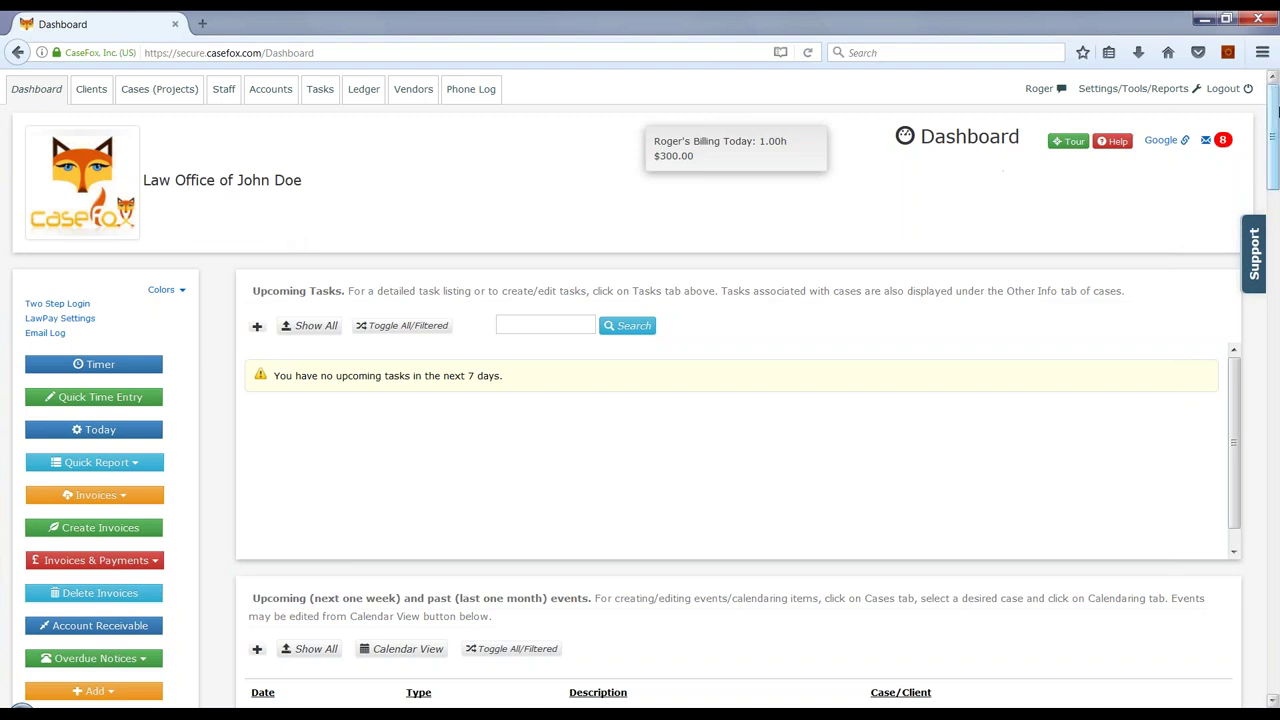
- Examine the dashboard's monthly billable charts, including May 2017, and view the monthly figures by timekeeper
drag(1275, 122, 1275, 248)
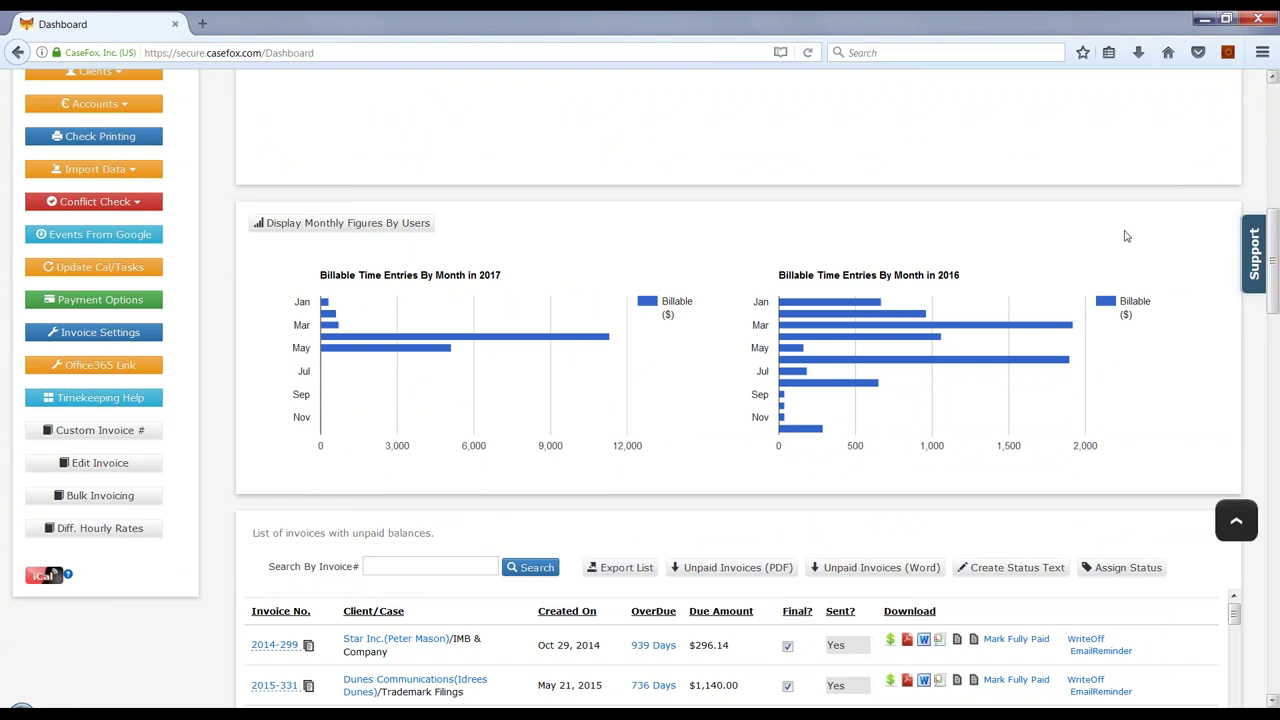
mouse_move(423, 345)
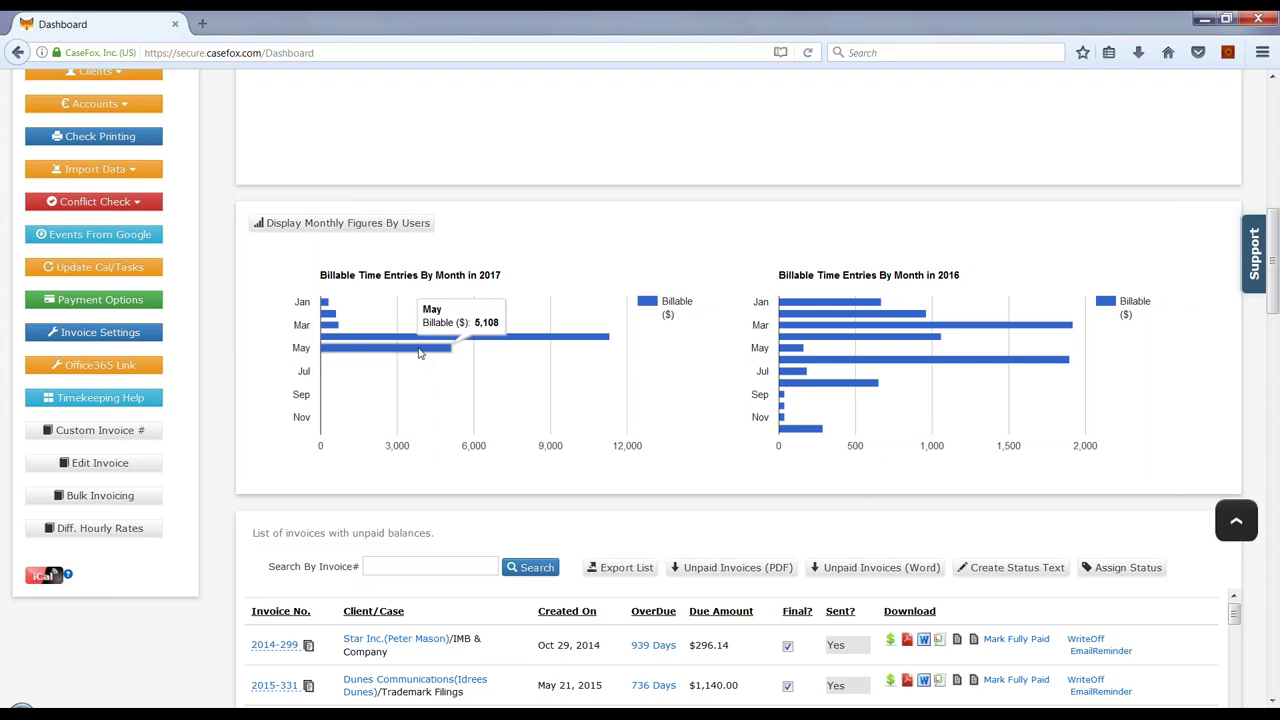
click(355, 224)
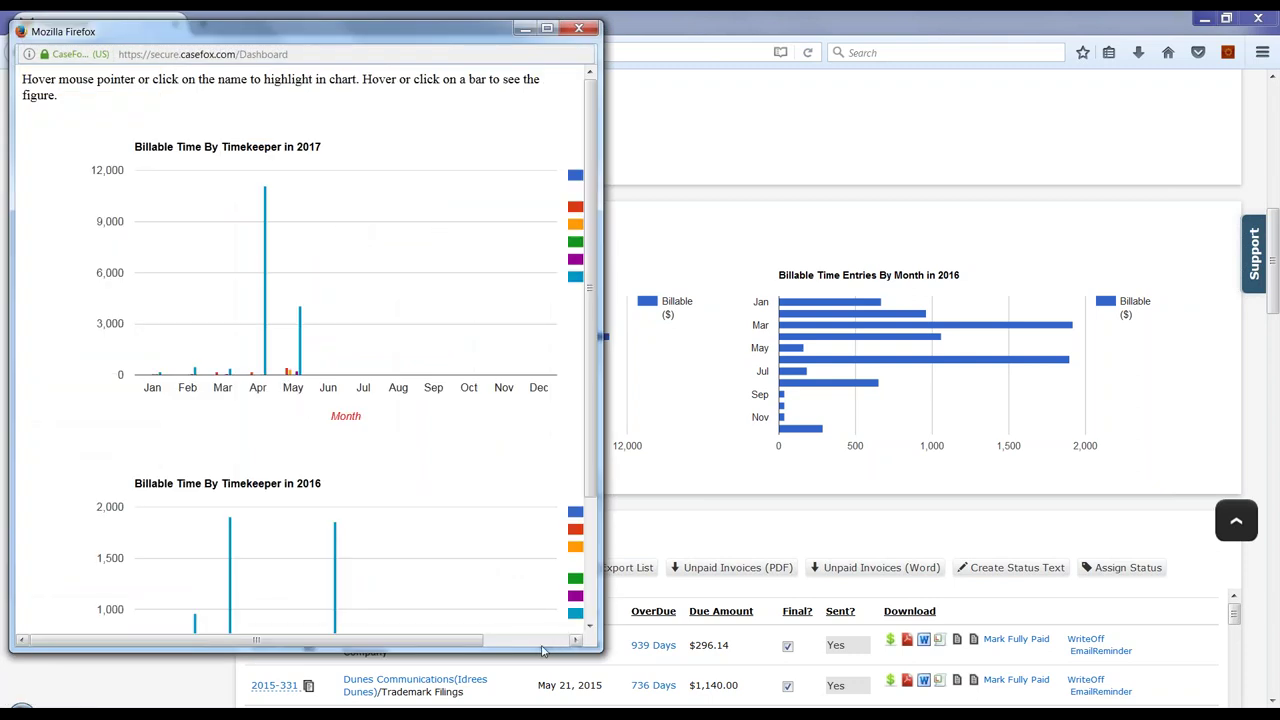
drag(256, 640, 341, 640)
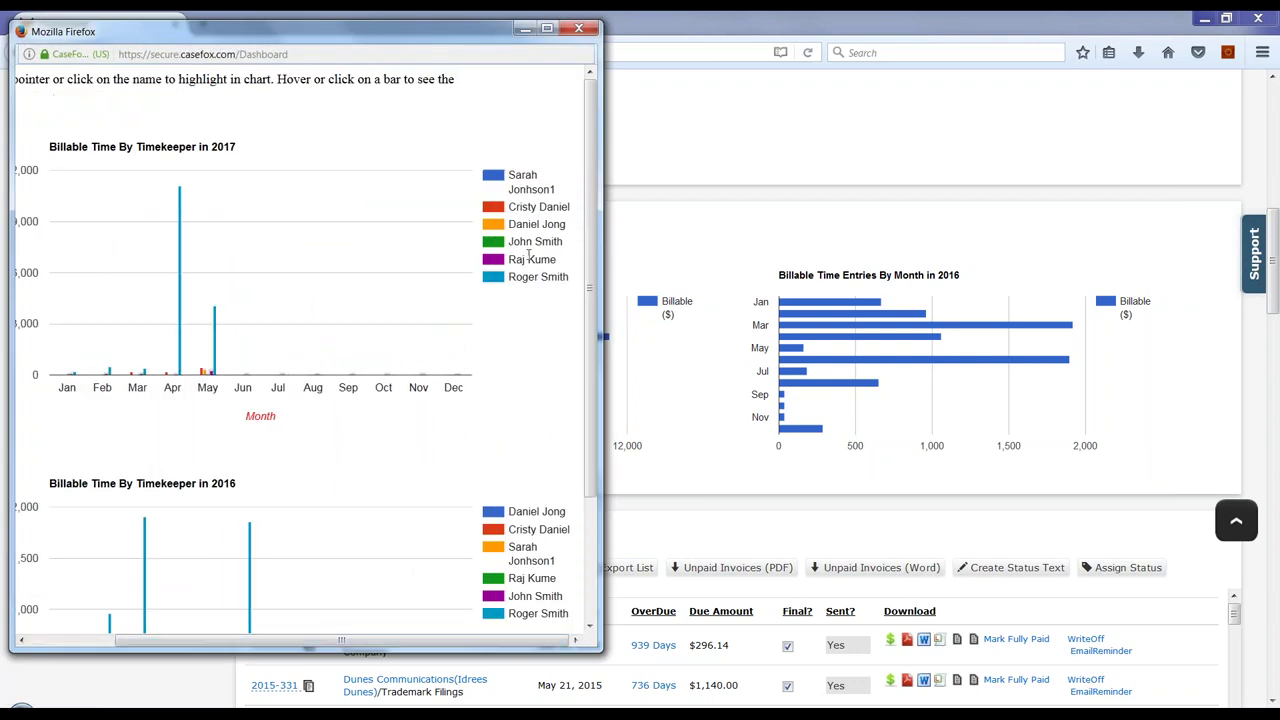
click(22, 32)
click(50, 138)
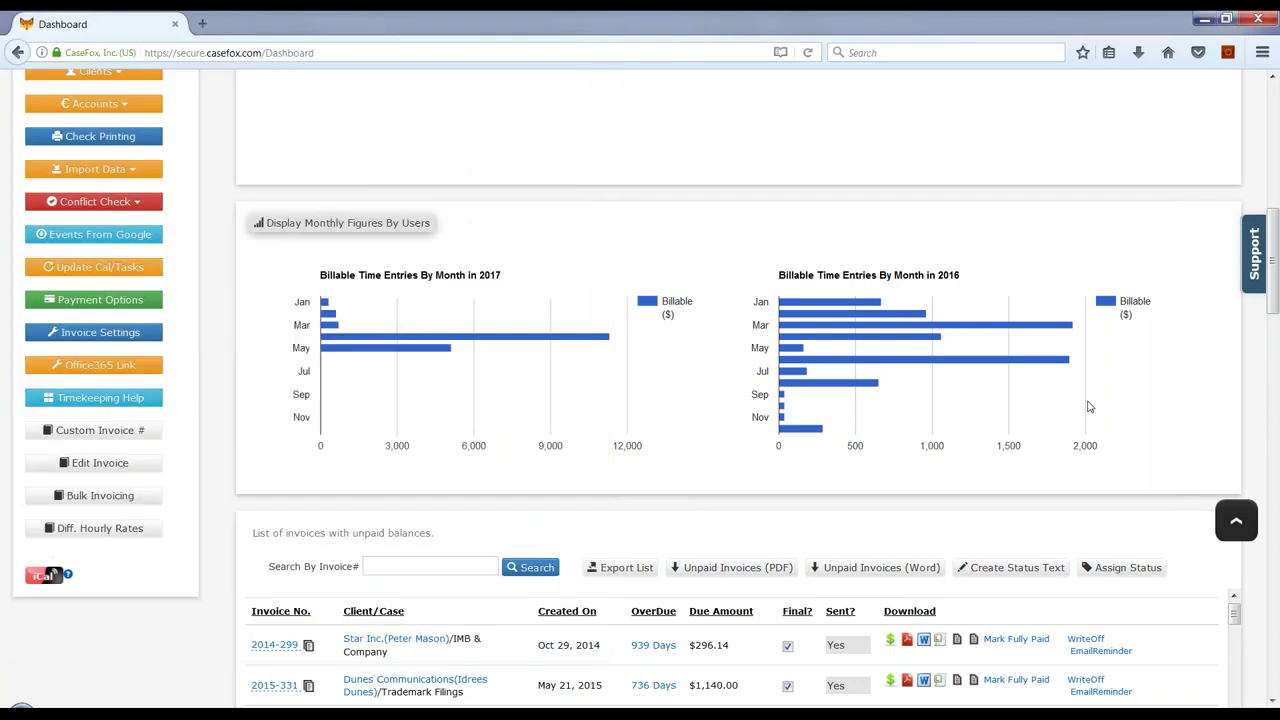
- Review the dashboard's list of invoices with unpaid balances through its most recent entries
drag(1273, 300, 1273, 357)
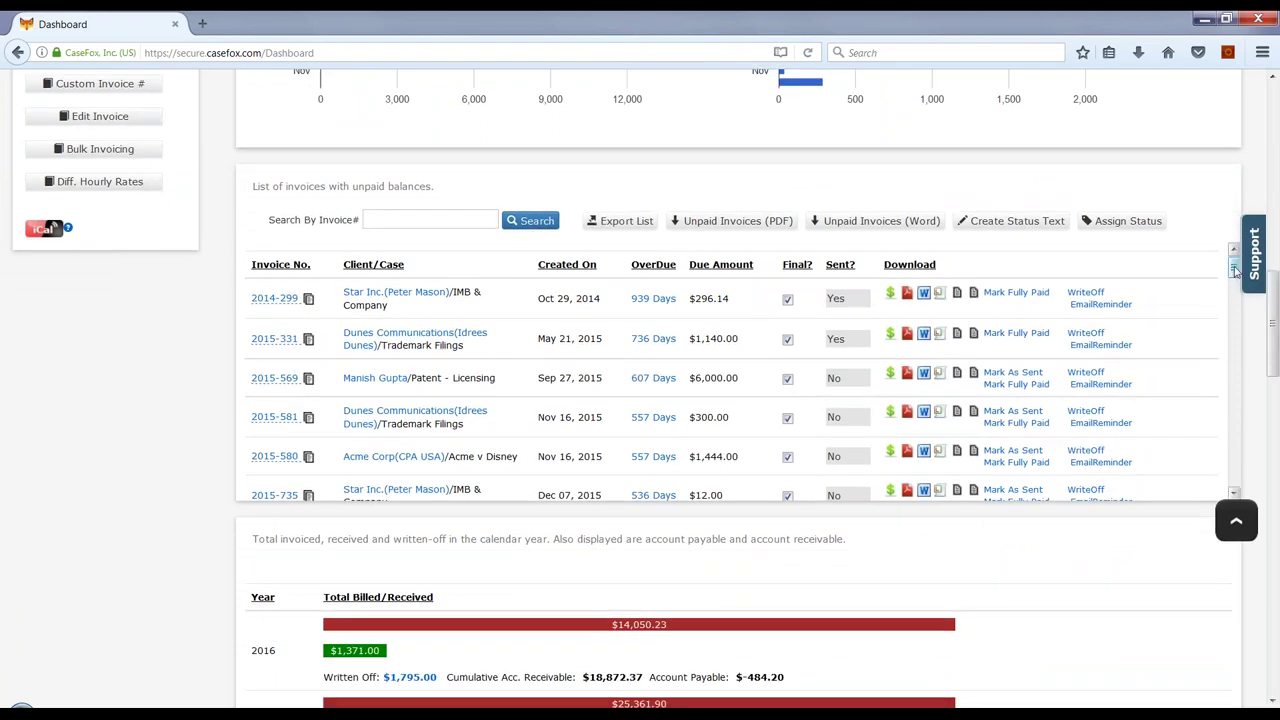
scroll(1235, 283, down, 1)
drag(1235, 283, 1236, 432)
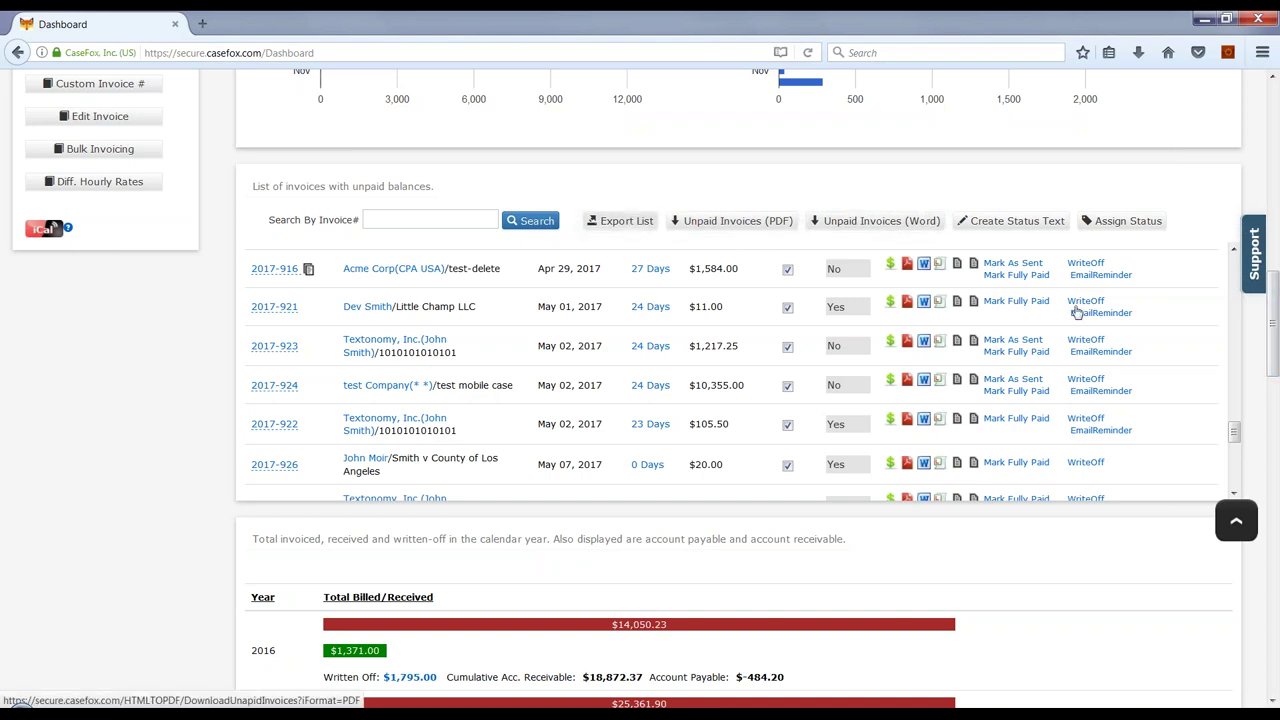
drag(1276, 336, 1274, 108)
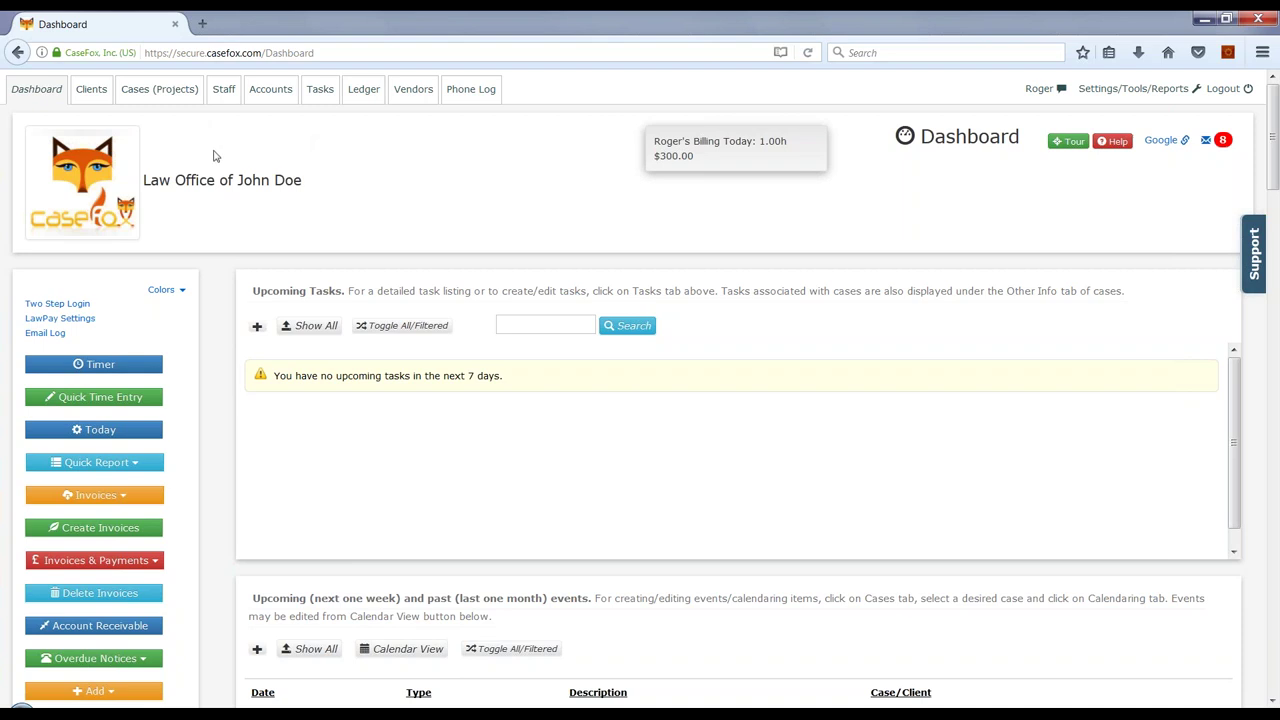
- View the month choices for copying invoices to Quickbooks Online from the dashboard, and close the dialog without copying
click(160, 92)
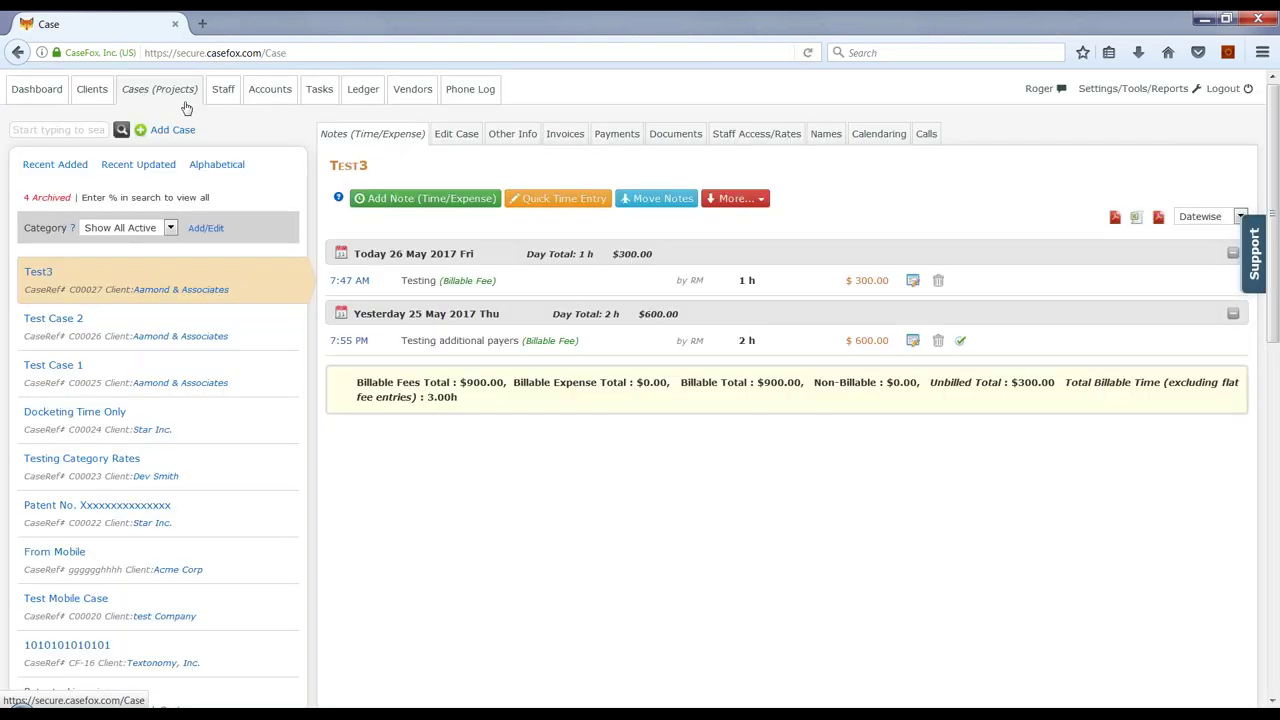
click(37, 89)
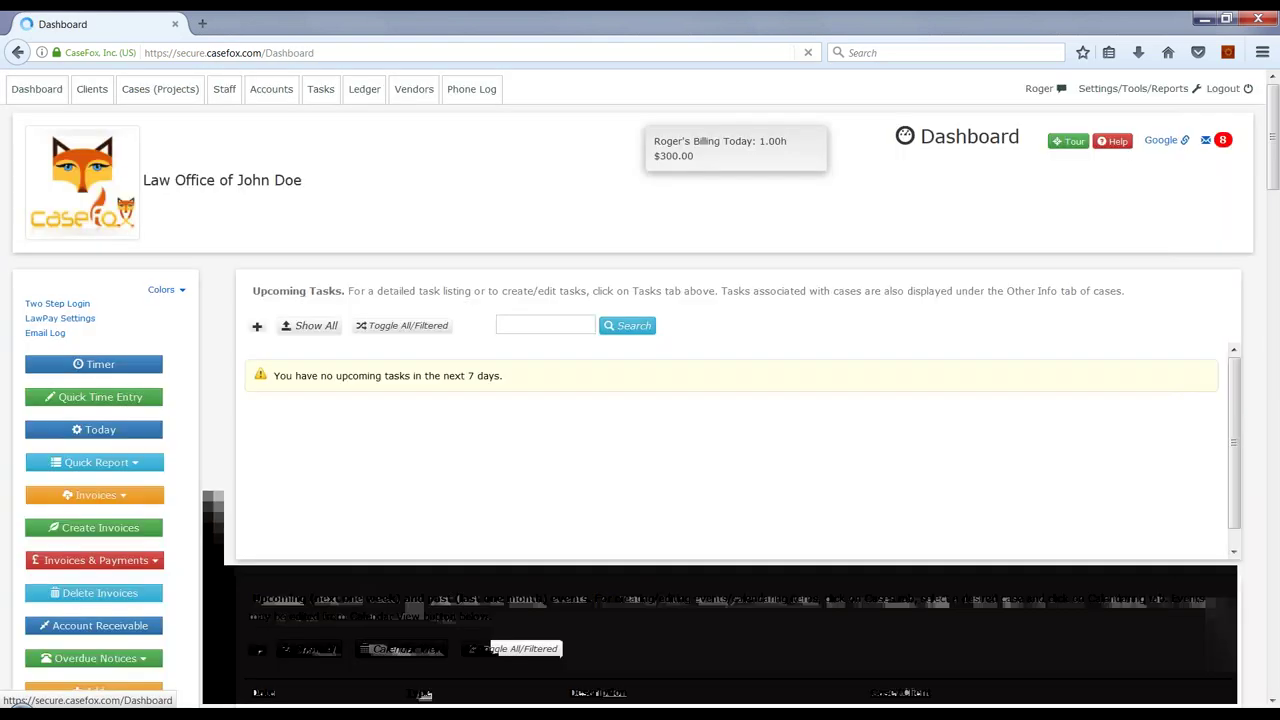
drag(1274, 135, 1274, 172)
click(134, 337)
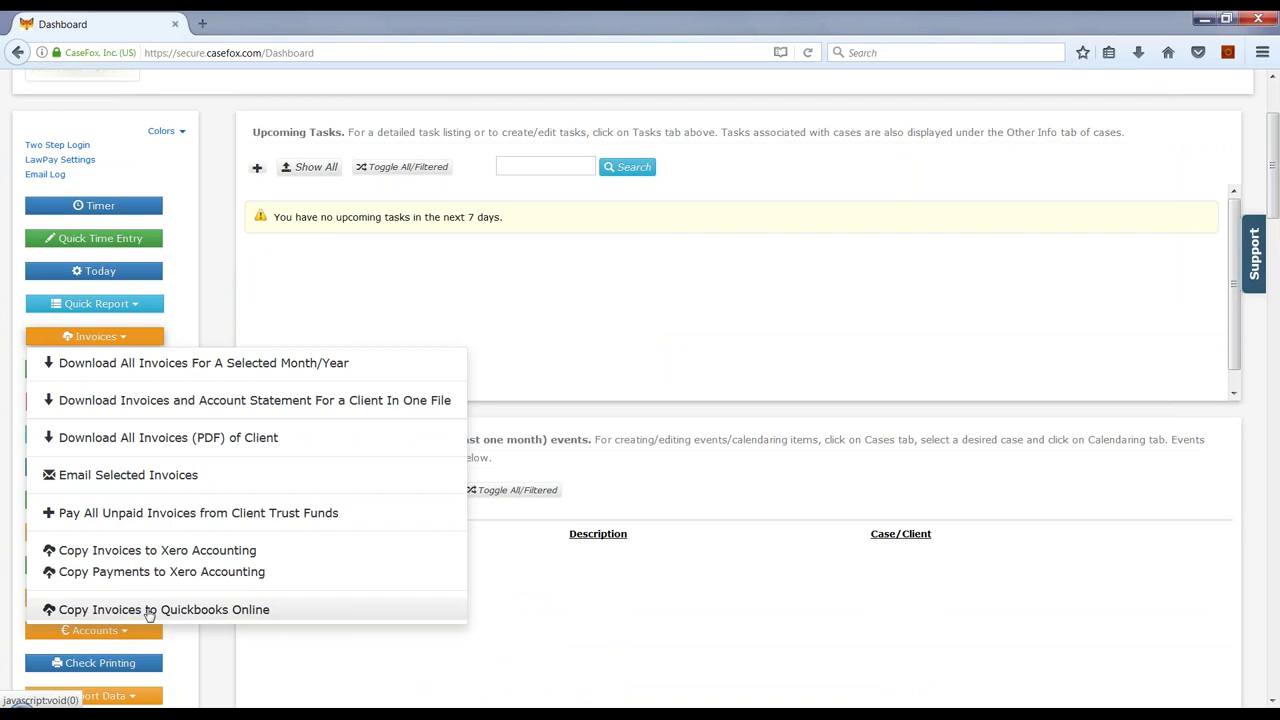
click(150, 610)
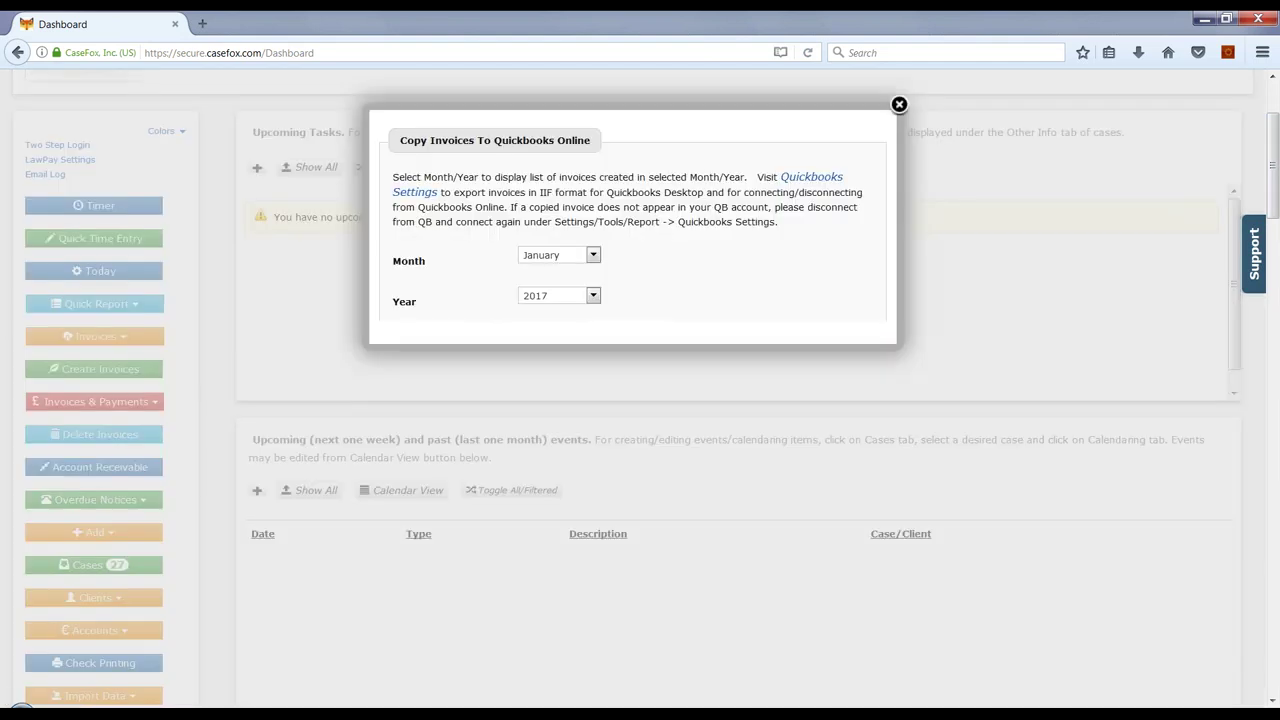
click(567, 257)
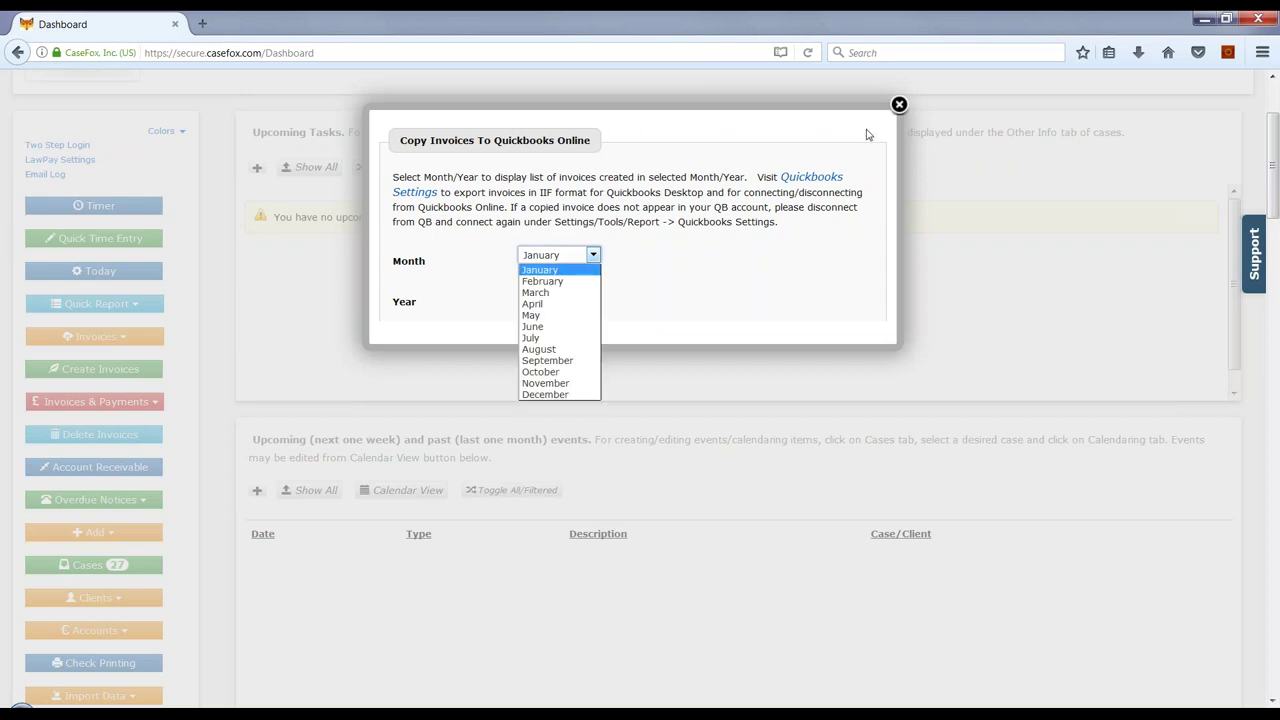
click(899, 104)
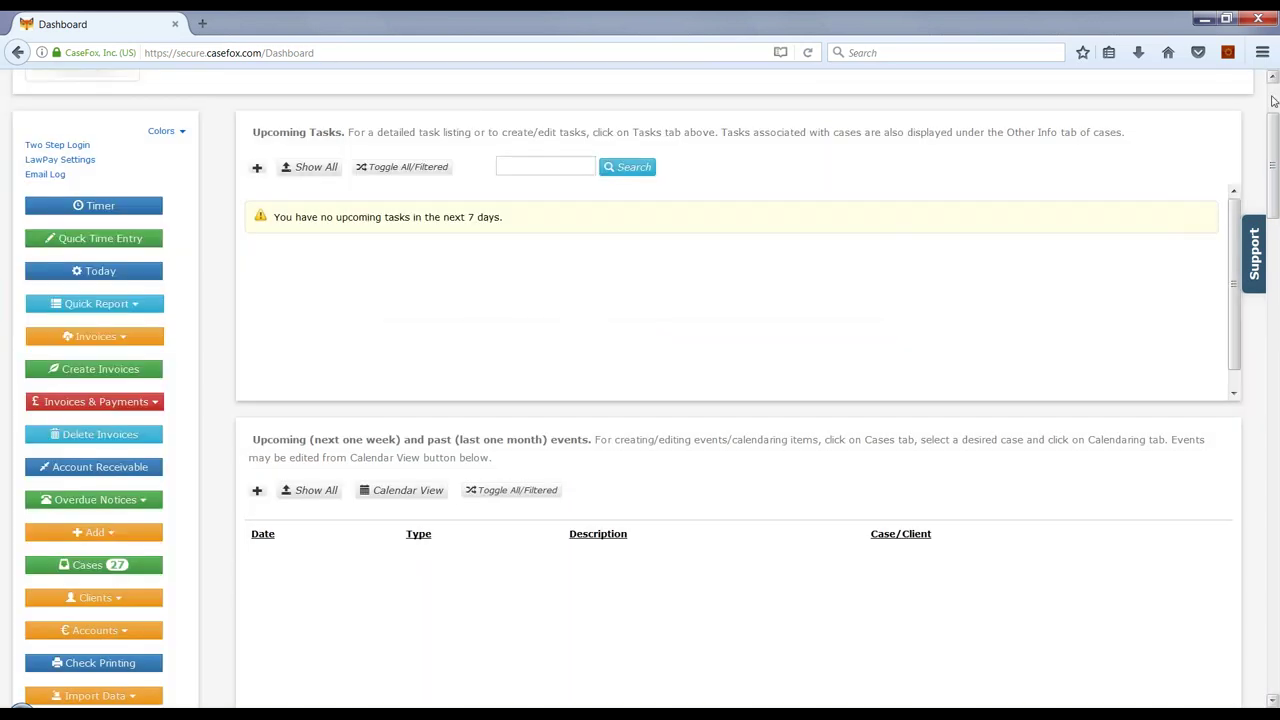
- Open the QuickBooks settings and export page and bring up its invoice export options
scroll(1273, 101, up, 3)
click(1153, 92)
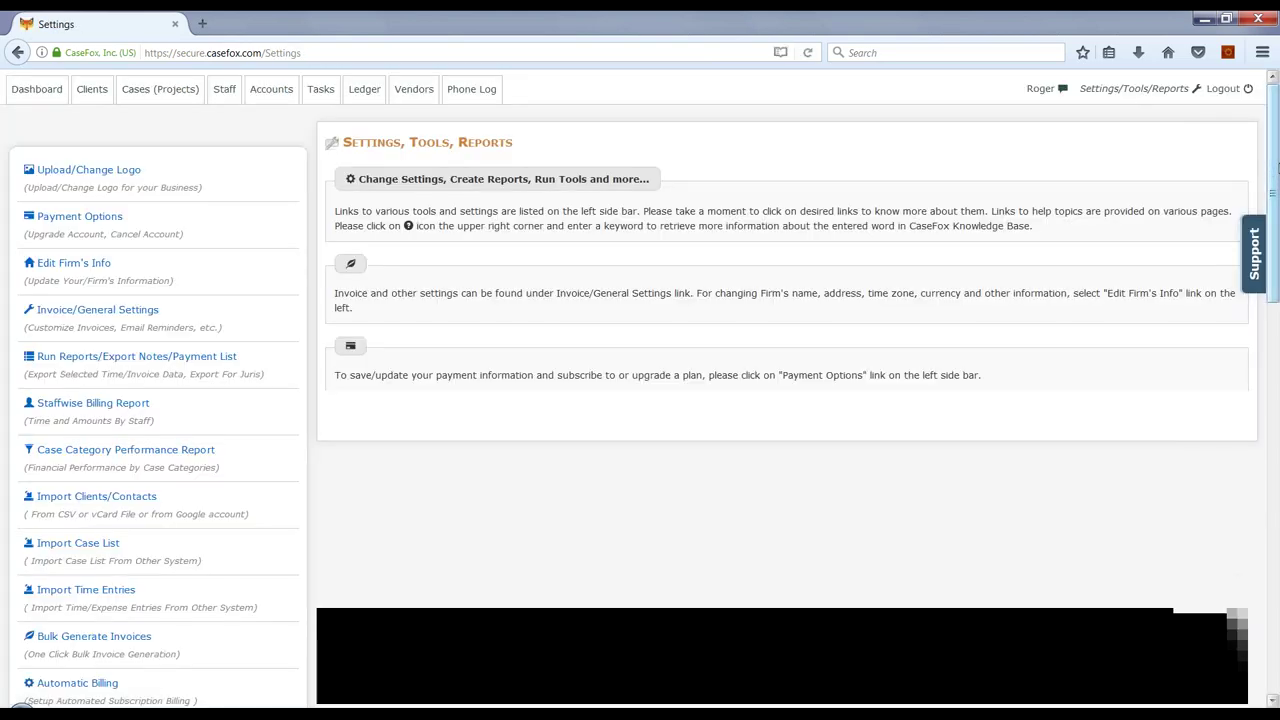
drag(1275, 170, 1277, 340)
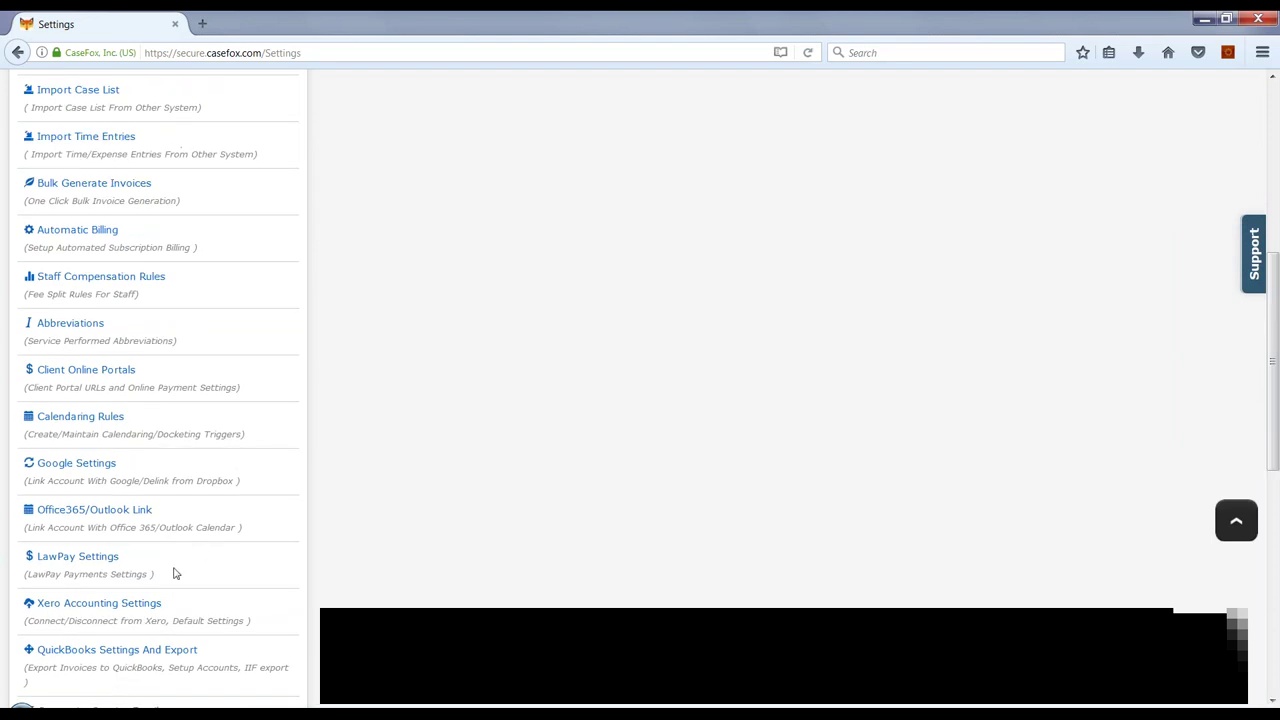
click(117, 652)
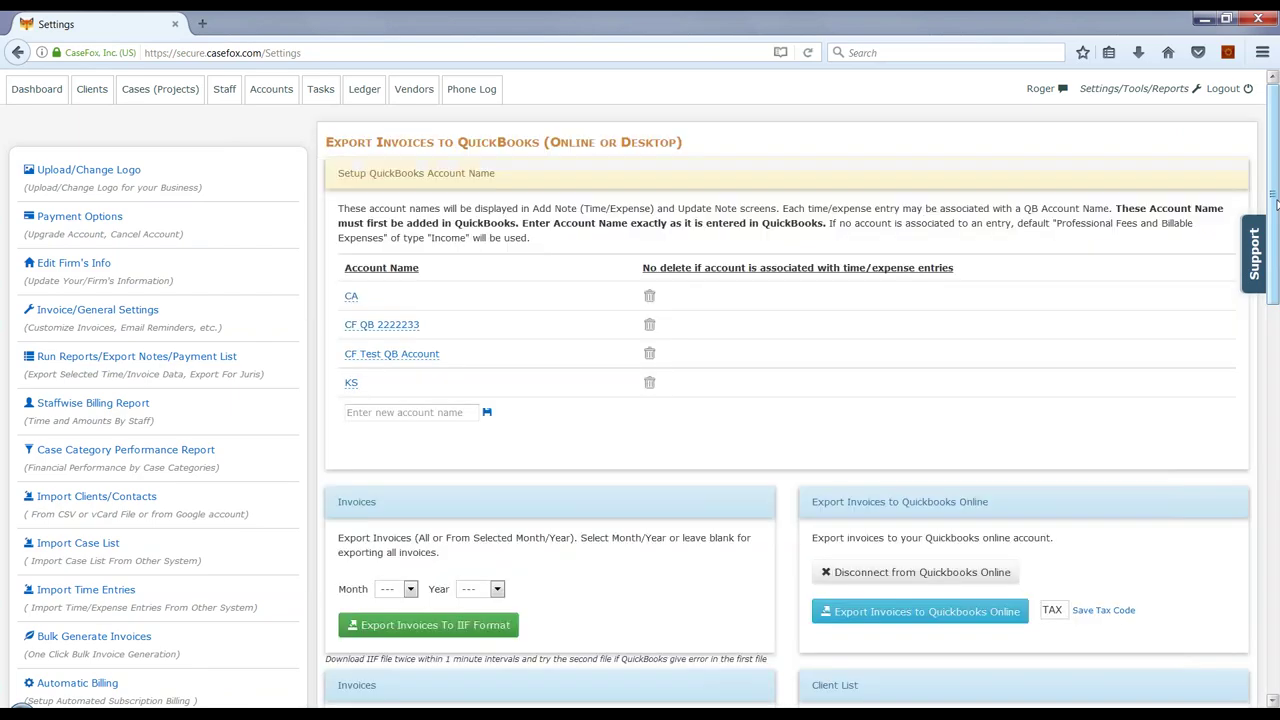
drag(1277, 205, 1277, 326)
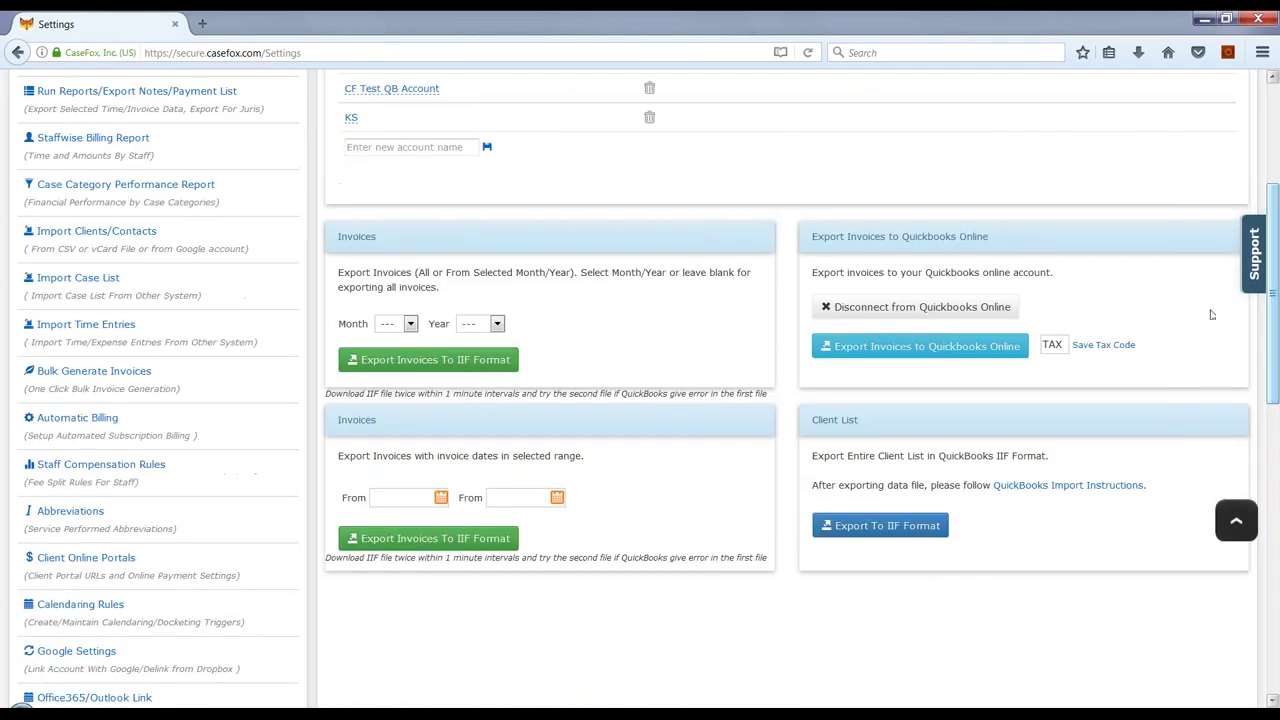
- Try to export the May 2017 invoices to IIF format and cancel the file download
click(408, 324)
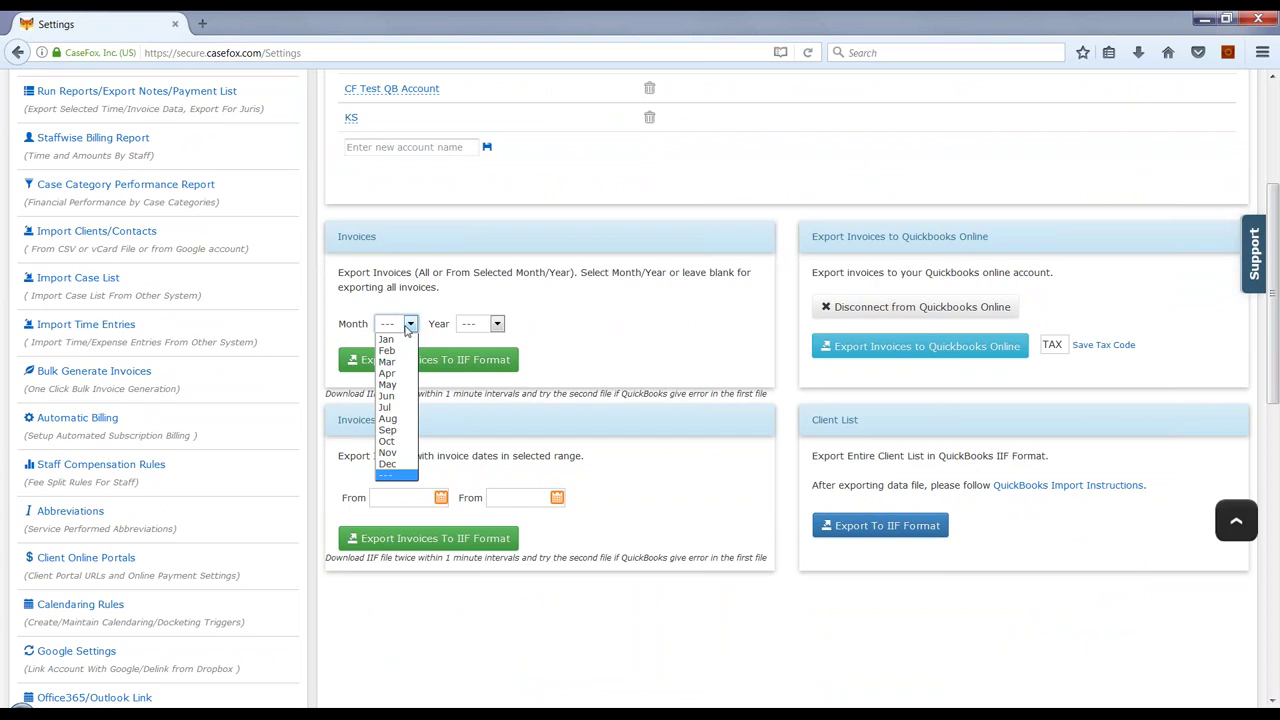
click(388, 386)
click(496, 324)
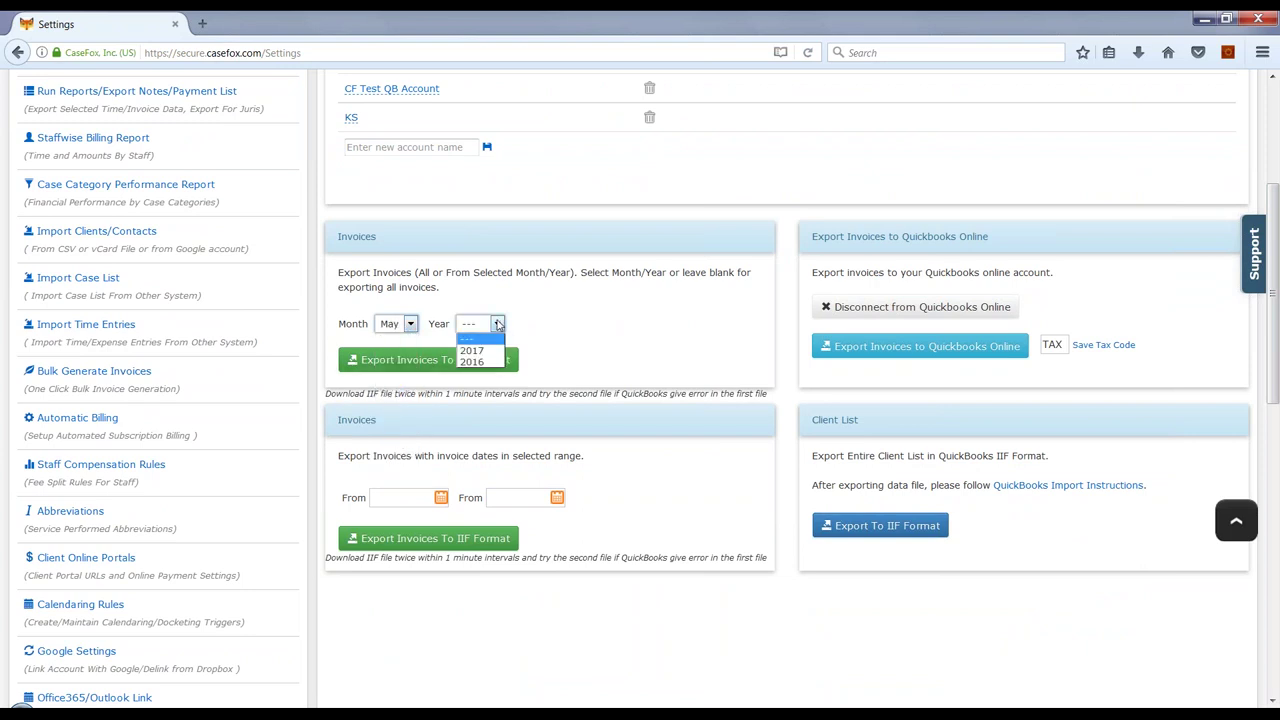
click(484, 352)
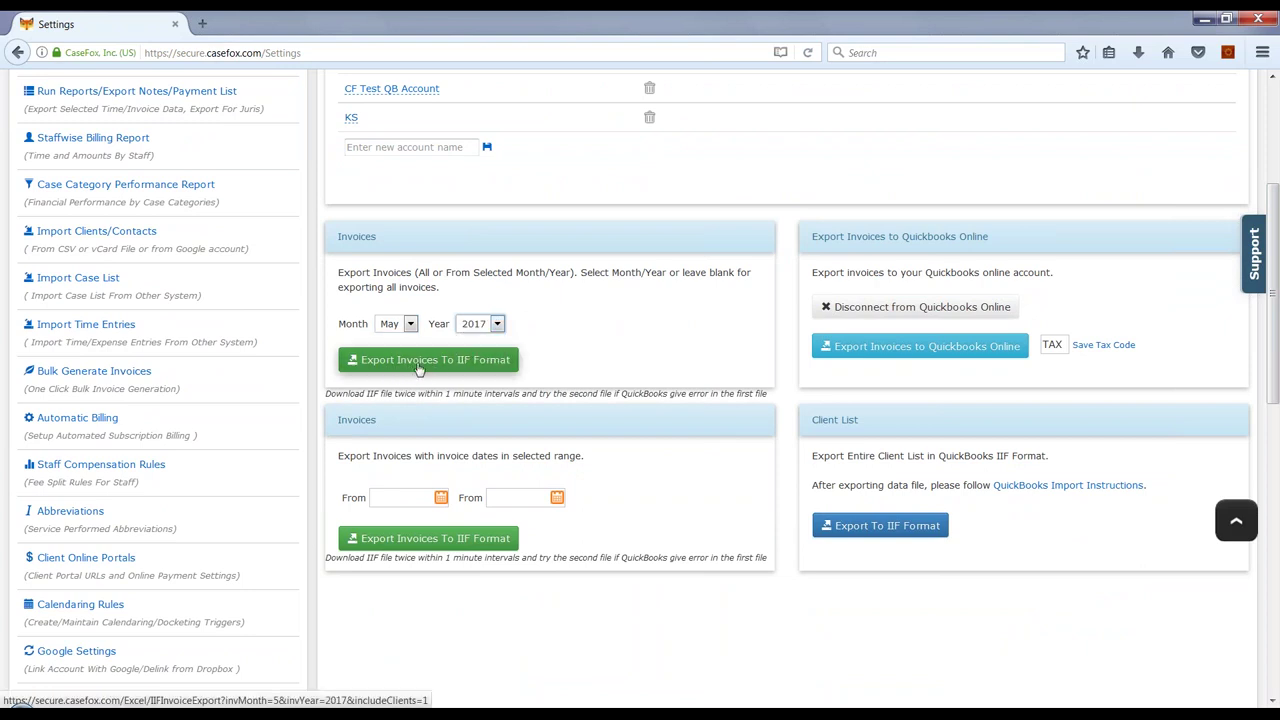
click(419, 362)
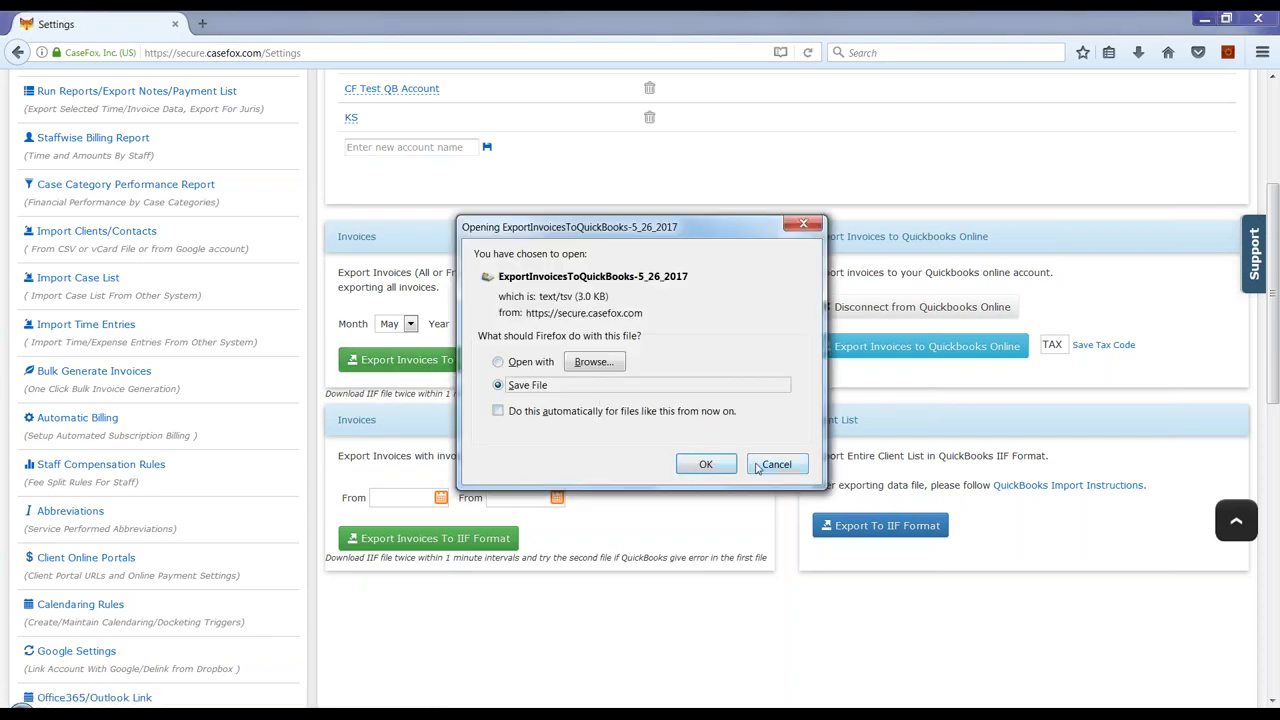
click(756, 465)
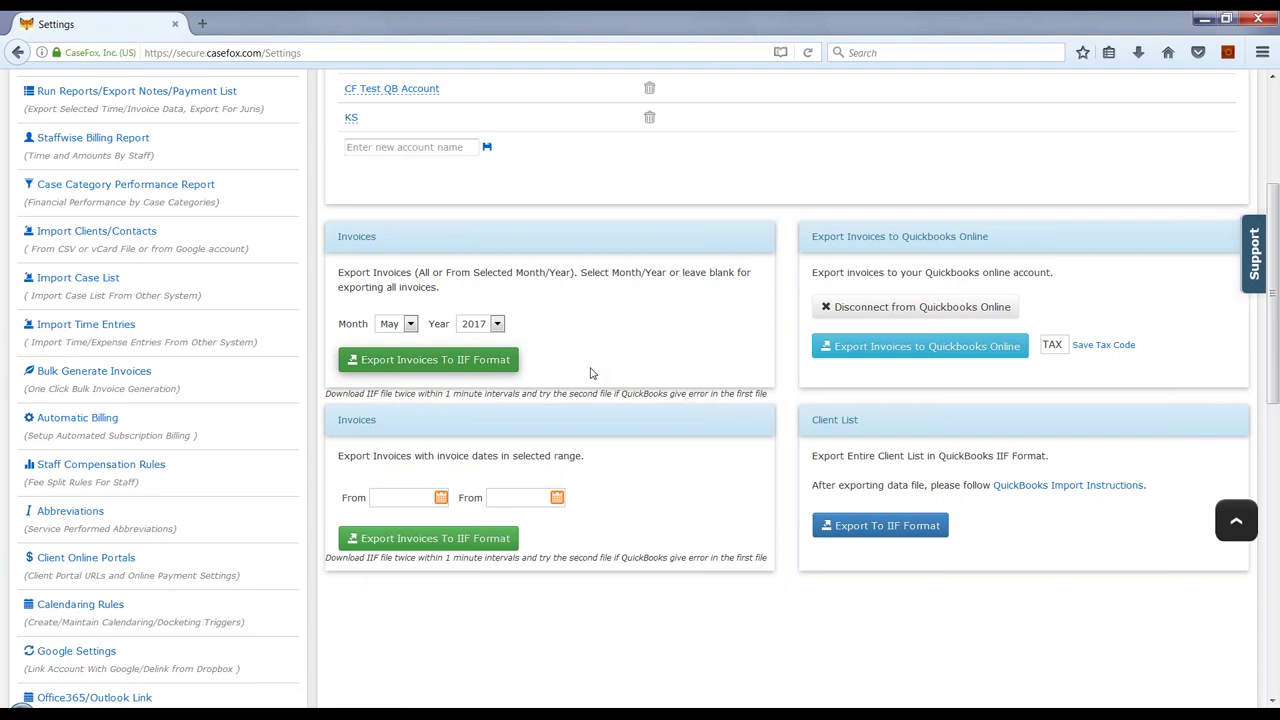
click(487, 369)
- Open the invoice and general settings and review the available invoice customization options
click(1273, 115)
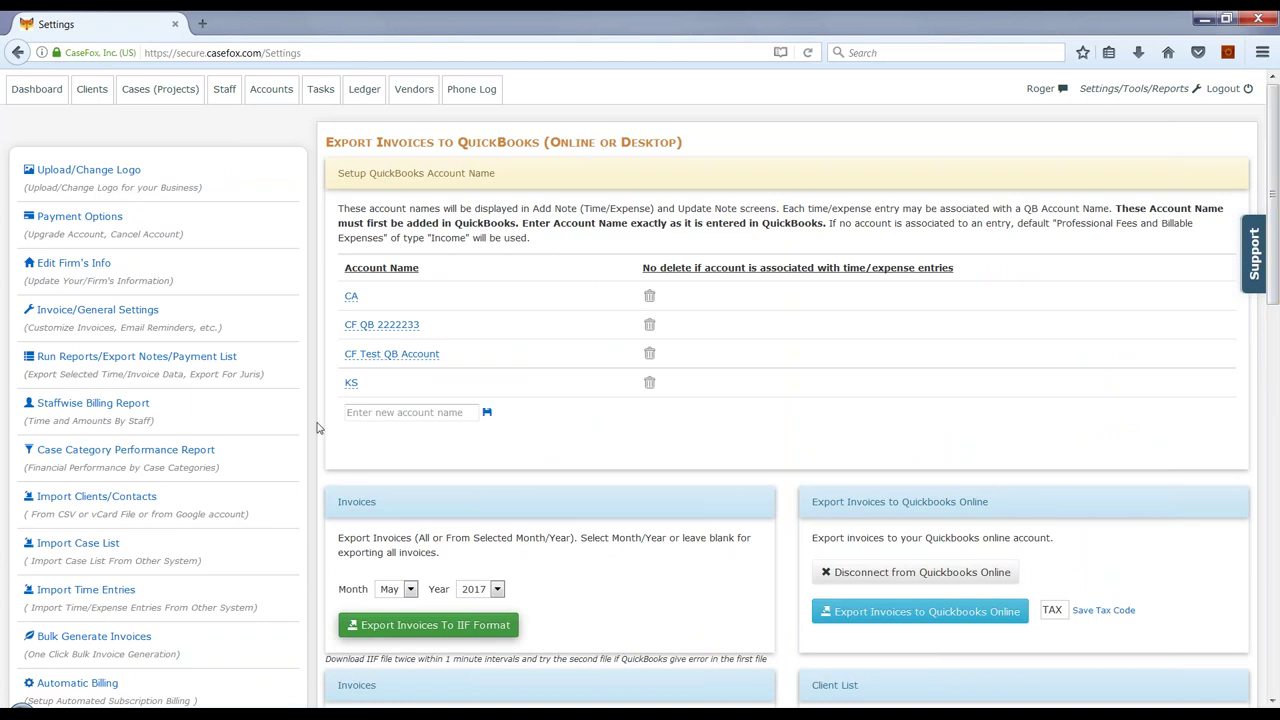
click(129, 319)
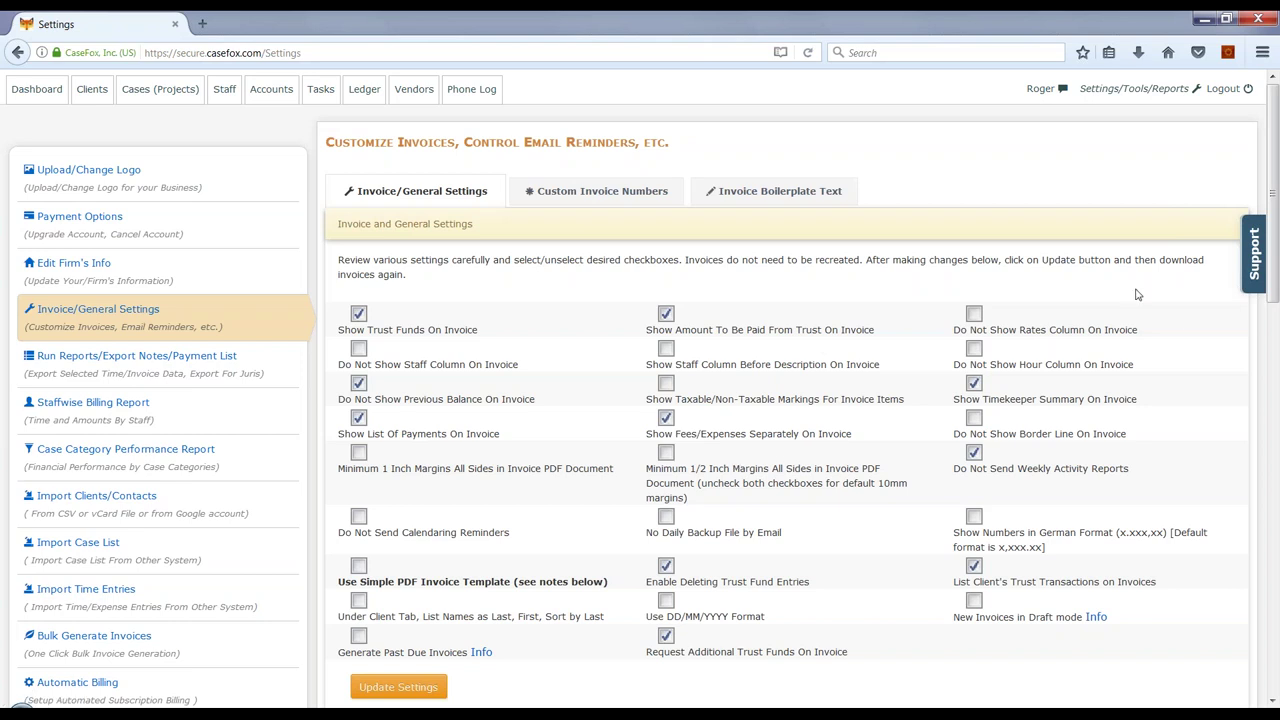
scroll(1275, 285, down, 2)
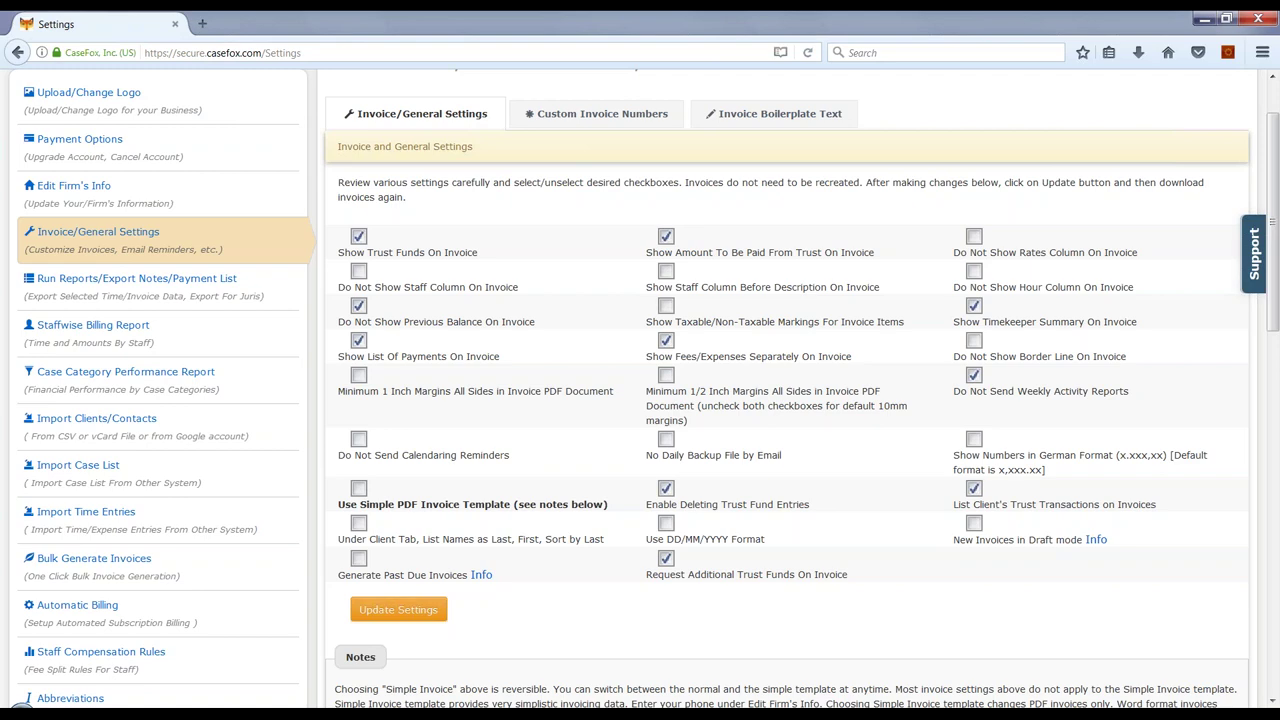
scroll(1272, 120, up, 1)
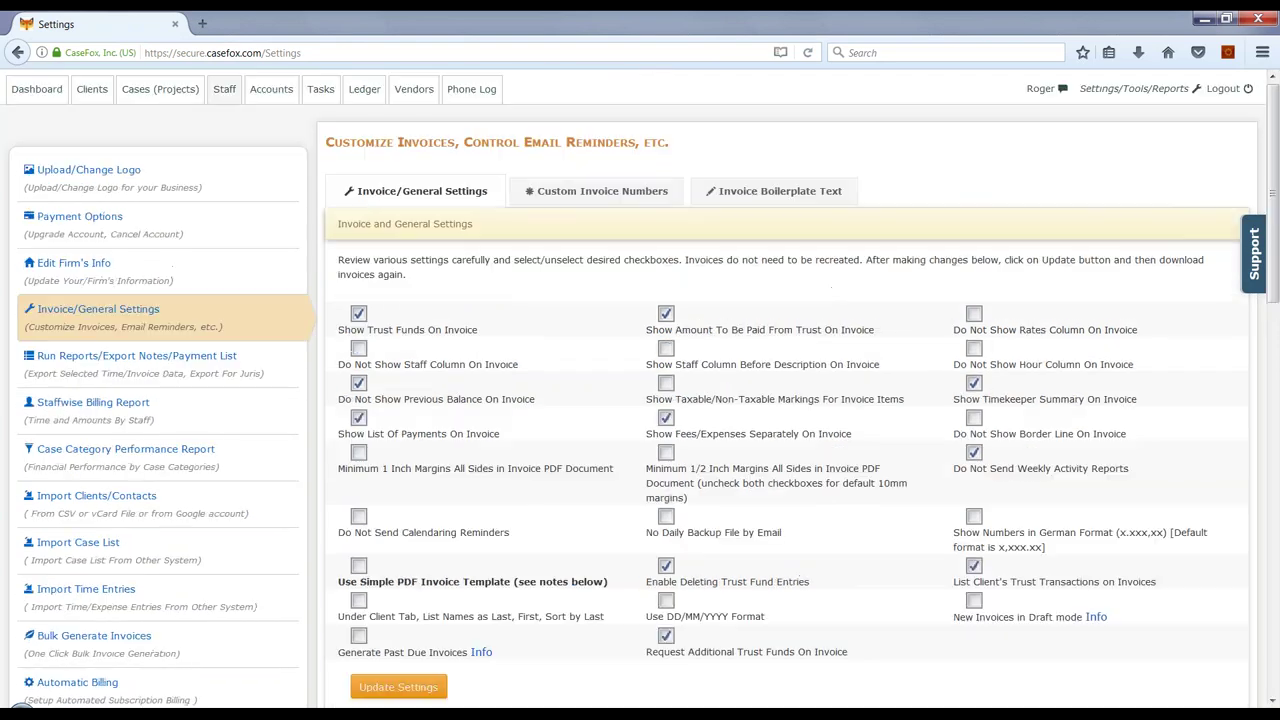
- Add "met with the client" to the service description of case Test3's 26 May 2017 time entry and save it
click(160, 90)
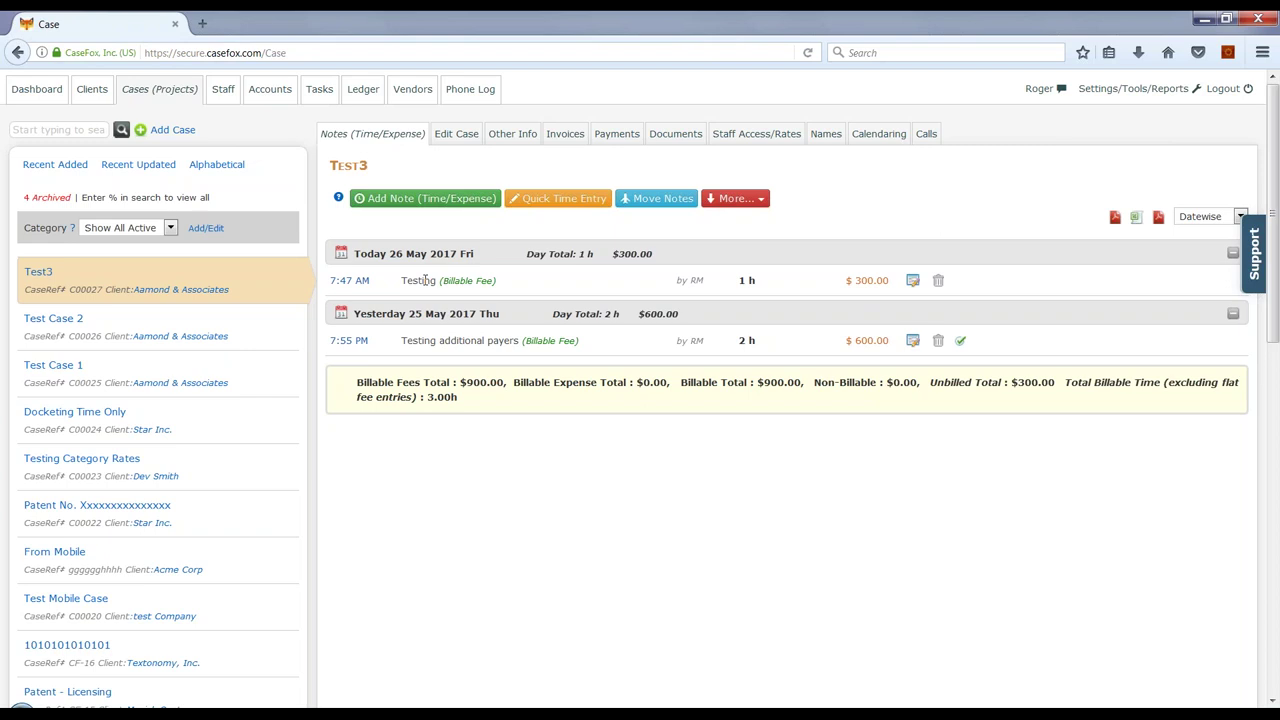
click(911, 281)
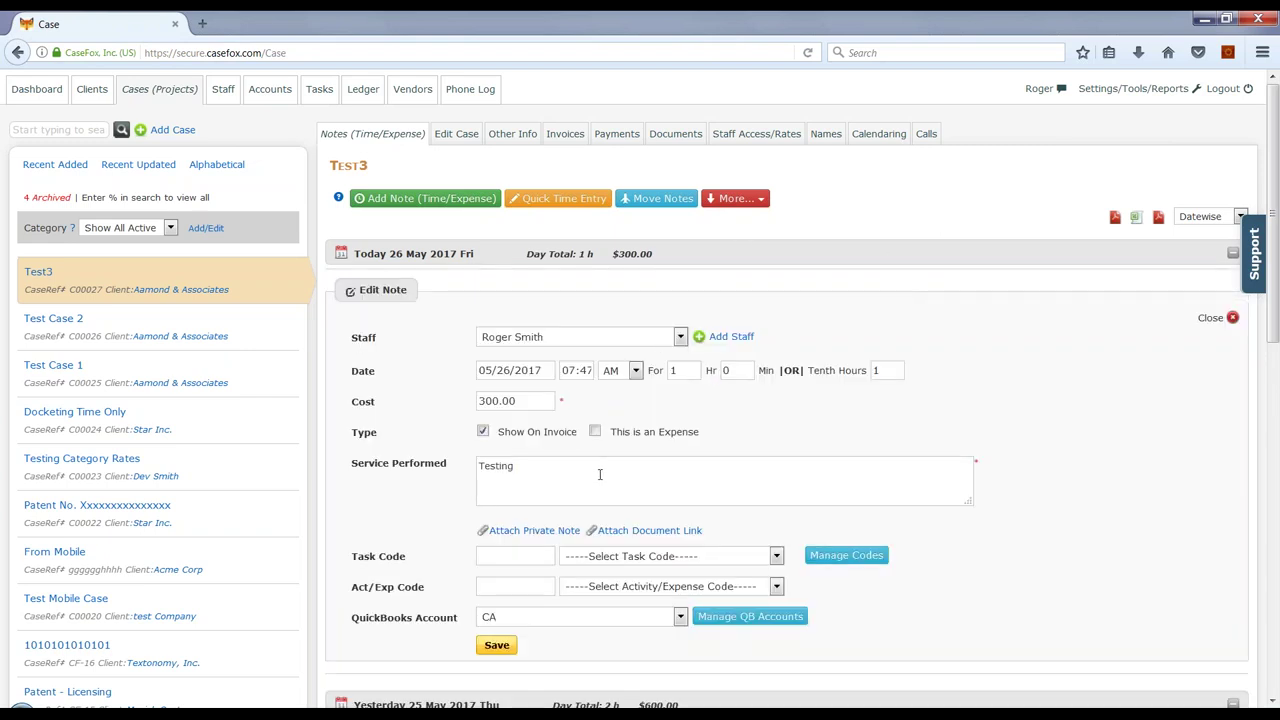
click(600, 474)
text(met with the client)
click(494, 646)
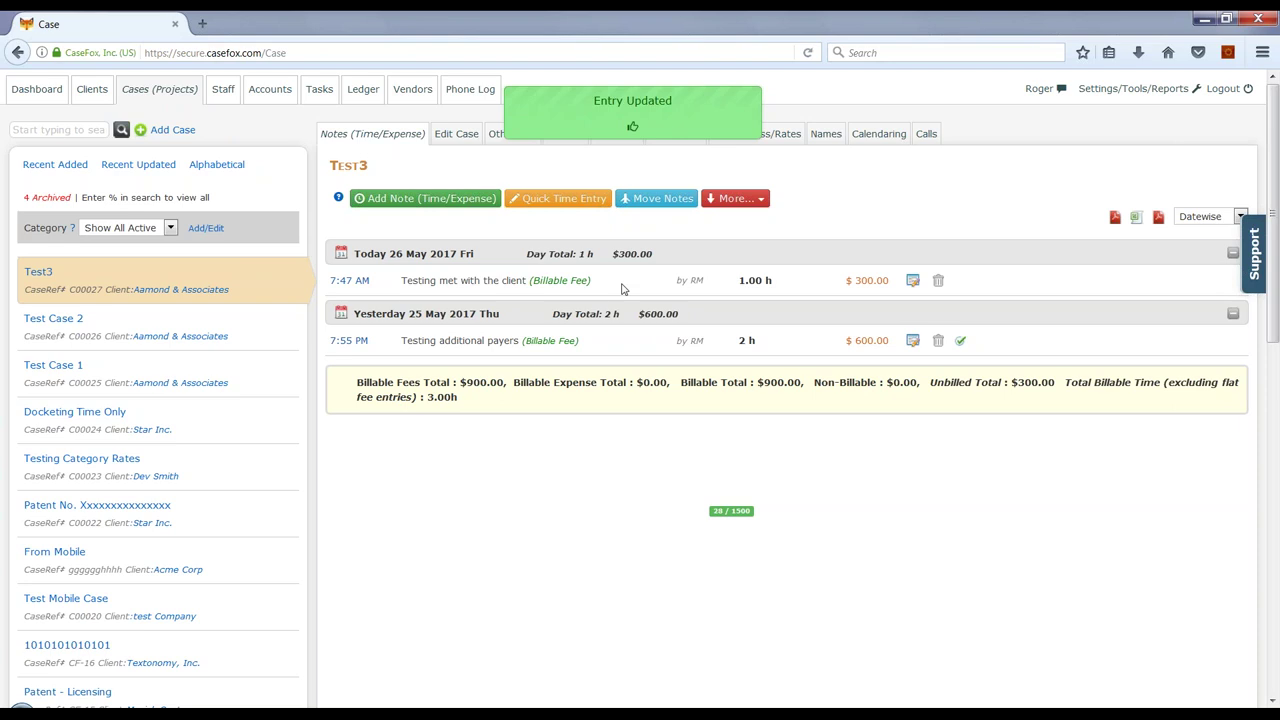
- View the Test3 case's invoices and check the invoice download, email, payment and copy options offered on the dashboard
click(569, 139)
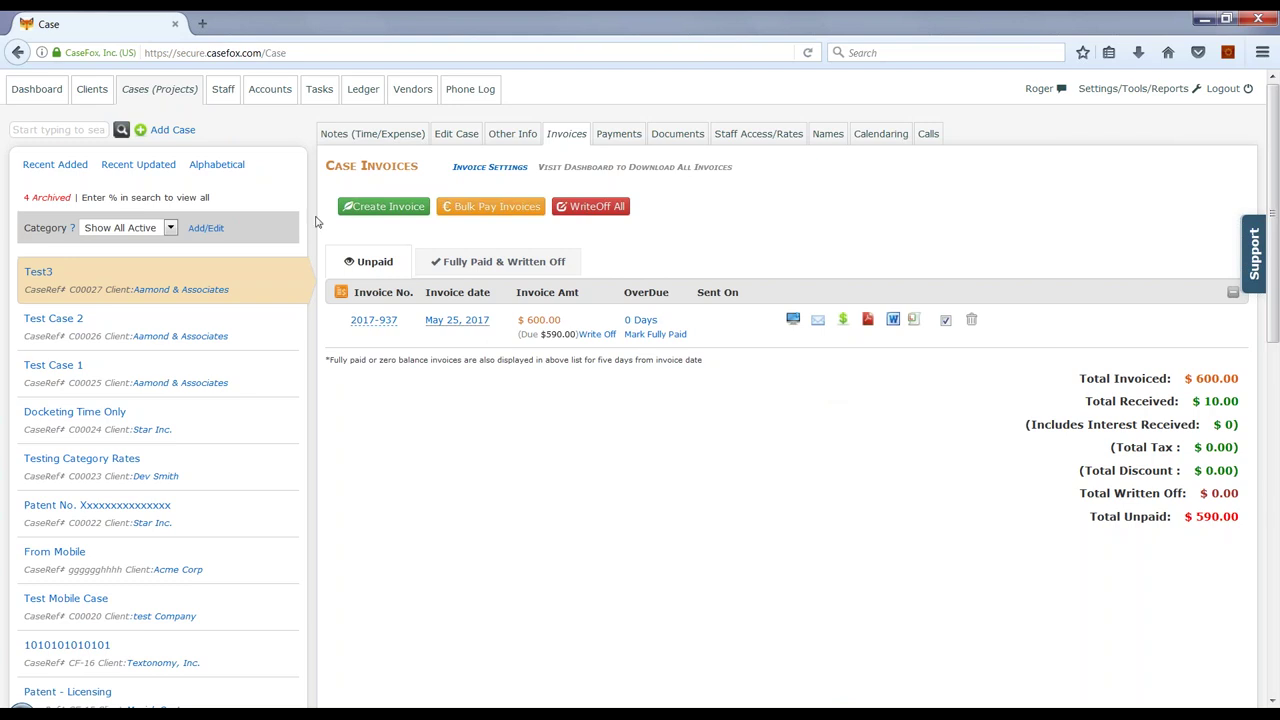
click(30, 90)
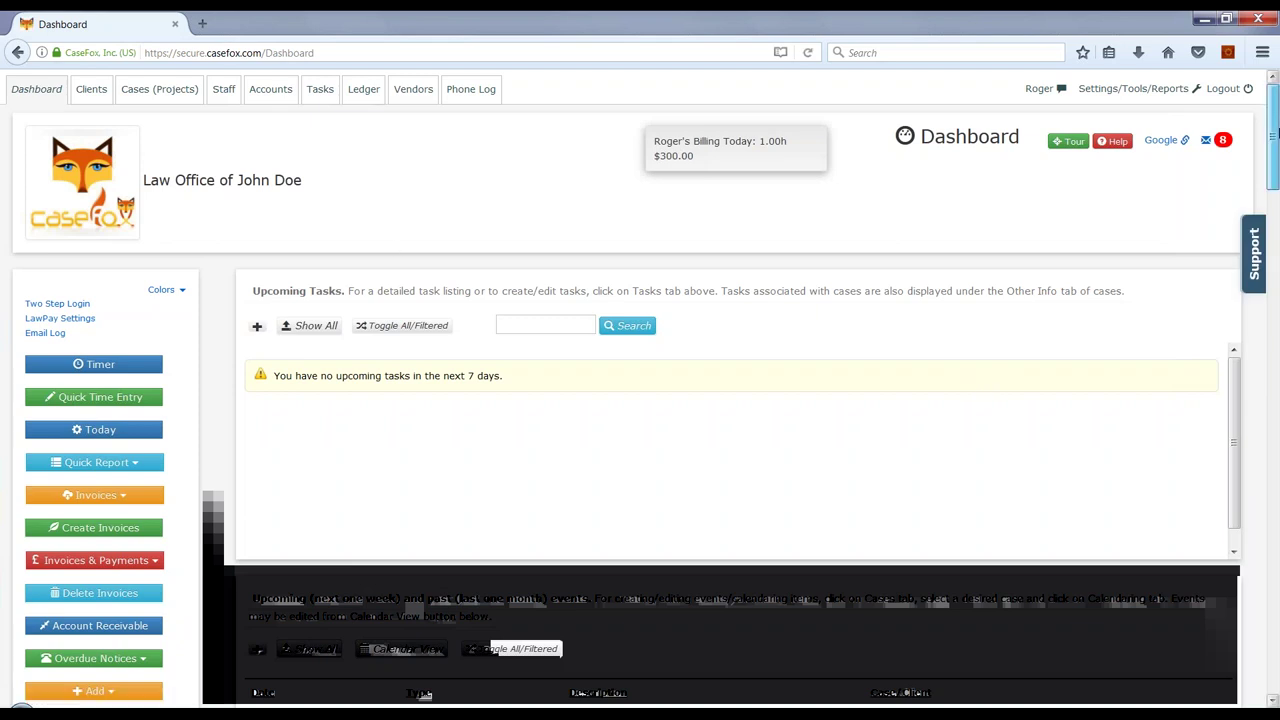
scroll(401, 254, down, 5)
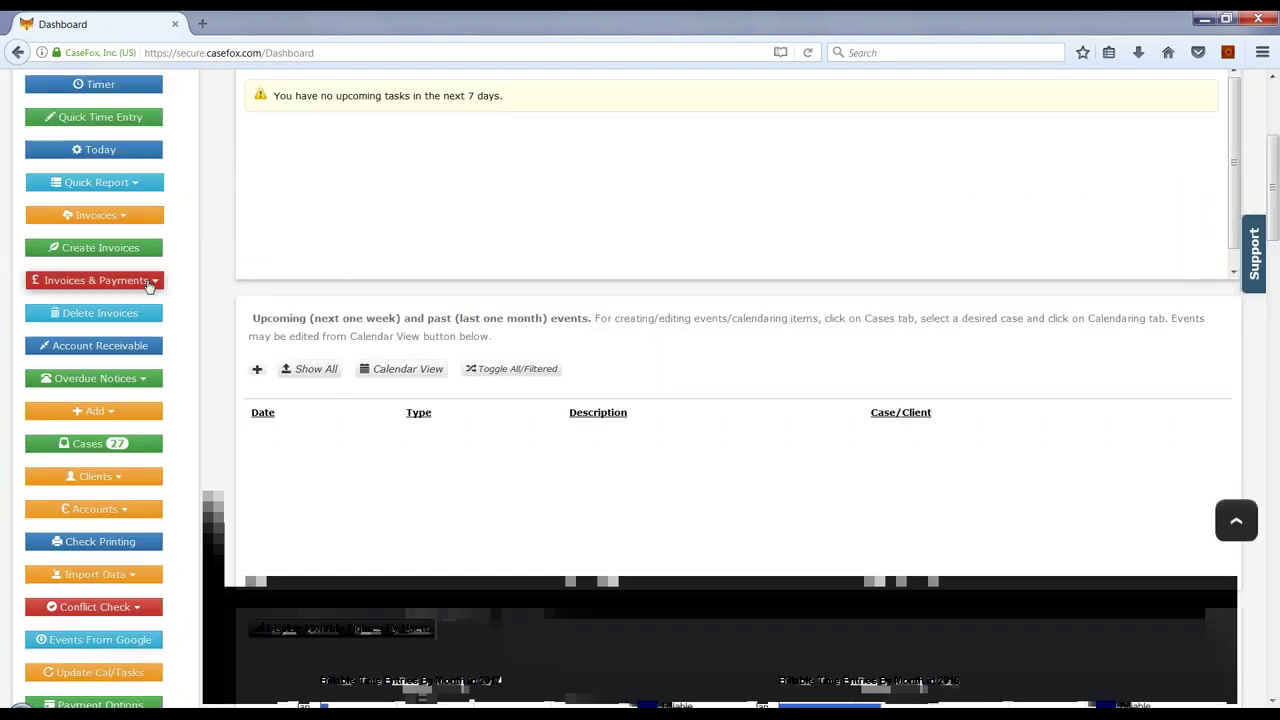
click(128, 218)
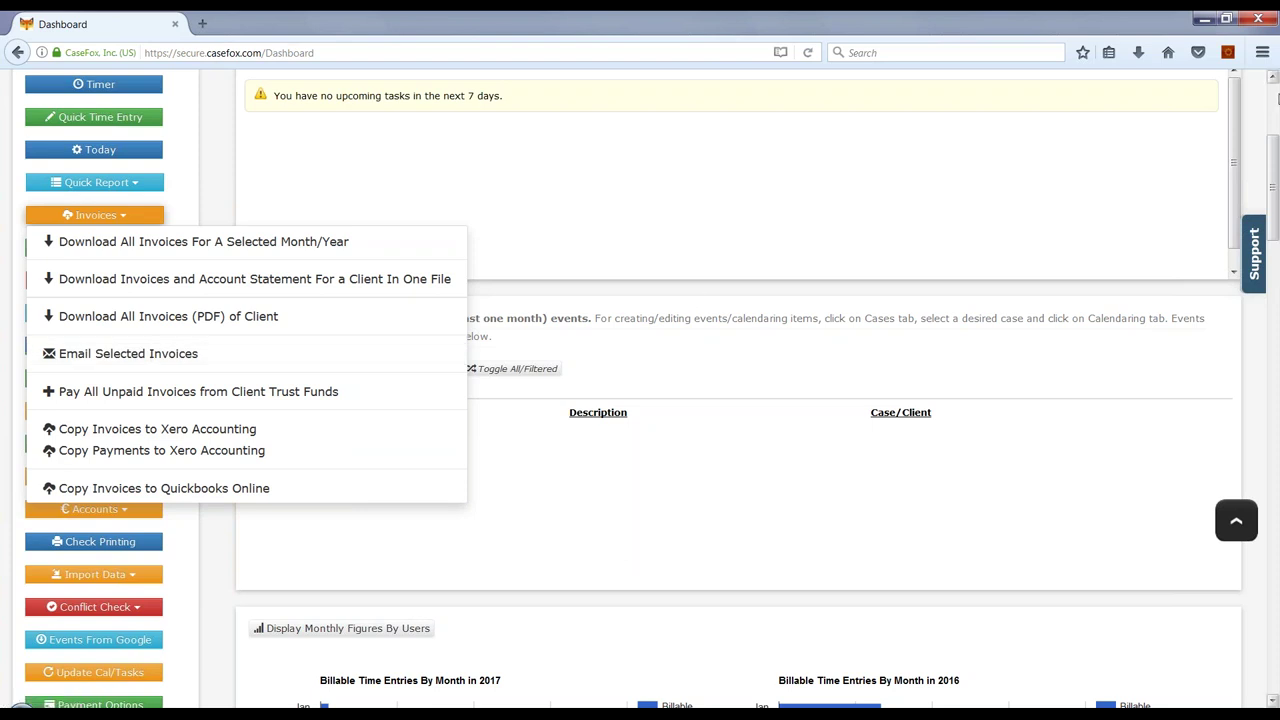
scroll(1274, 108, up, 5)
click(806, 411)
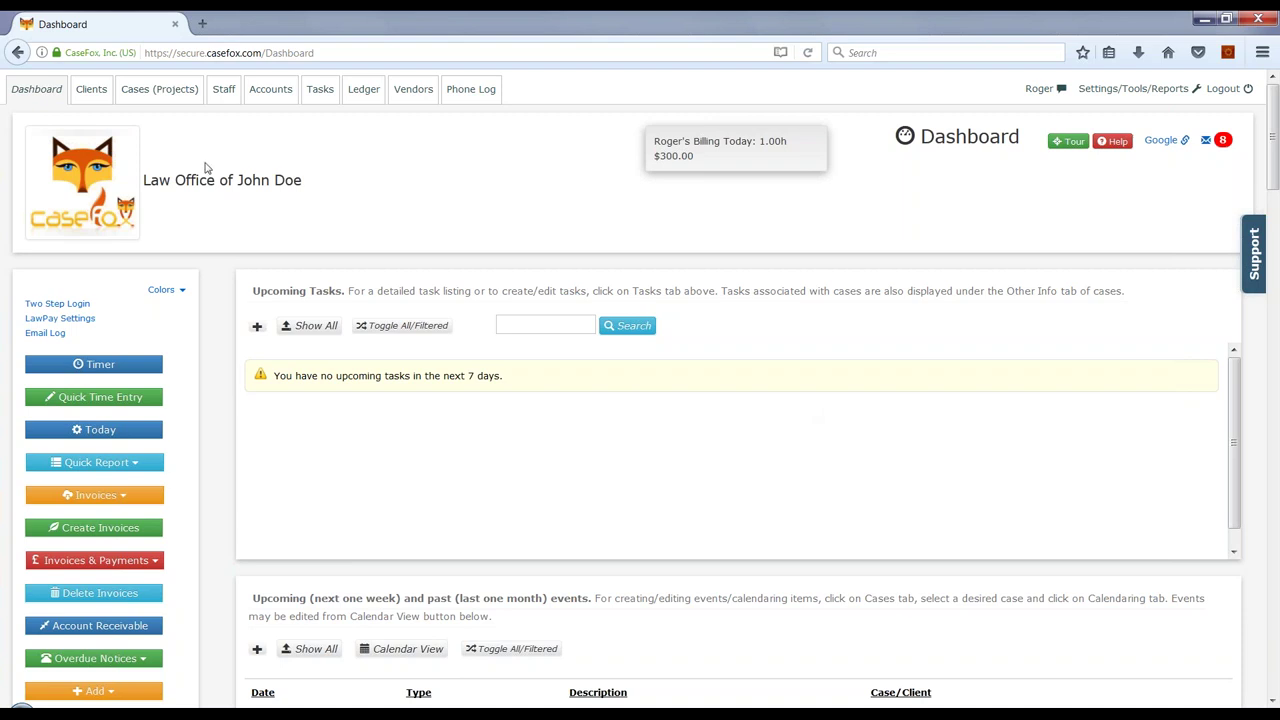
- View the time entries and the unpaid invoices of case Test3
click(152, 92)
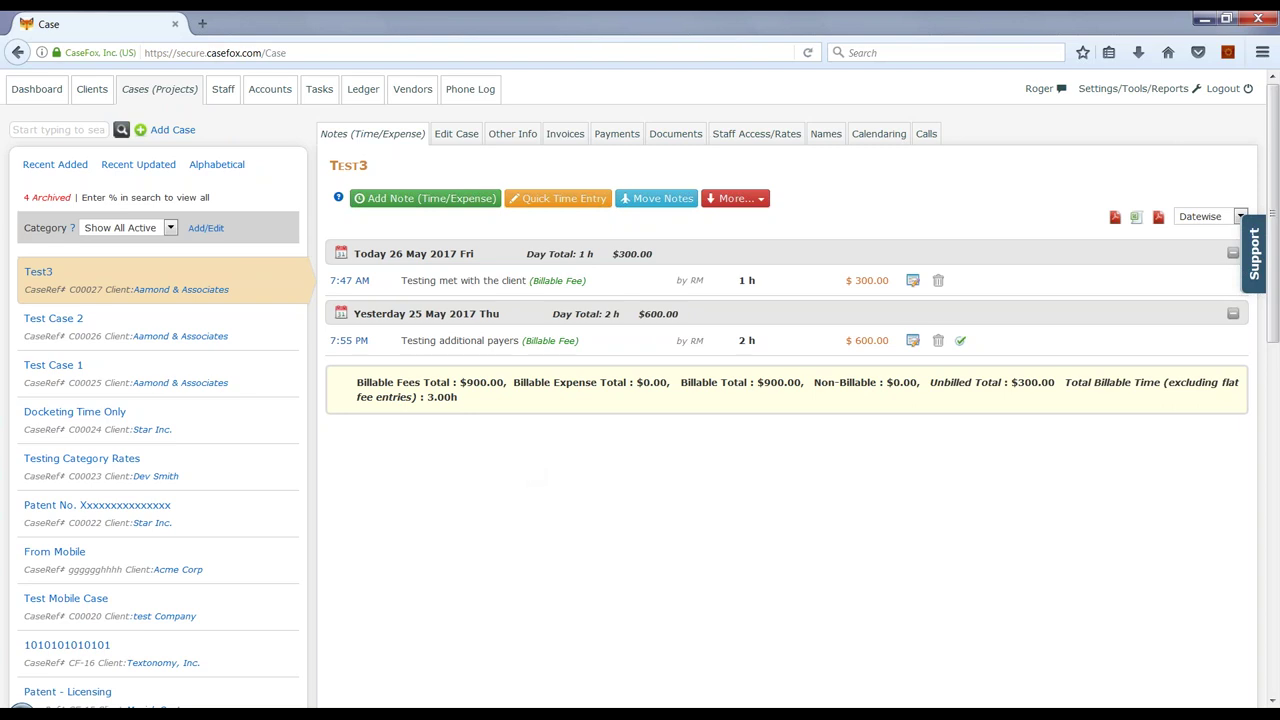
click(566, 139)
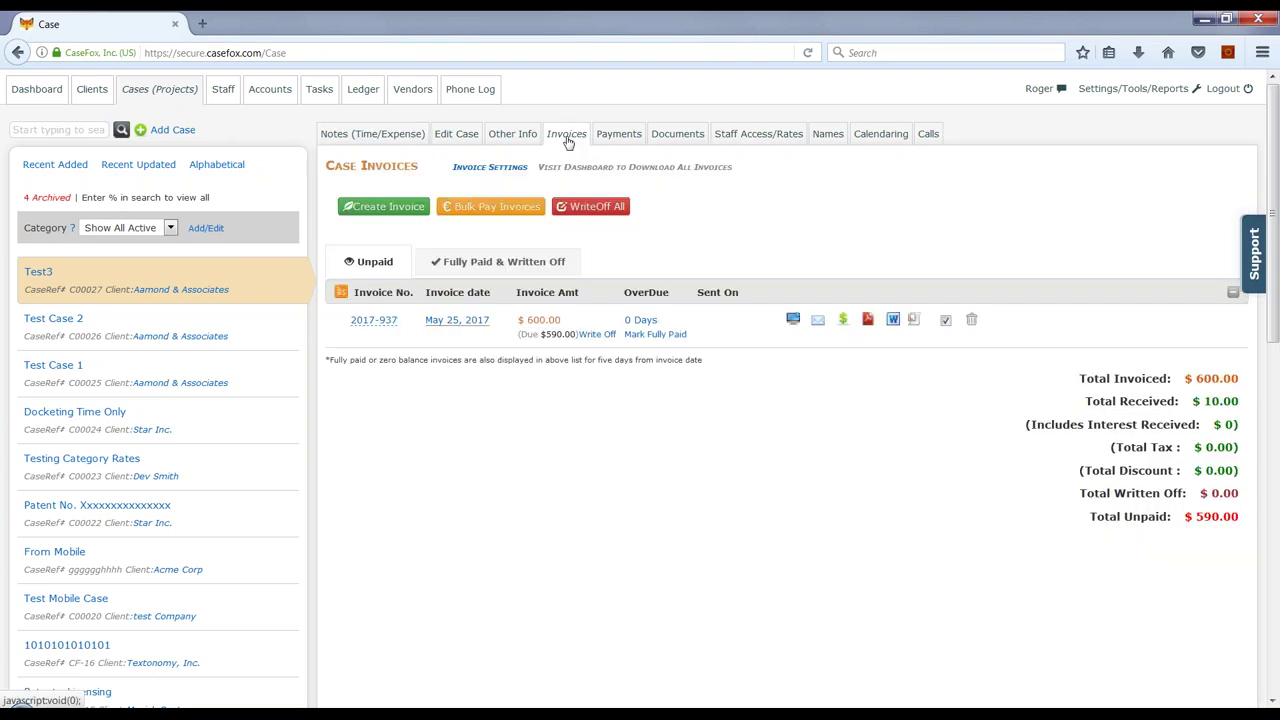
click(374, 137)
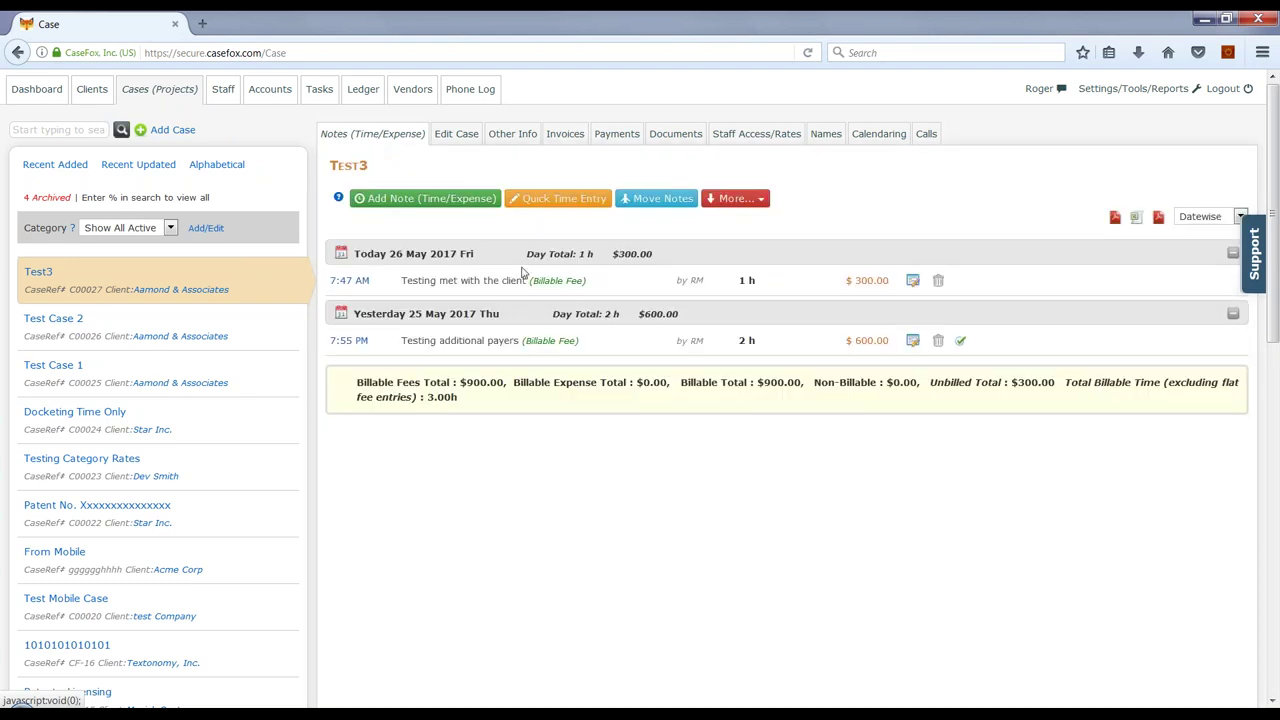
click(566, 136)
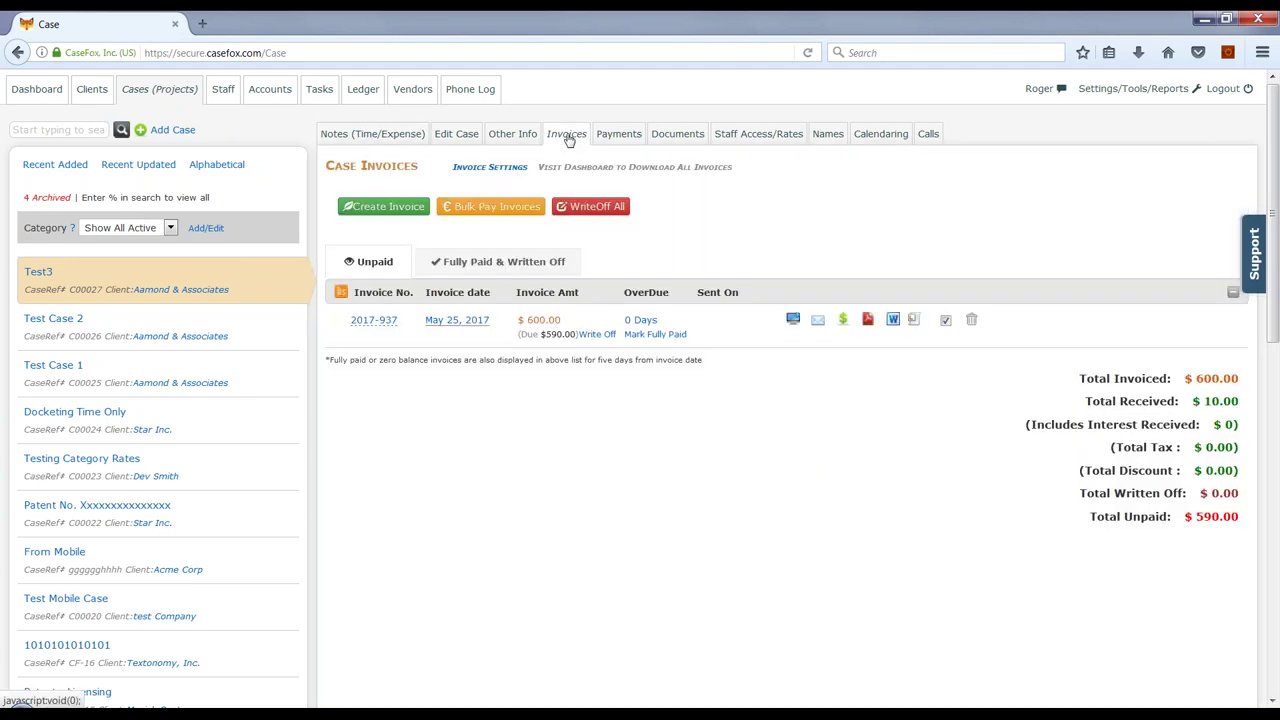
- Generate a new invoice for case Test3 that includes all of its previously unbilled time entries
click(397, 212)
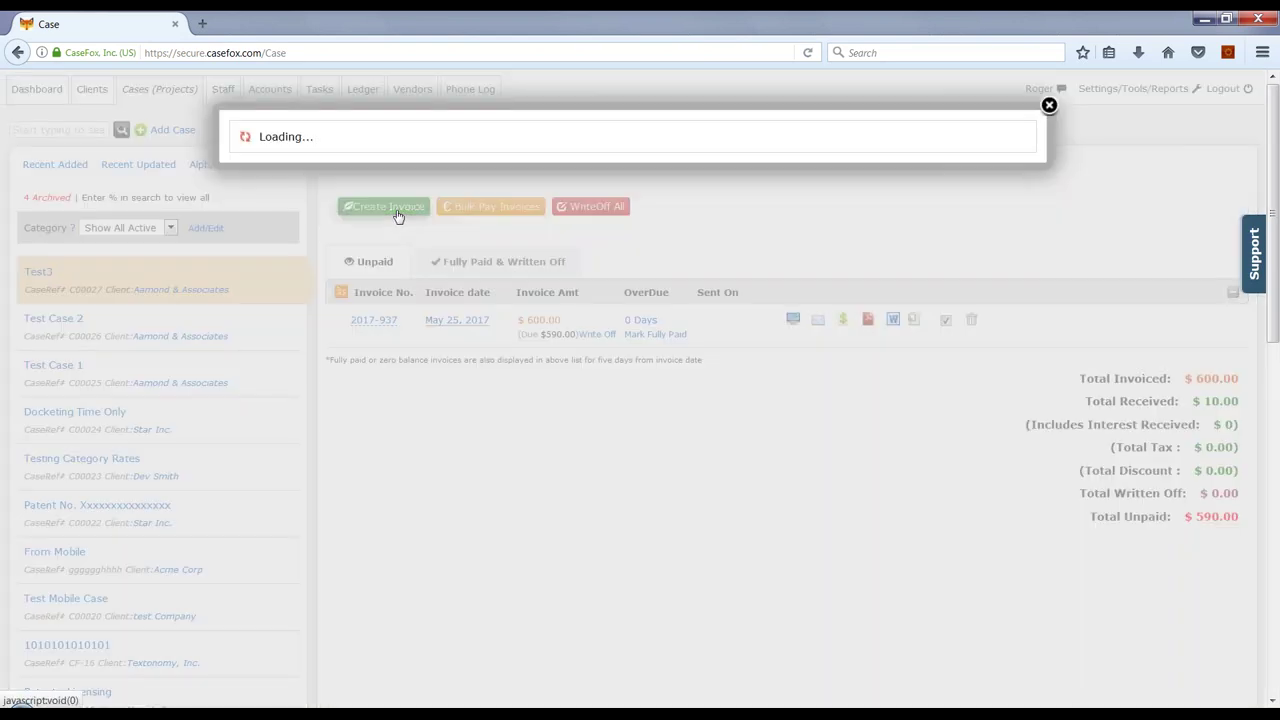
click(366, 619)
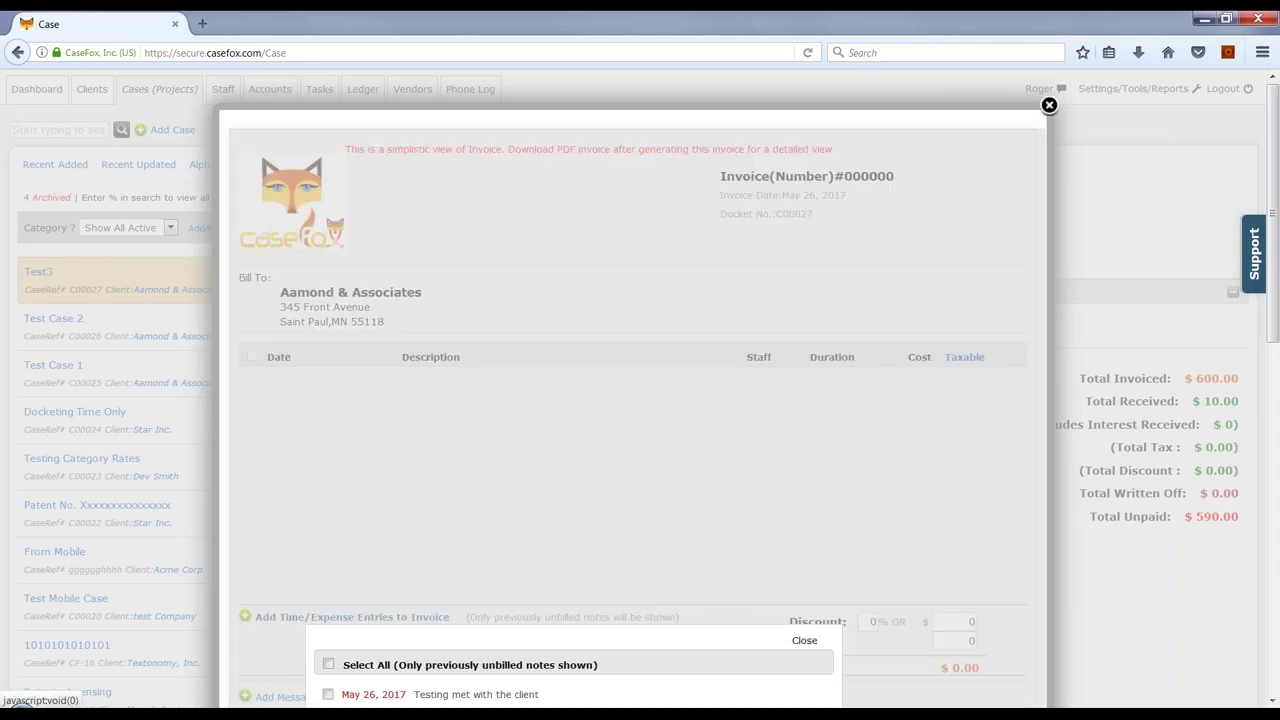
scroll(366, 621, down, 1)
scroll(366, 621, down, 5)
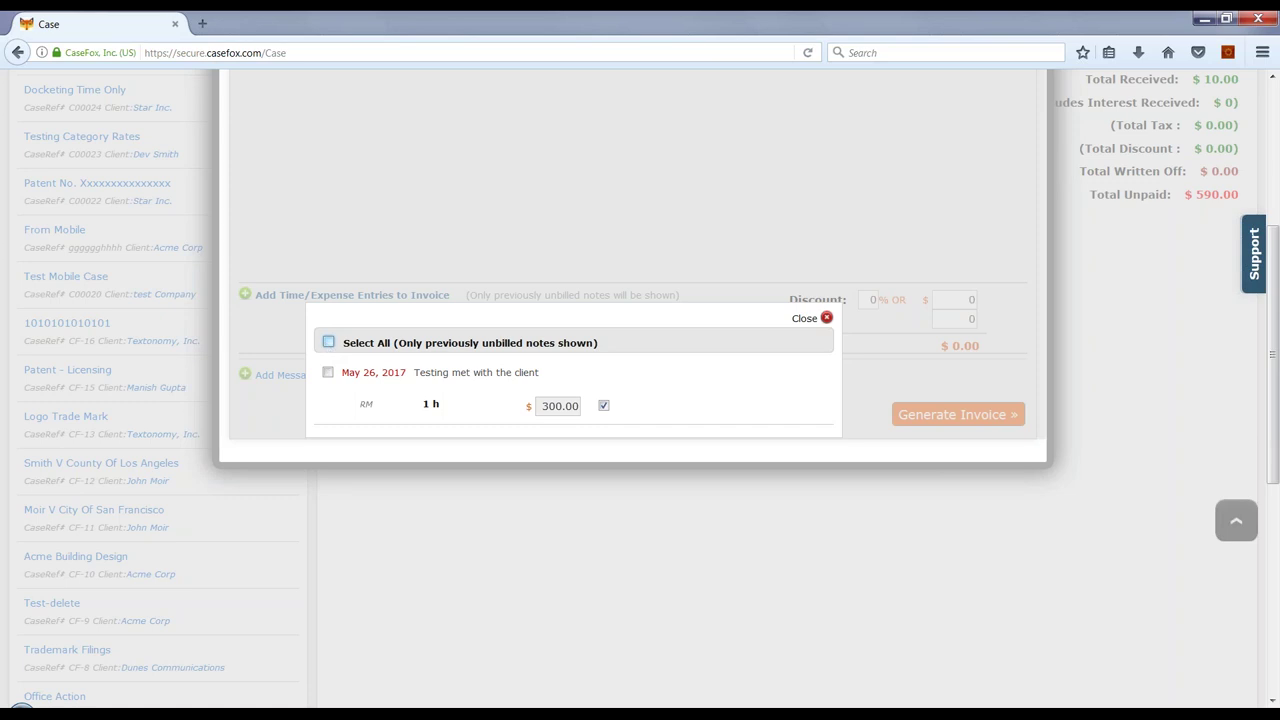
click(328, 342)
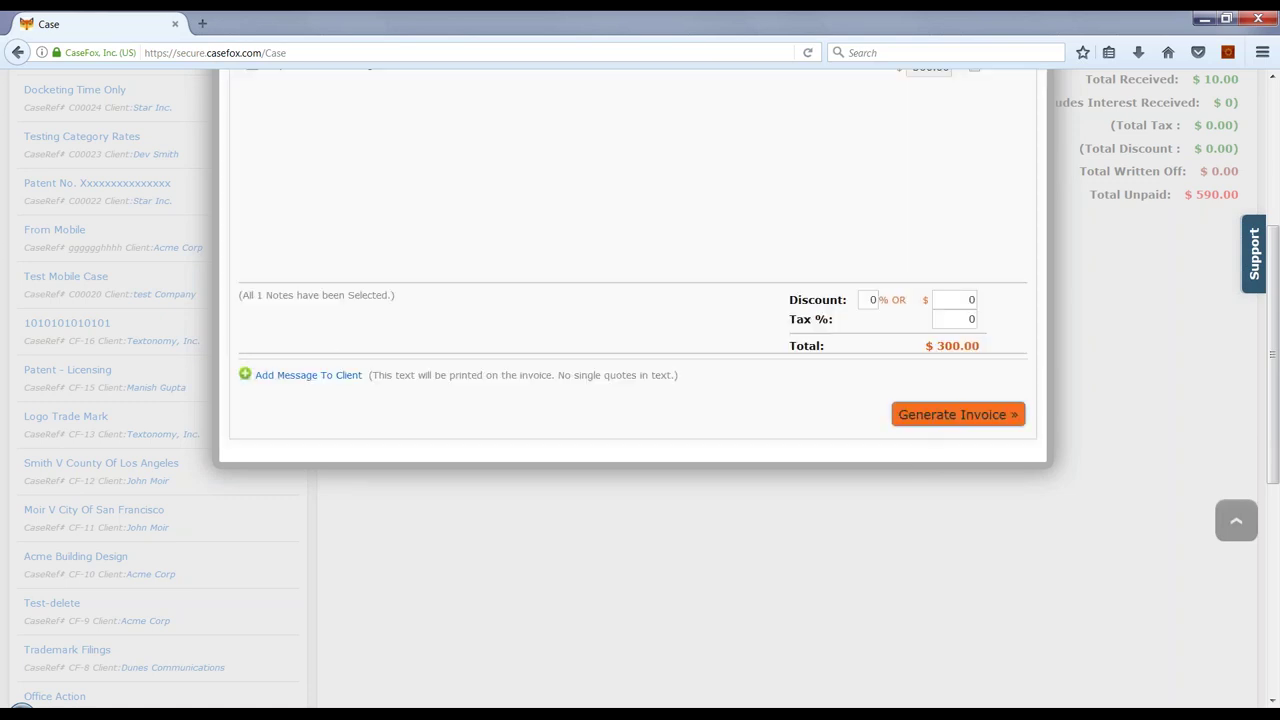
click(958, 414)
scroll(1276, 157, up, 5)
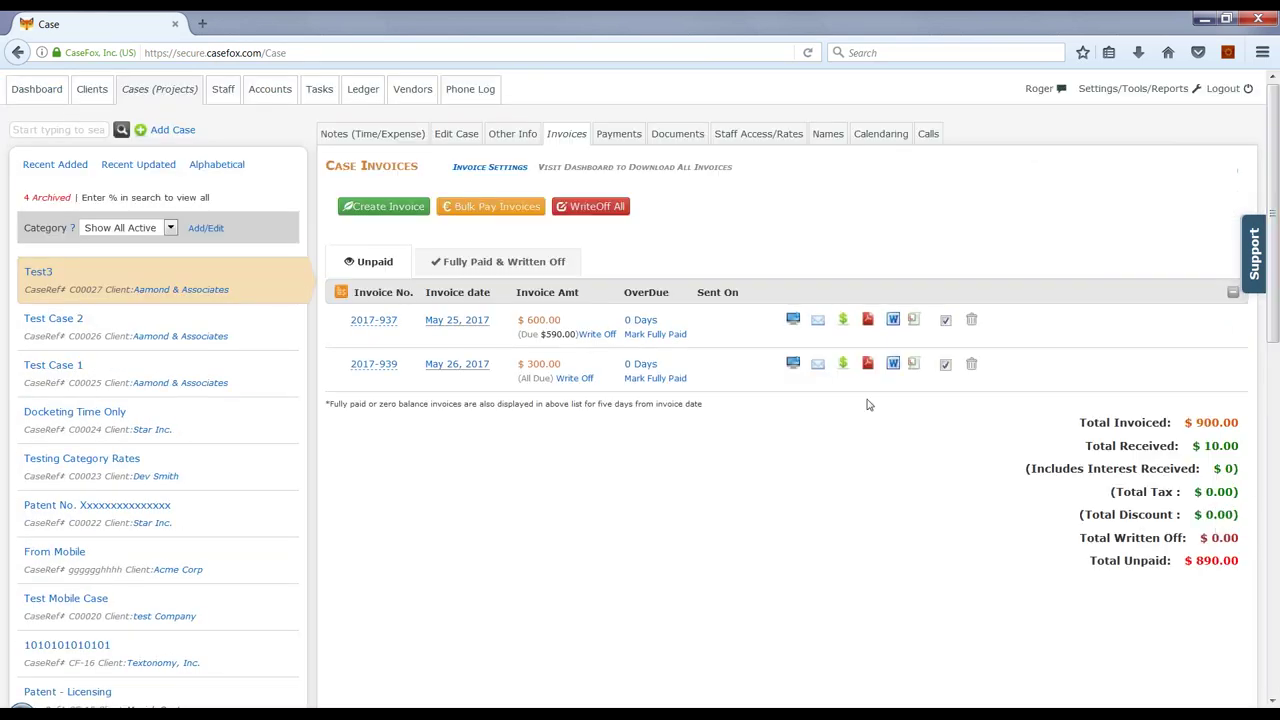
- Delete case Test3's 26 May 2017 invoice, and open the date change for the 25 May 2017 invoice and cancel it
click(971, 364)
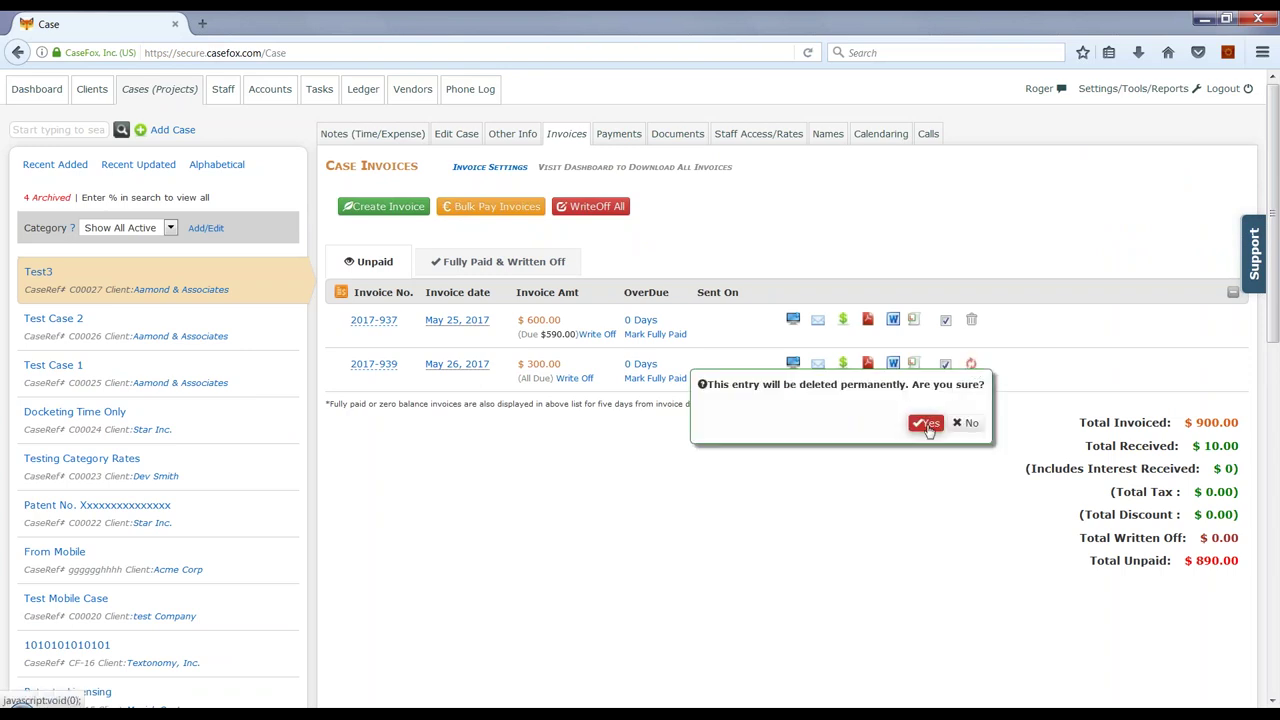
click(925, 423)
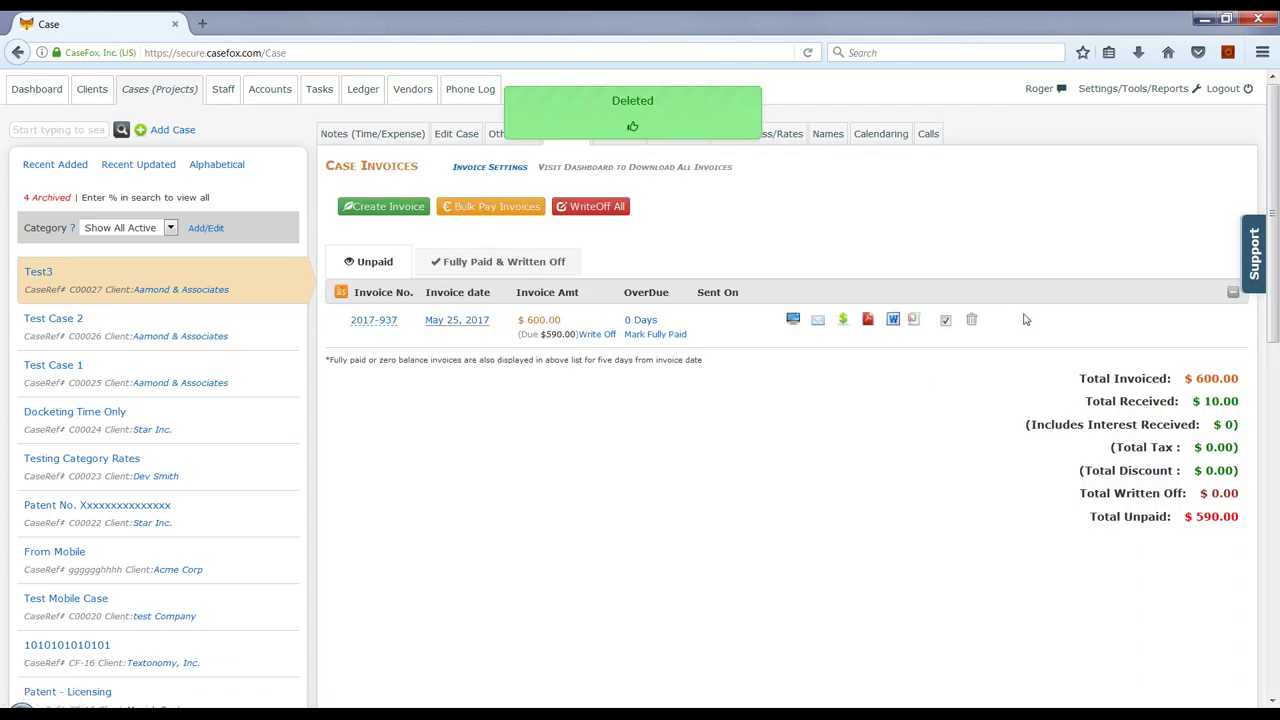
click(469, 326)
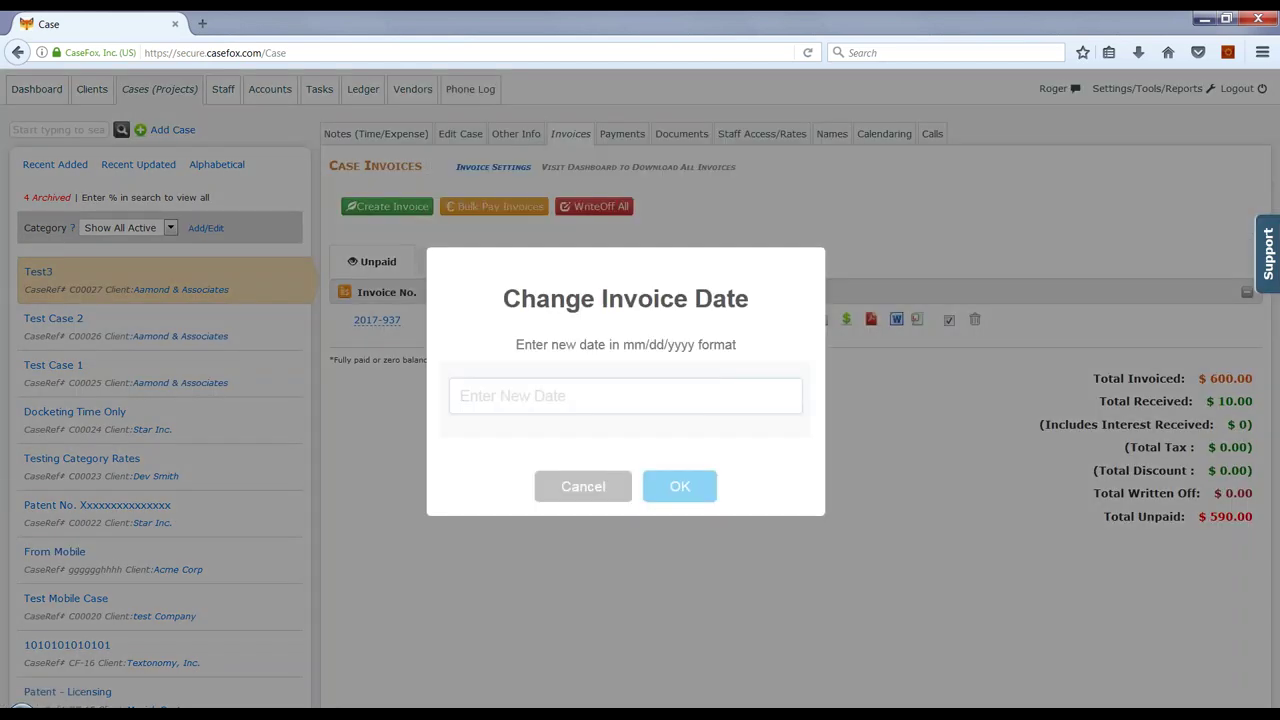
click(583, 487)
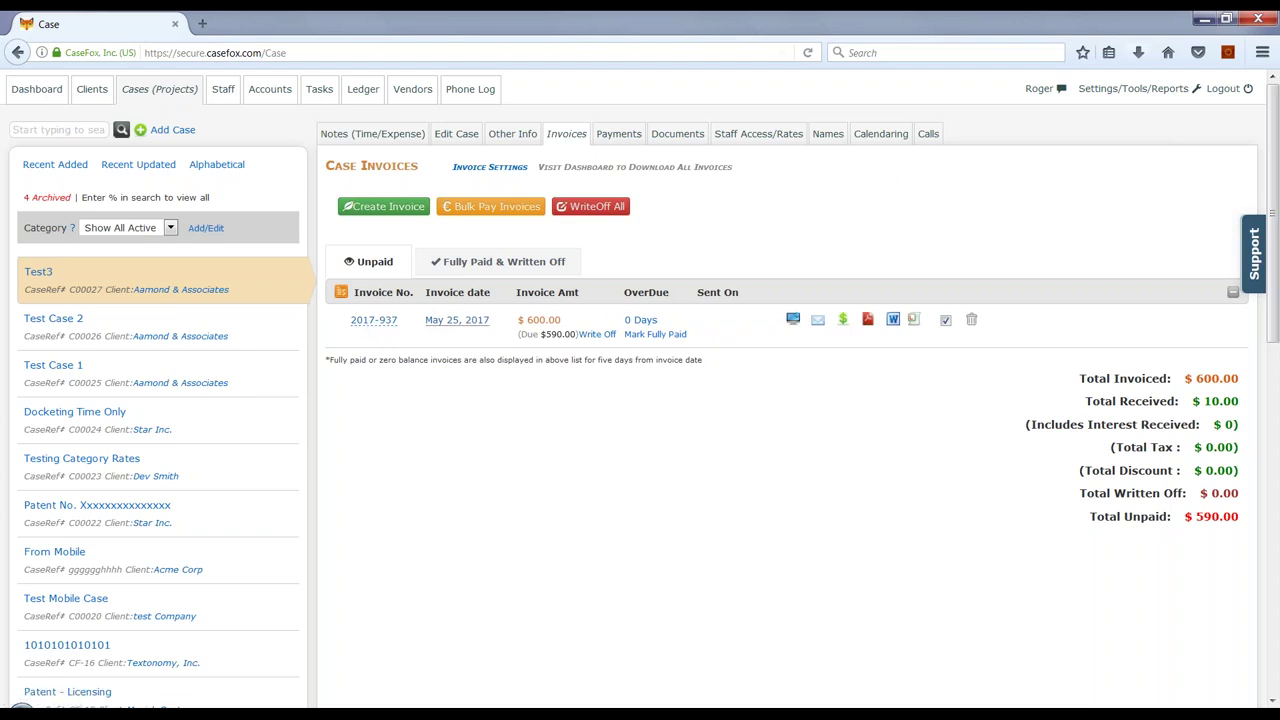
- Set bulk invoice generation to client Aamond & Associates and case Test case 2, without generating any invoices
click(1122, 90)
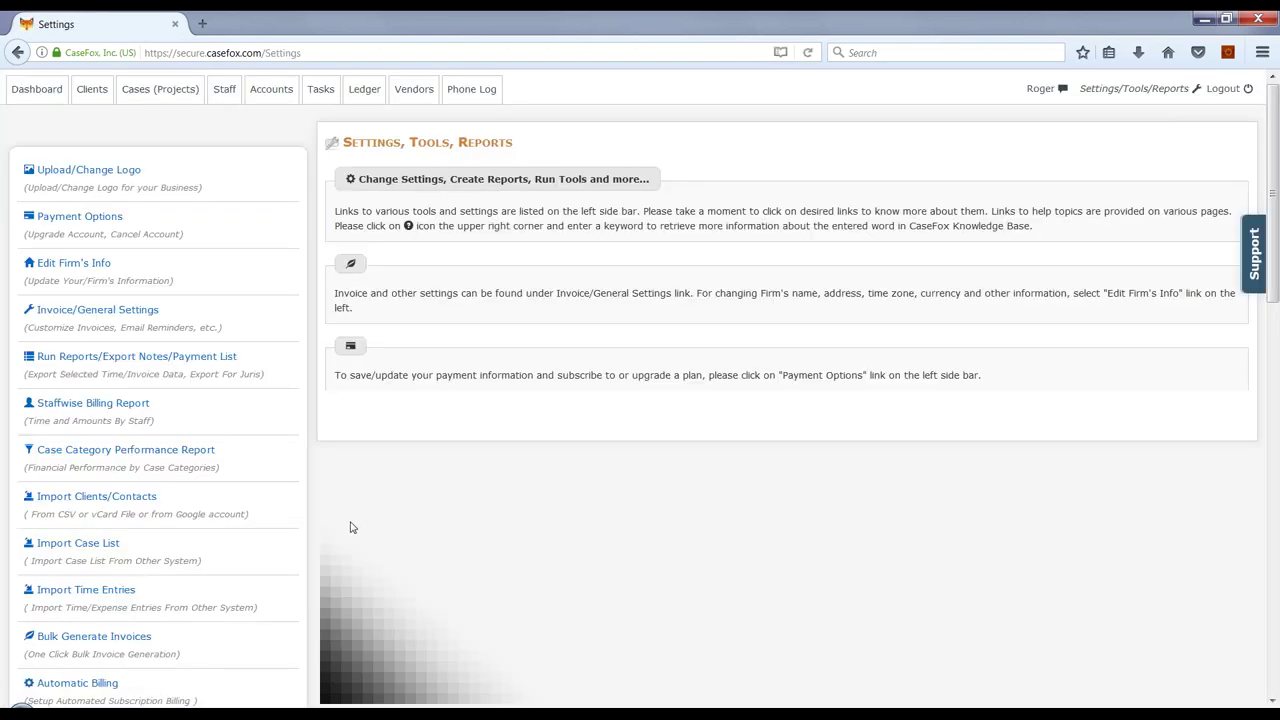
click(95, 638)
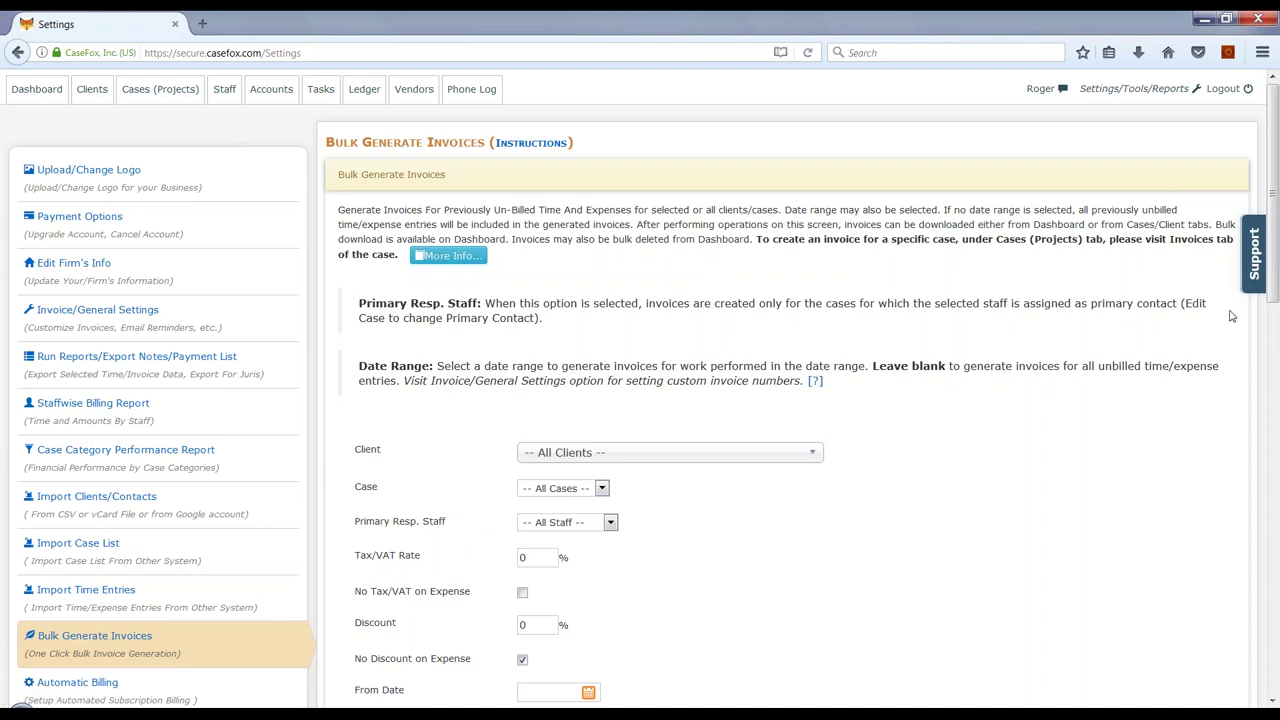
drag(1277, 286, 1277, 345)
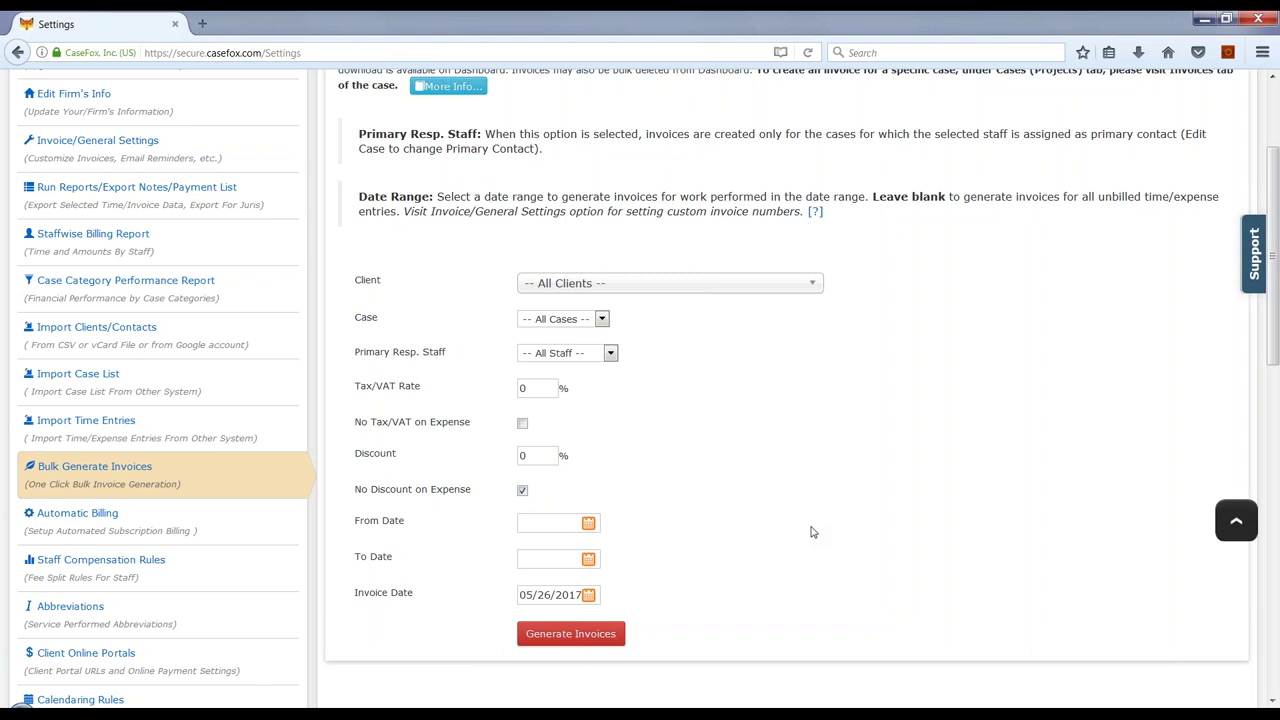
click(711, 285)
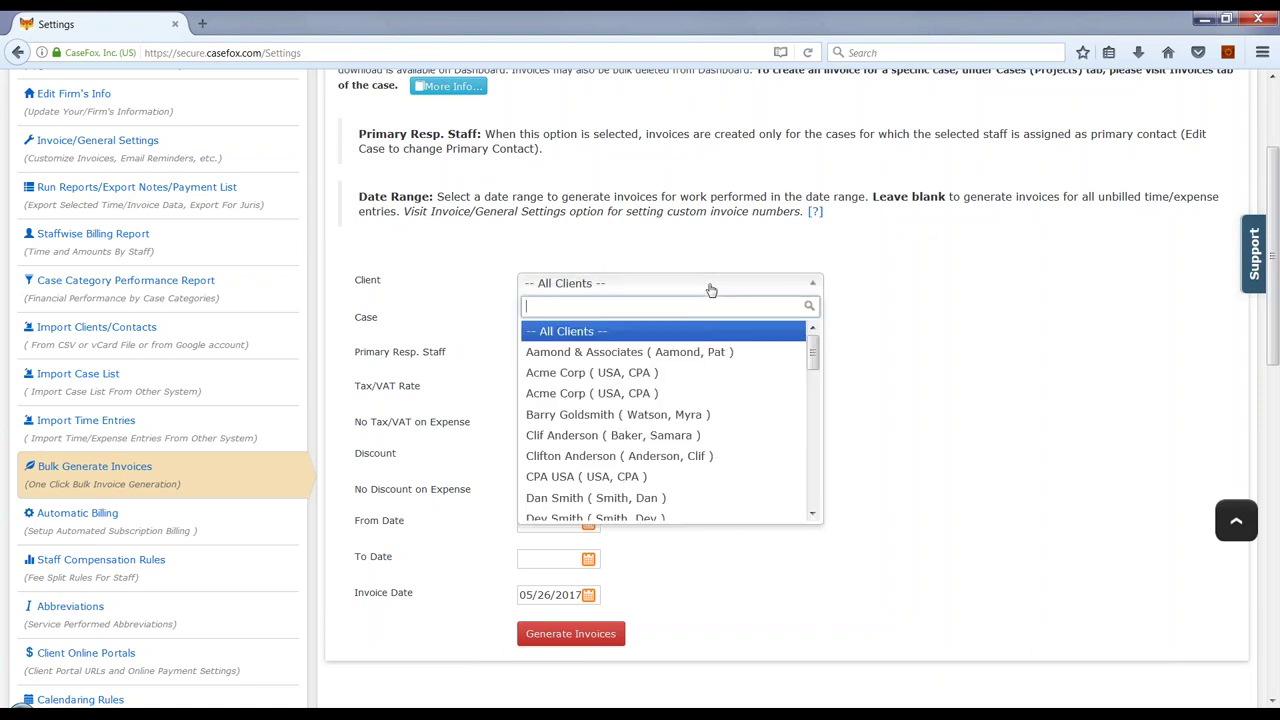
click(668, 352)
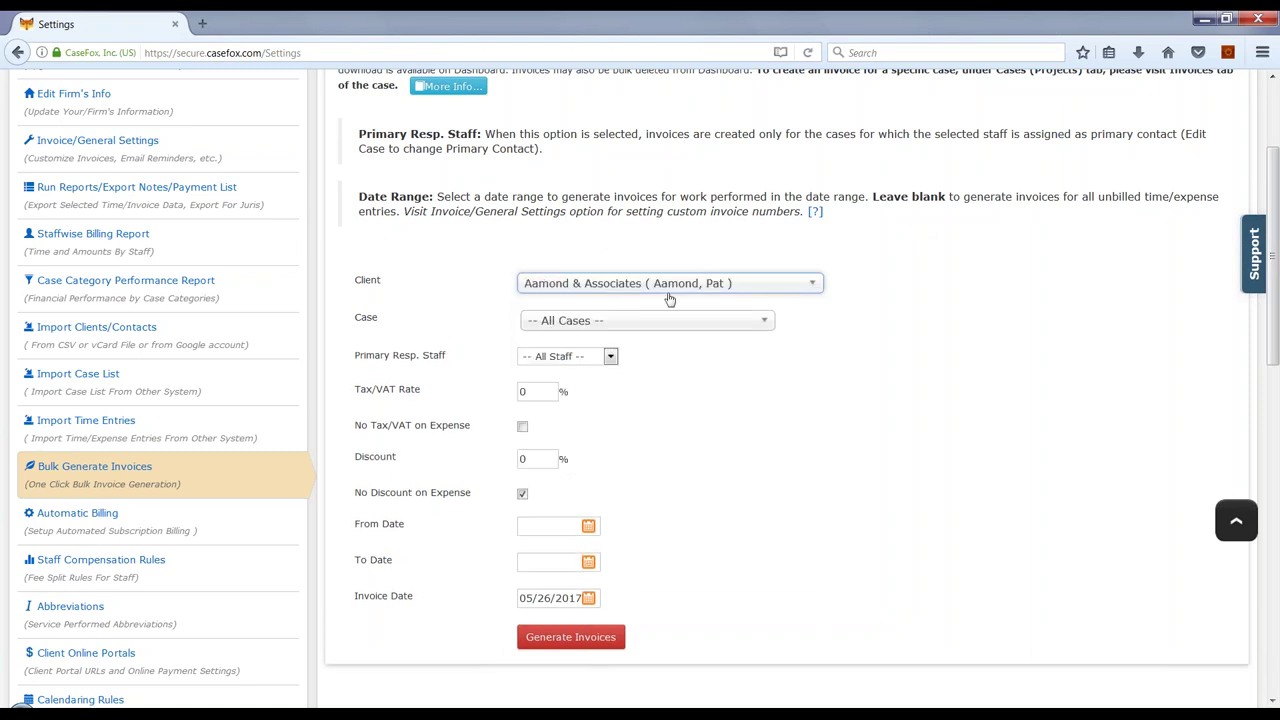
click(660, 322)
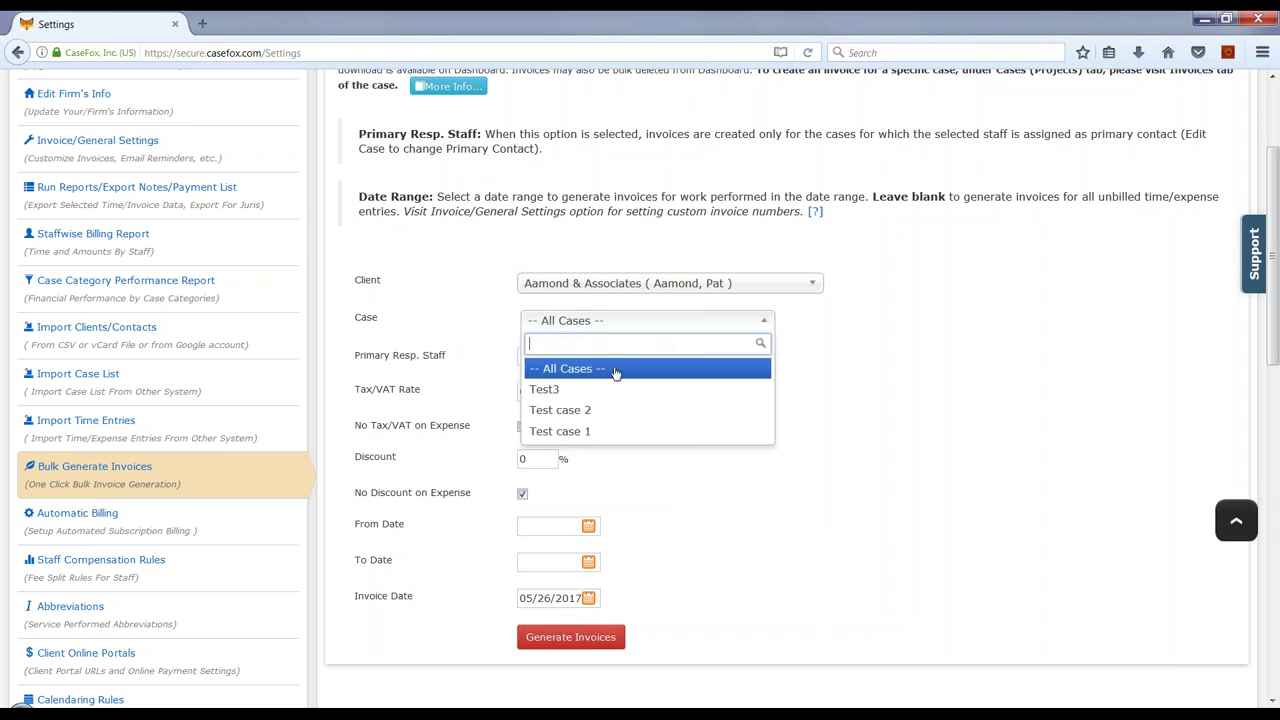
click(588, 410)
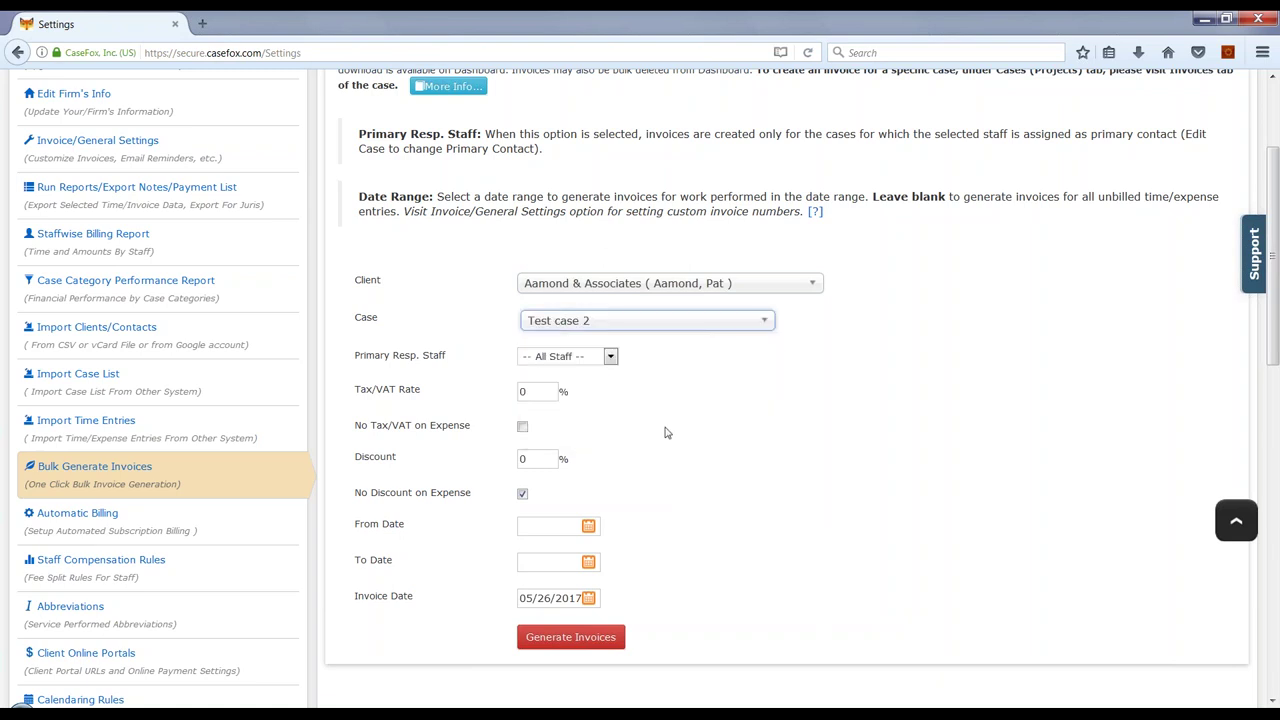
click(1276, 127)
- Set the dashboard's monthly invoice download to May 2017 in PDF format and close the download dialog
click(38, 91)
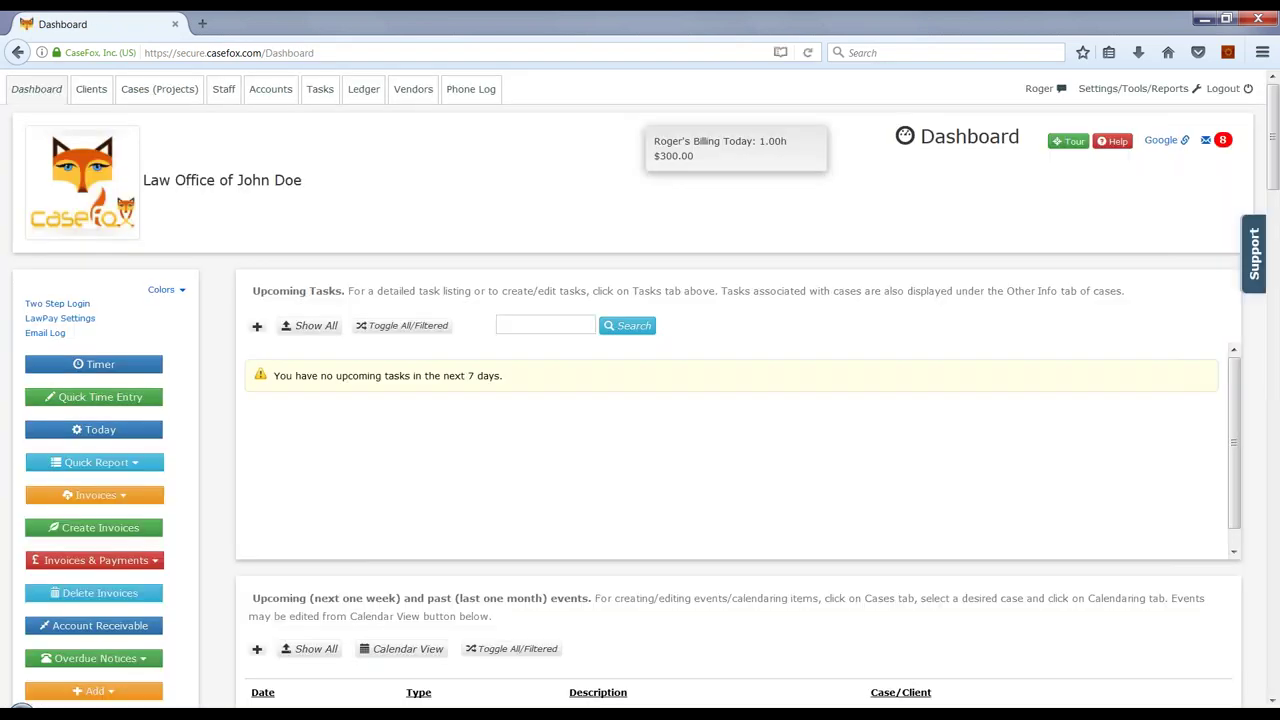
click(100, 497)
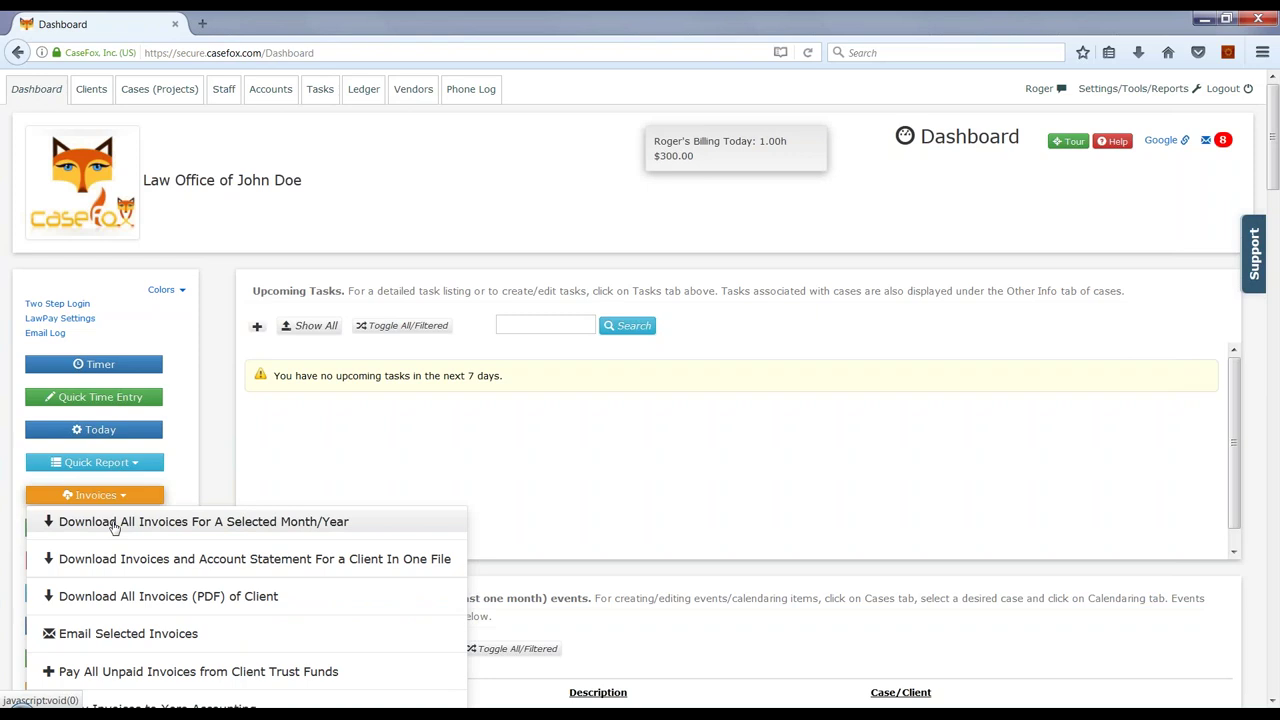
click(192, 524)
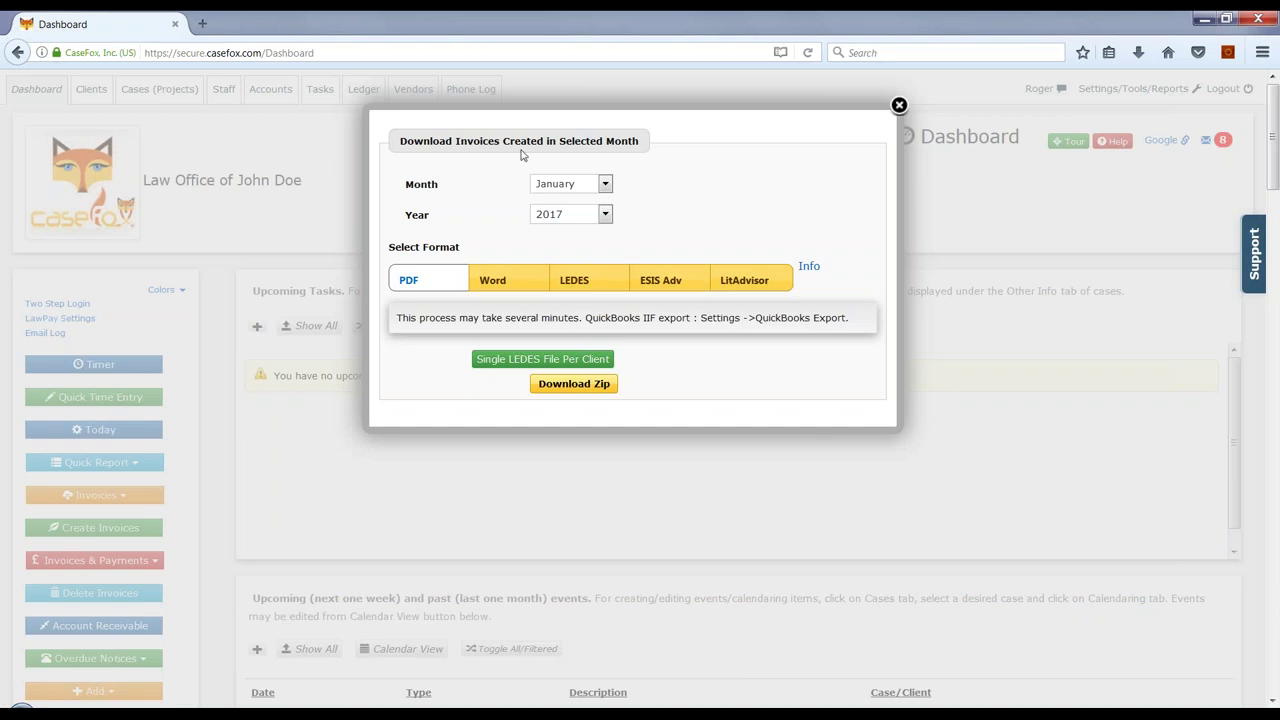
click(571, 186)
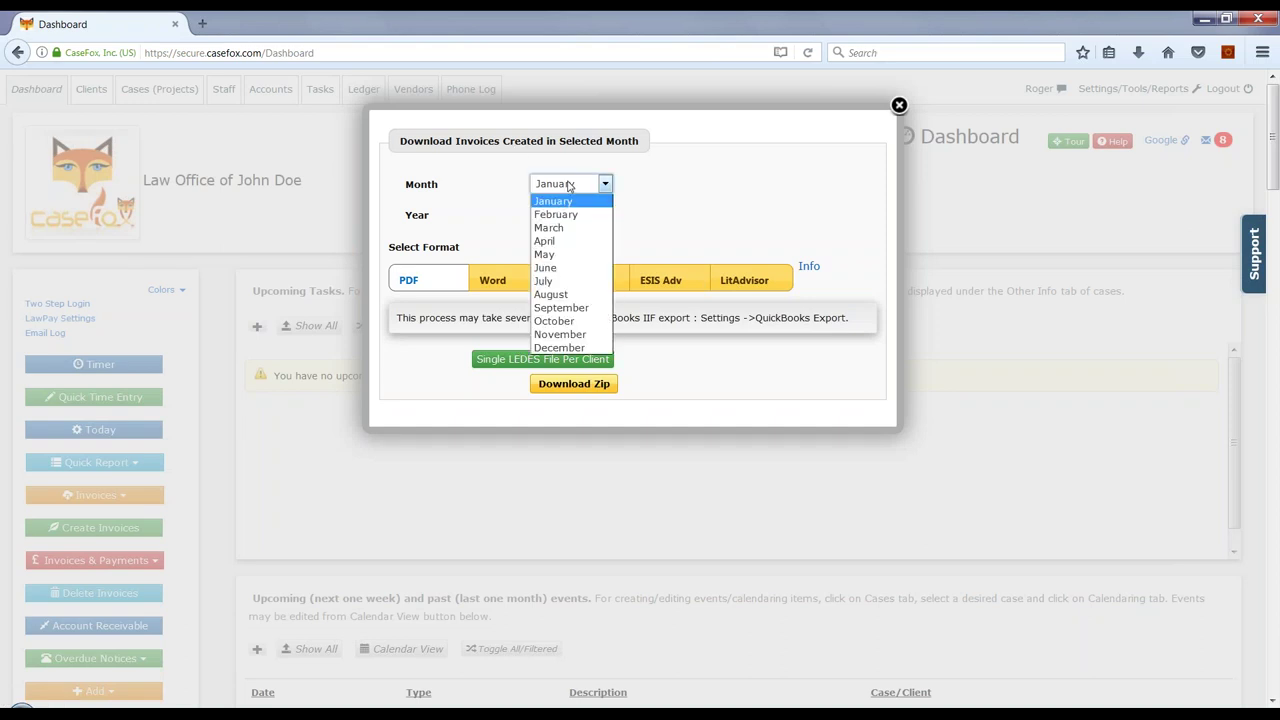
click(556, 256)
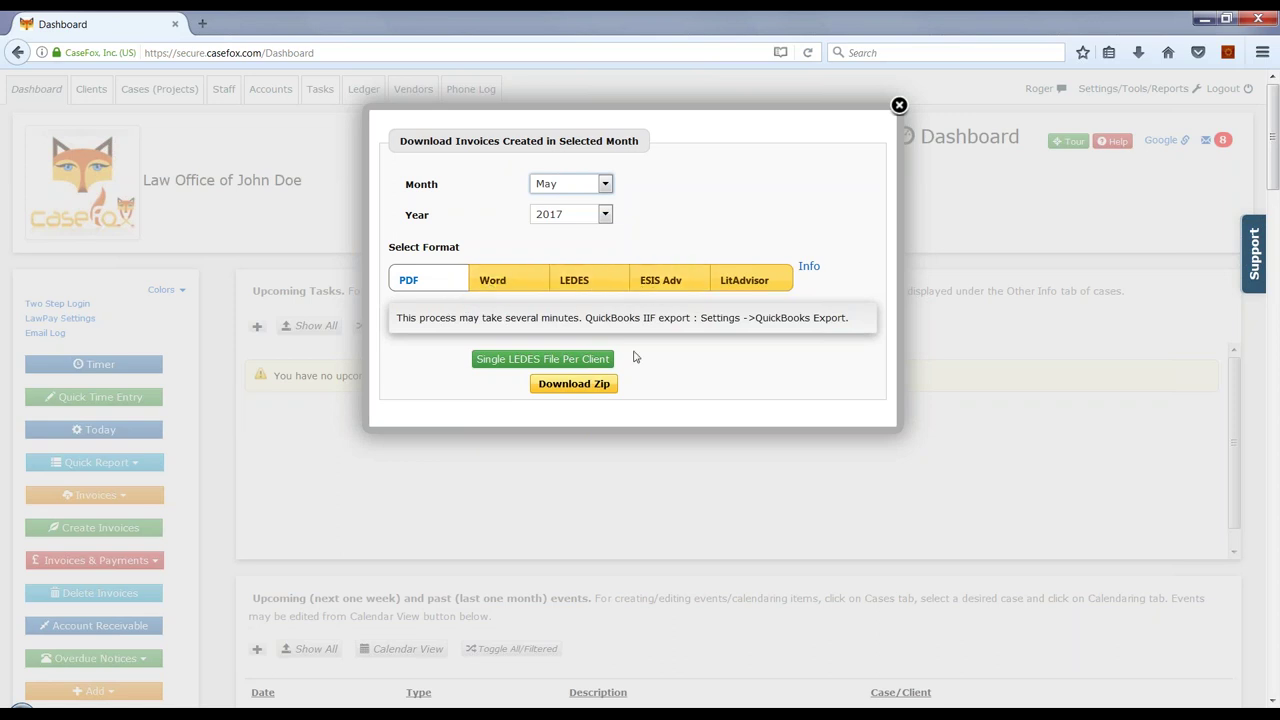
click(592, 386)
click(898, 106)
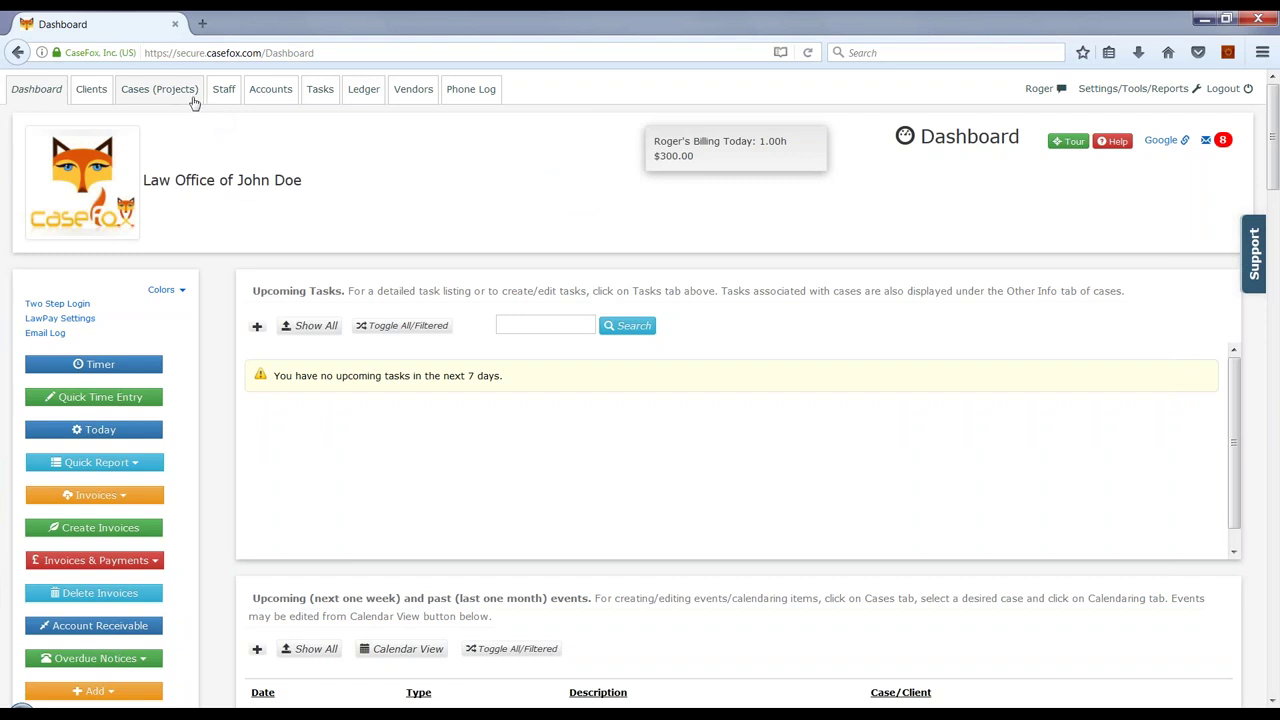
- Assign task code C100 - Fact Gathering and activity code A111 - Other to case Test3's 26 May 2017 time entry and save it
click(138, 92)
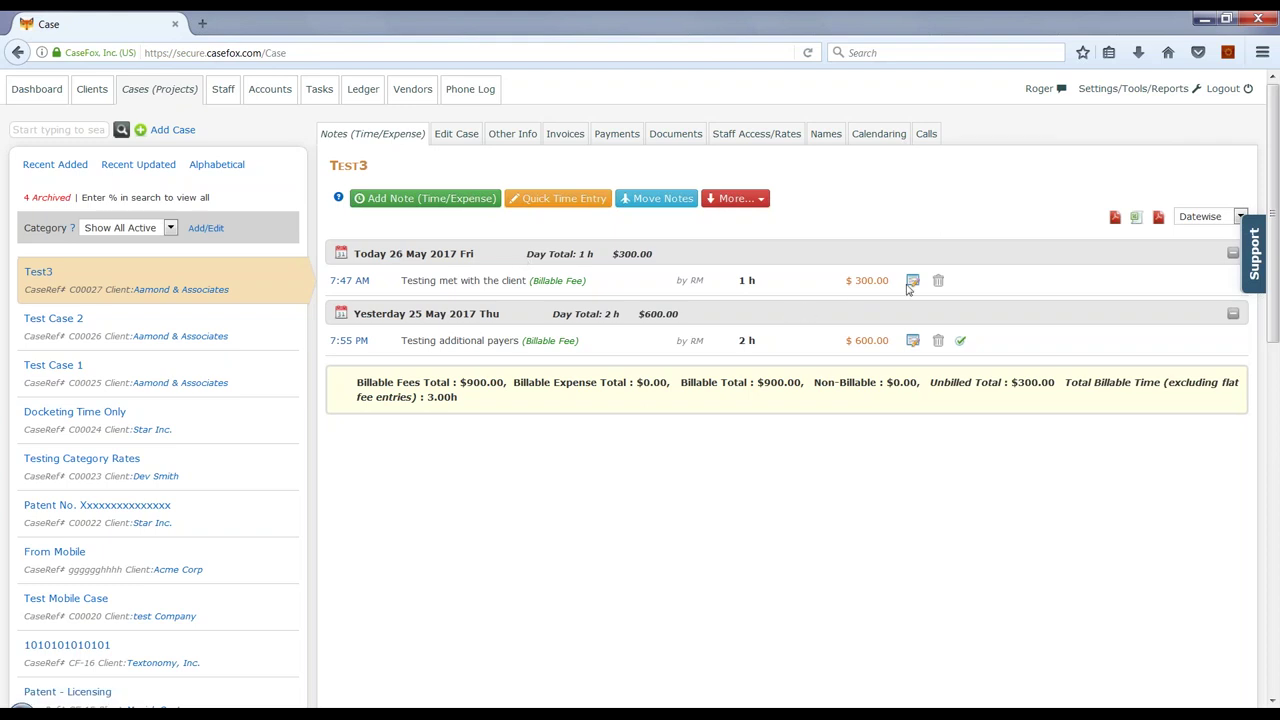
click(912, 282)
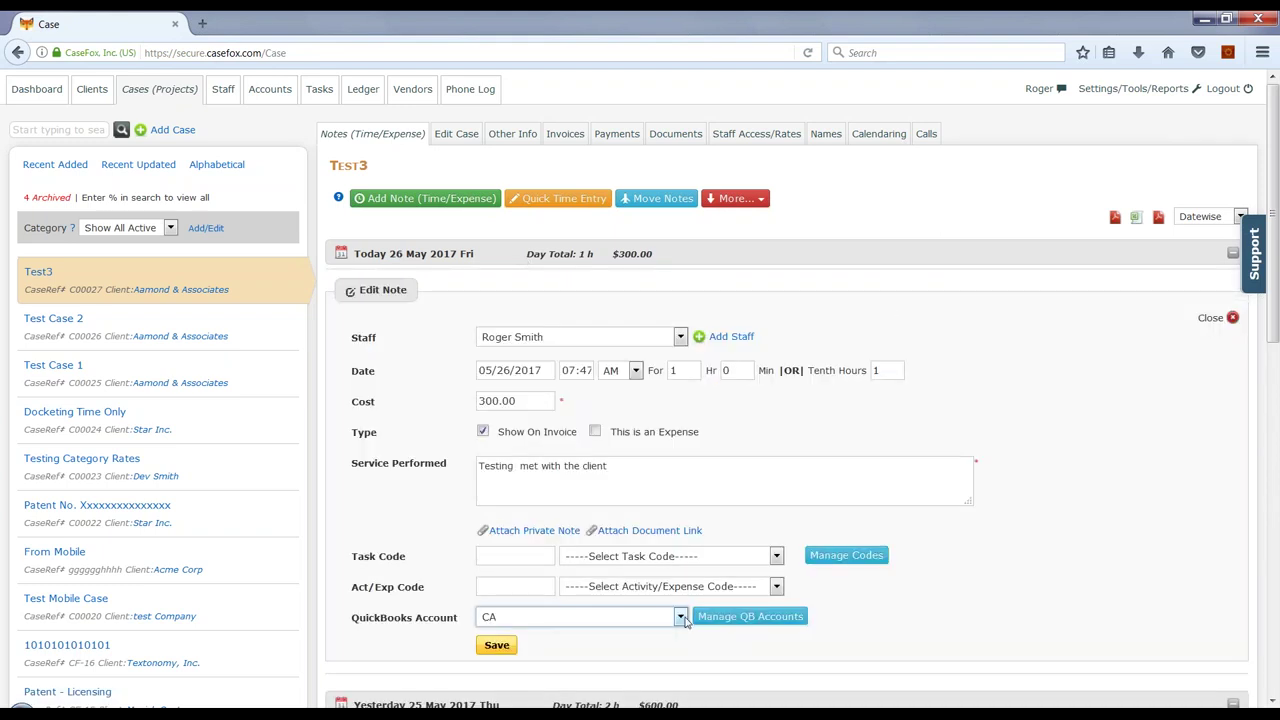
click(620, 557)
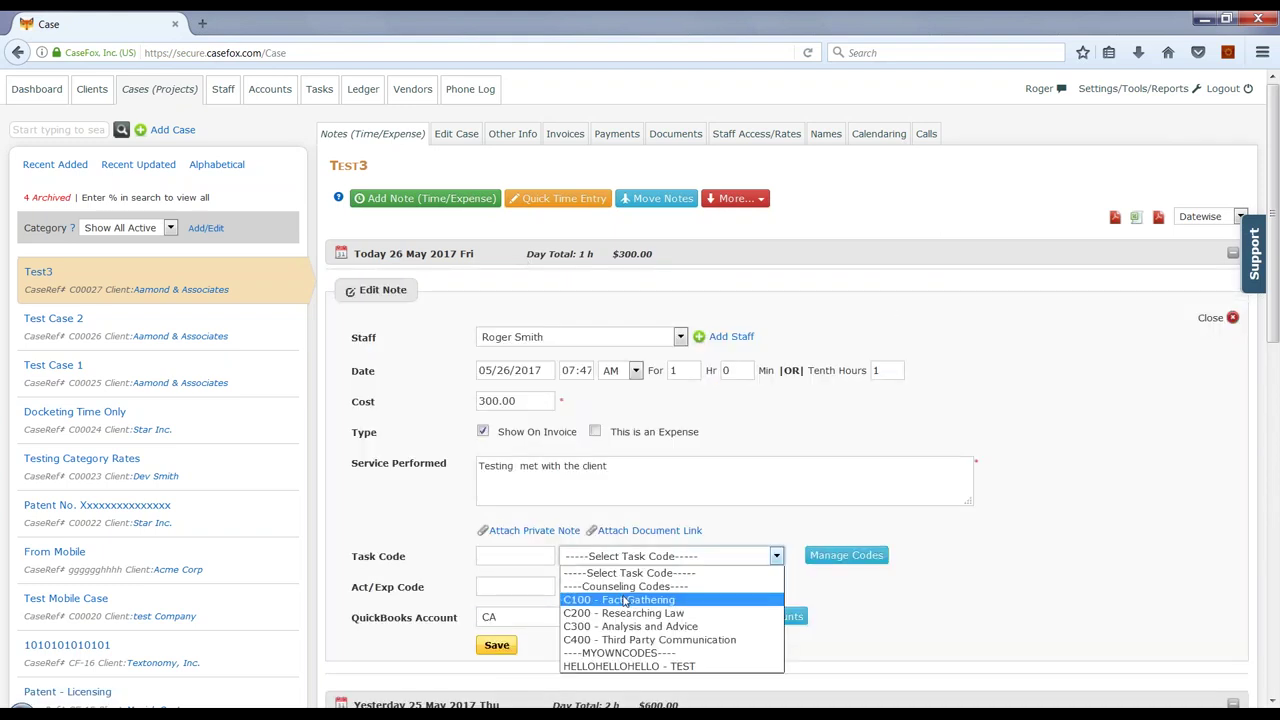
click(622, 598)
click(622, 590)
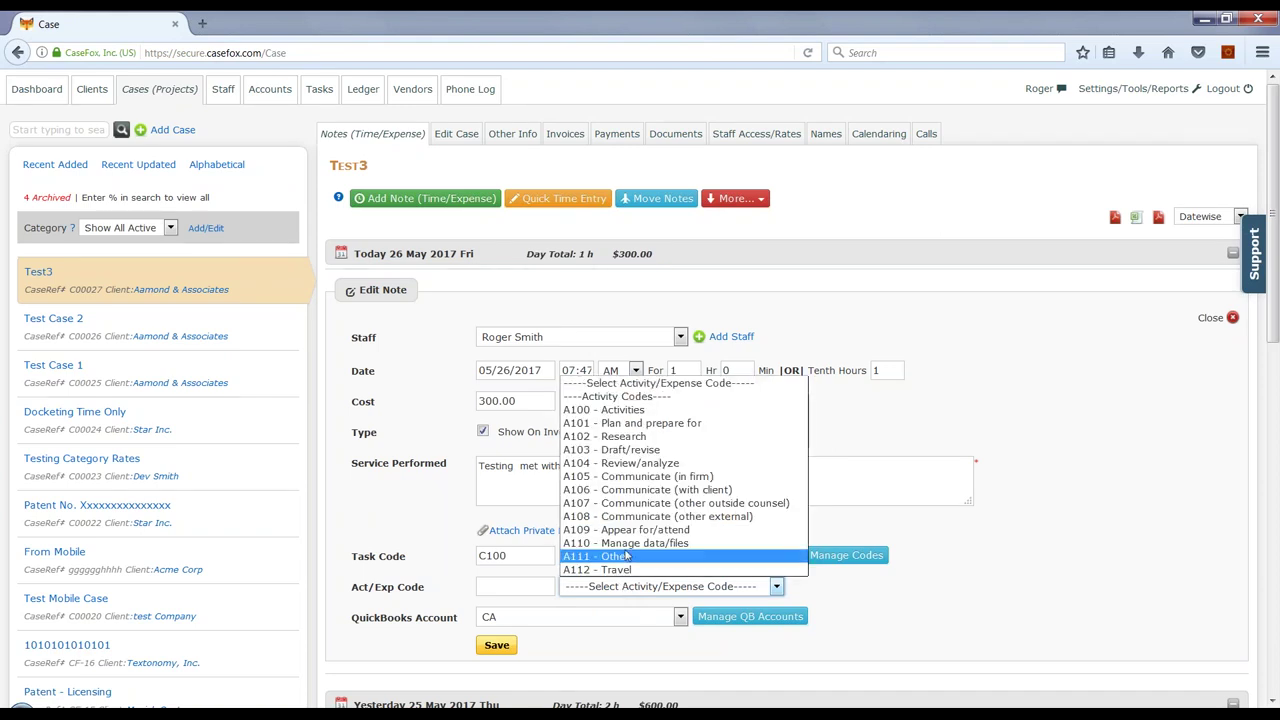
click(625, 556)
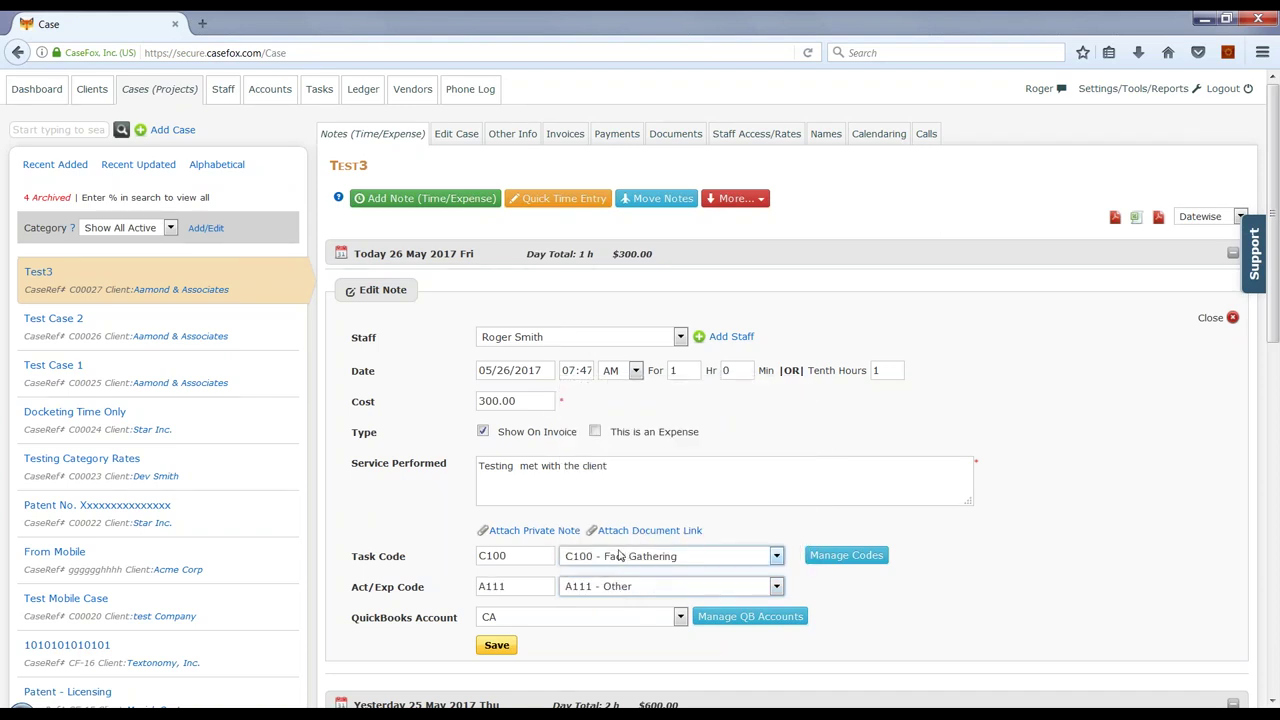
click(497, 646)
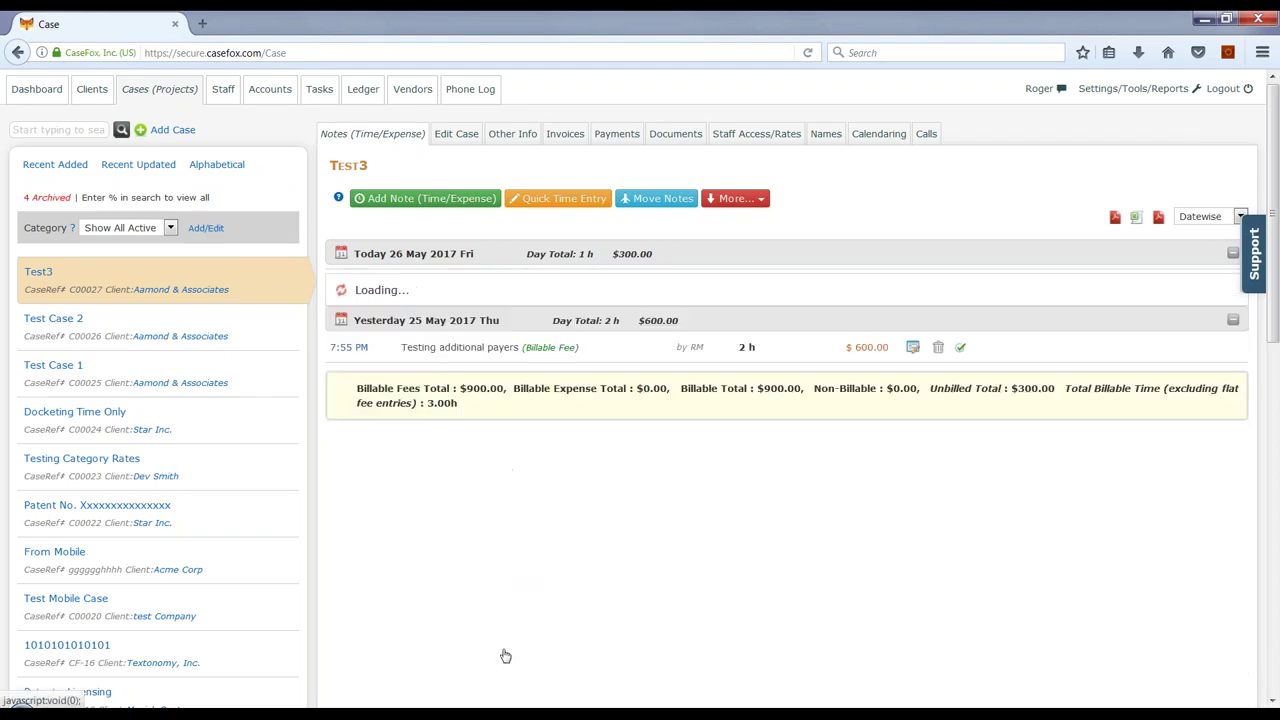
- Open the client details of Aamond & Associates and check the Law Firm ID/Client ID fields and billing options
click(92, 89)
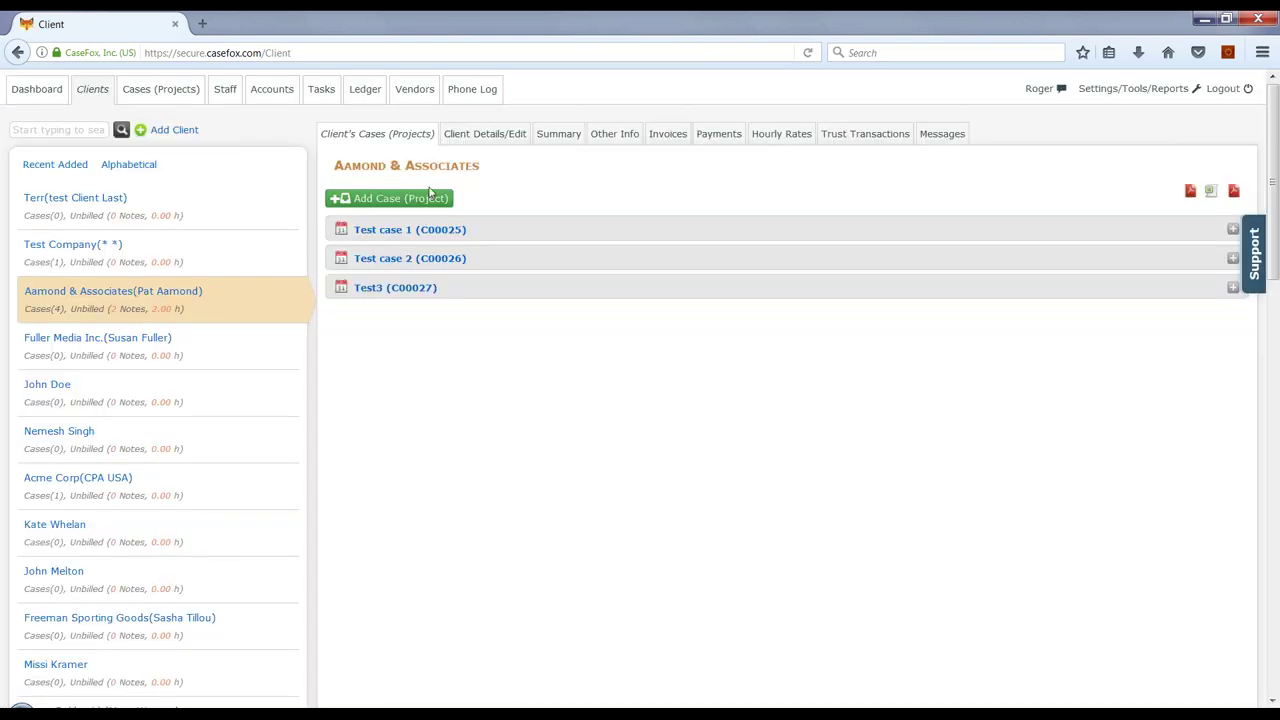
click(462, 135)
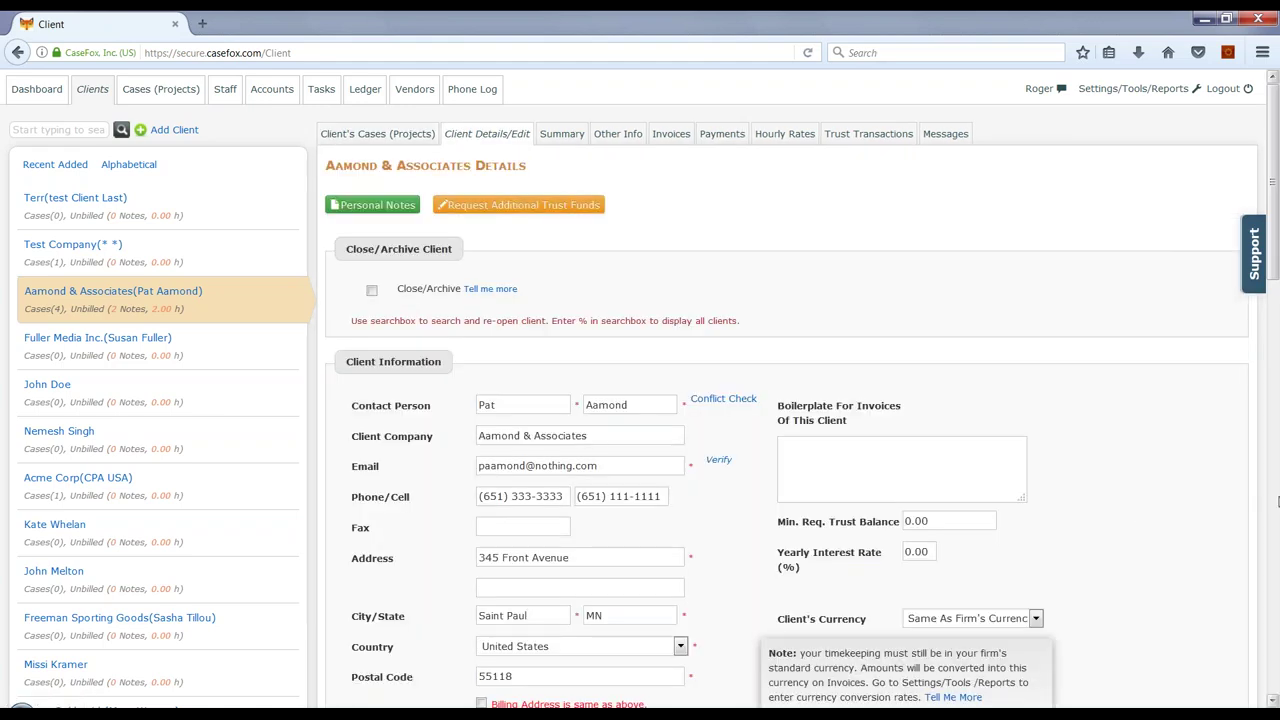
scroll(1142, 527, down, 6)
click(518, 273)
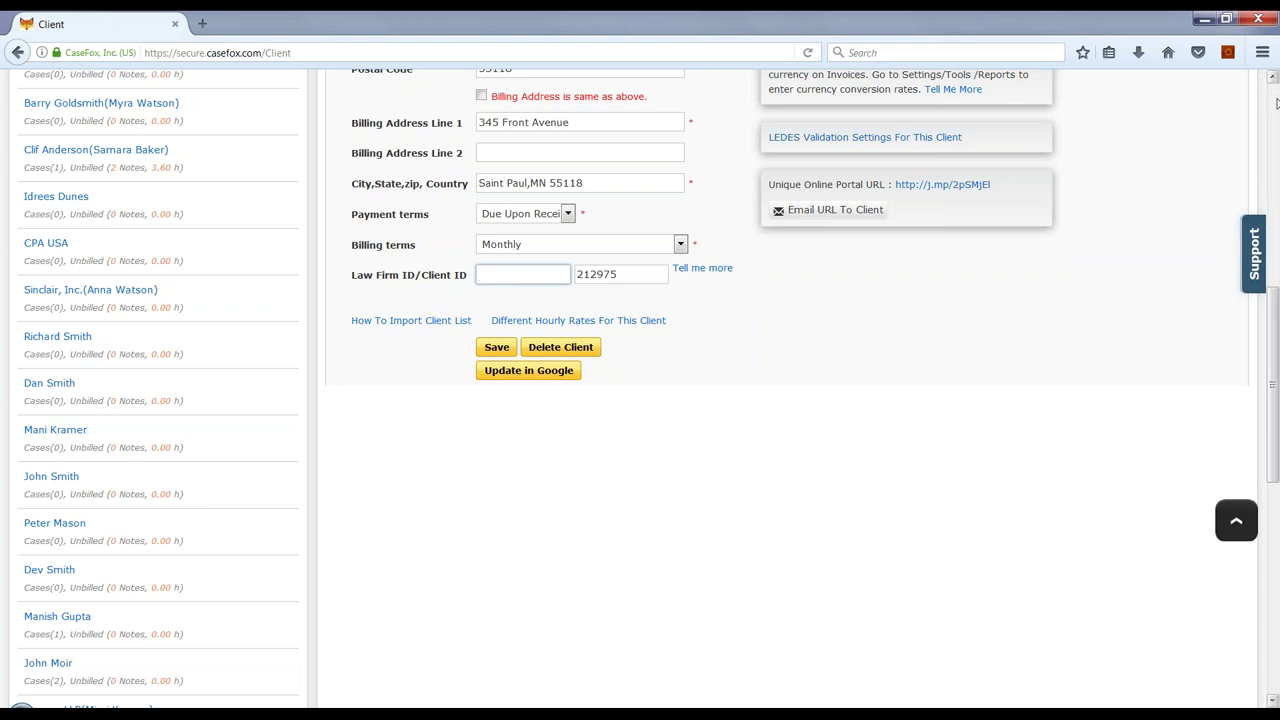
- Open the editable details of case Test3 and check its Client Matter ID field
scroll(1157, 186, up, 10)
click(160, 89)
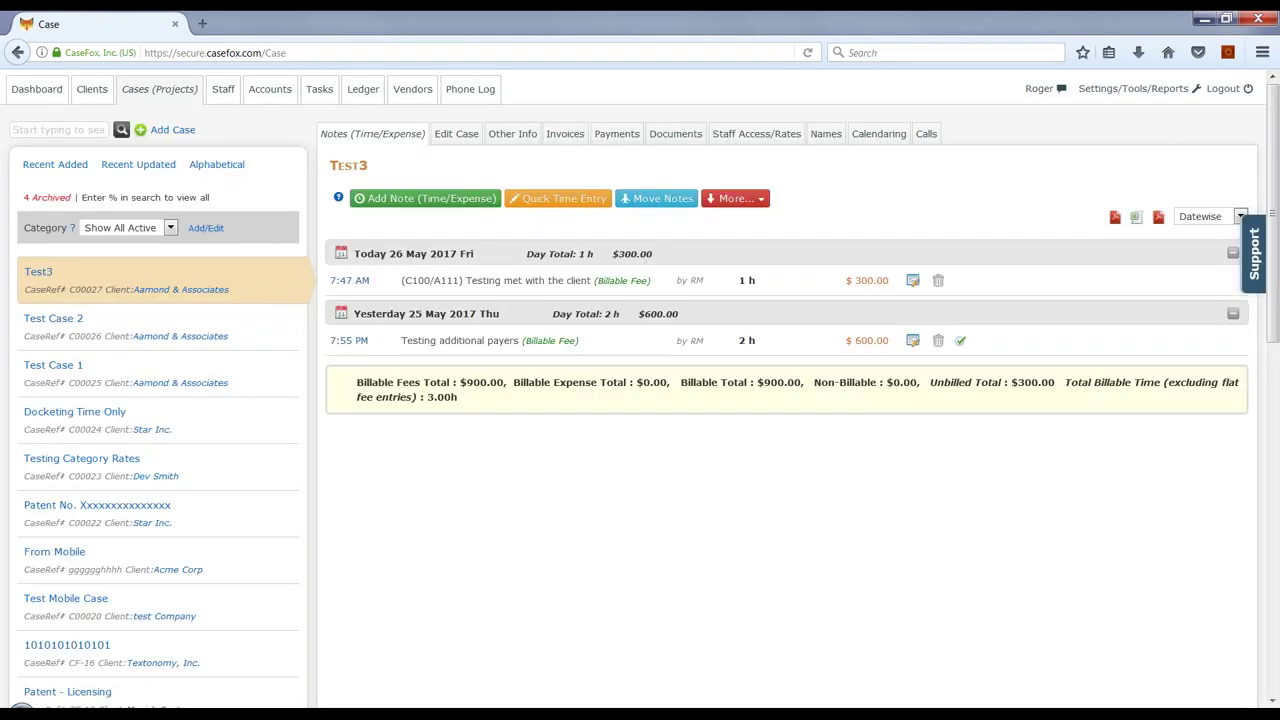
click(460, 135)
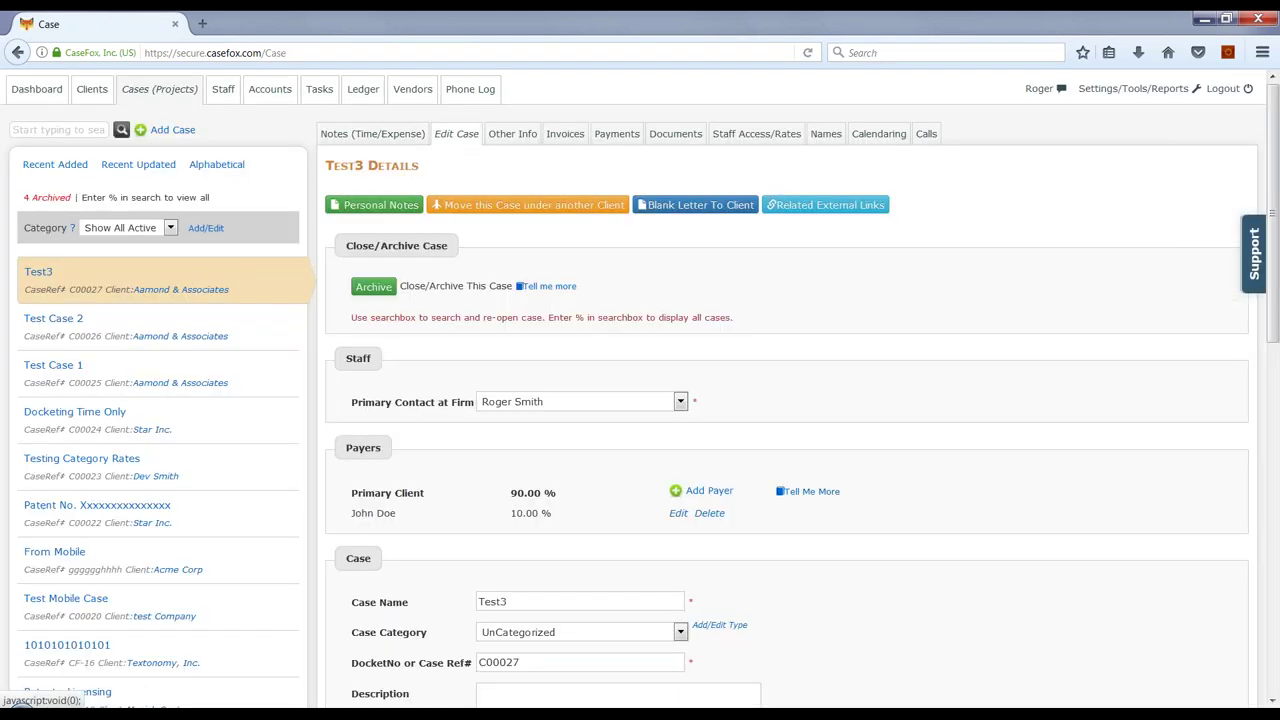
scroll(1278, 372, down, 6)
click(574, 336)
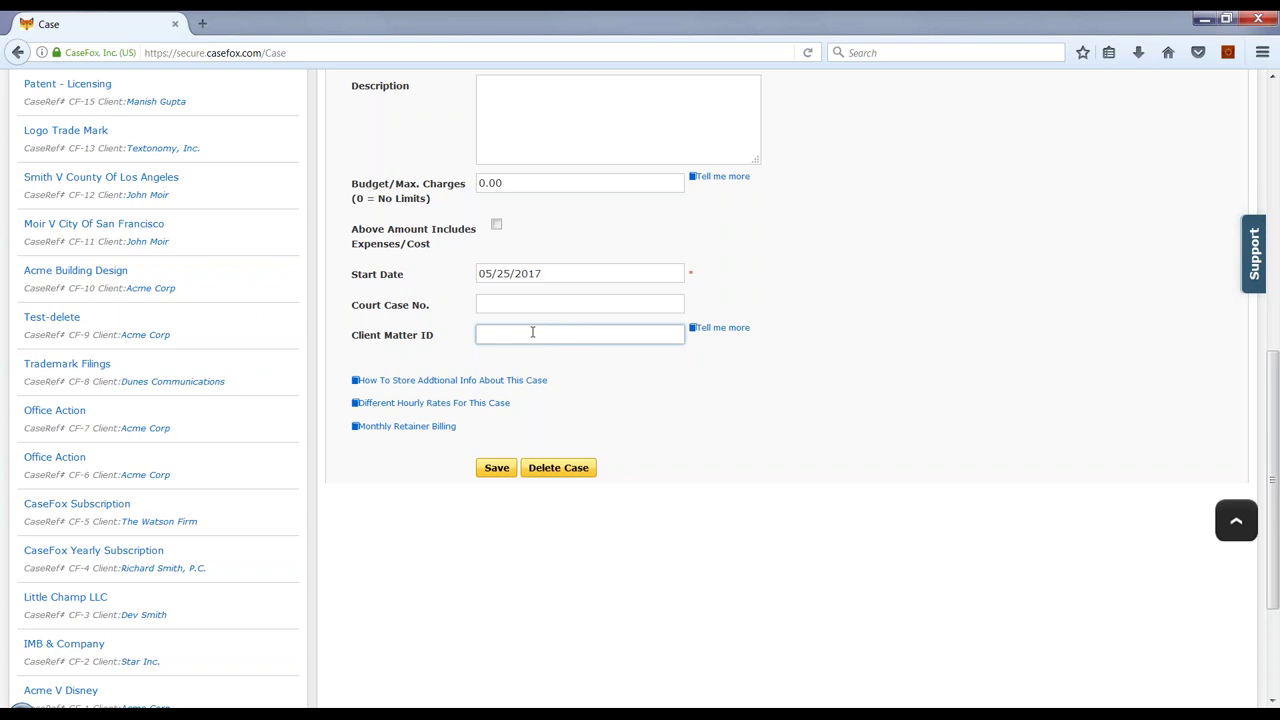
- Open Test3's 26 May 2017 time entry for editing and go from it to the code management page to review the Activity Codes group
click(1274, 157)
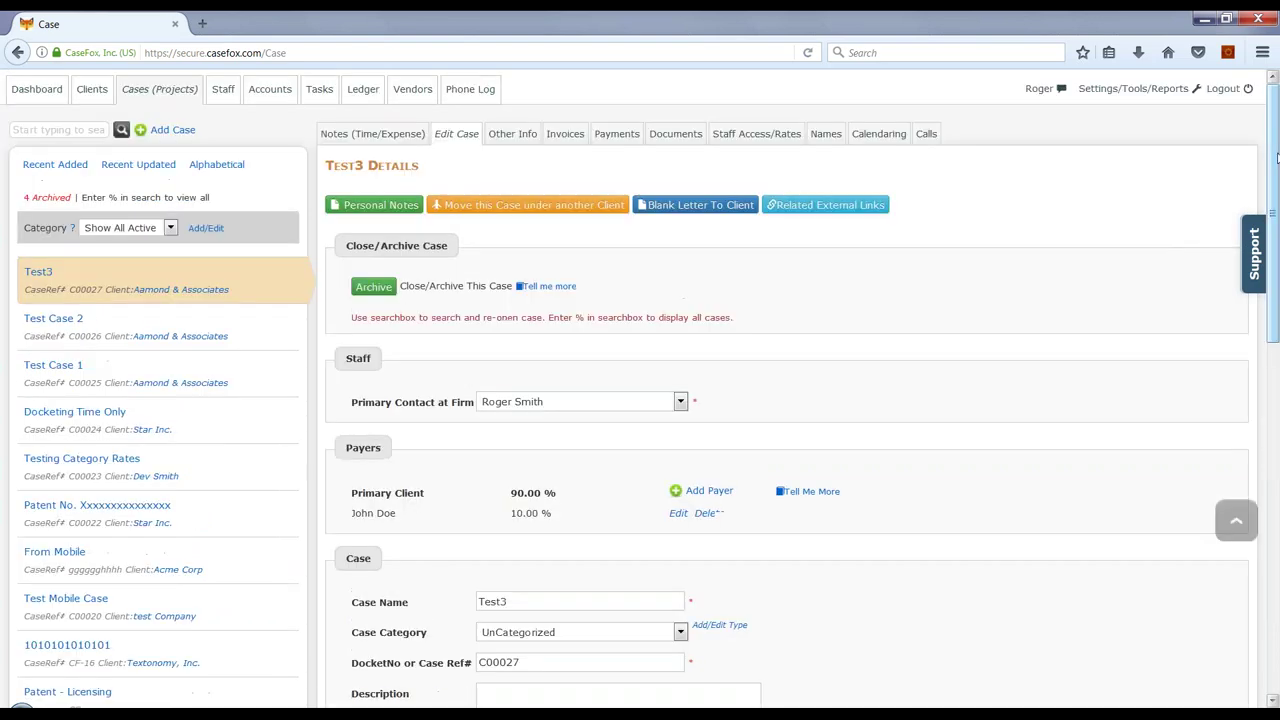
click(386, 135)
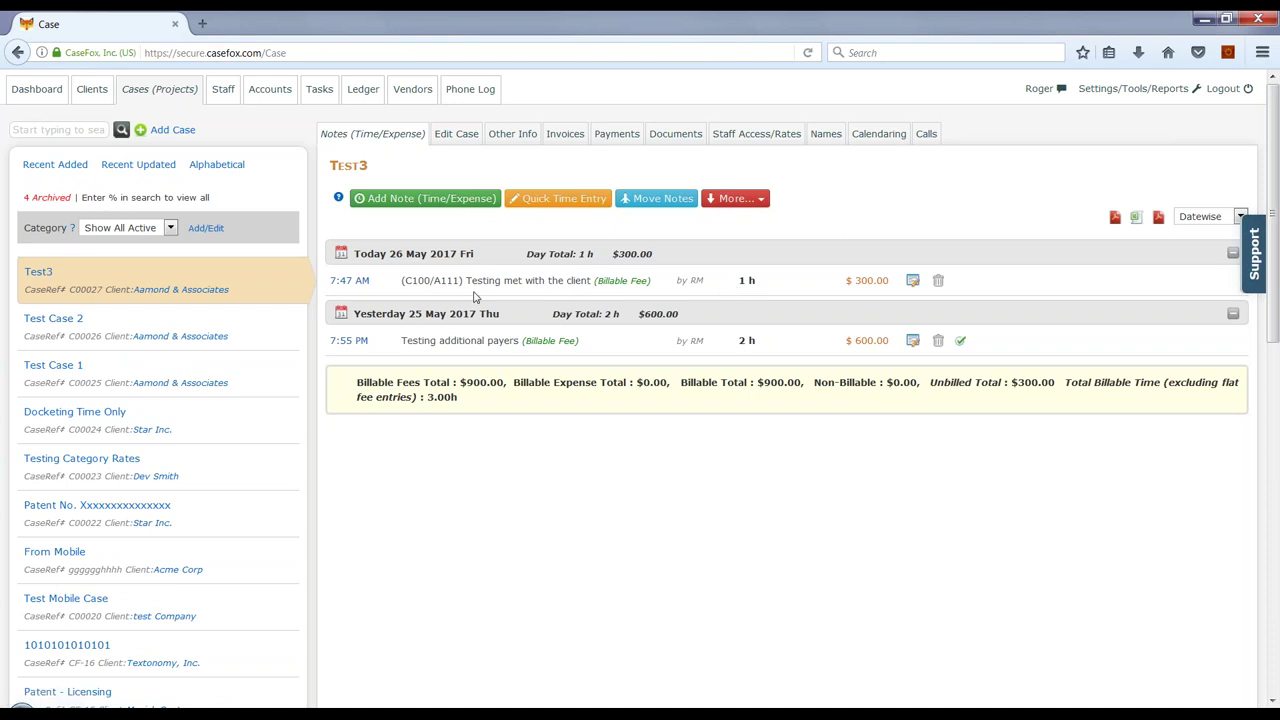
click(914, 281)
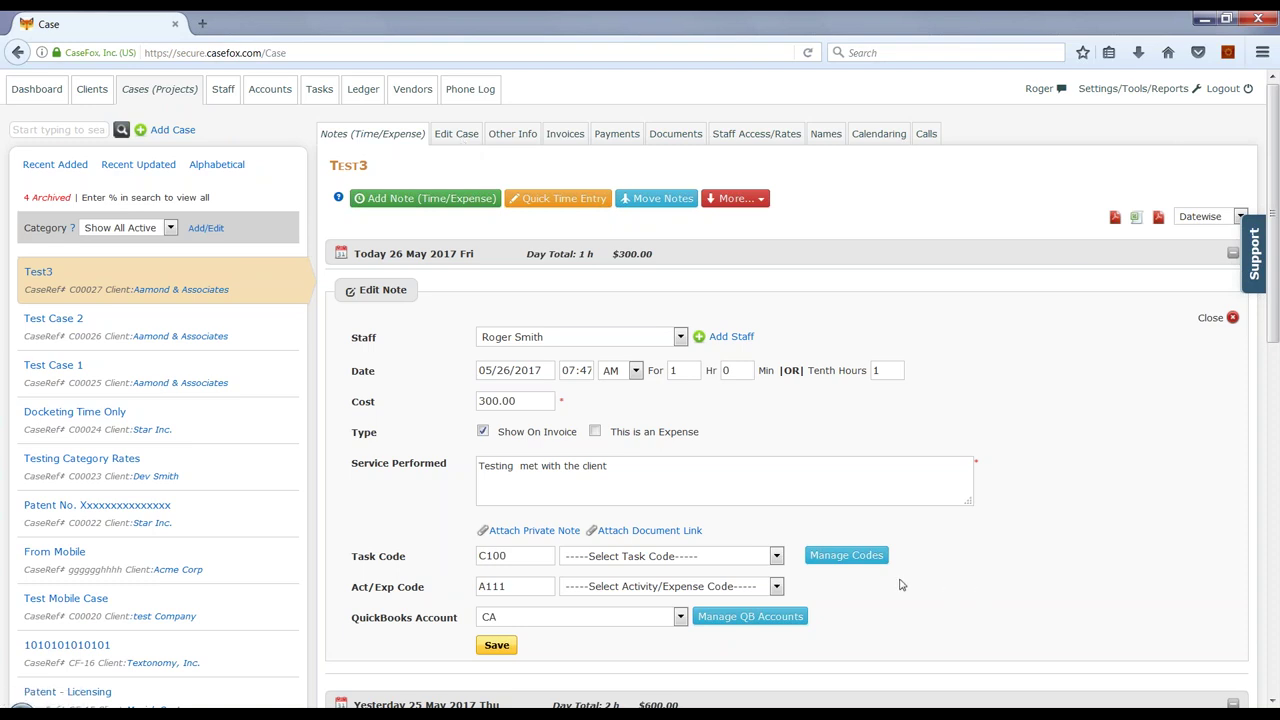
click(846, 556)
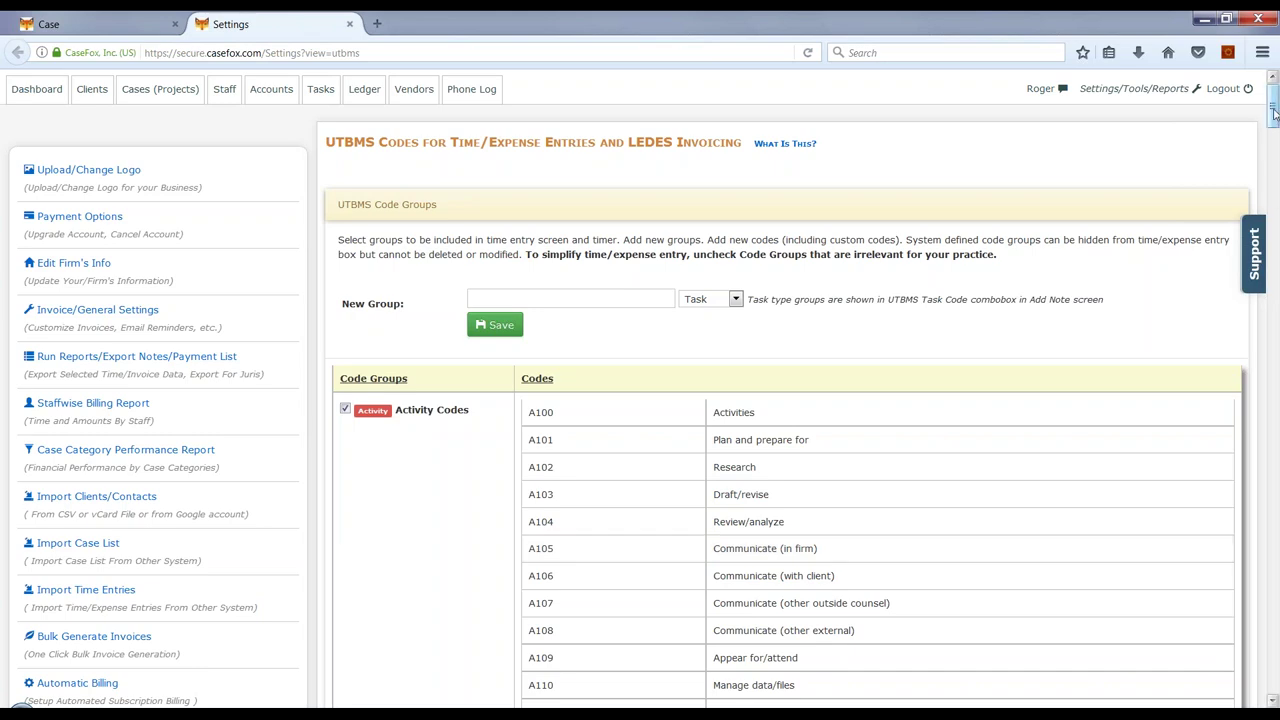
drag(1275, 120, 1246, 122)
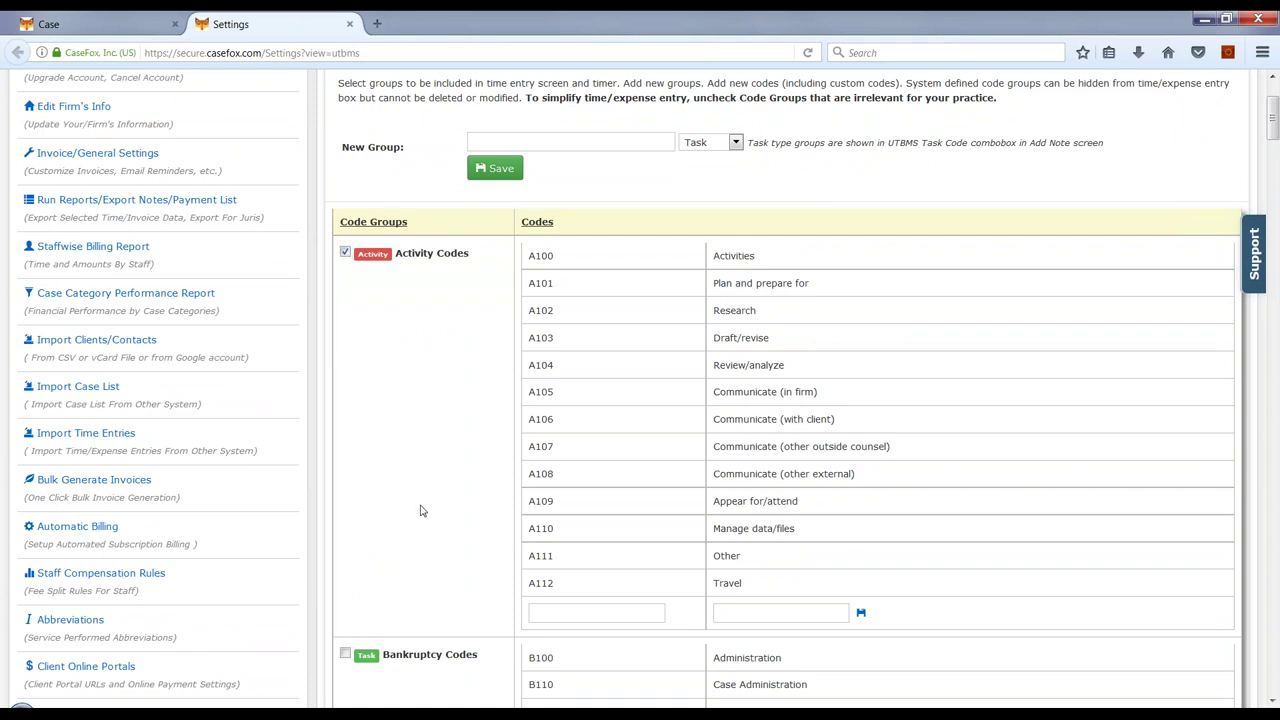
- Start a new time/expense note in case Test3 and view the task codes available for it
scroll(1276, 93, up, 3)
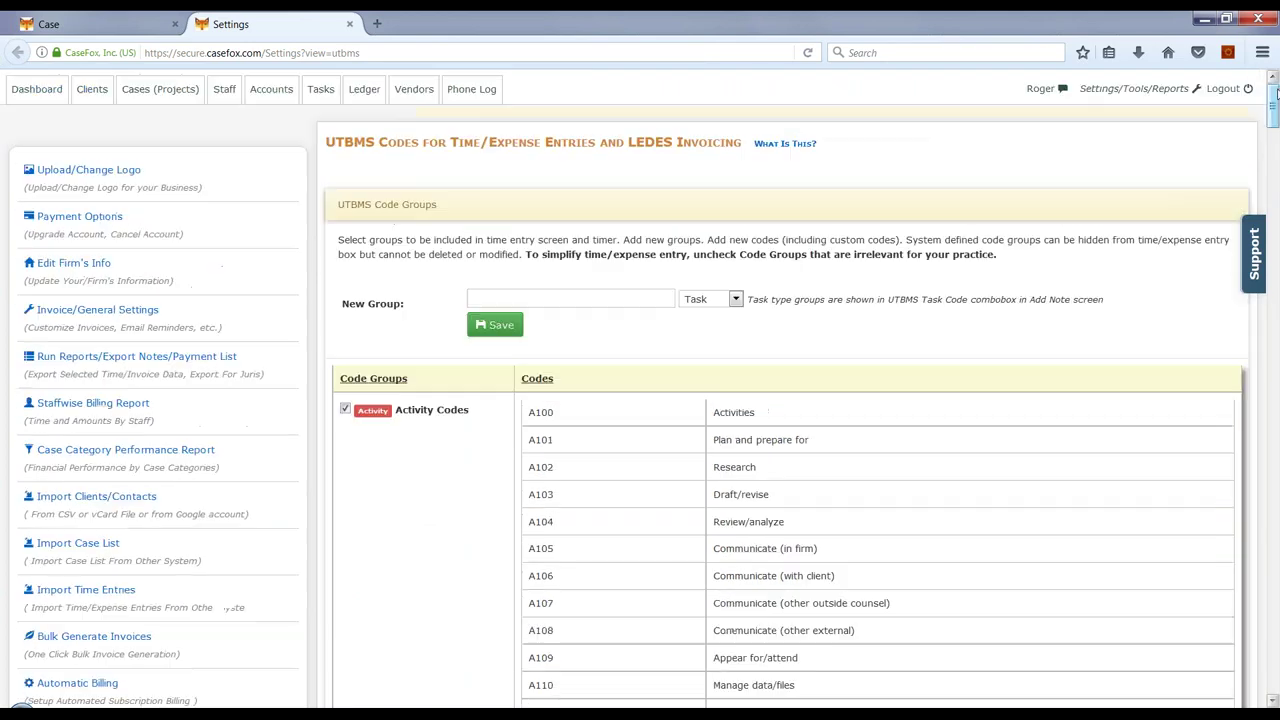
click(160, 92)
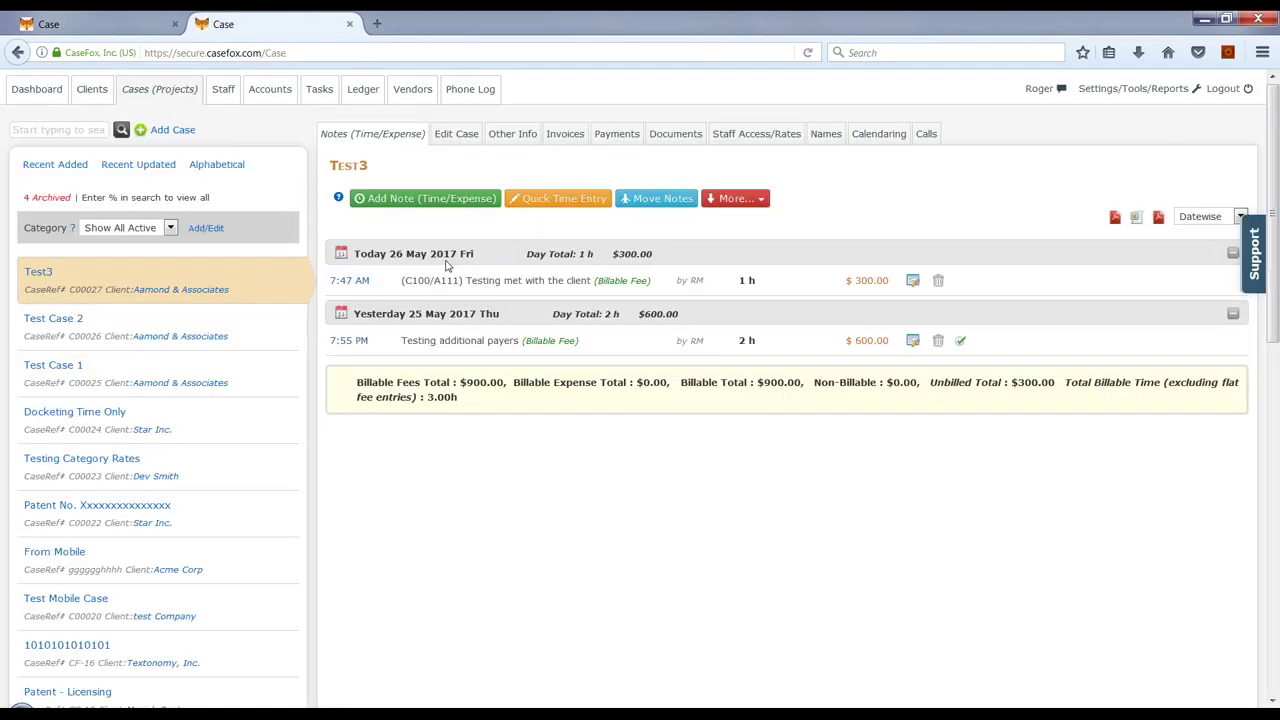
click(453, 199)
click(652, 540)
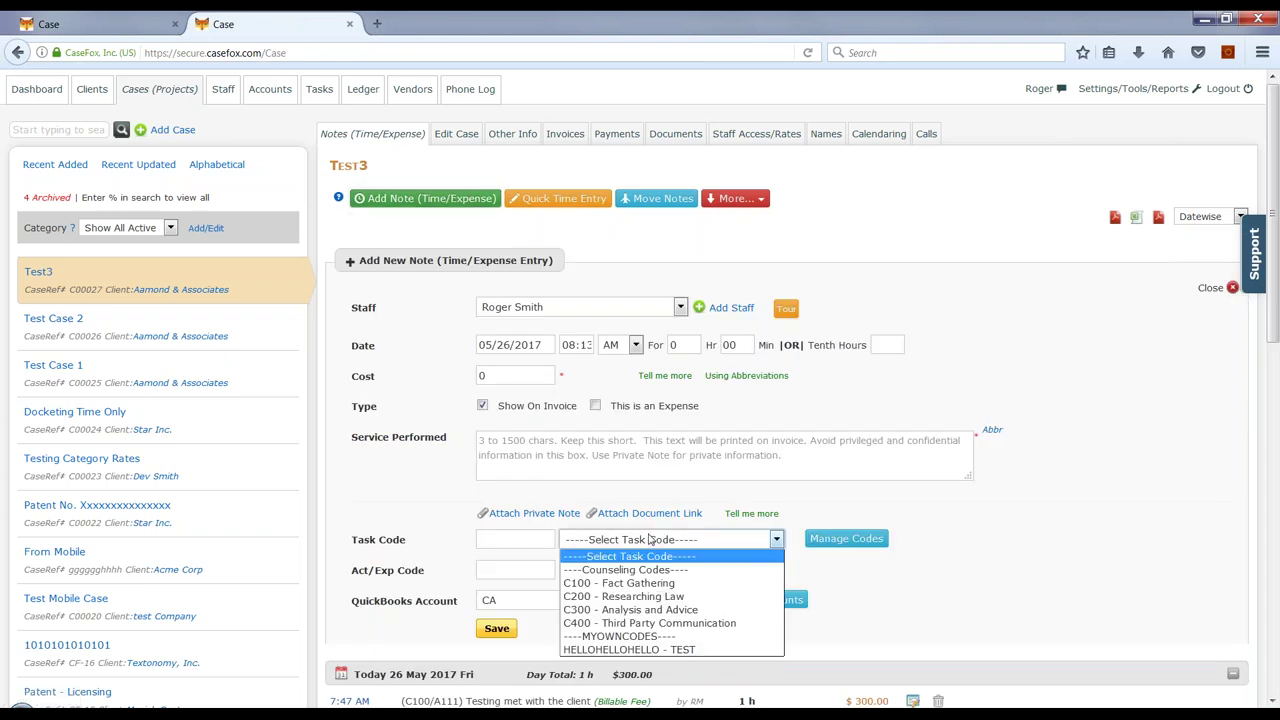
- Open code management from the new note and look through the UTBMS code groups and the New Group field
click(860, 546)
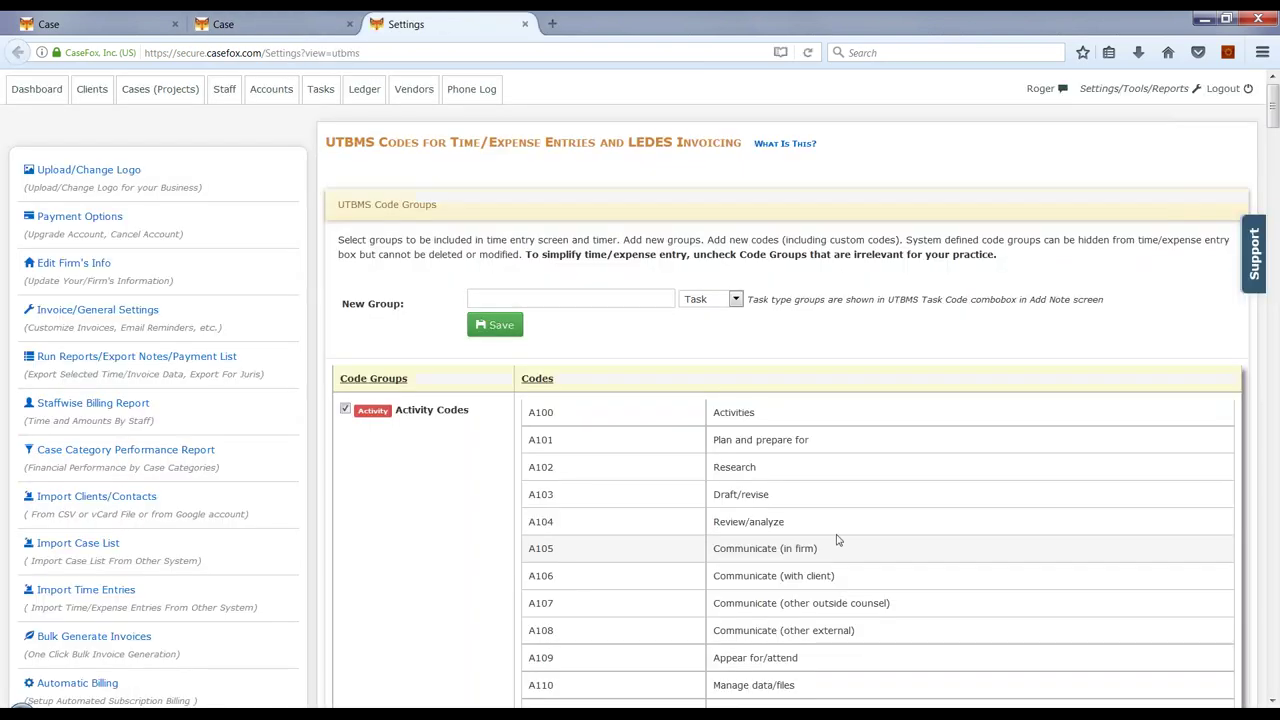
drag(1272, 112, 1272, 118)
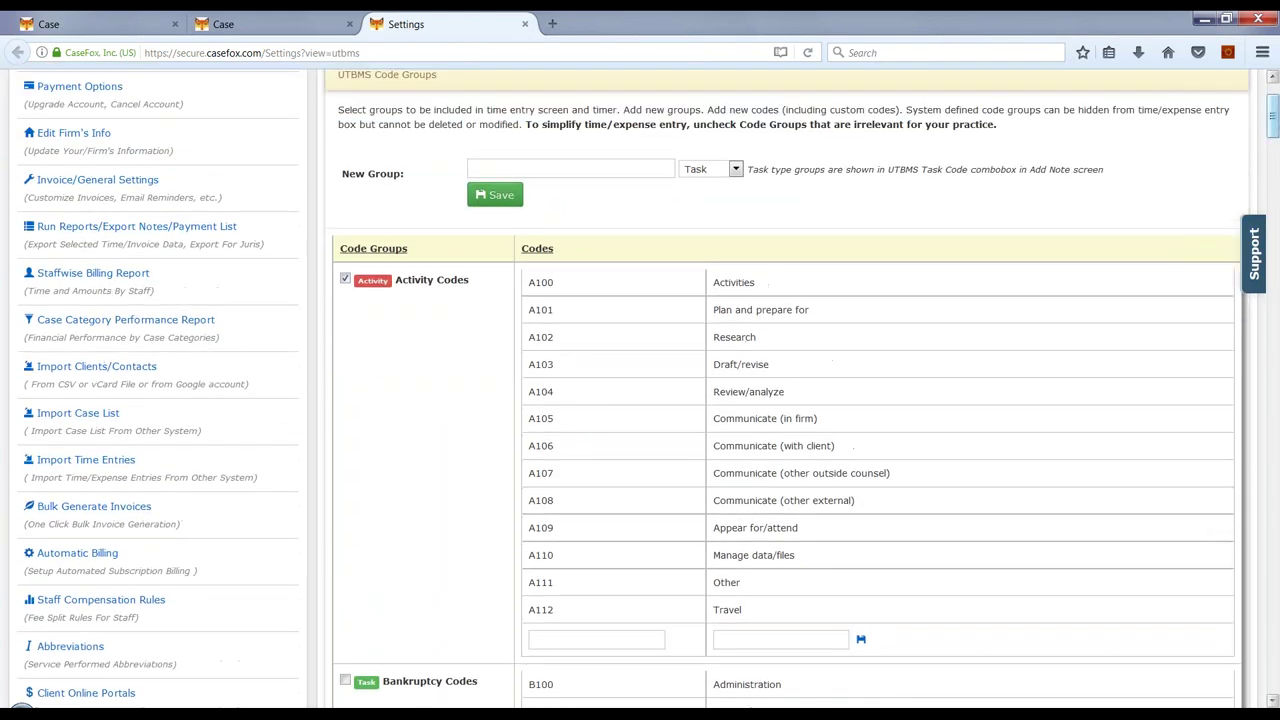
click(570, 168)
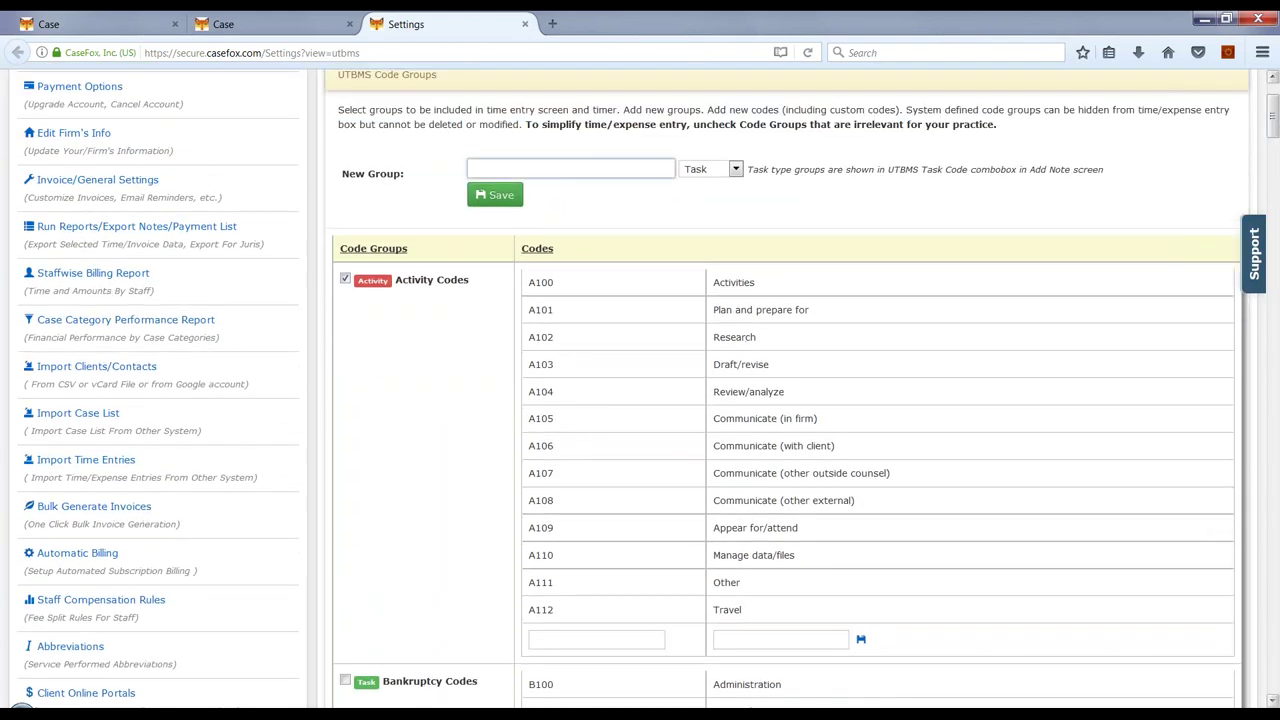
drag(1273, 116, 1274, 451)
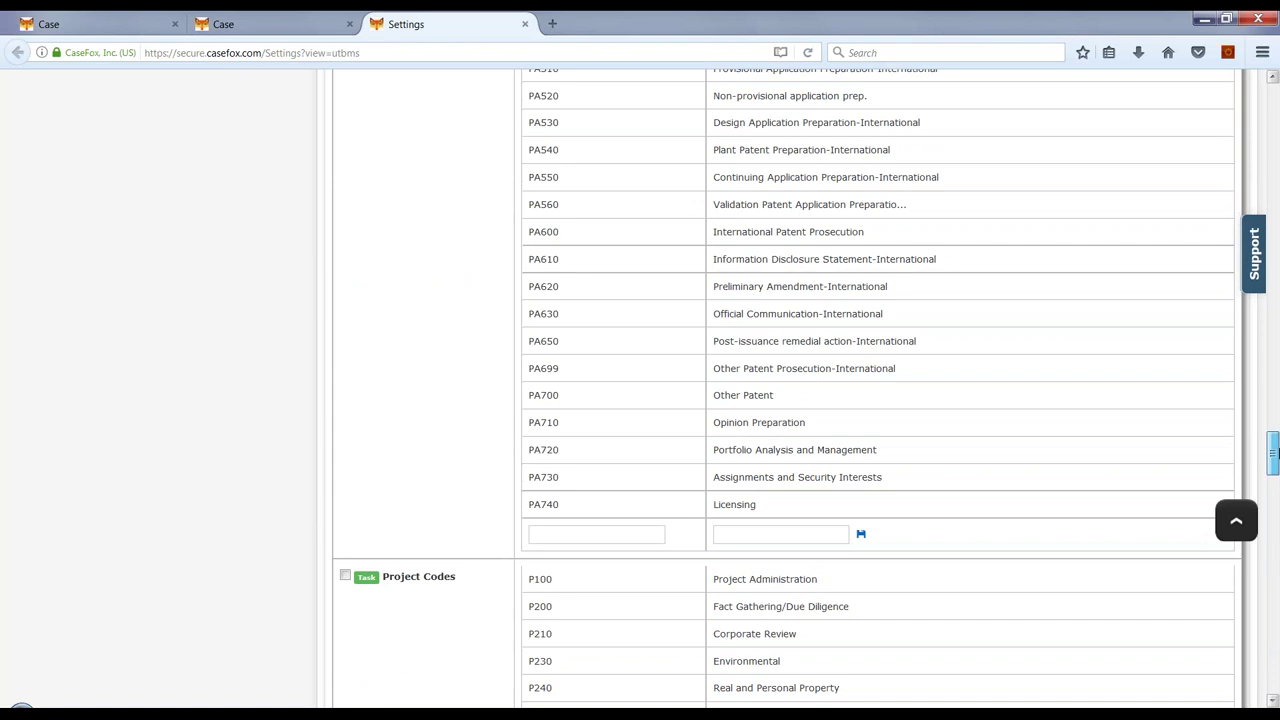
drag(1274, 452, 1275, 329)
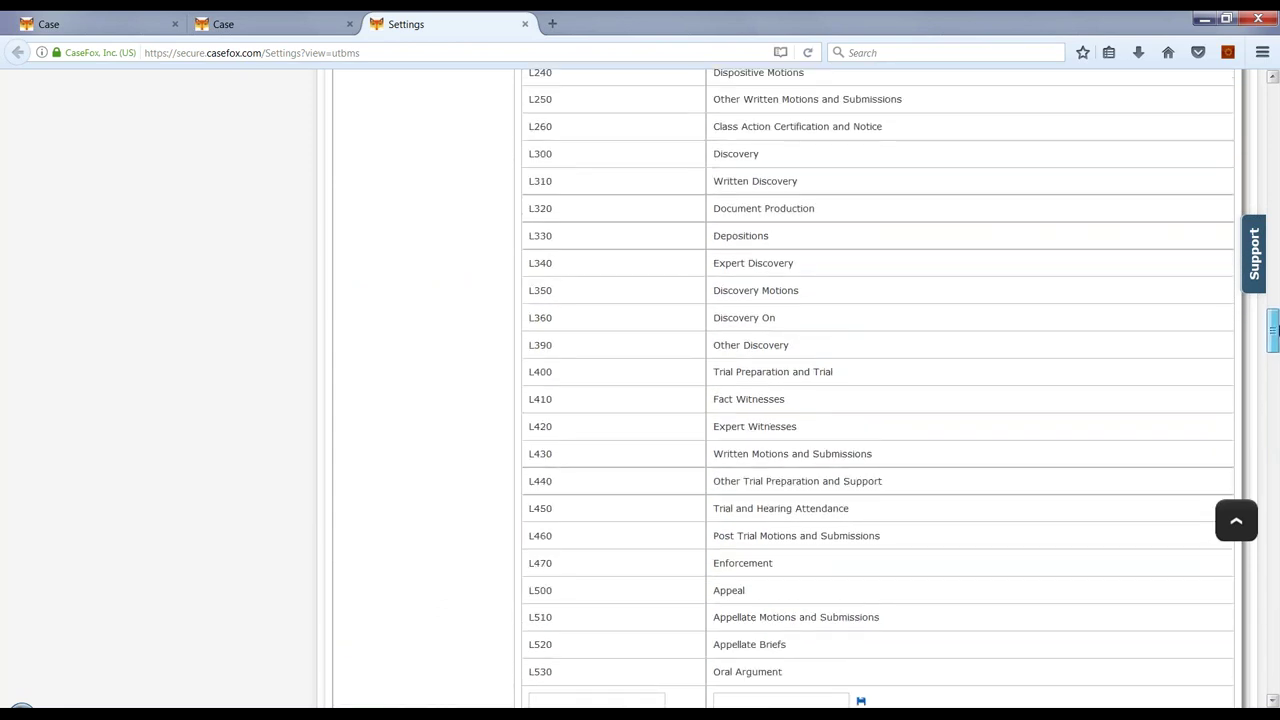
drag(1274, 330, 1268, 120)
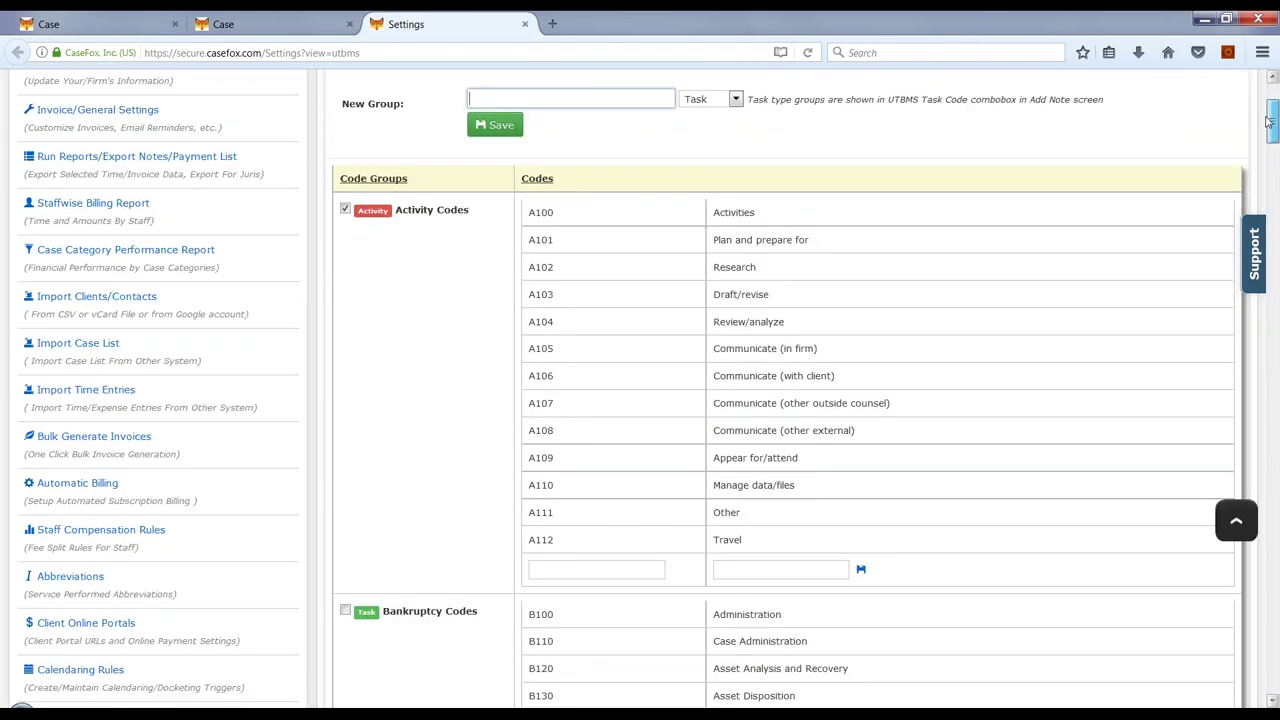
drag(1268, 120, 1268, 120)
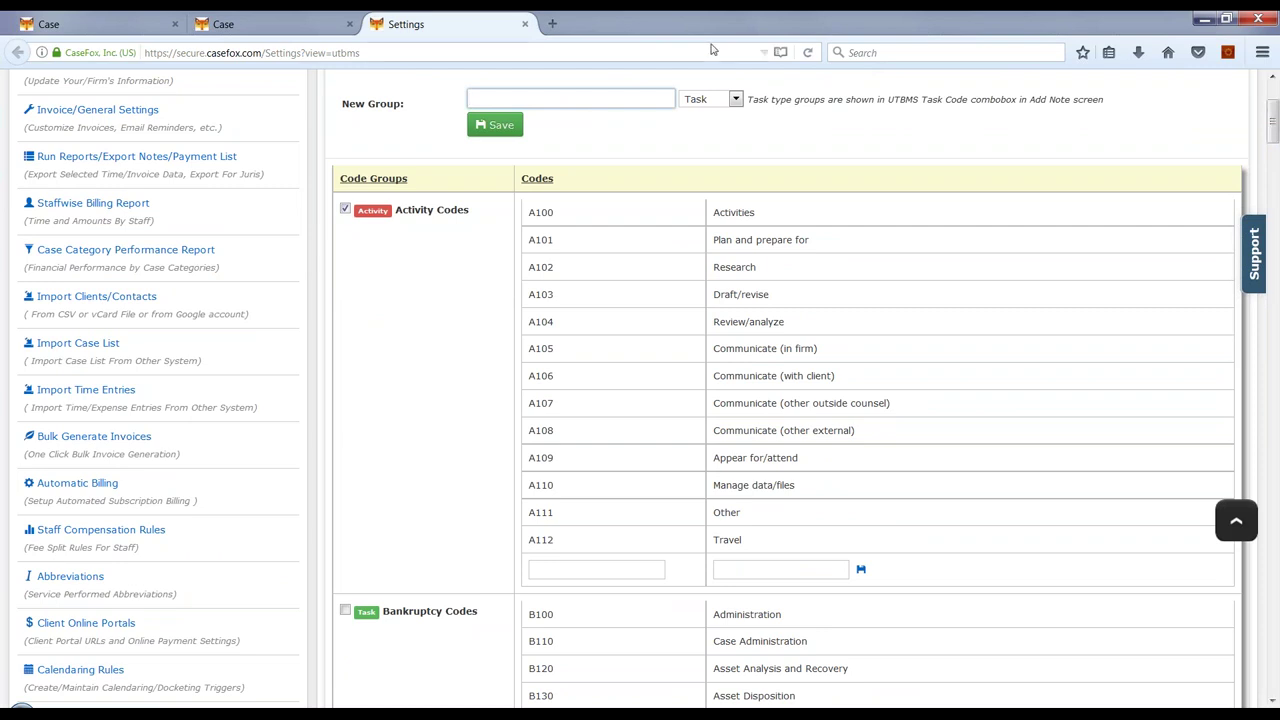
- Check which types a new code group can have and highlight the Activity Codes group name
click(701, 105)
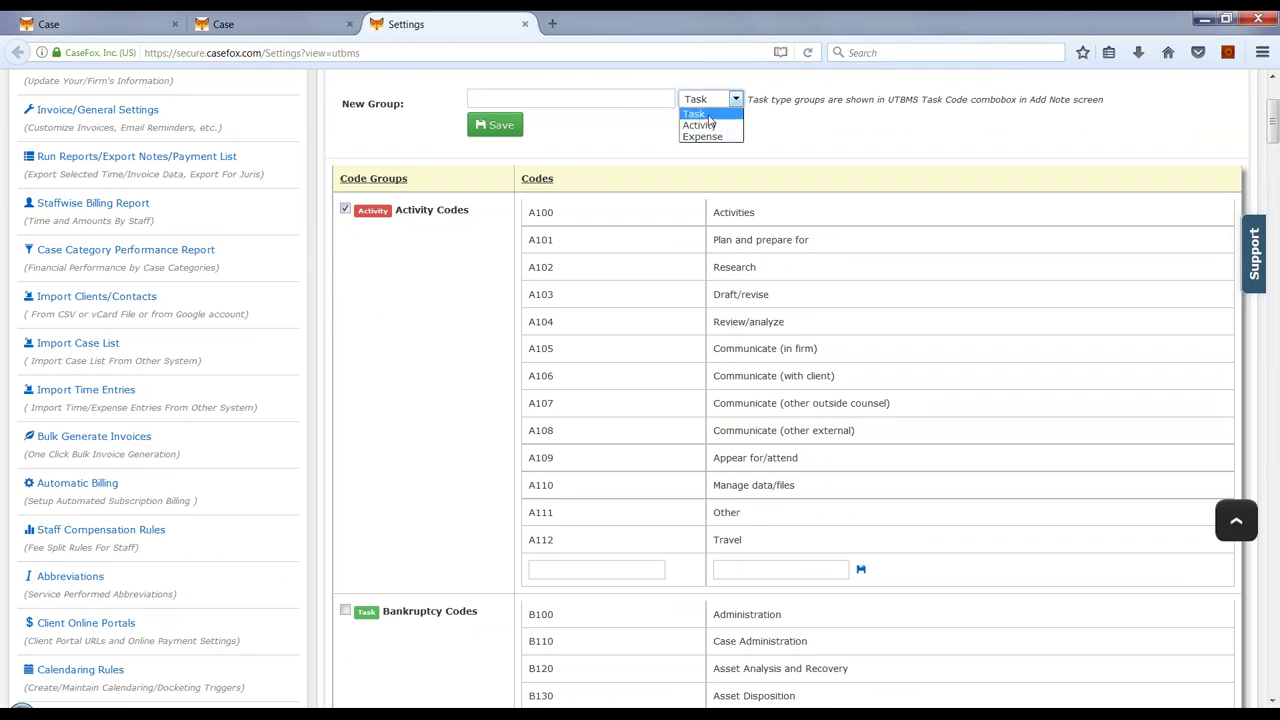
click(489, 319)
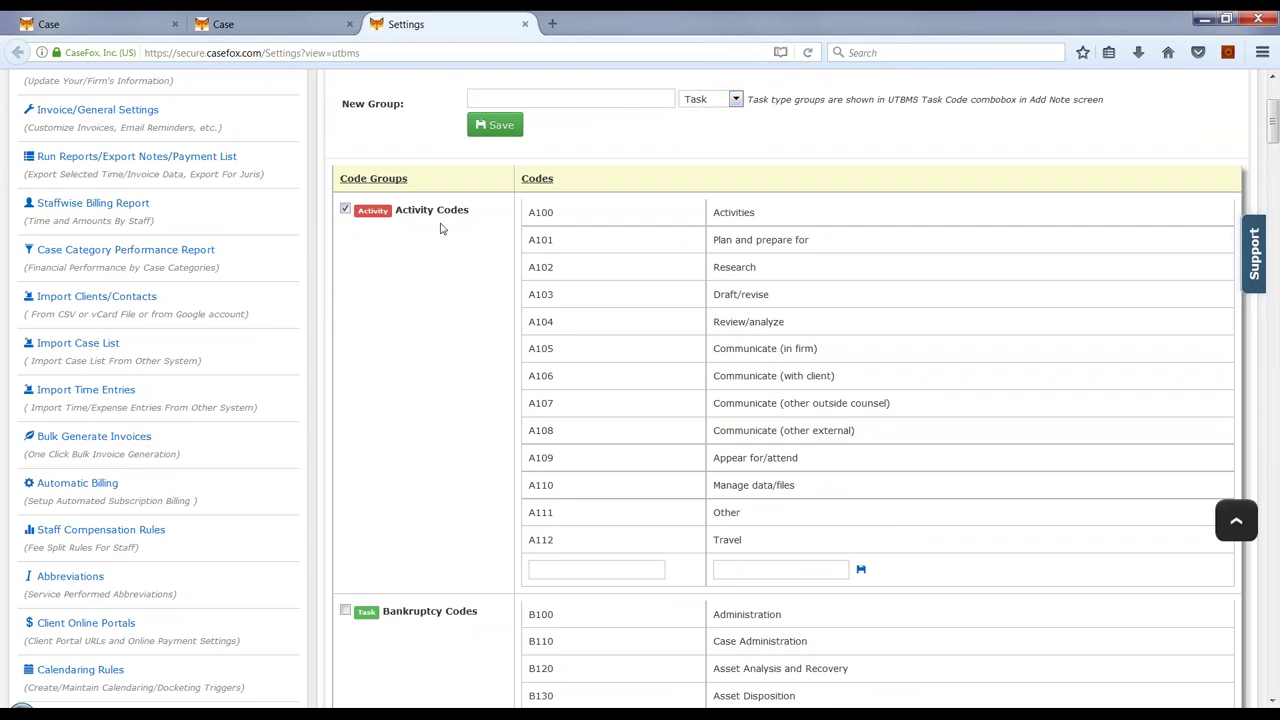
drag(397, 209, 473, 211)
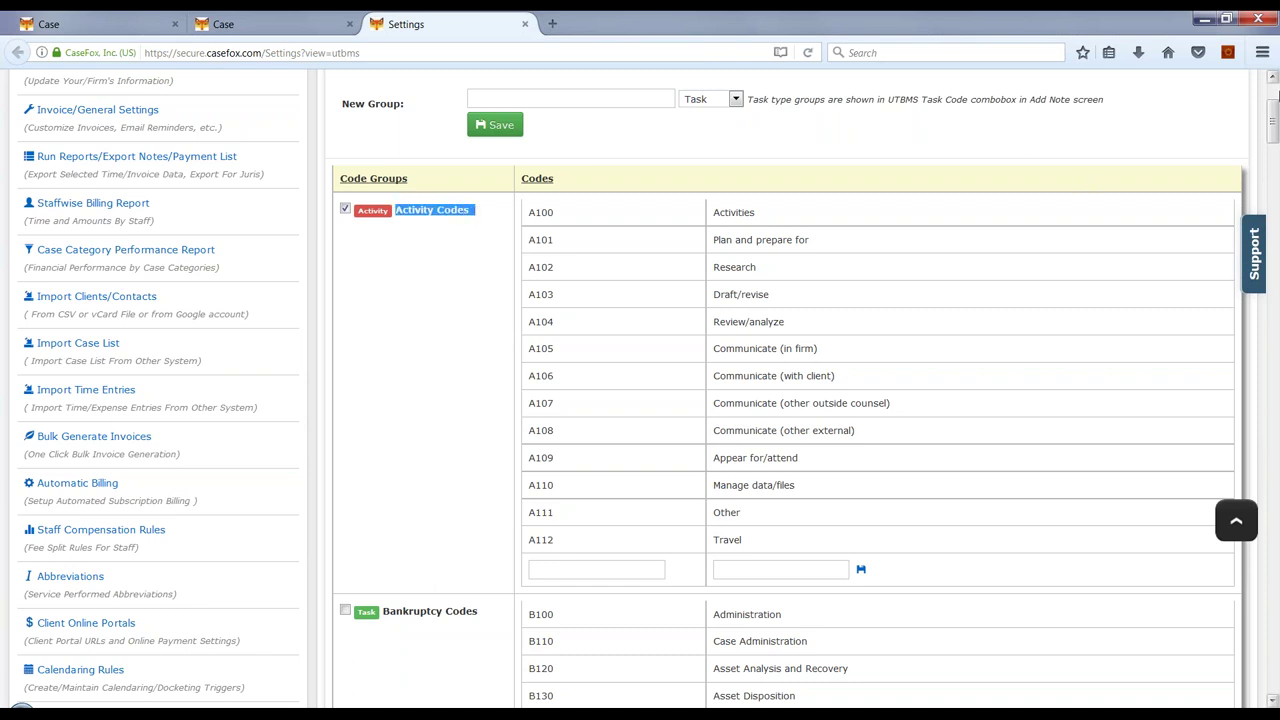
- Start a new note in case Test3 with task code C100 - Fact Gathering and activity code A100 - Activities
scroll(1266, 115, up, 4)
click(158, 90)
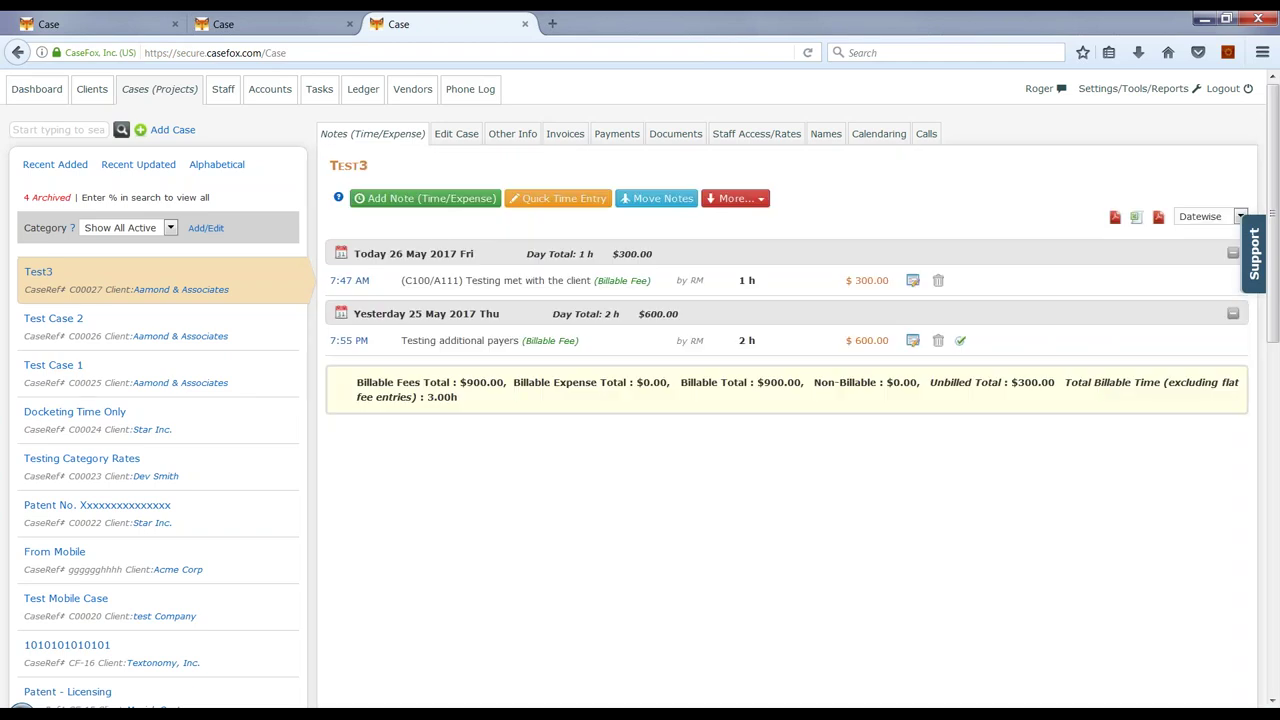
click(432, 203)
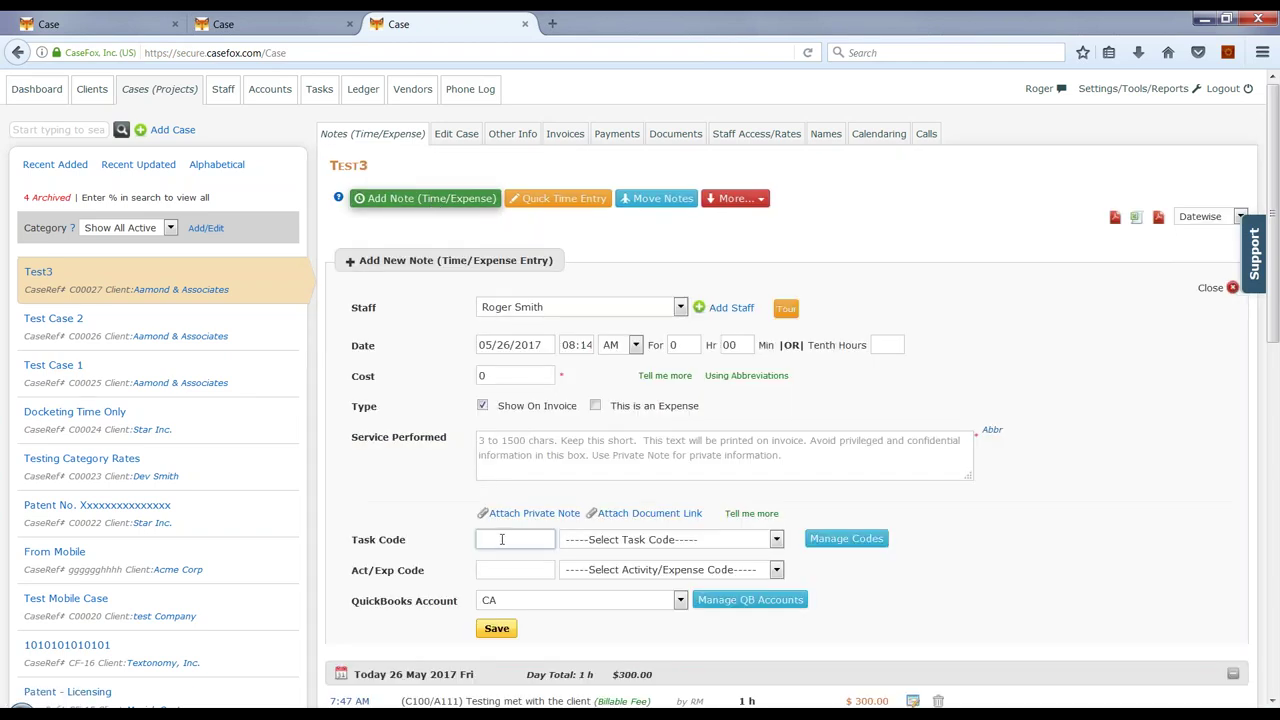
click(606, 542)
click(605, 584)
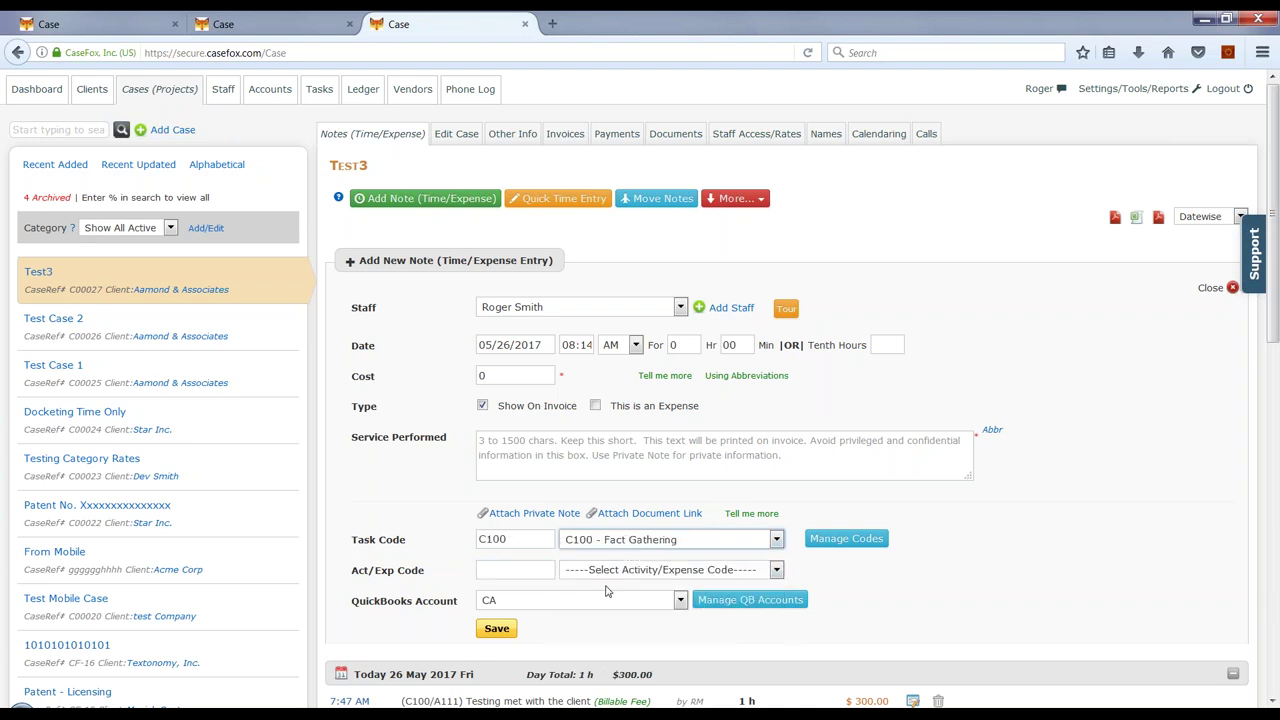
click(504, 540)
click(590, 572)
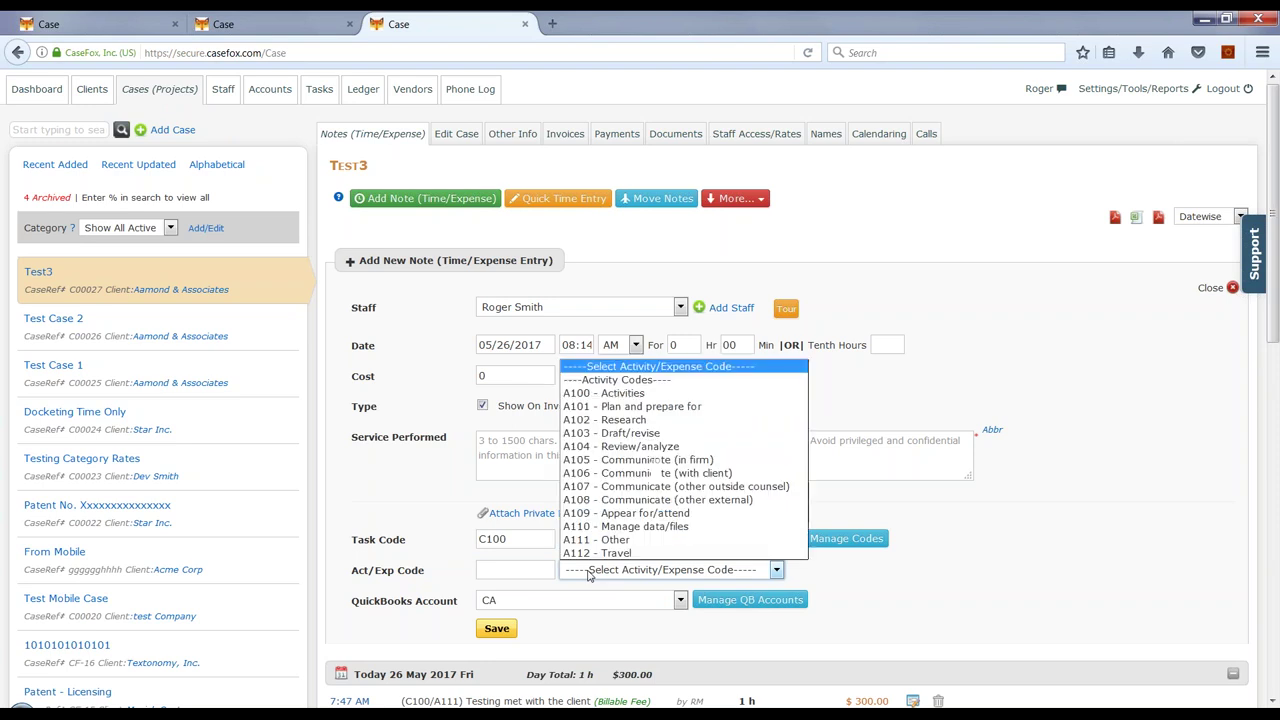
click(622, 394)
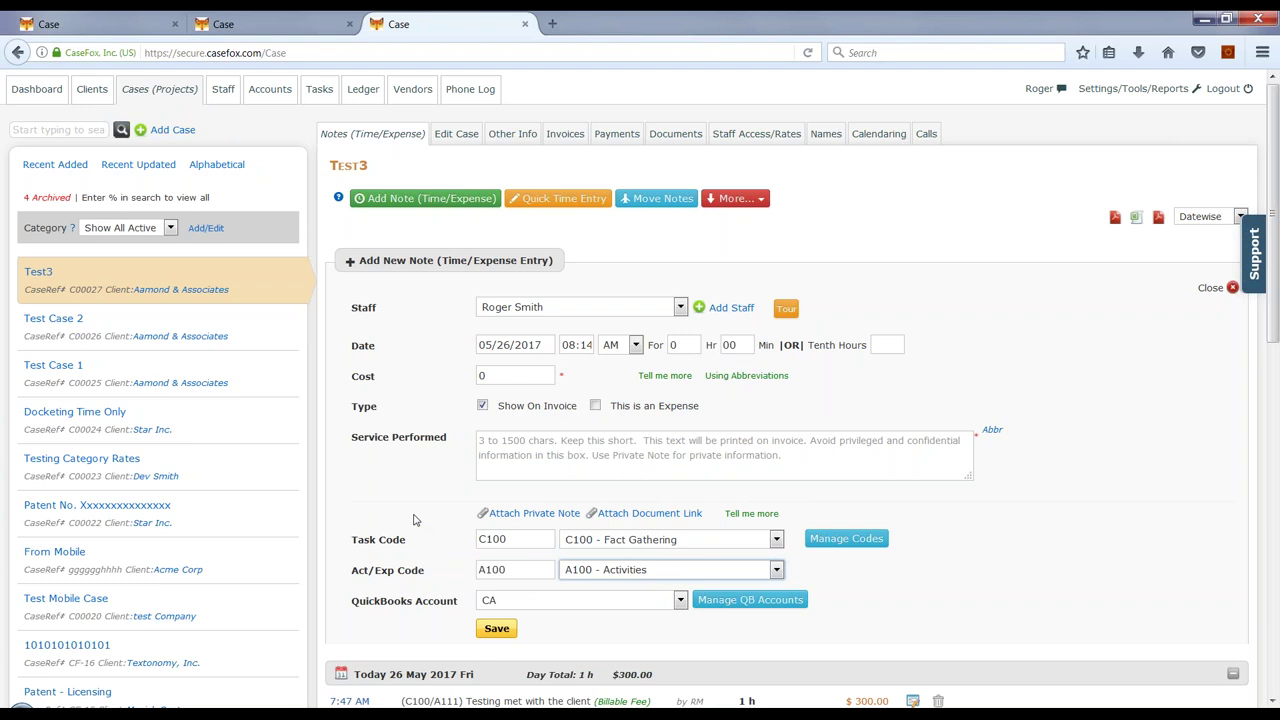
click(490, 541)
click(505, 570)
- Go through code management to the LEDES Validation settings and read the validation rules and per-client options
click(843, 540)
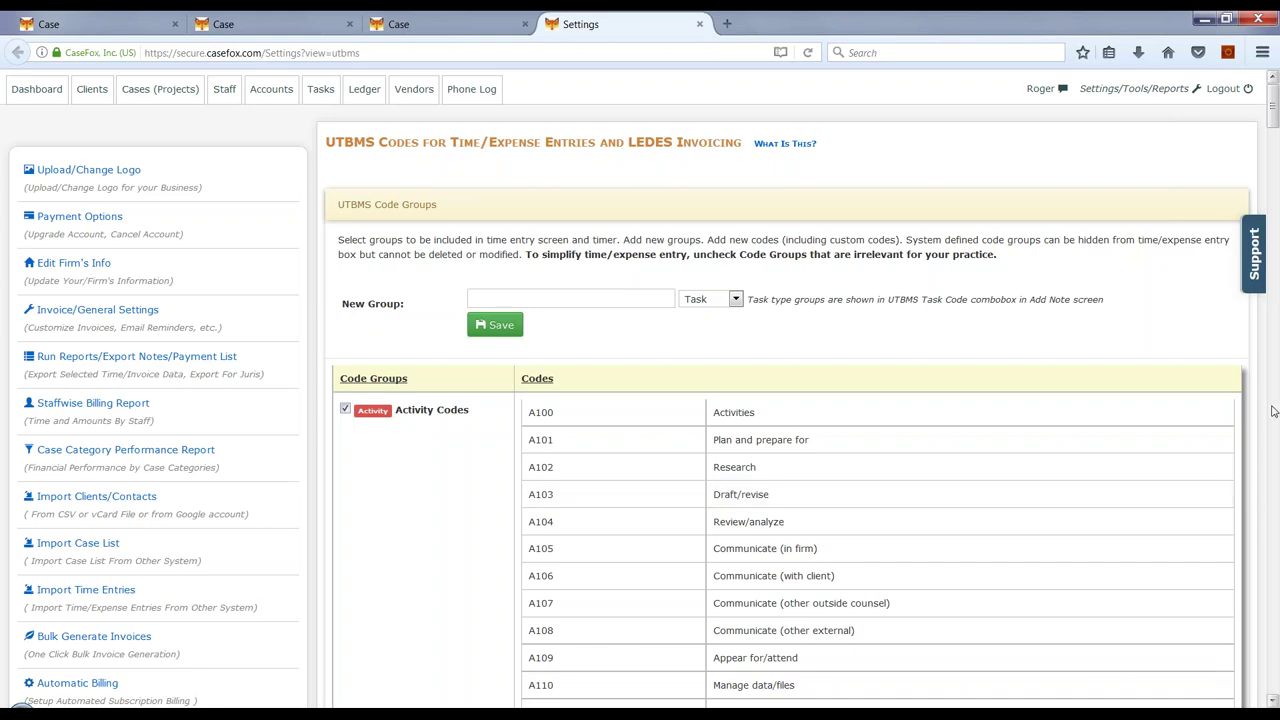
drag(1275, 125, 1254, 172)
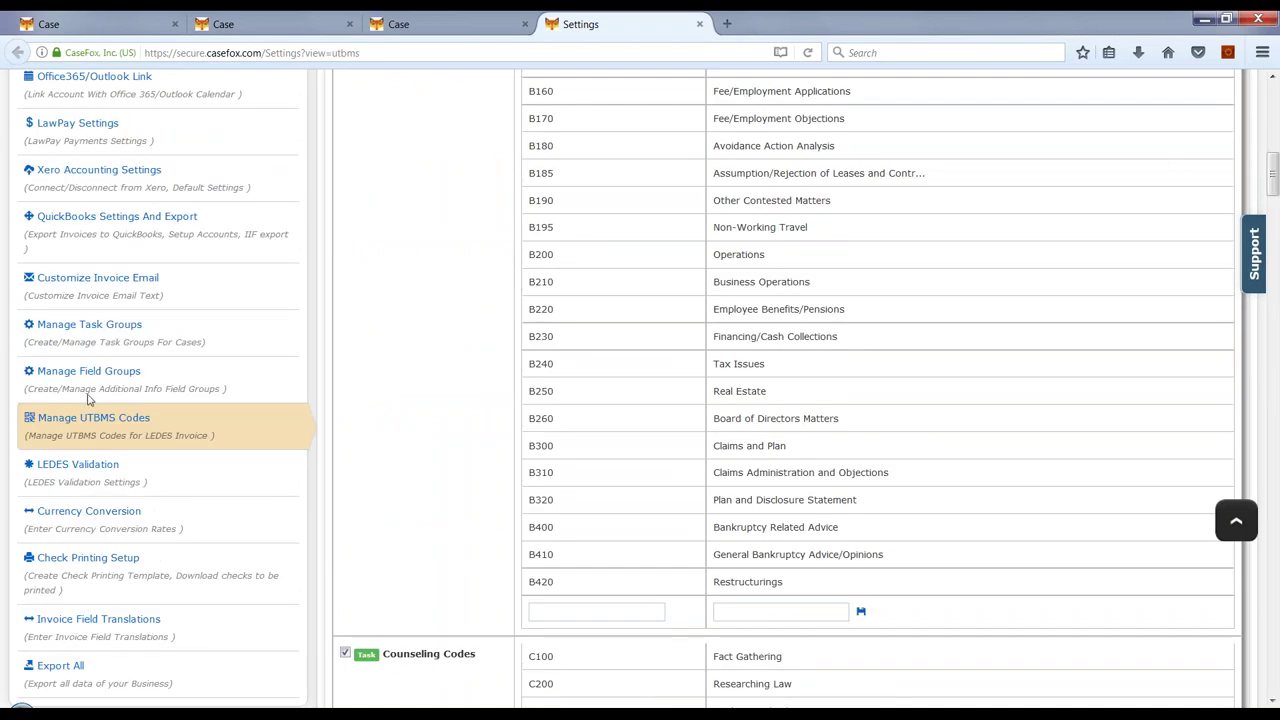
click(78, 464)
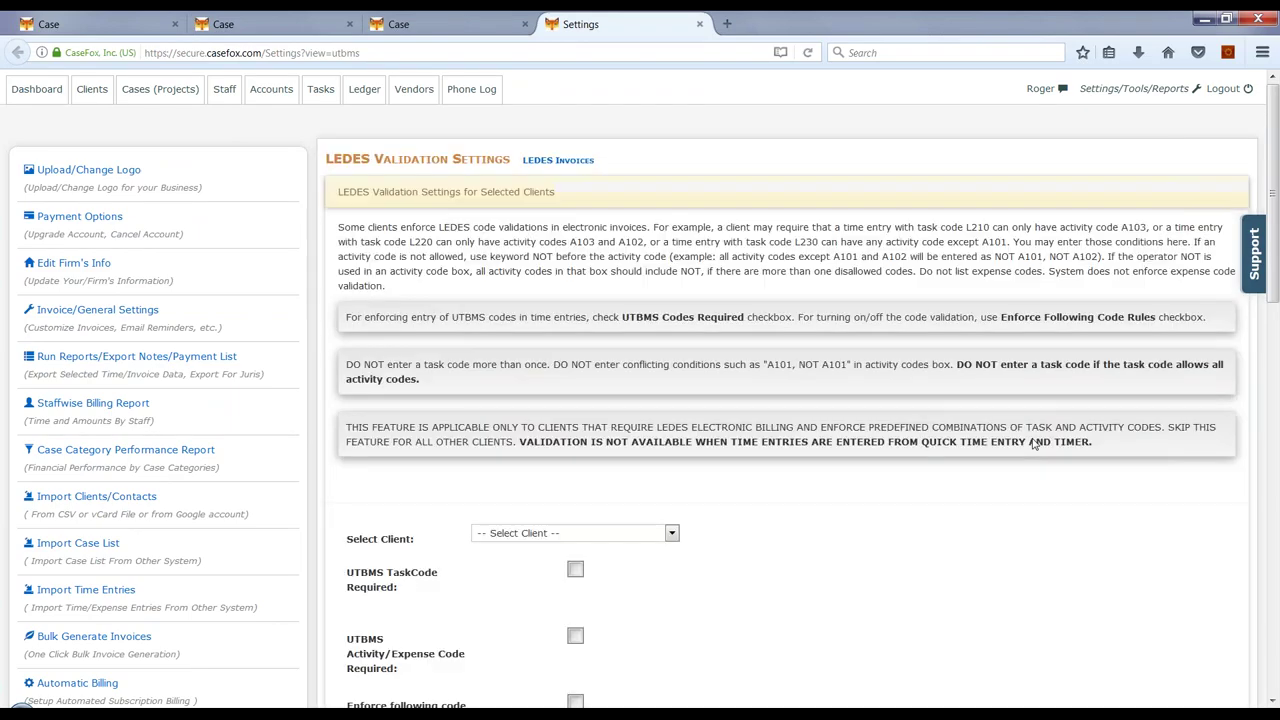
drag(1277, 237, 1277, 325)
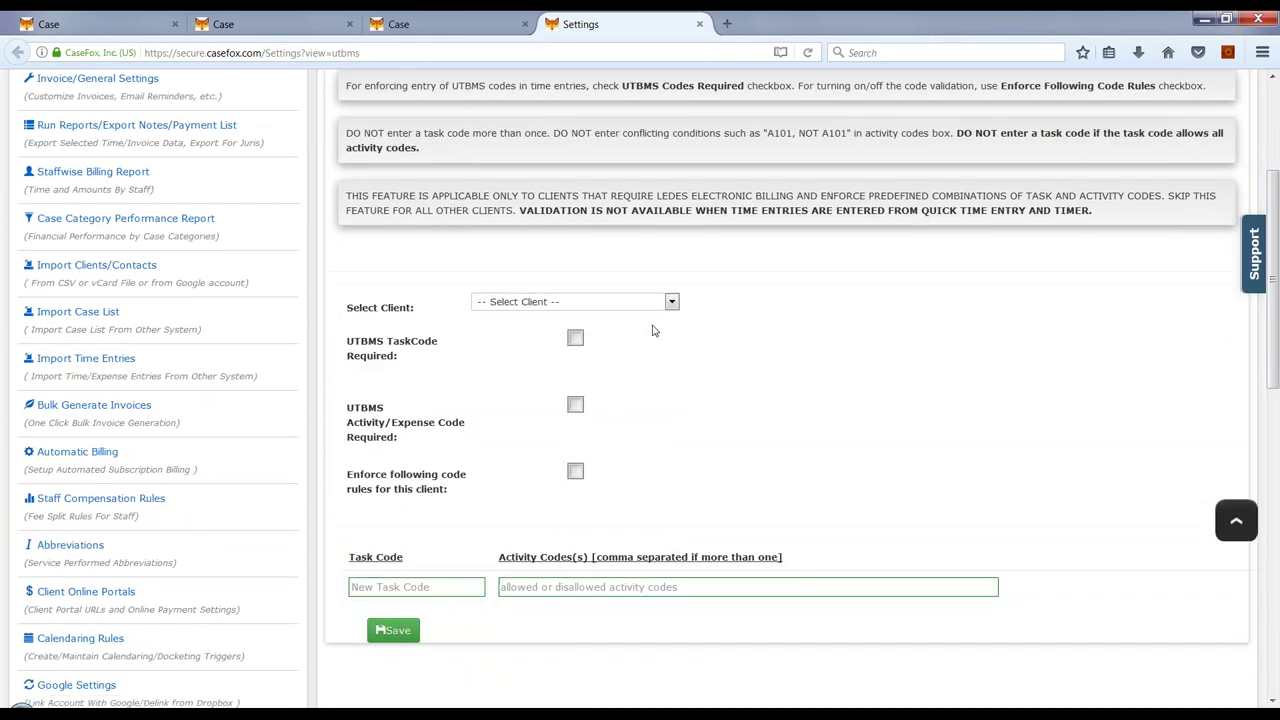
scroll(938, 361, up, 4)
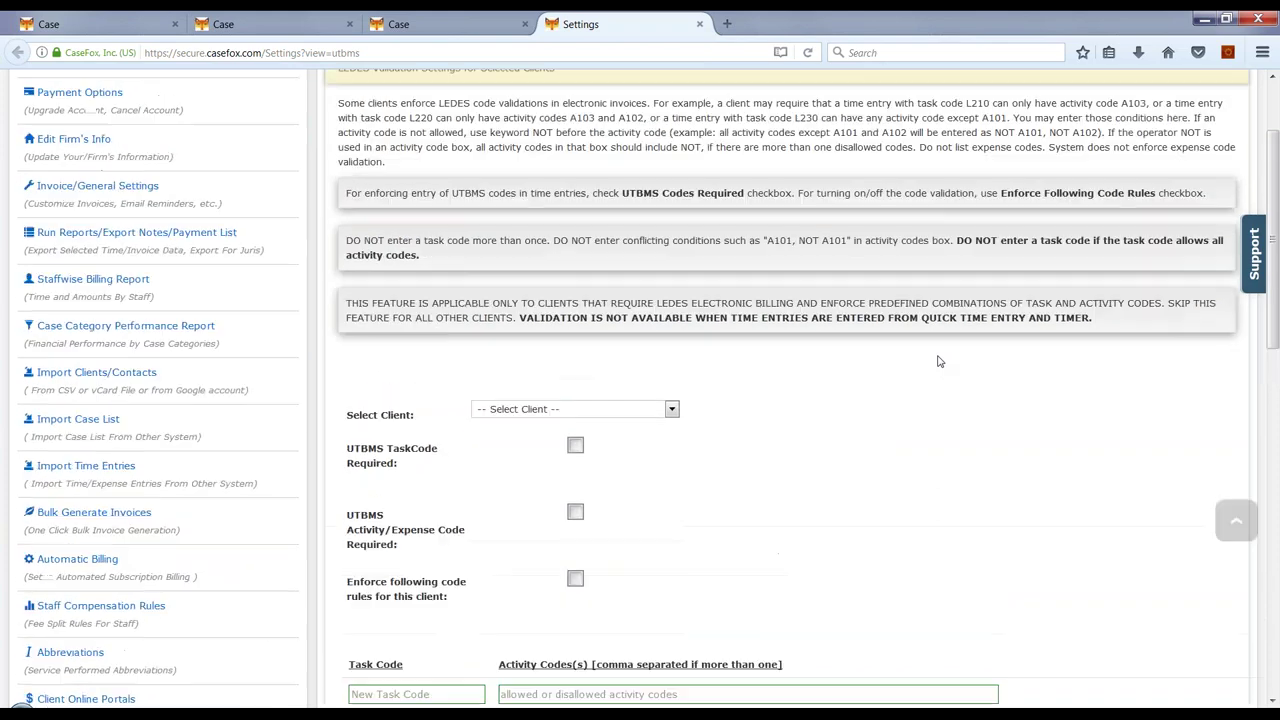
scroll(938, 361, down, 1)
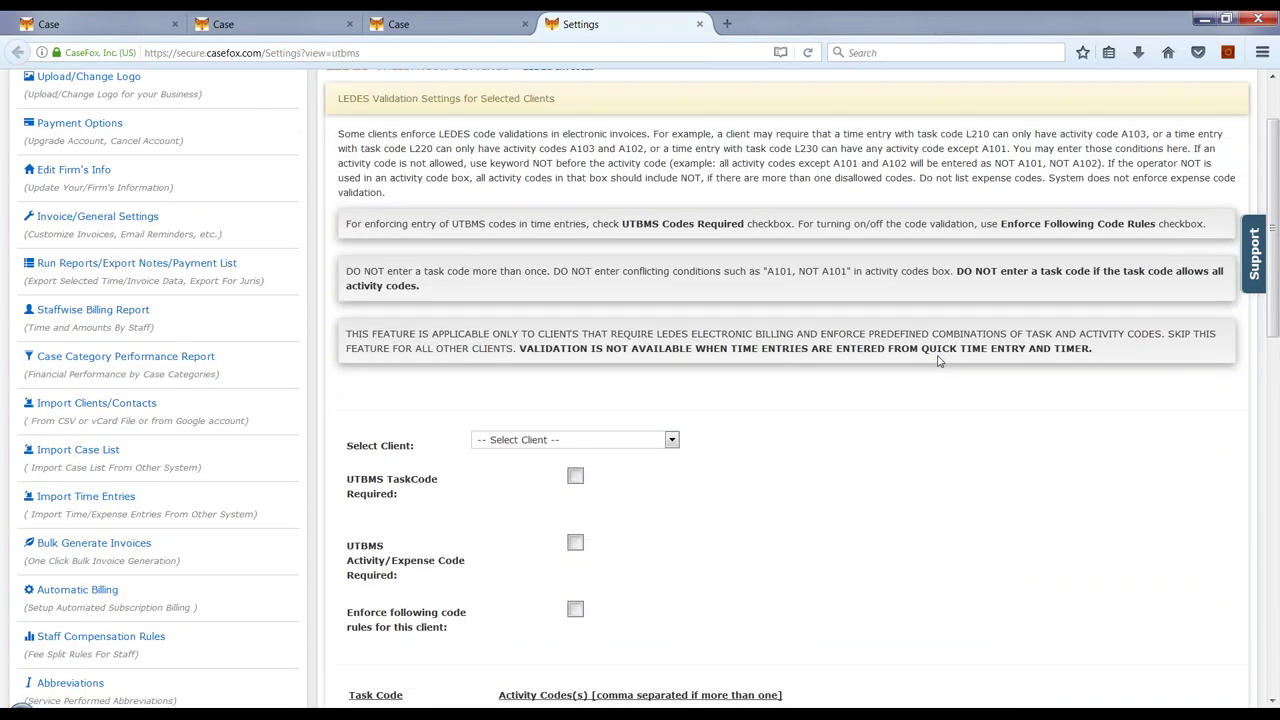
scroll(938, 361, down, 2)
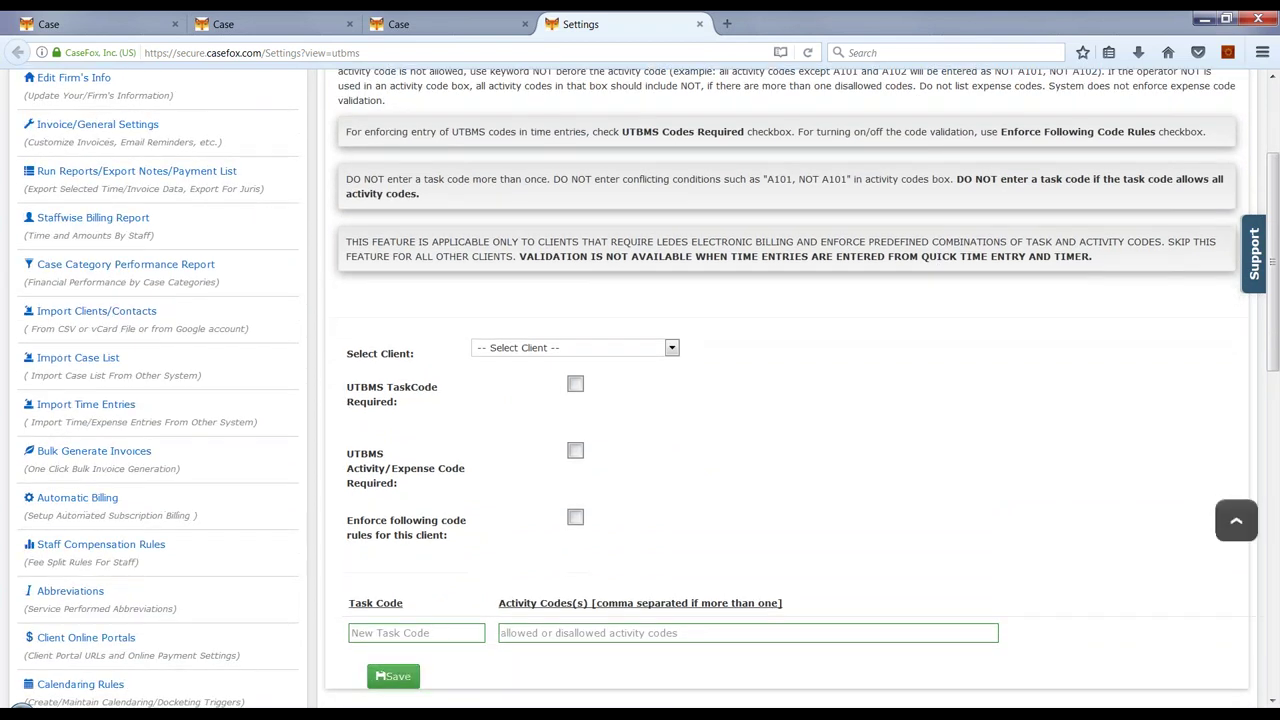
- Choose Aamond & Associates as the client for the LEDES validation settings
click(575, 386)
click(611, 351)
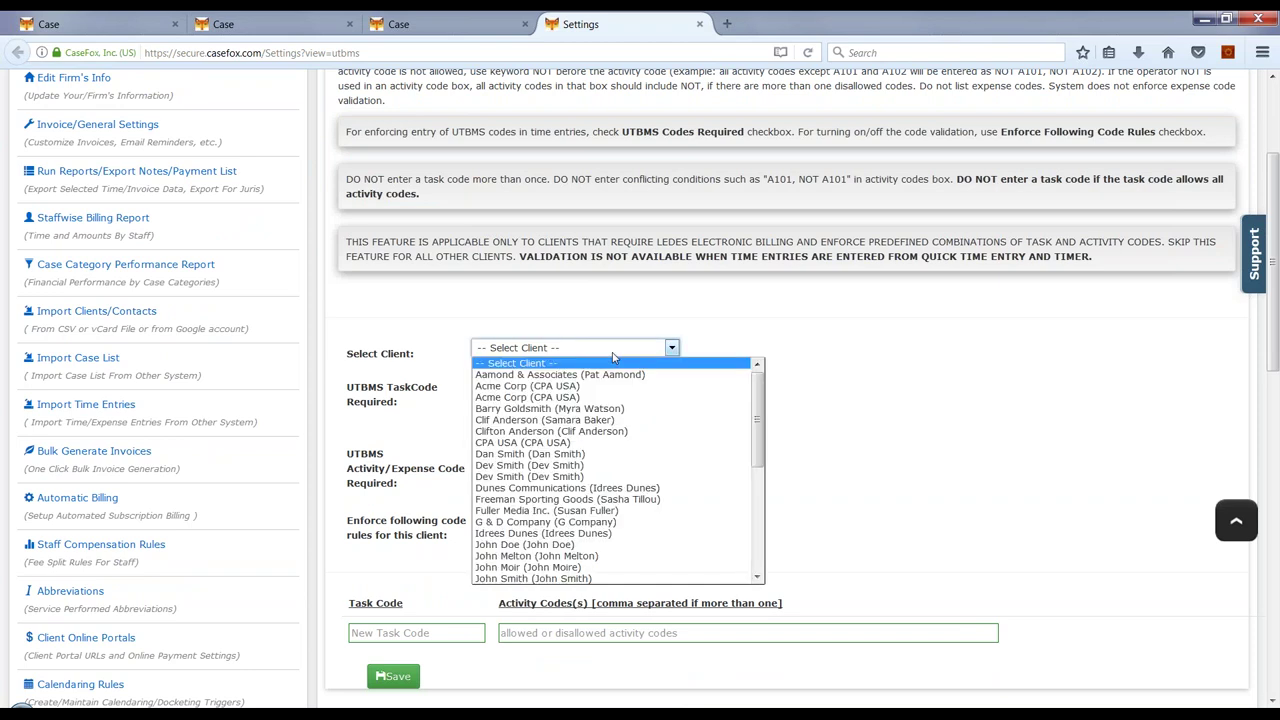
click(573, 375)
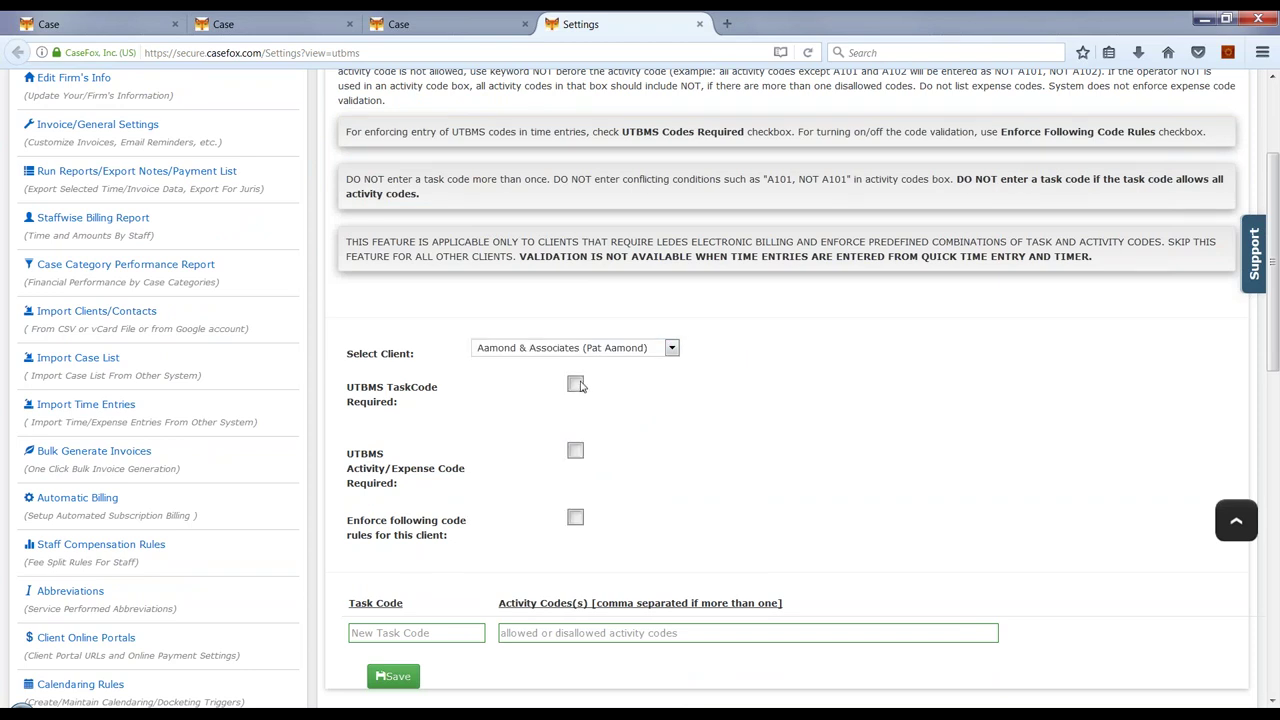
- Require UTBMS task and activity/expense codes for the client and save a rule pairing task code L200 with activity code A101
click(576, 385)
click(578, 458)
click(454, 632)
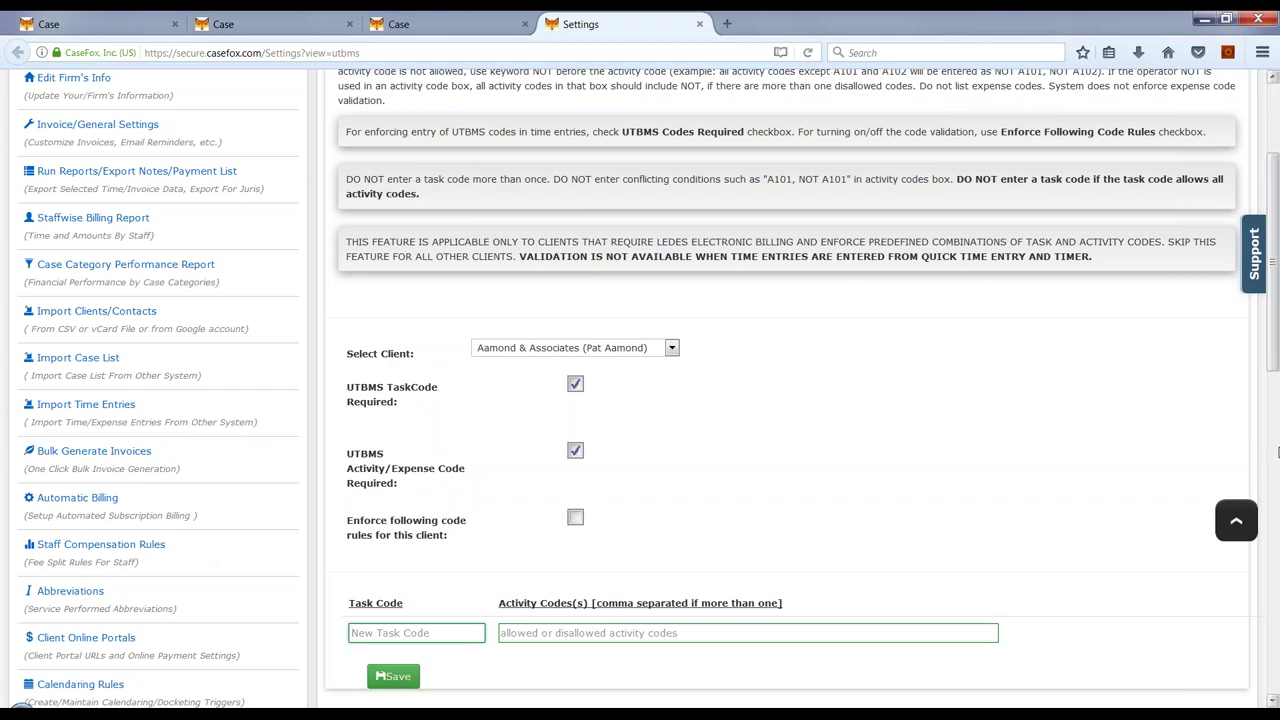
drag(1274, 364, 1276, 390)
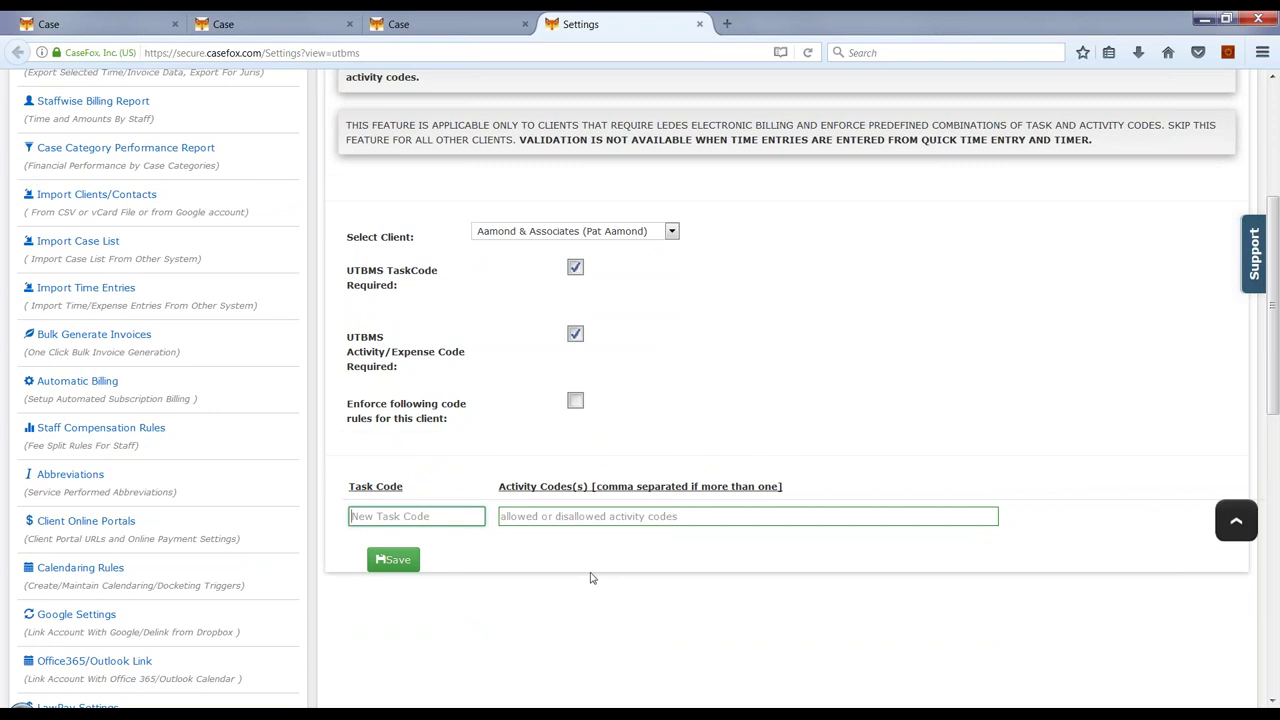
text(L200)
click(577, 516)
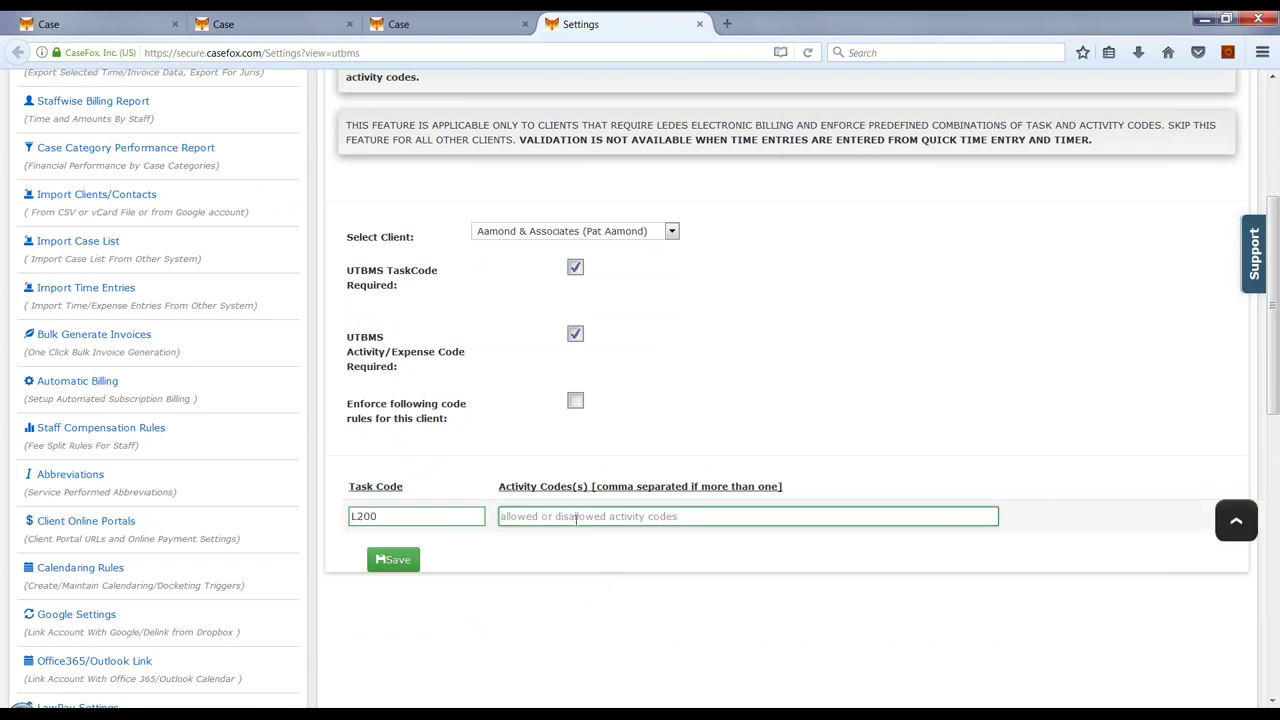
text(A101)
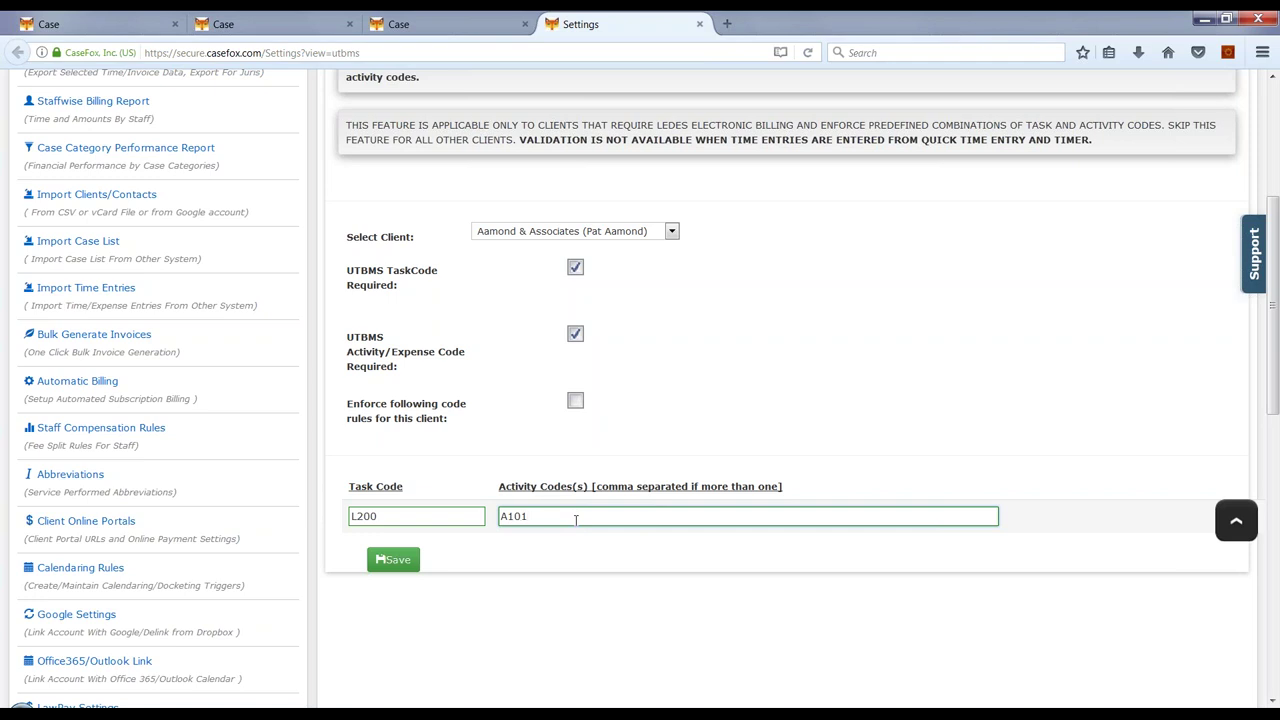
click(404, 565)
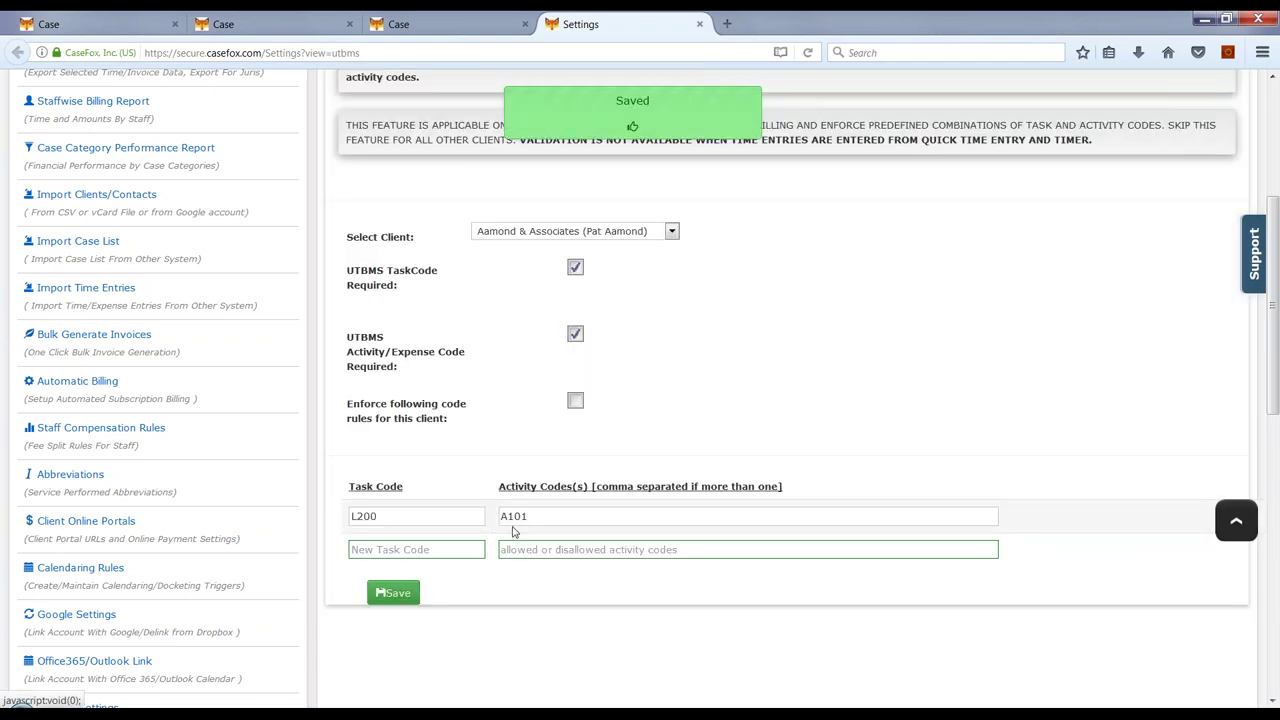
click(518, 517)
double_click(518, 517)
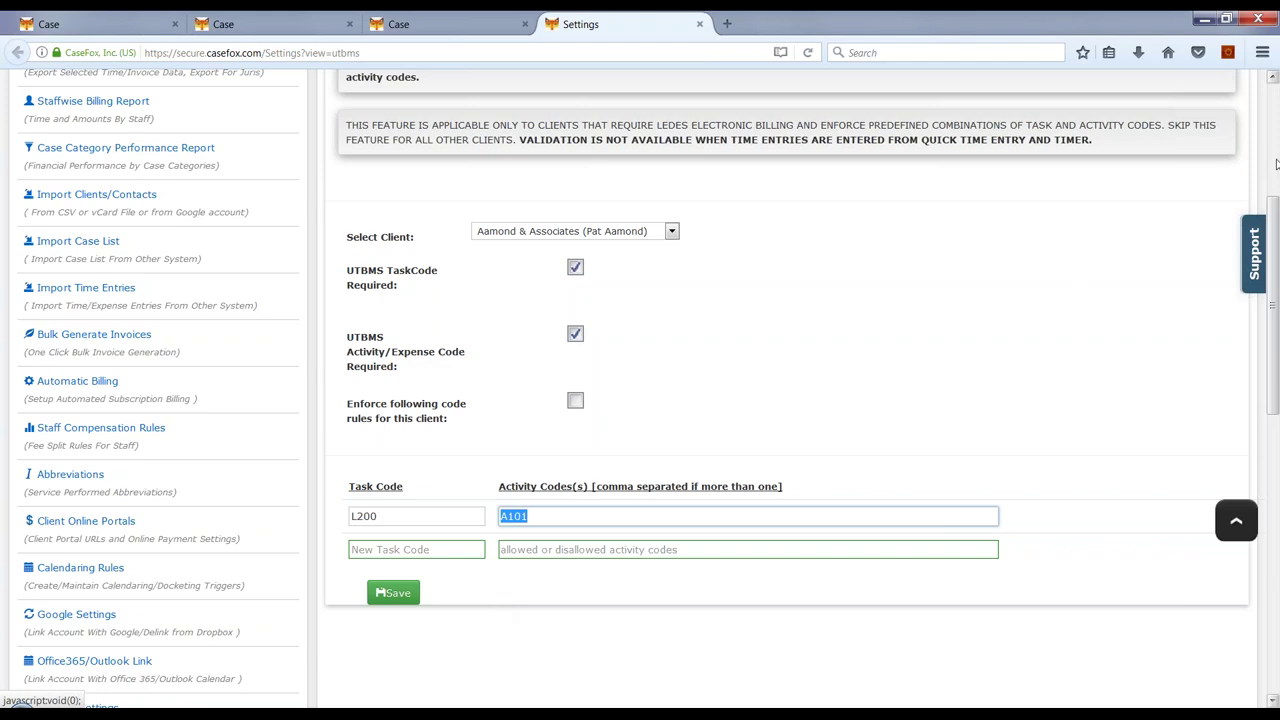
- Leave the LEDES validation settings and view the invoices of case Test3
scroll(1276, 163, up, 1)
scroll(1276, 163, up, 4)
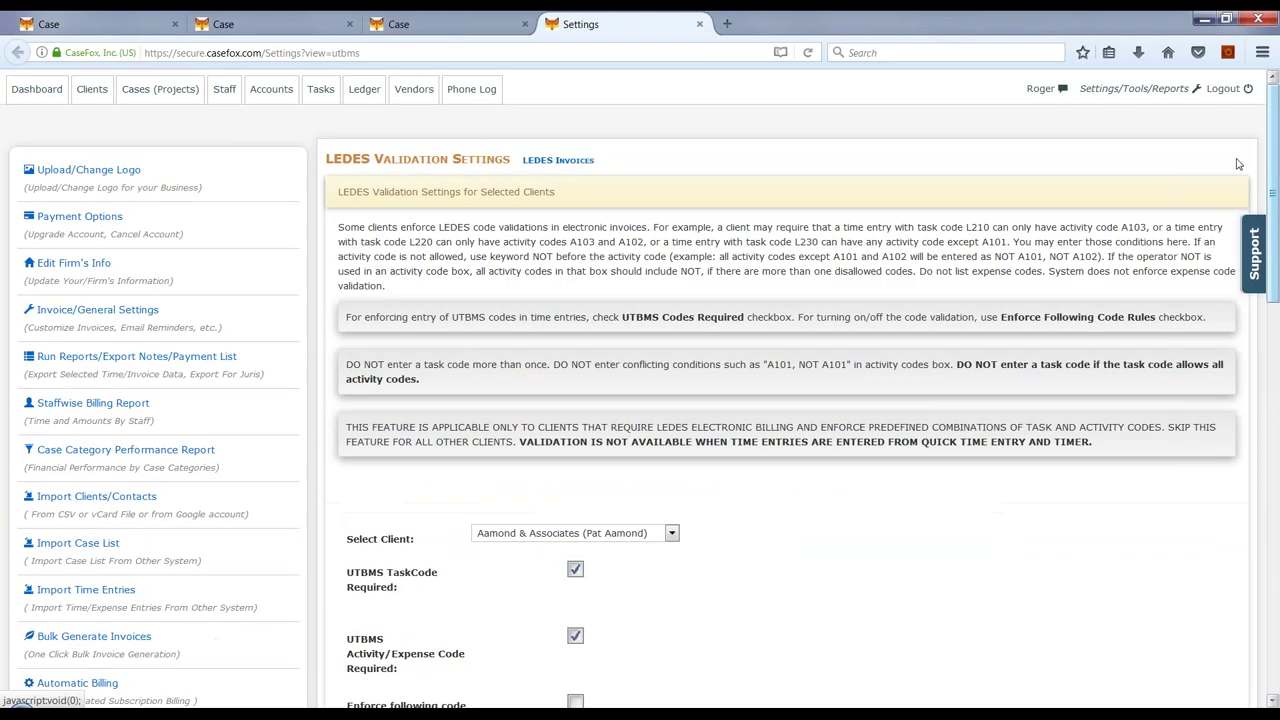
click(165, 96)
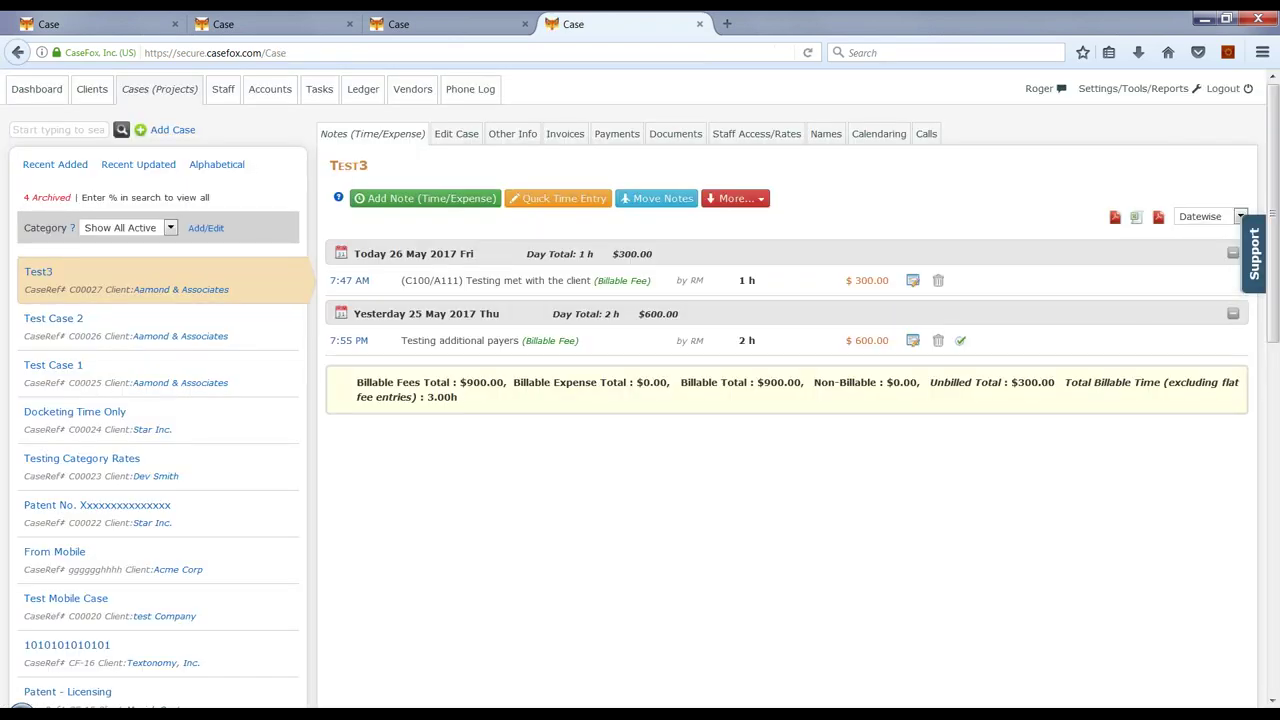
click(563, 139)
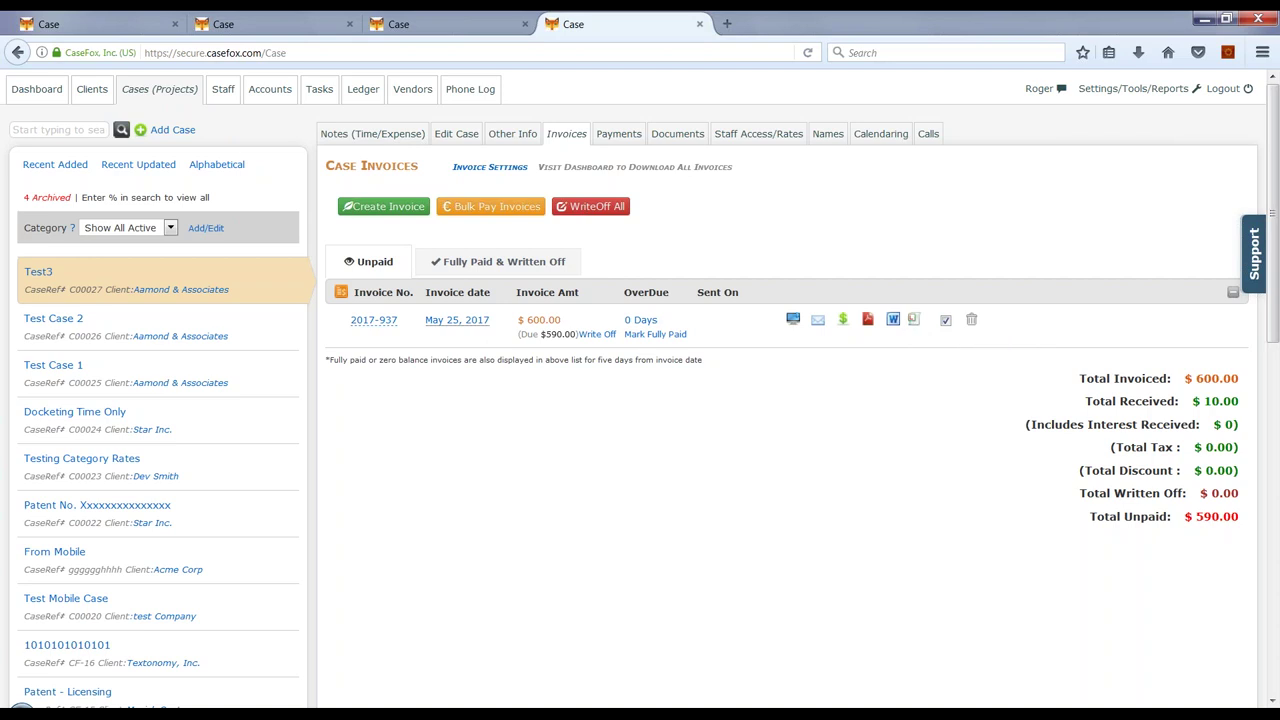
- On the dashboard, set the monthly invoice download to May 2017 in LEDES format, and close it without downloading
click(52, 95)
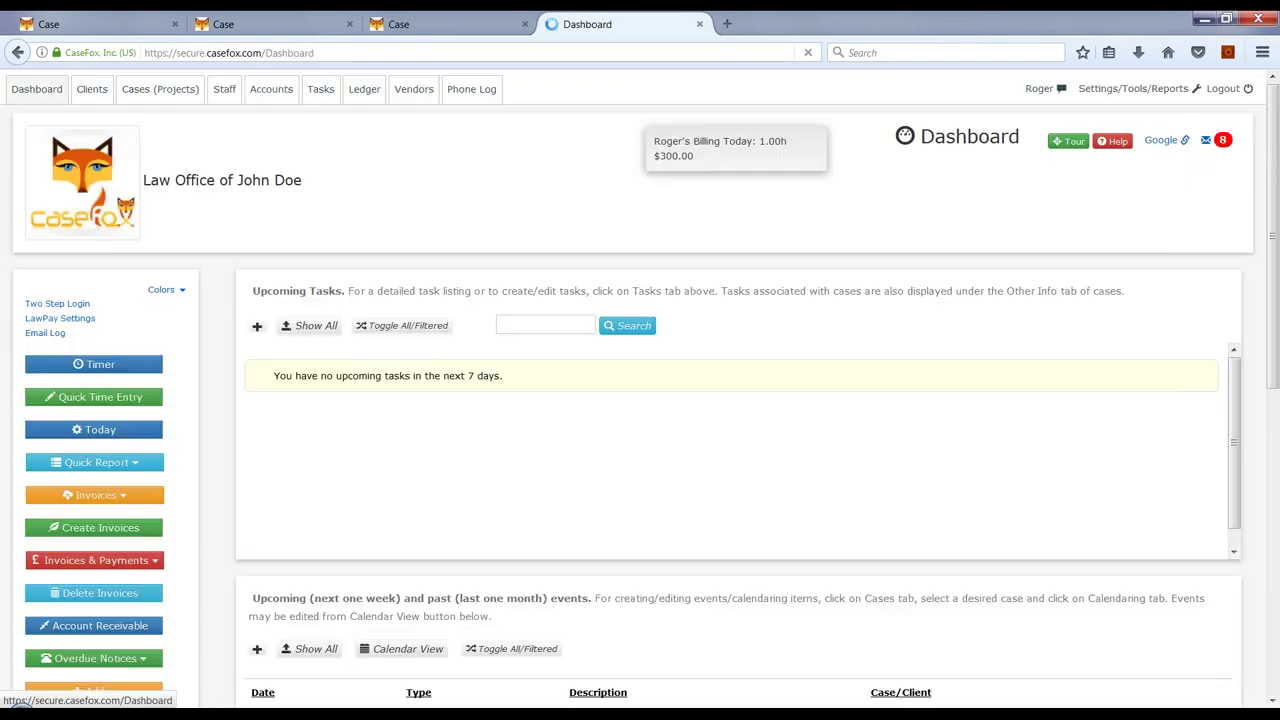
click(122, 495)
click(141, 522)
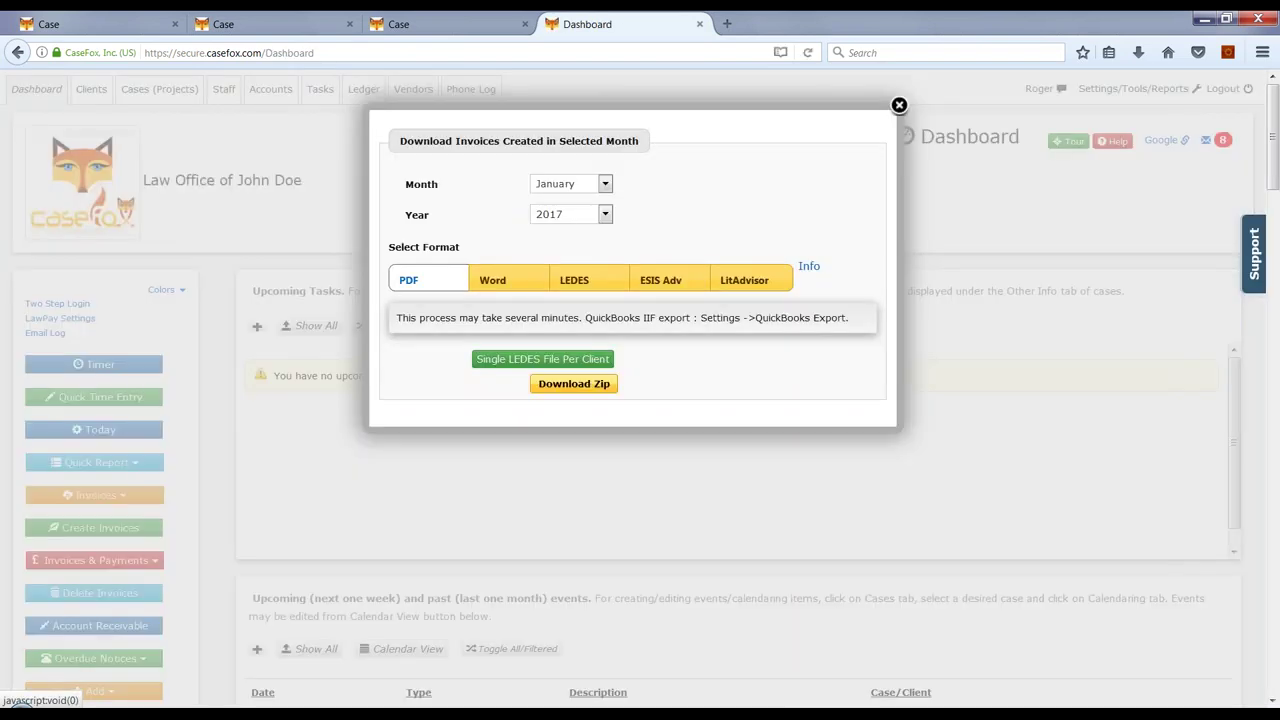
click(581, 290)
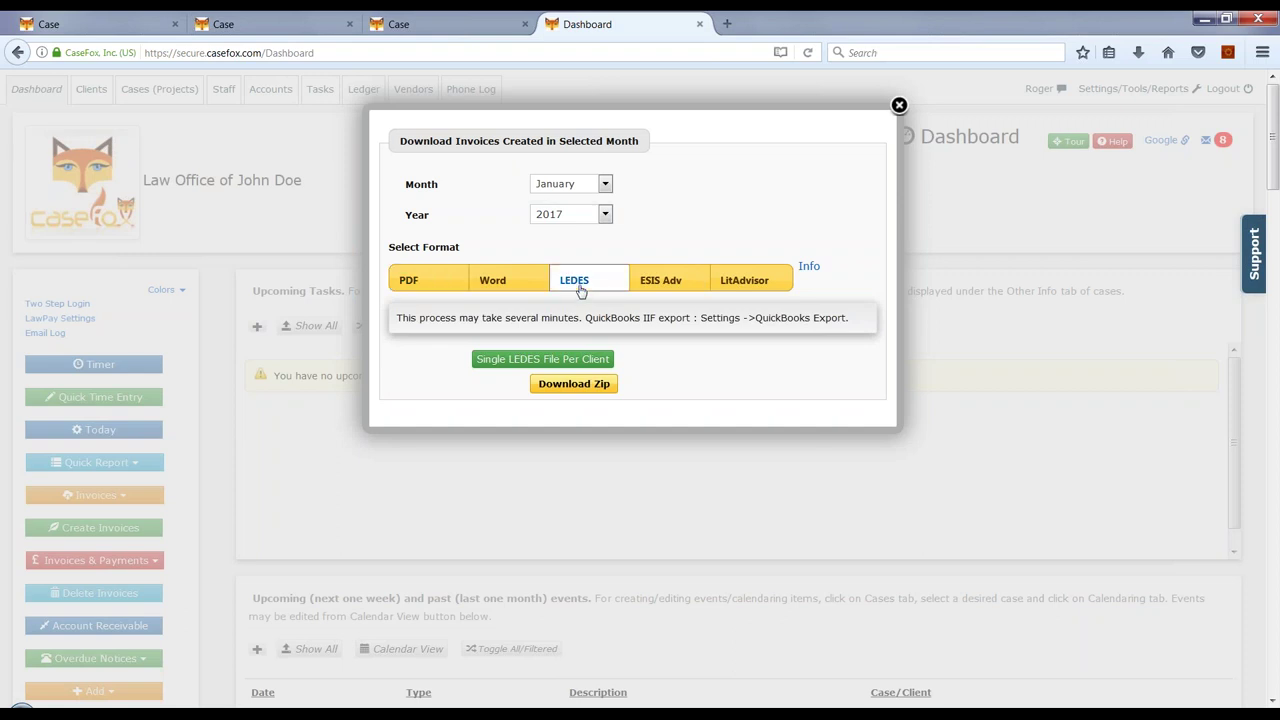
click(560, 184)
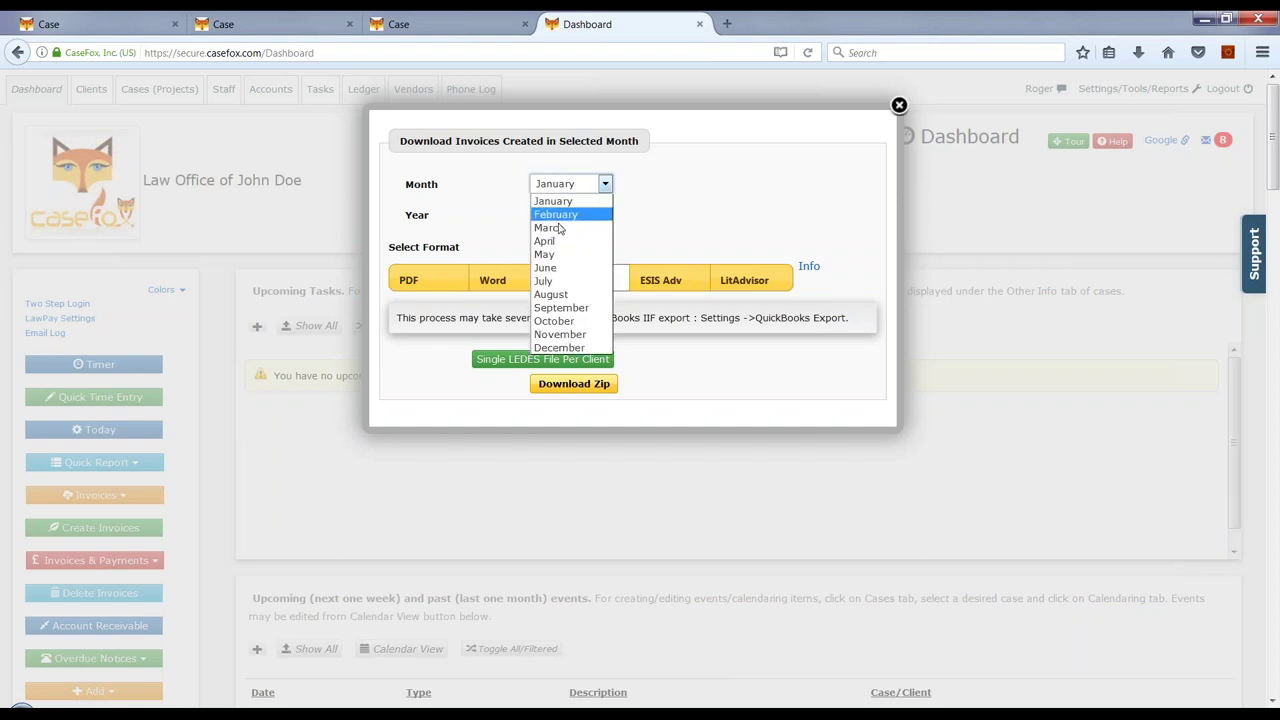
click(552, 257)
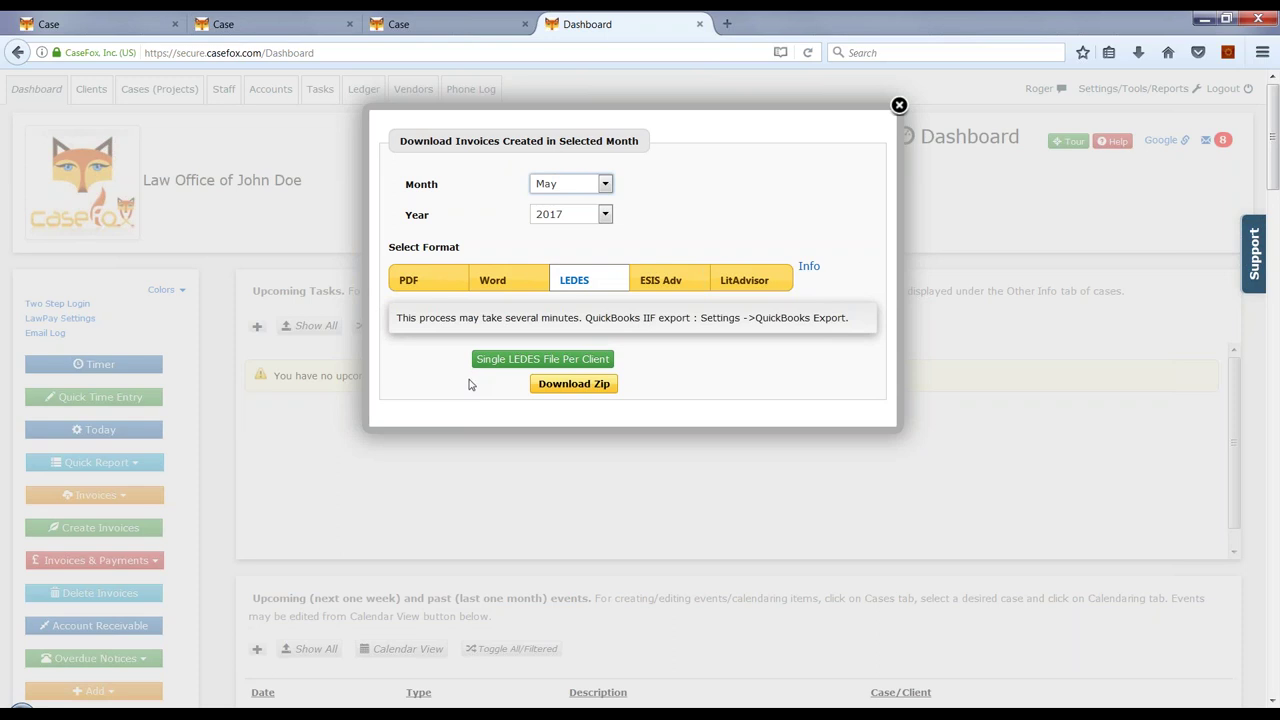
click(898, 106)
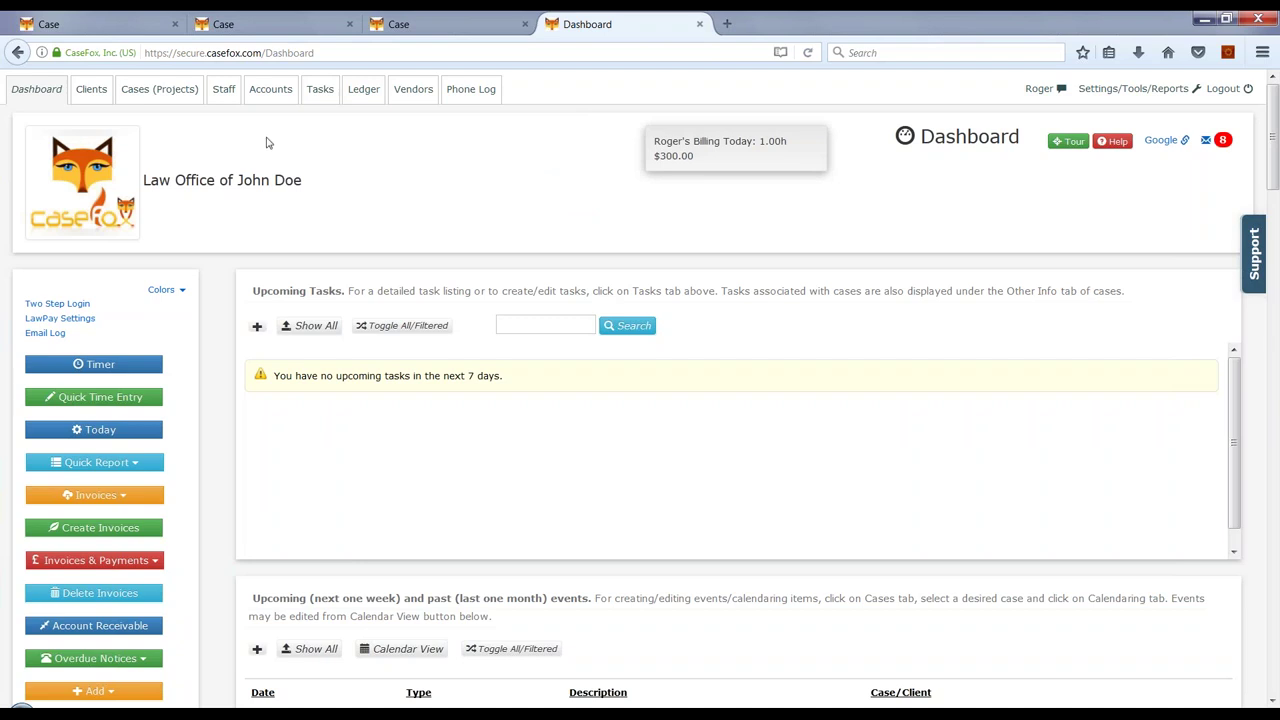
- View the staff access and rates of case Test3 and the role types available for the first listed staff member
click(178, 100)
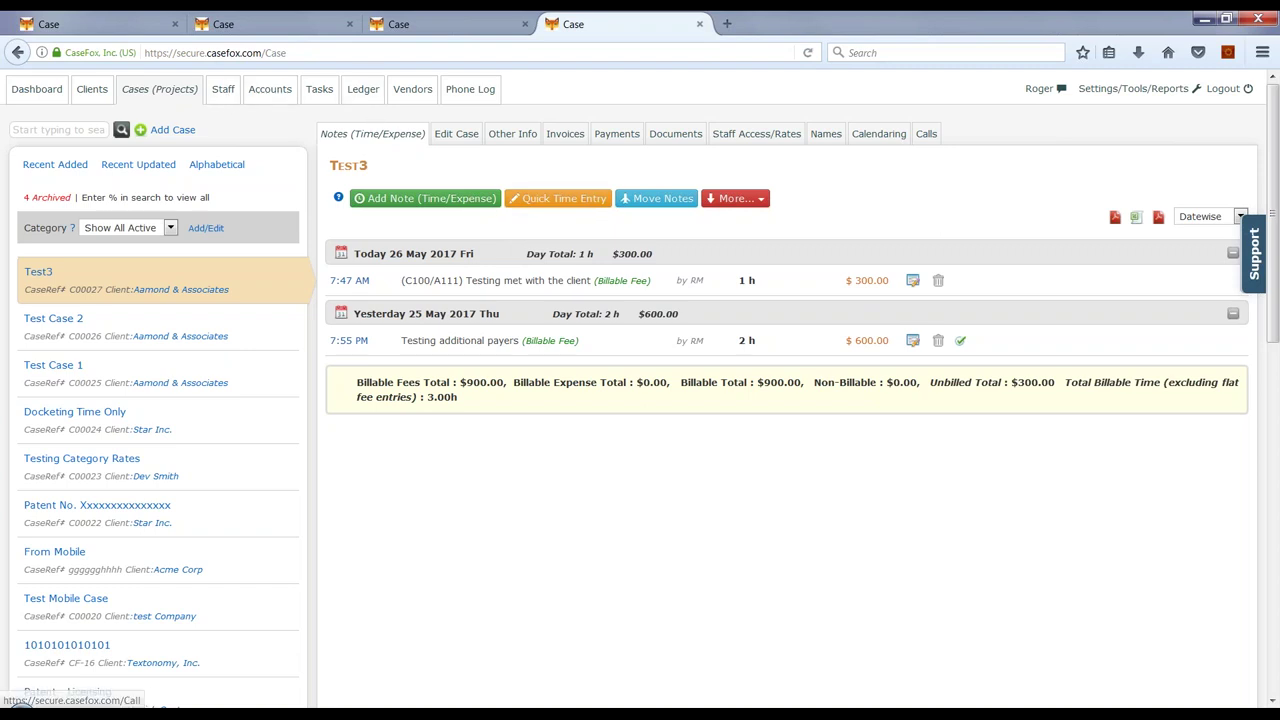
click(757, 136)
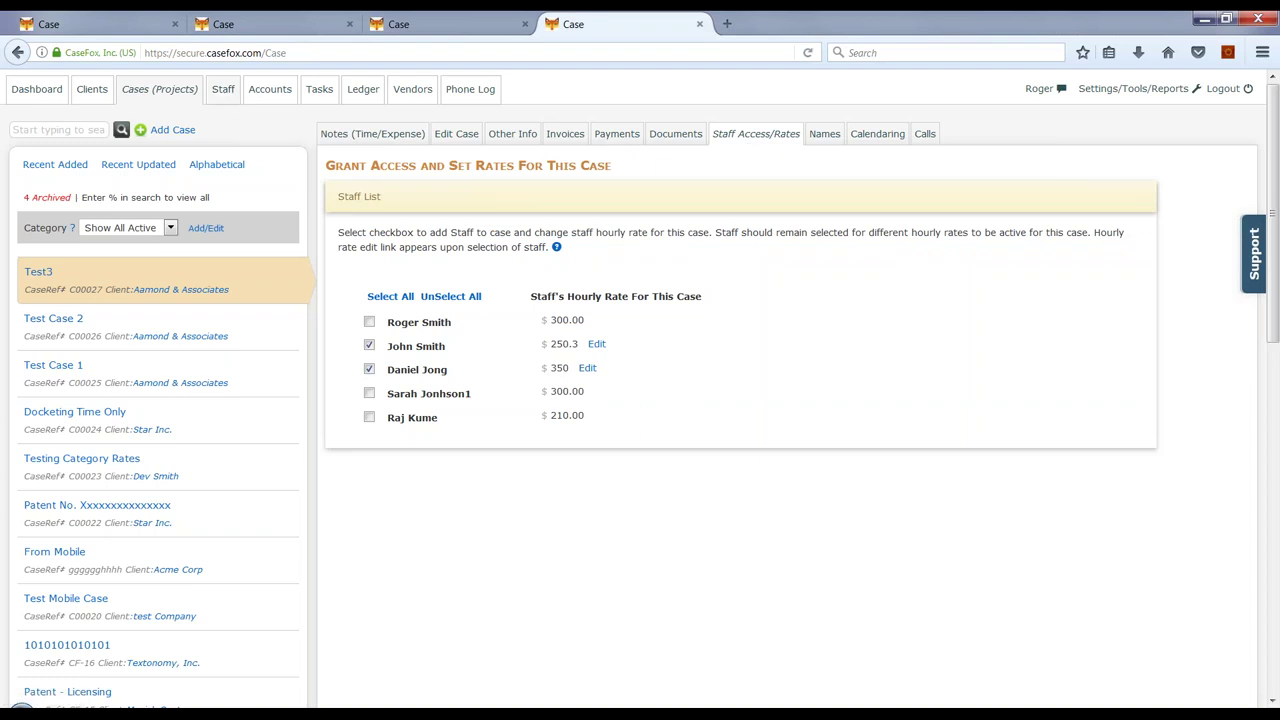
click(225, 91)
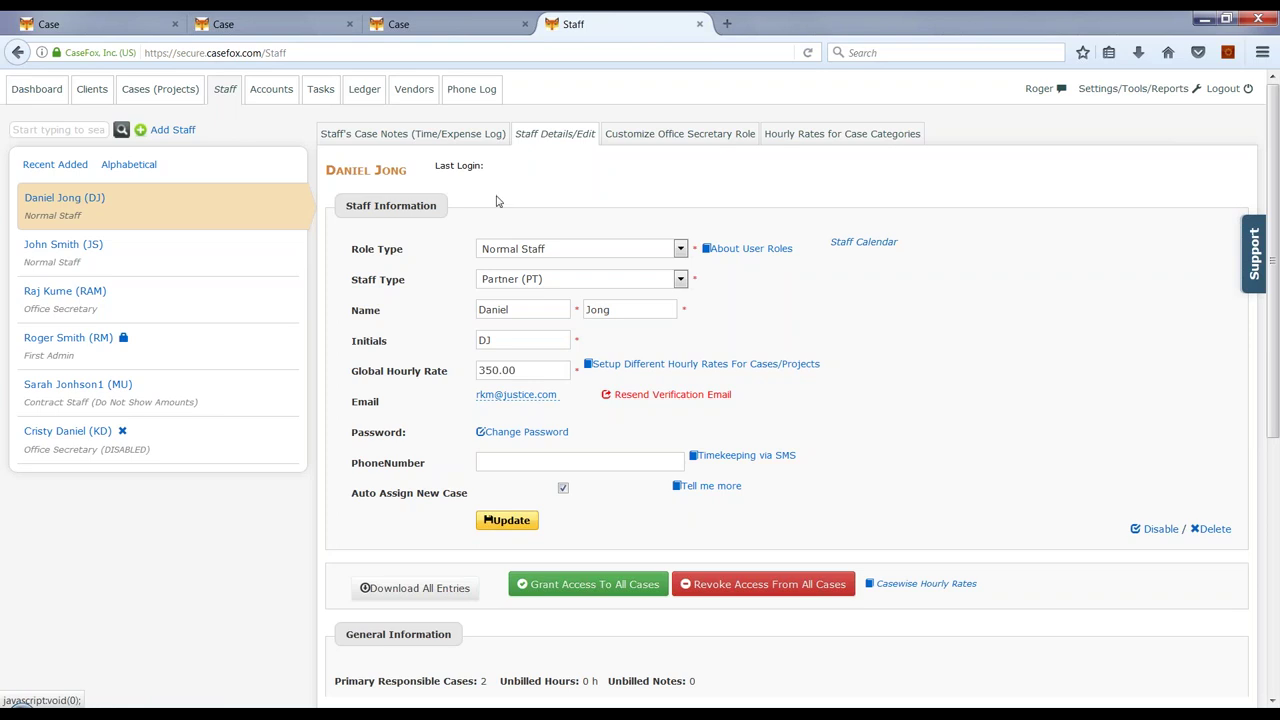
click(556, 252)
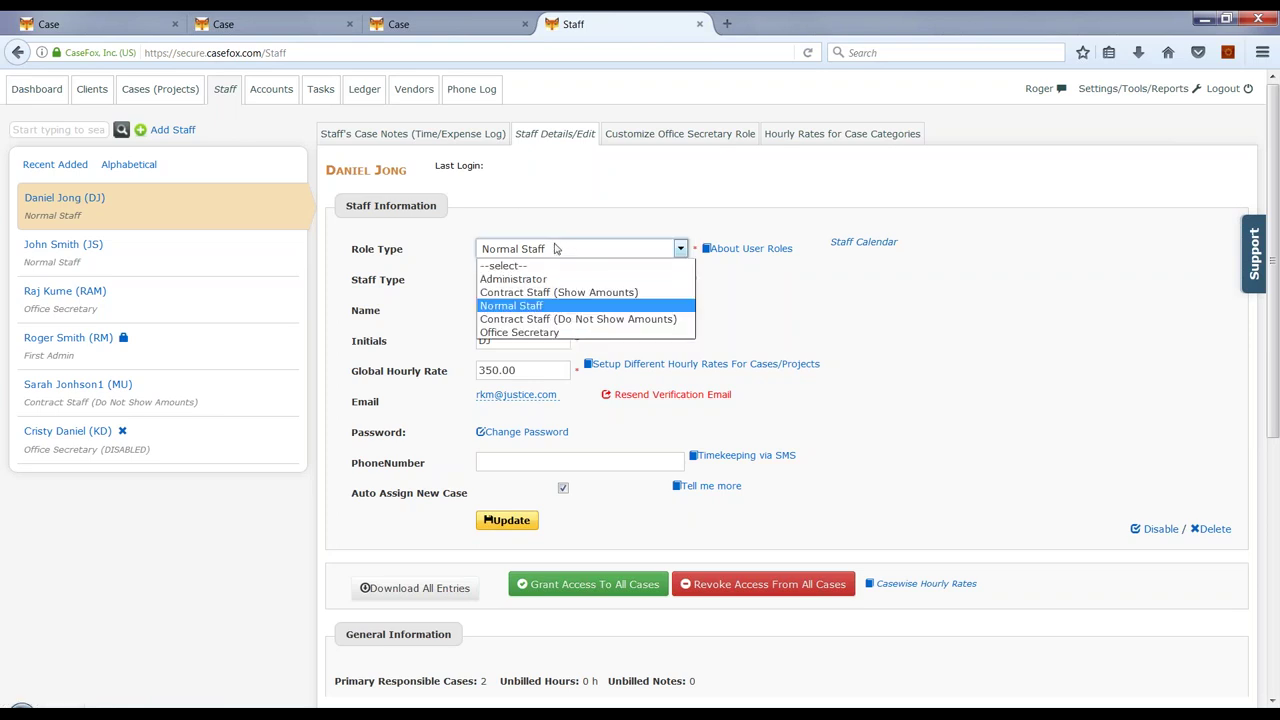
click(583, 221)
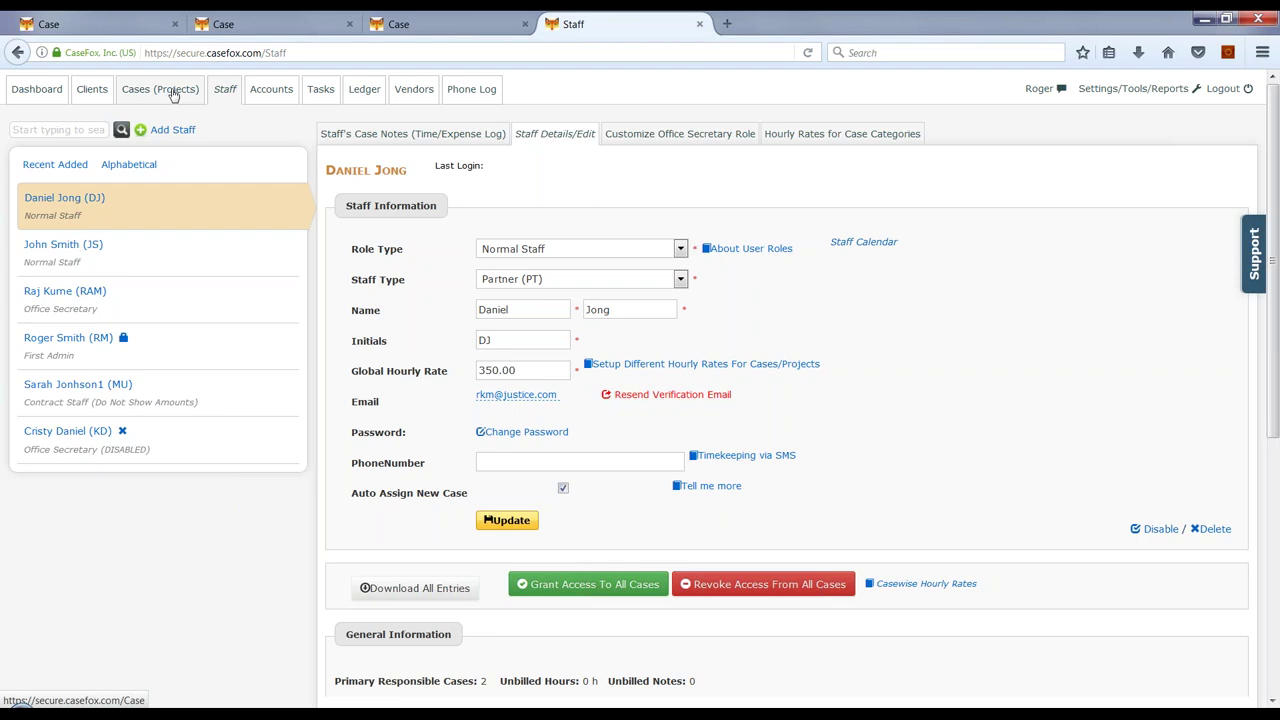
- Try the role types Contract Staff (Do Not Show Amounts) and Office Secretary for the first listed staff member without saving
click(540, 251)
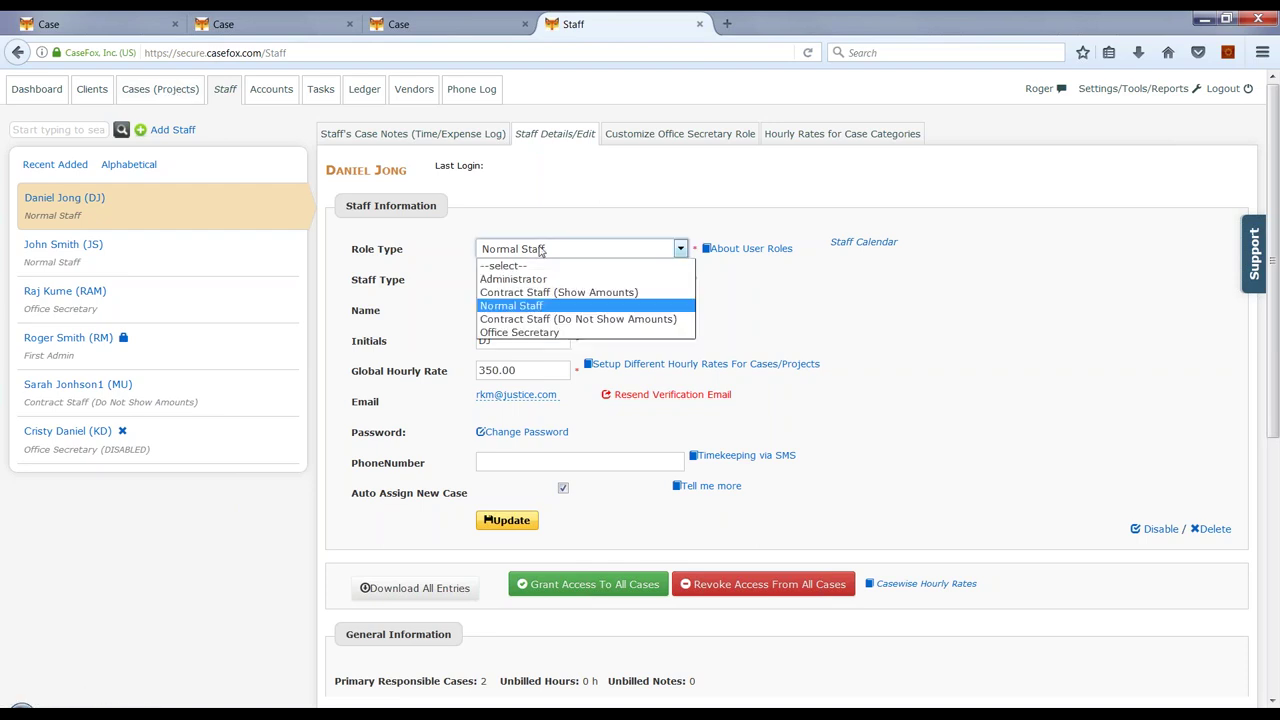
click(546, 324)
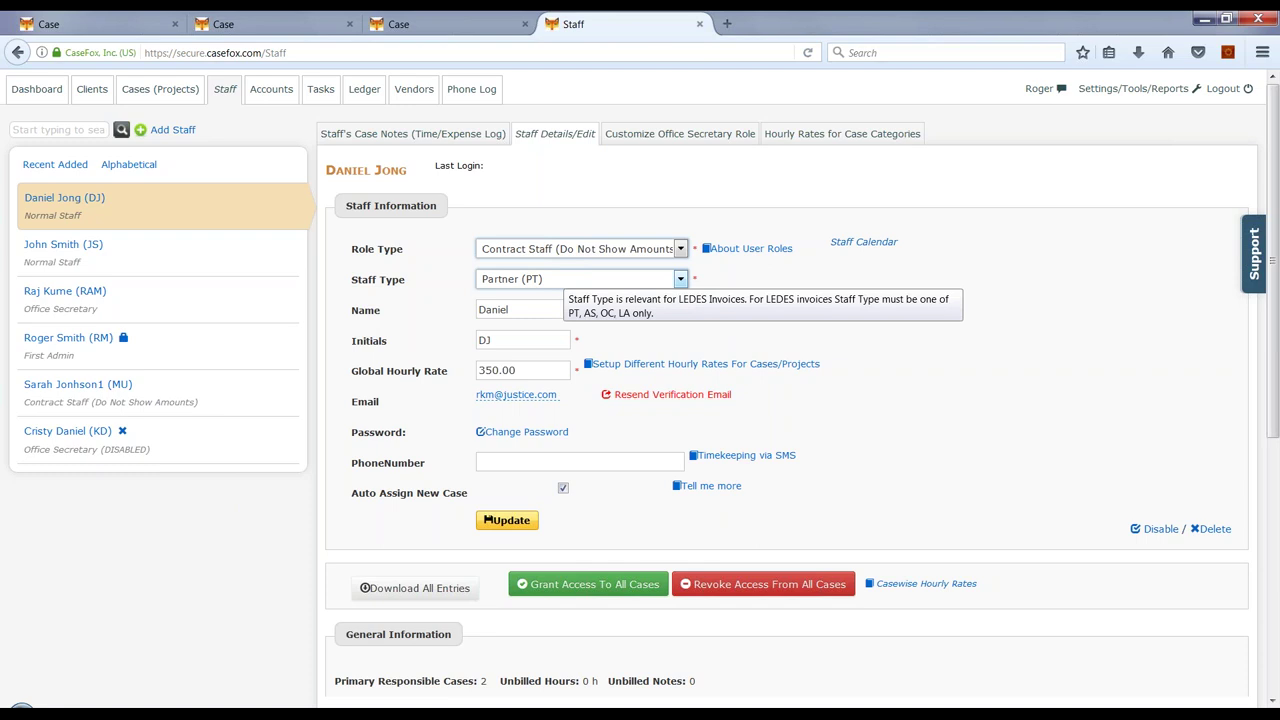
click(584, 251)
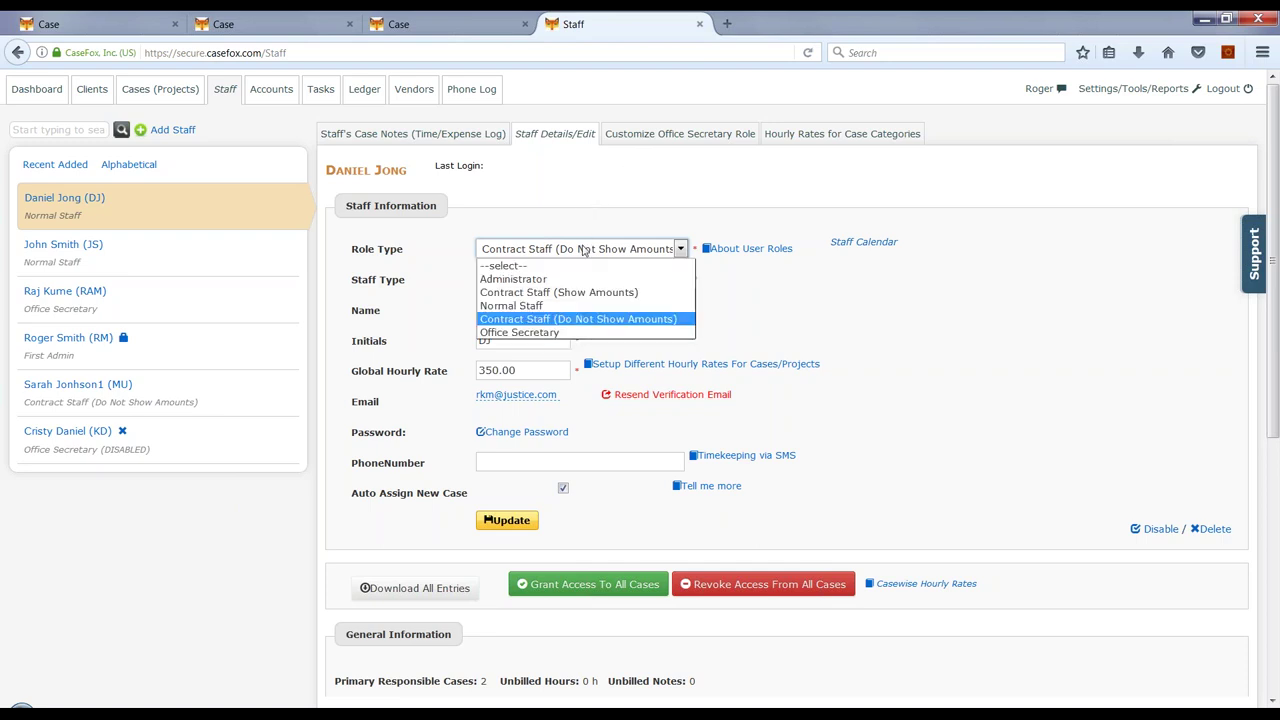
click(551, 332)
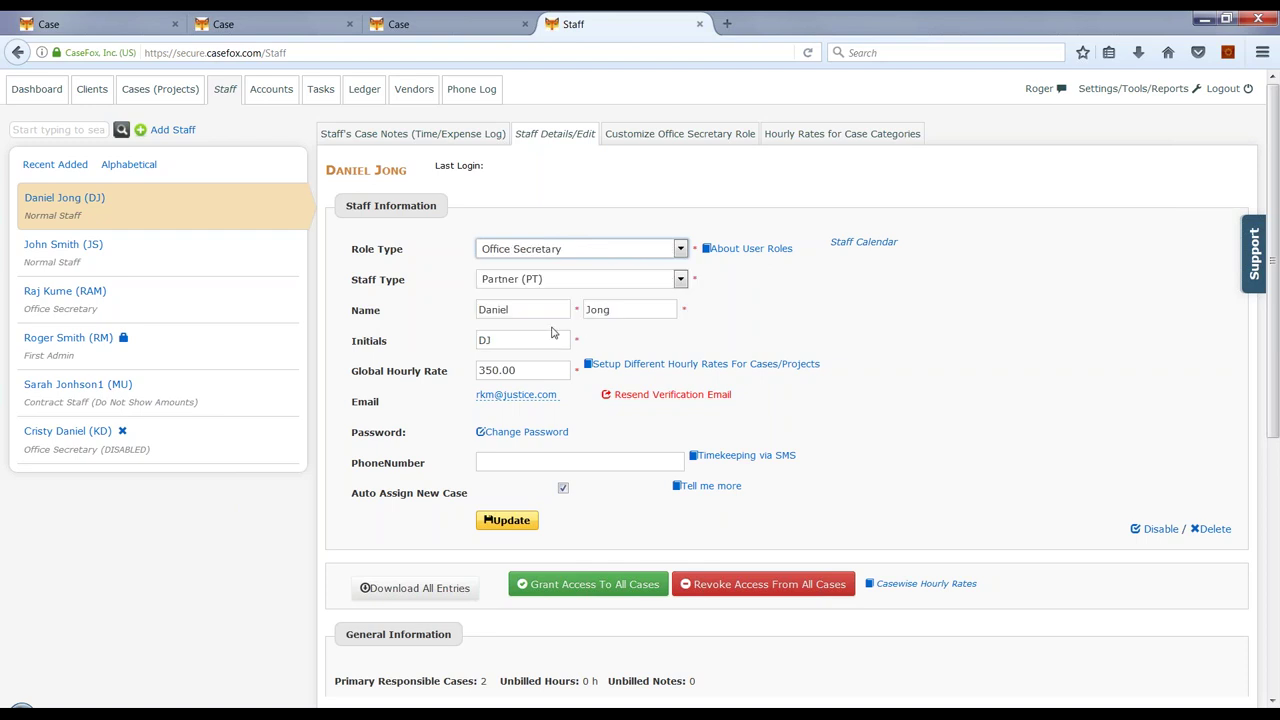
- Read the role descriptions and module permissions for customizing the Office Secretary role
click(655, 138)
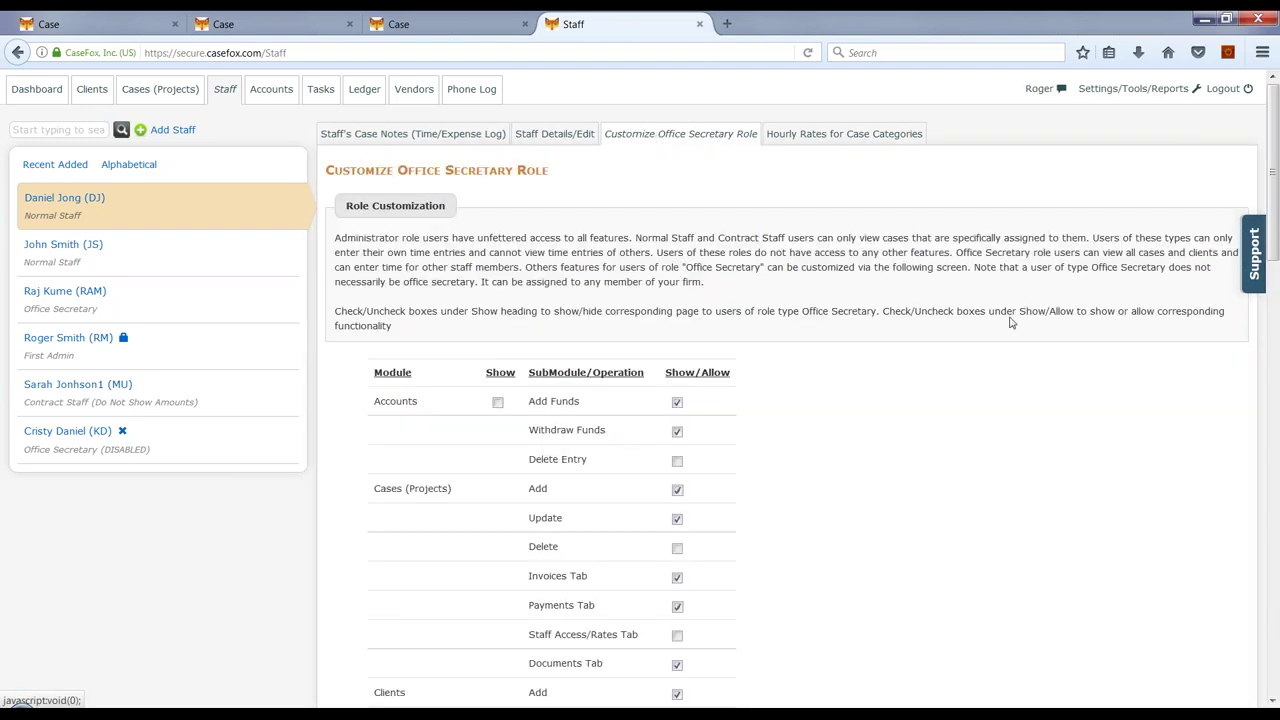
drag(1276, 193, 1277, 542)
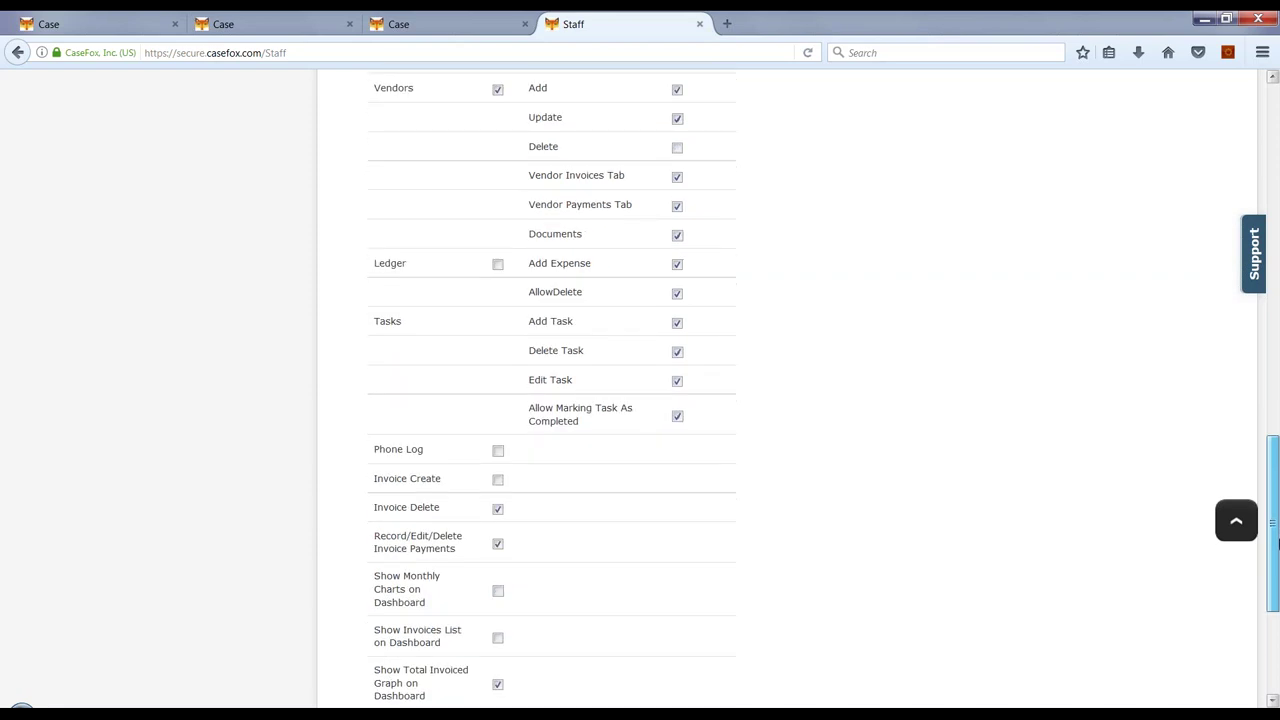
click(1236, 520)
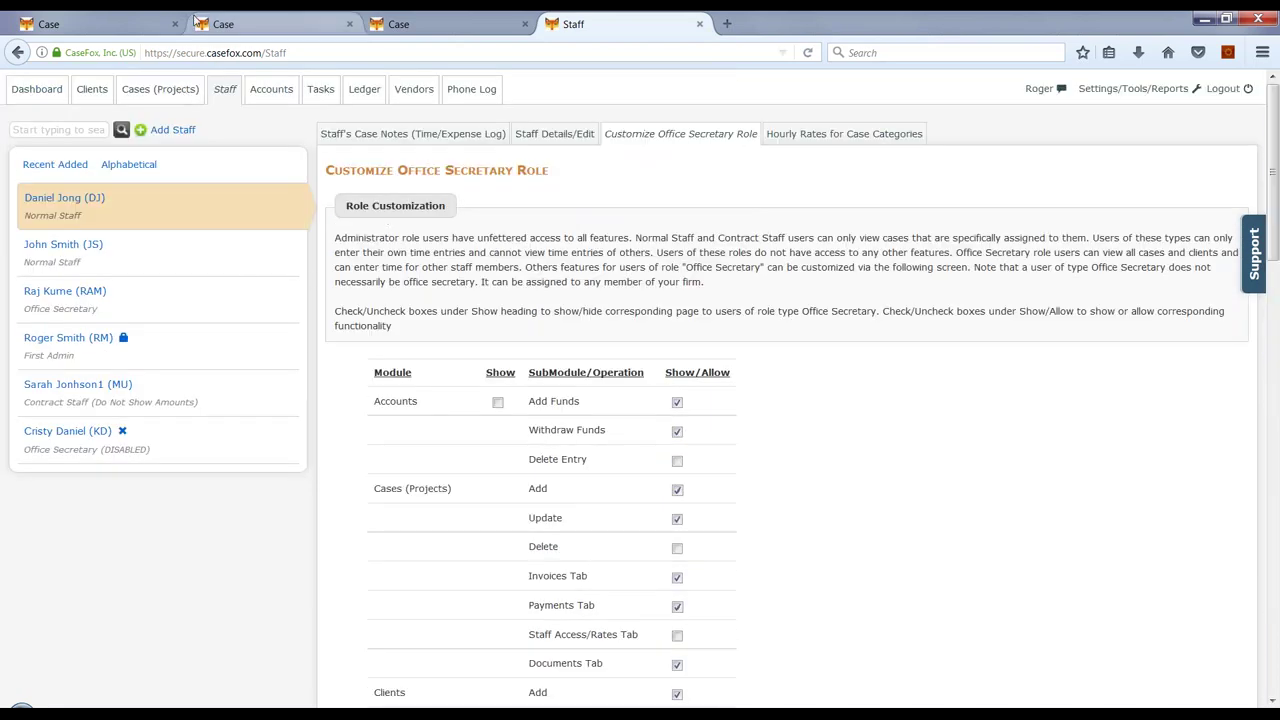
- Review the first staff member's details and check which staff have access to case Test3 and at what rates
click(155, 98)
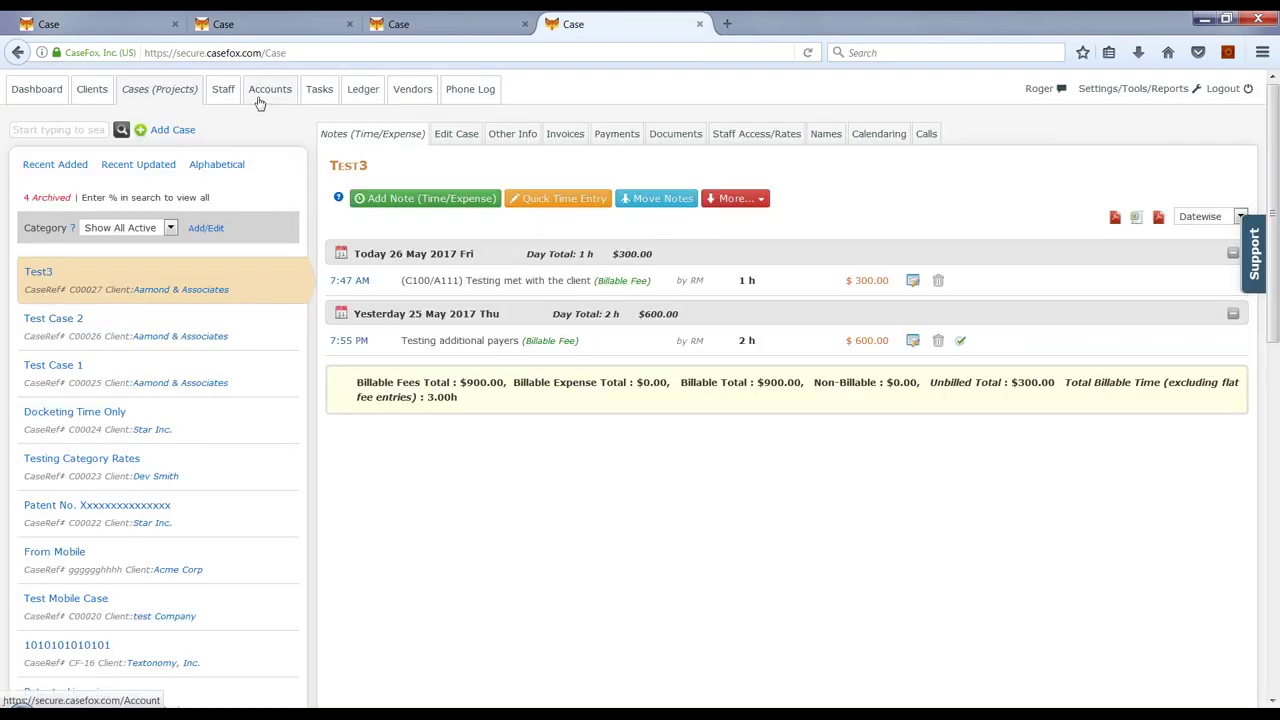
click(228, 91)
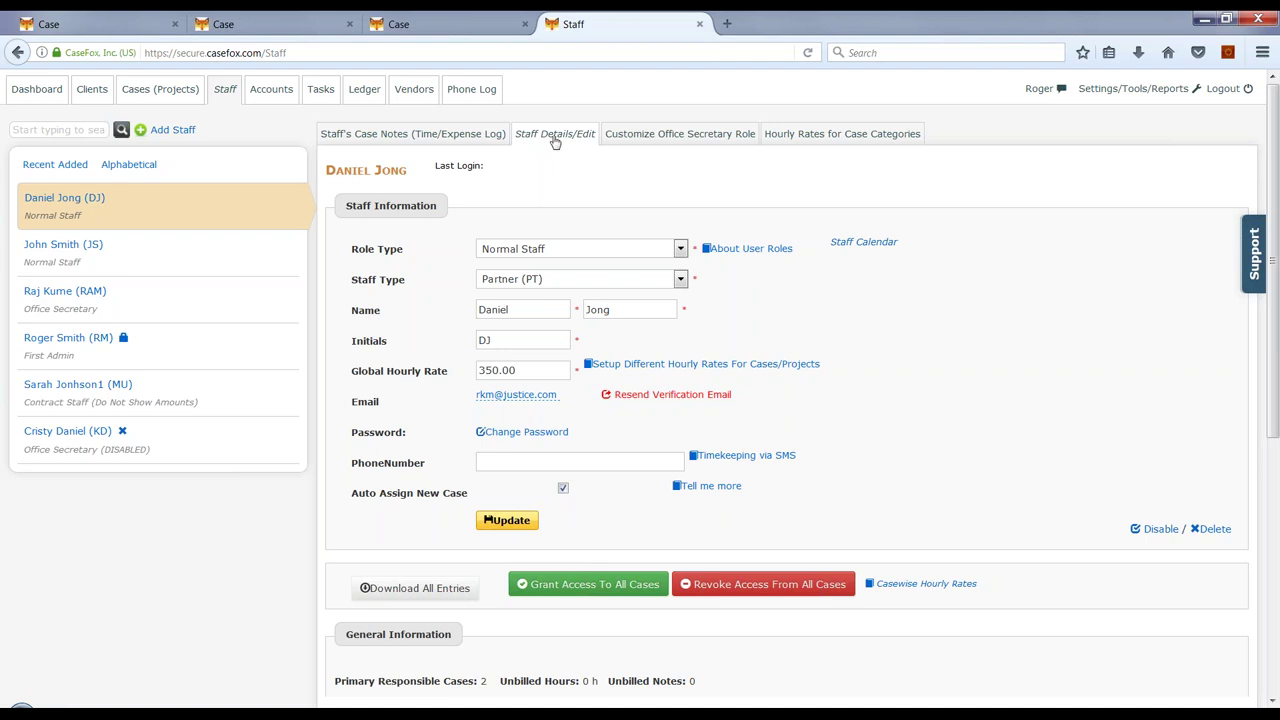
click(166, 90)
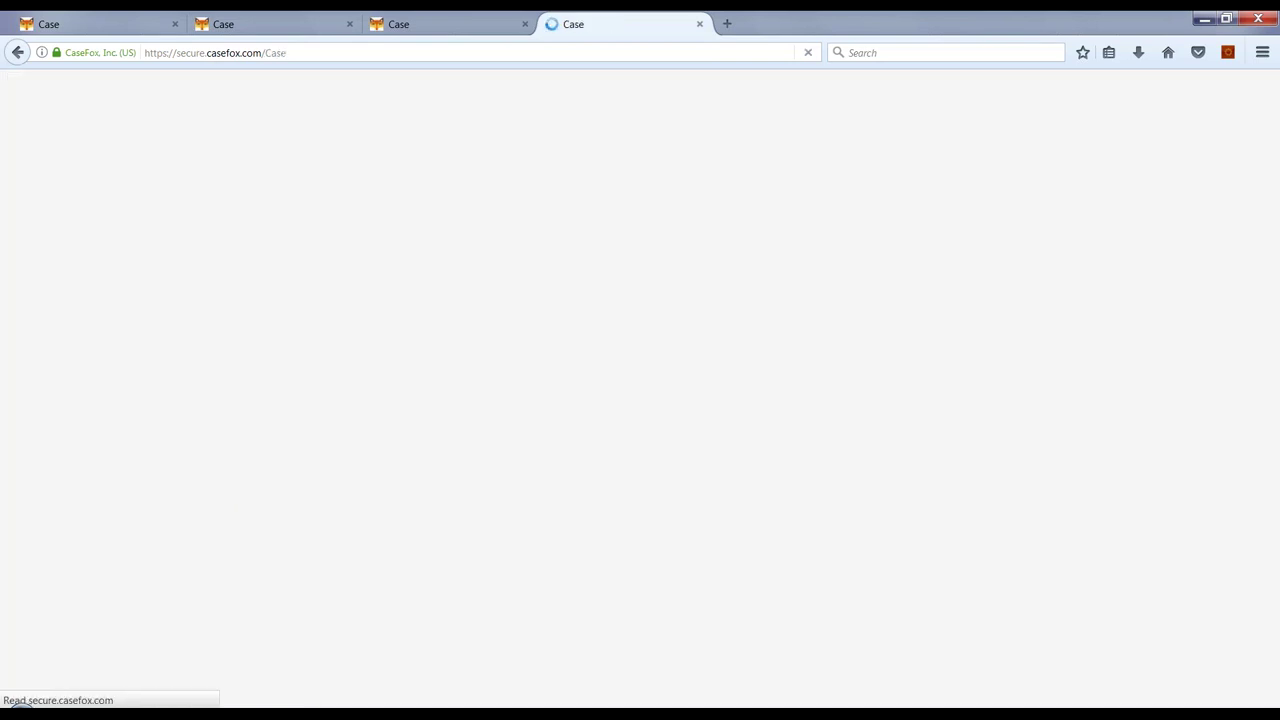
click(769, 137)
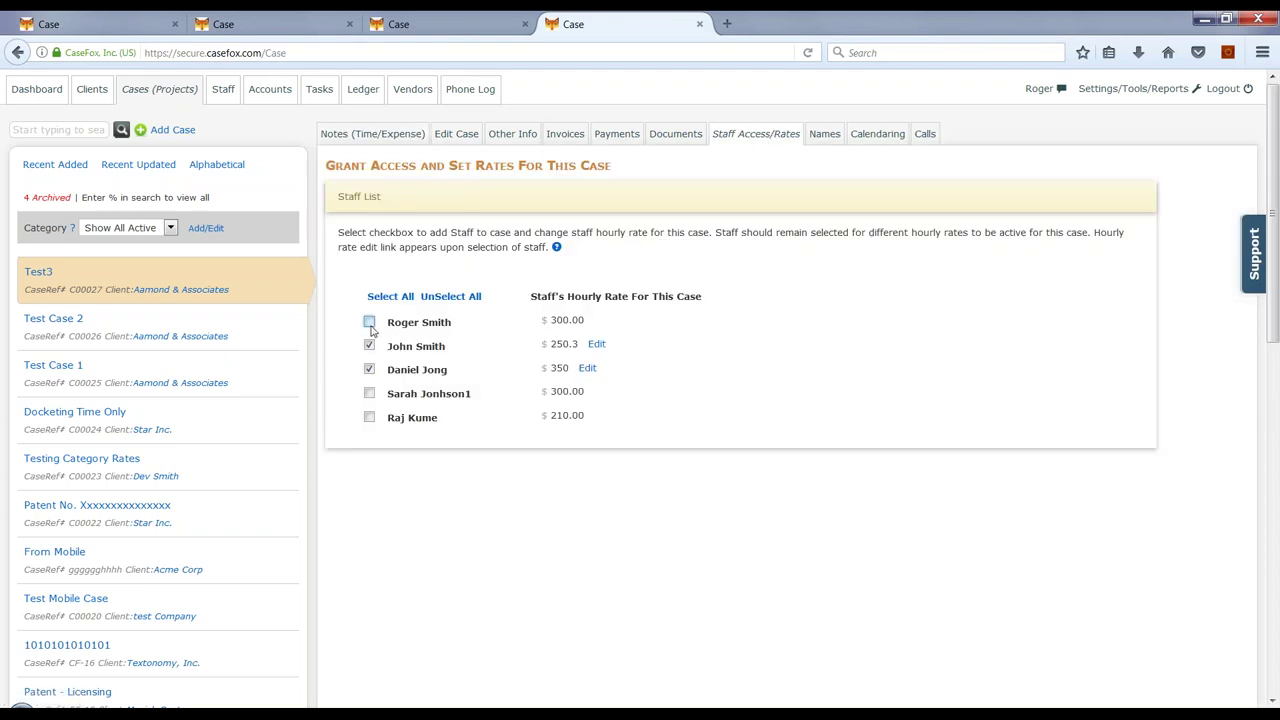
- Check the Auto Assign New Case option in the staff details, and return to the staff access list of case Test3
click(222, 92)
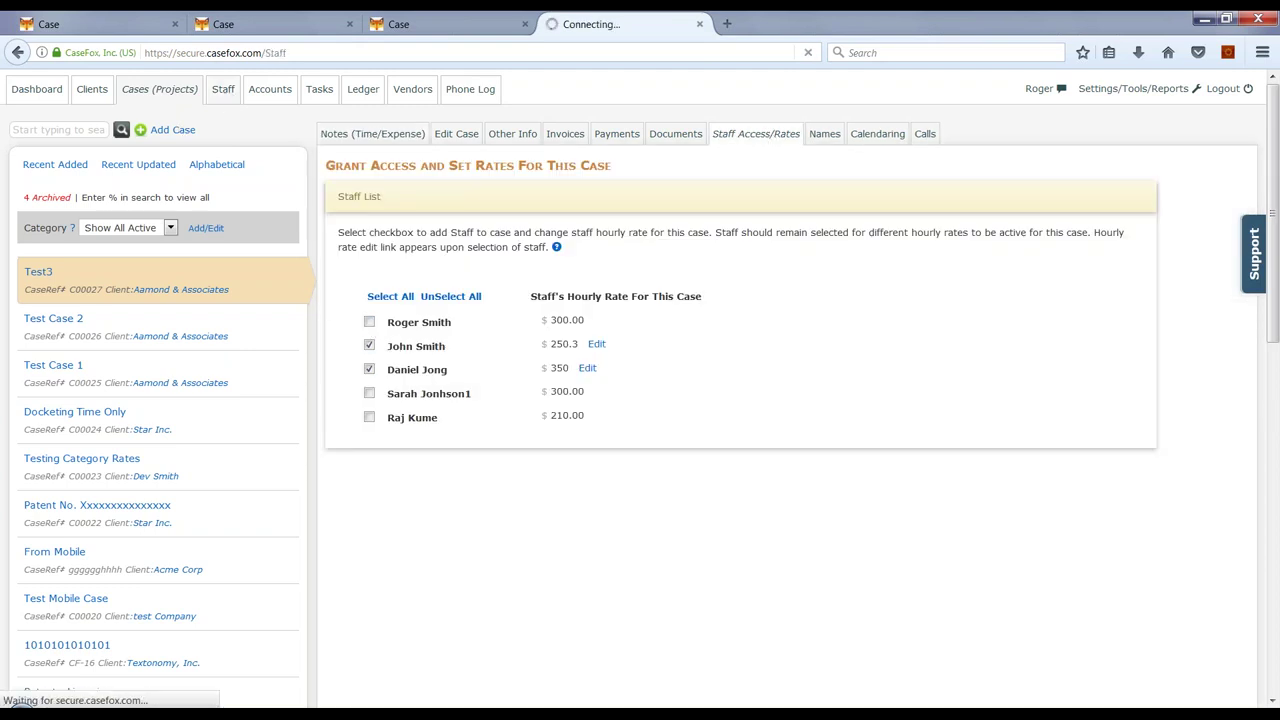
click(563, 489)
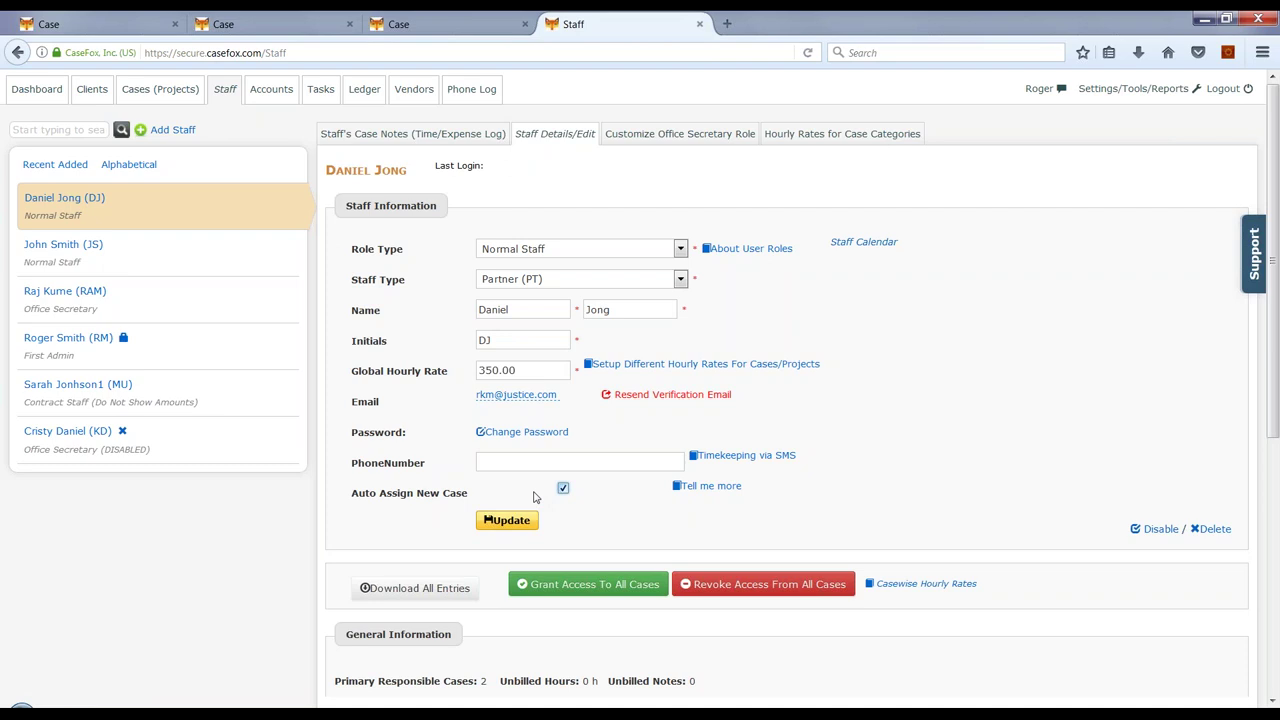
click(183, 91)
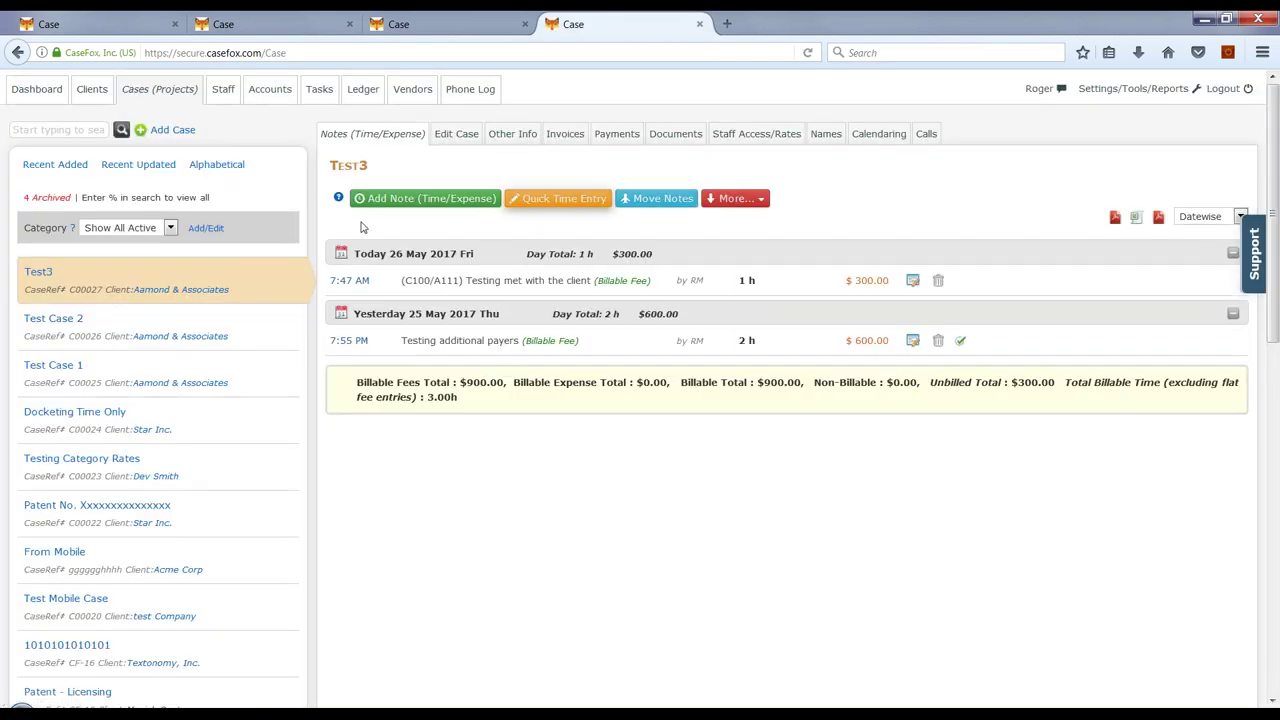
click(737, 134)
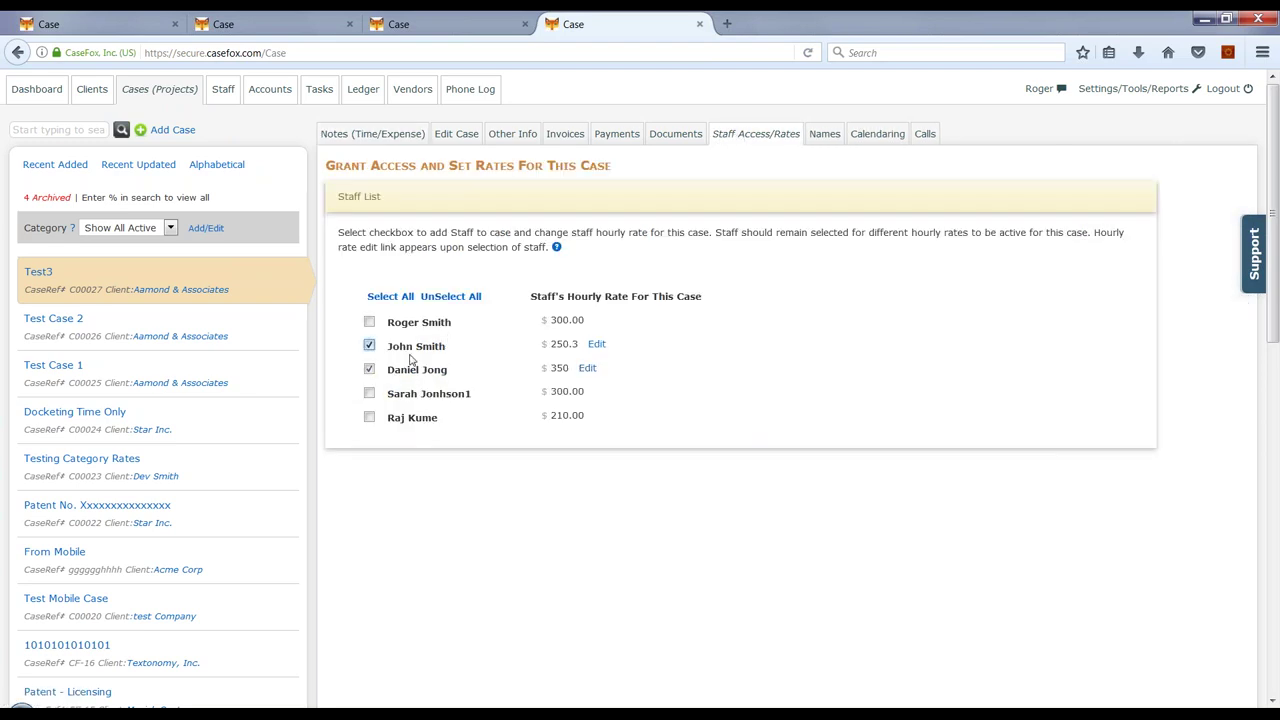
- Remove the second listed staff member's access to case Test3 and set the third member's hourly rate for the case to $250
click(369, 345)
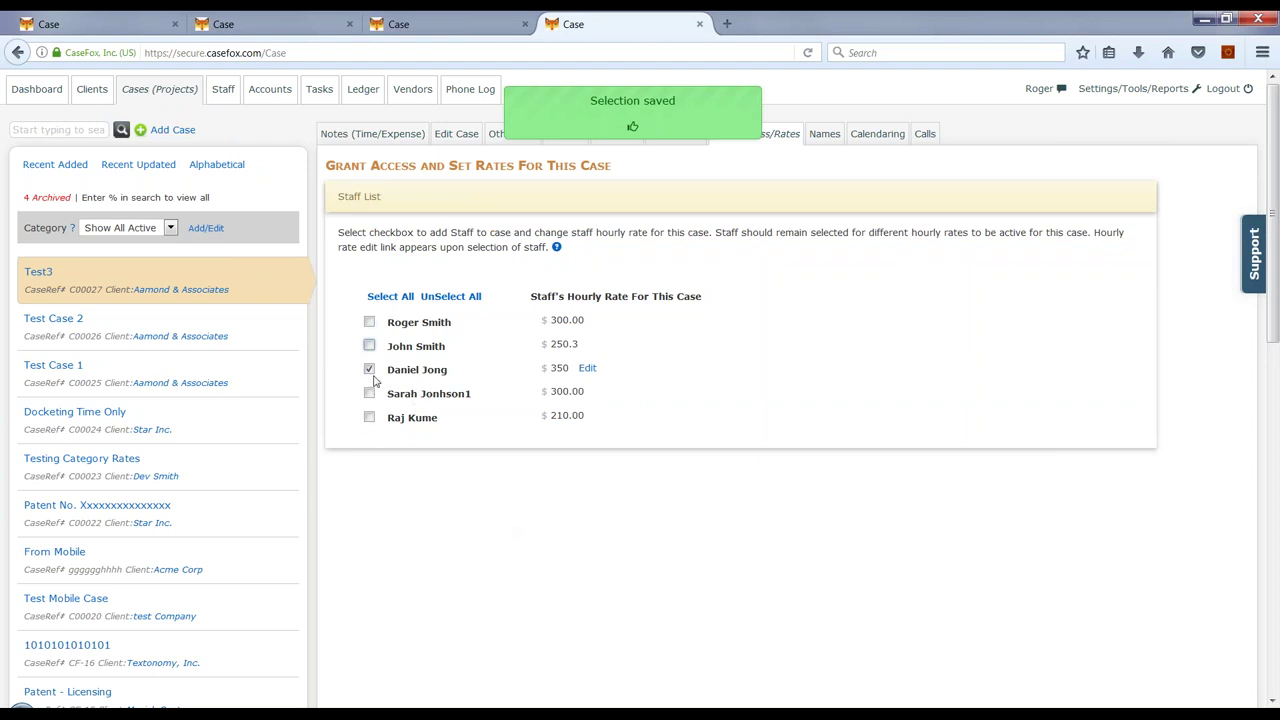
click(587, 369)
text(250)
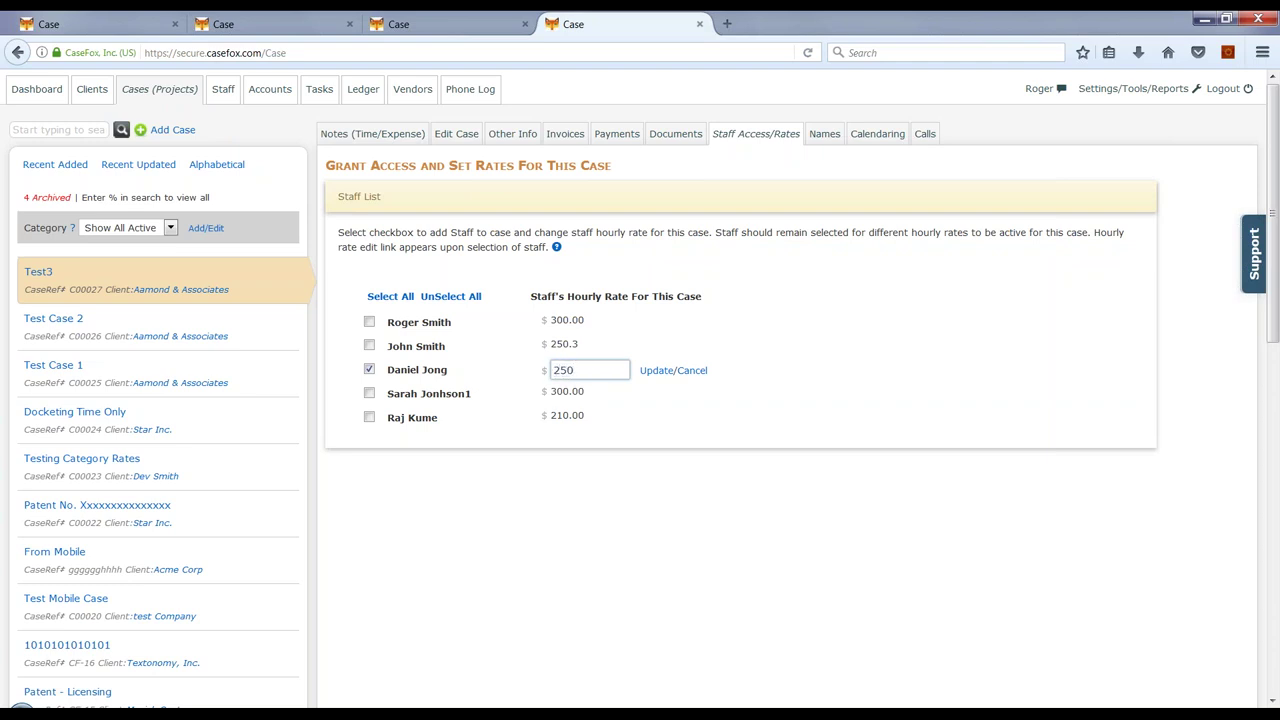
click(655, 370)
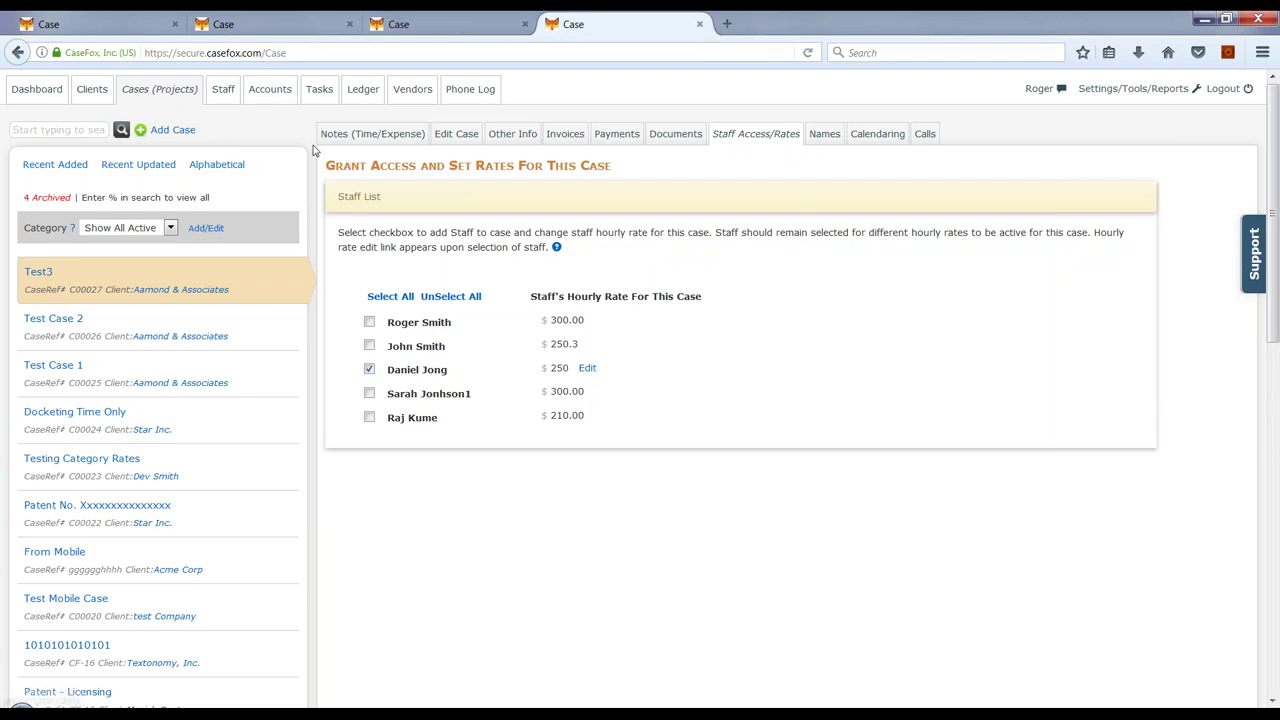
- Review the staff's default hourly rates for Test3's client, Aamond & Associates
click(172, 337)
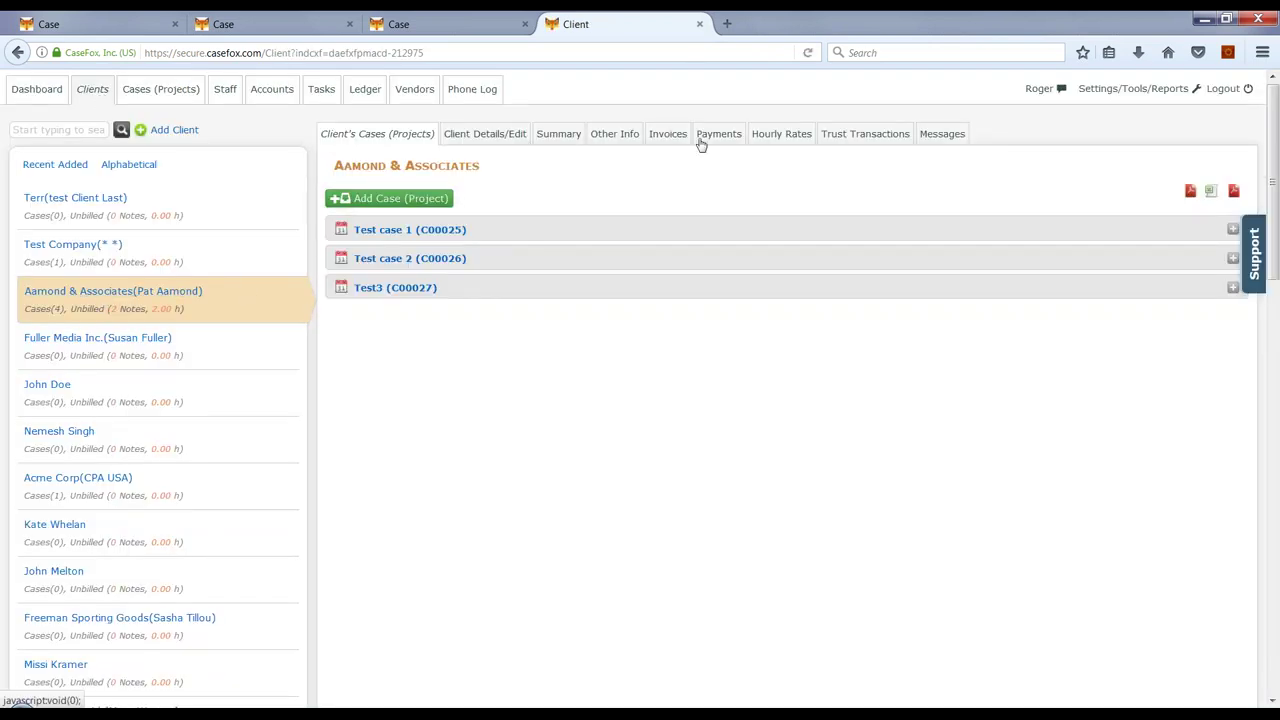
click(786, 142)
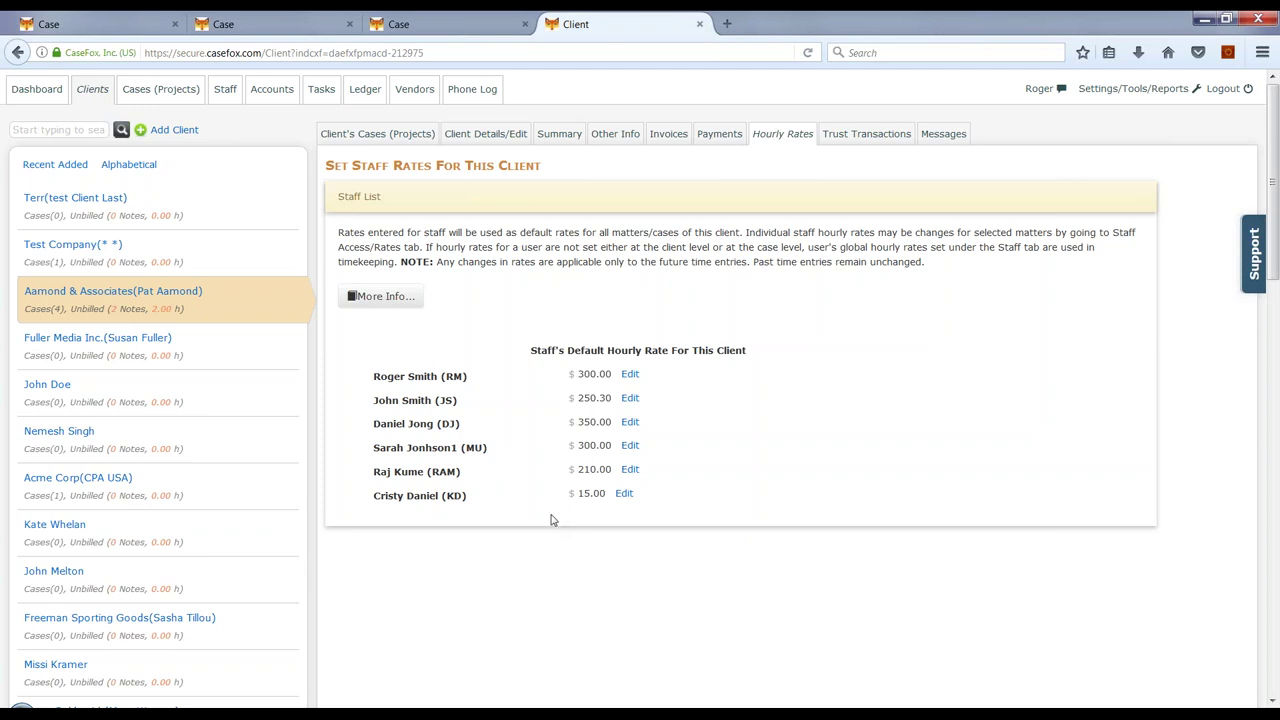
- Save the personal note "Client called to discuss something" for client Aamond & Associates
click(617, 136)
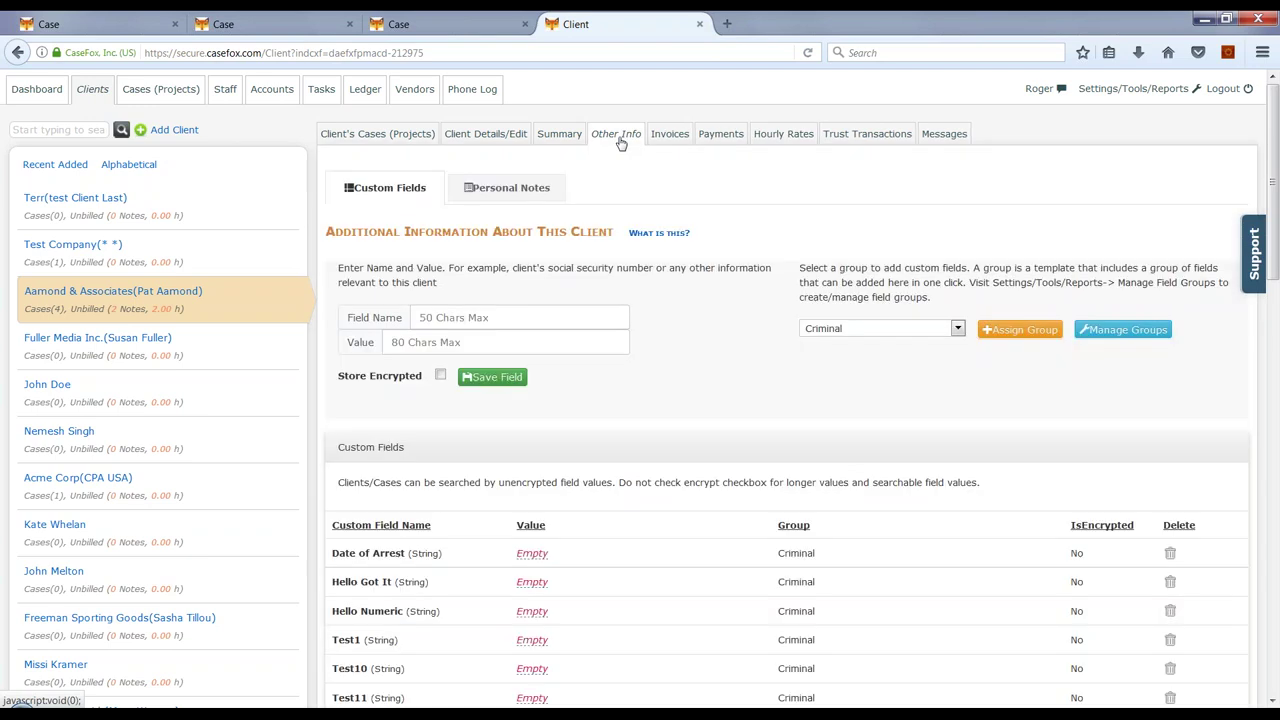
click(531, 190)
click(640, 384)
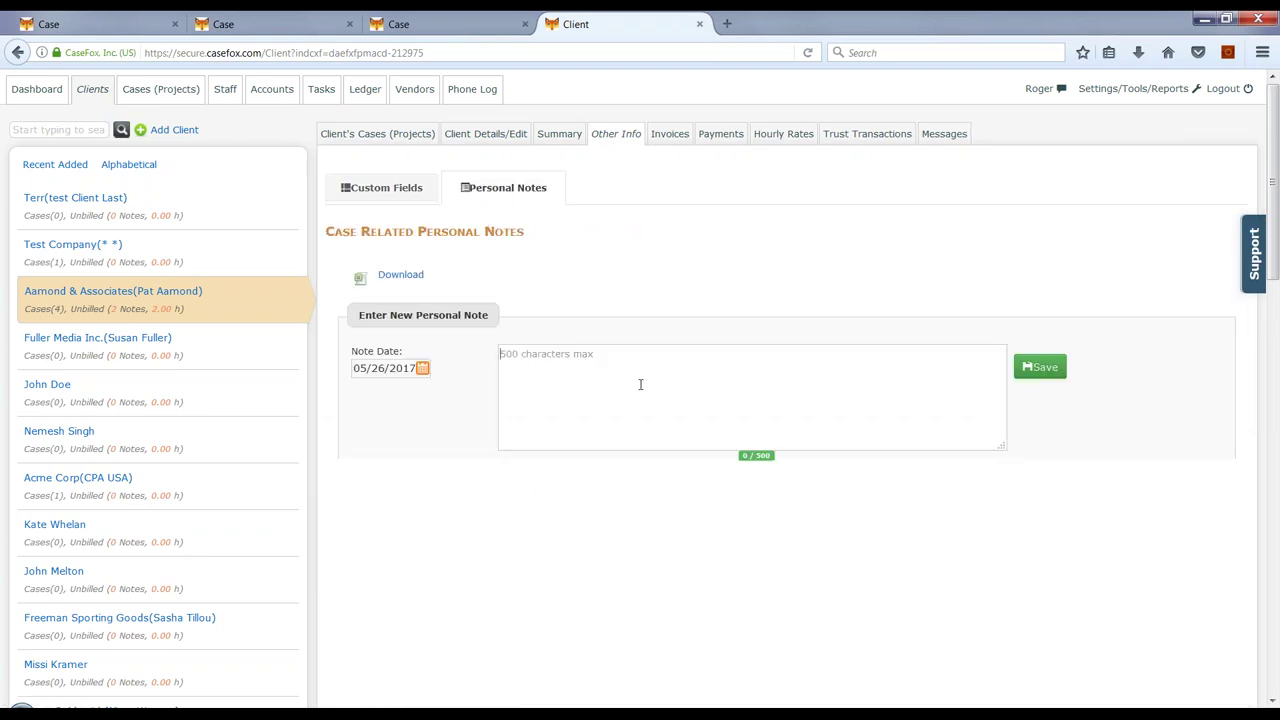
text(Client cla)
key(BackSpace)
key(BackSpace)
text(alled to discuss something)
click(1039, 367)
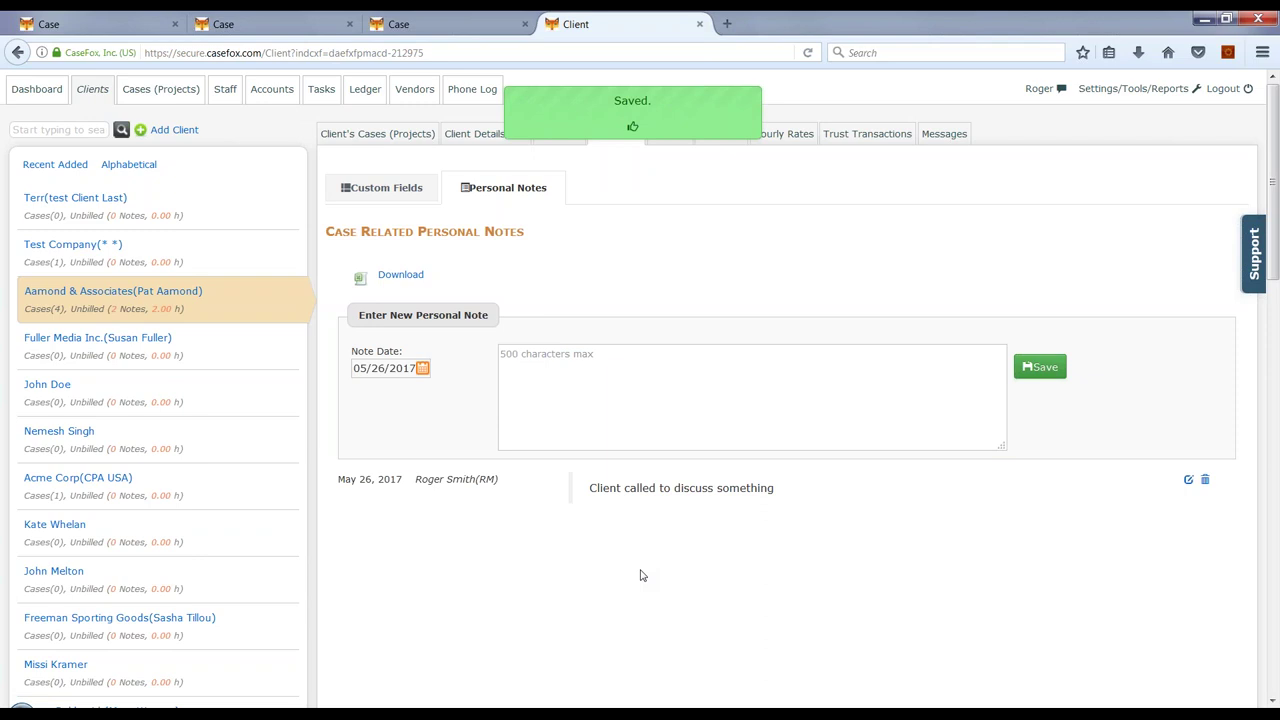
- Check where personal notes can be entered for case Test3
click(175, 98)
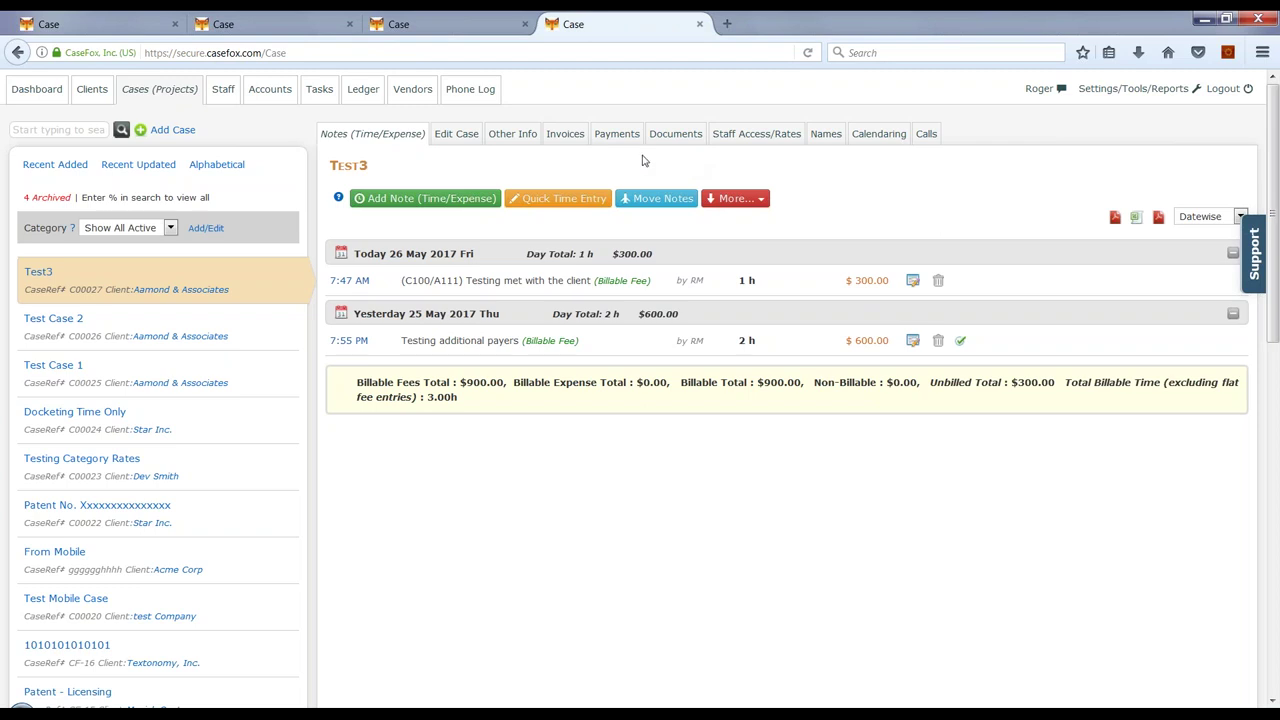
click(510, 140)
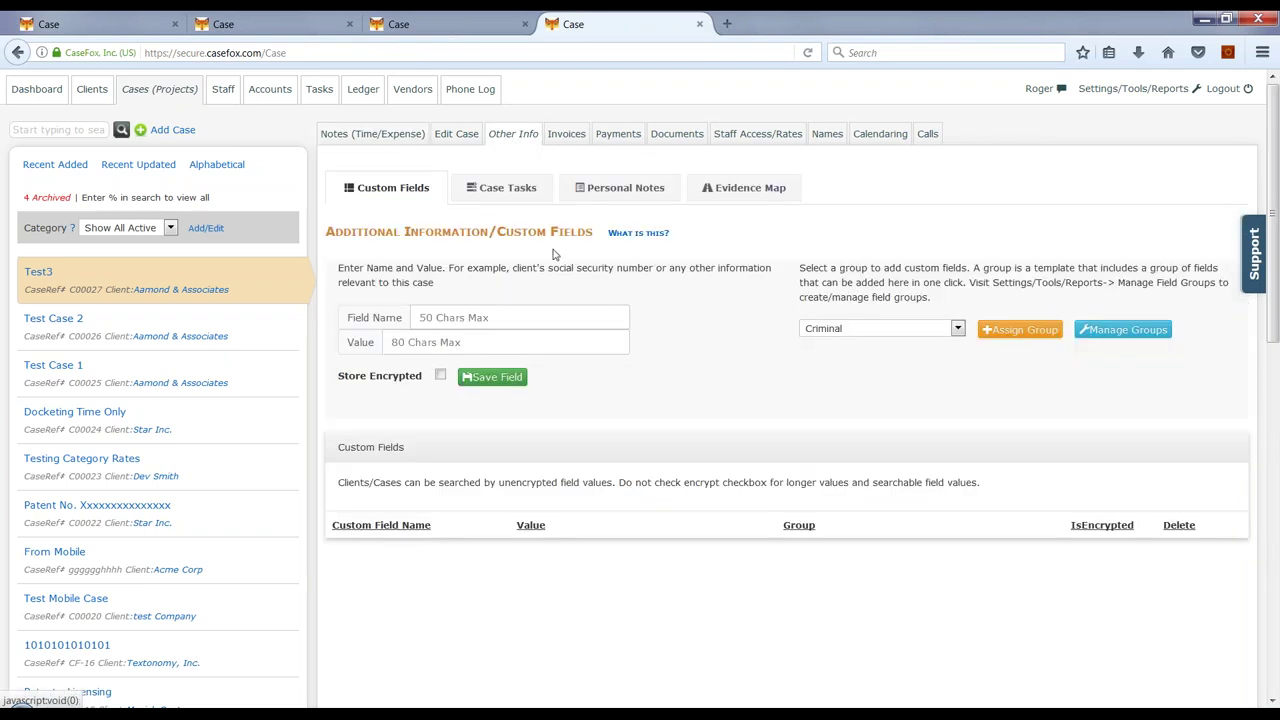
click(620, 194)
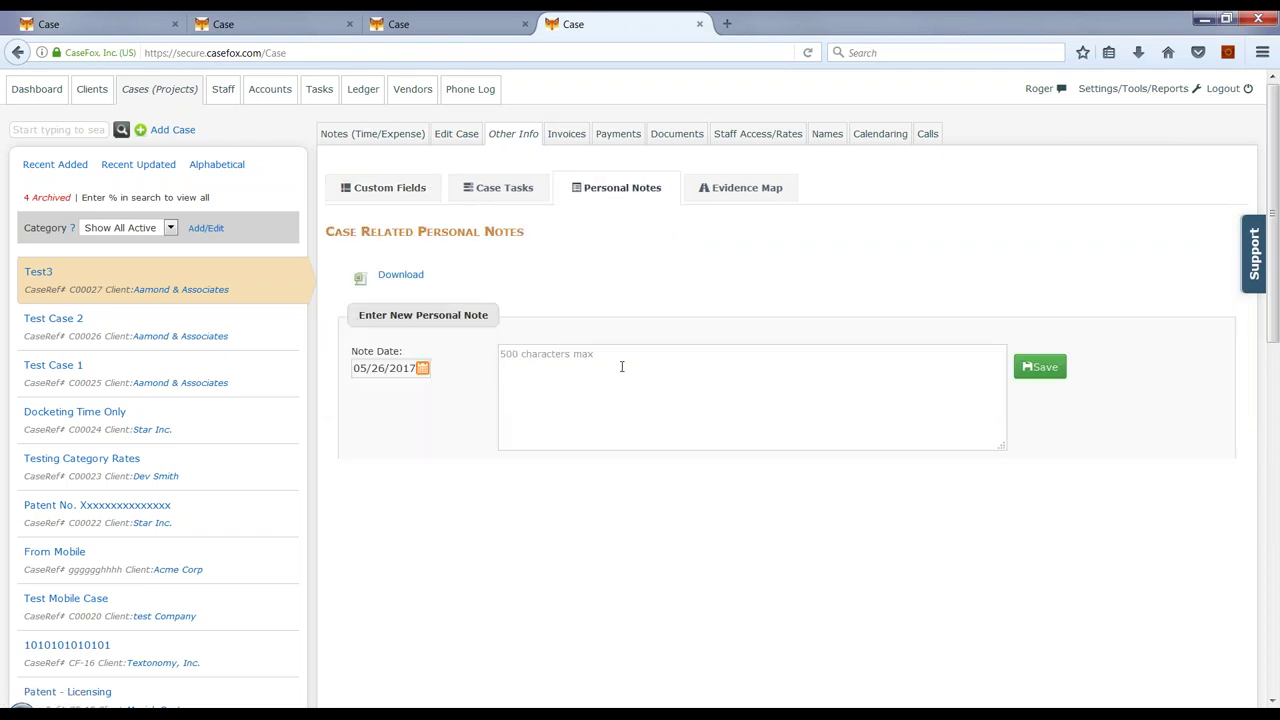
- Look at the case tasks of Test3, including the new task form and its Notify choices, without saving a task
click(499, 188)
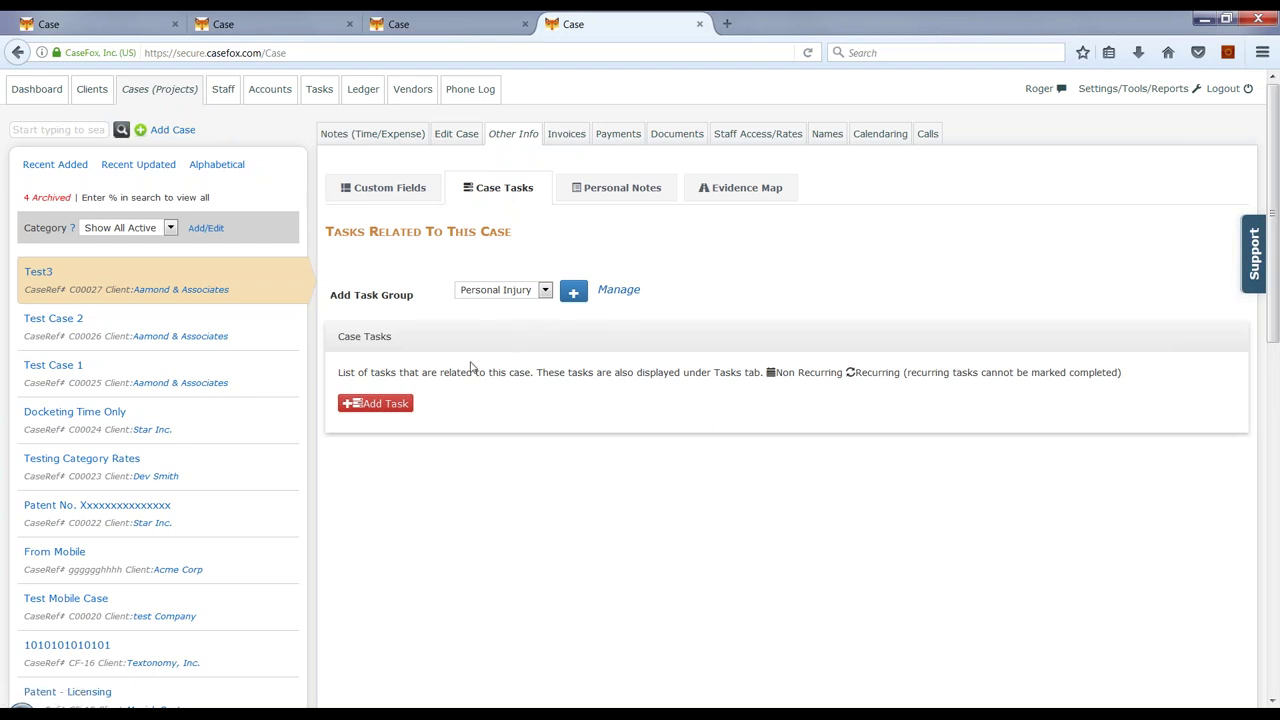
click(404, 403)
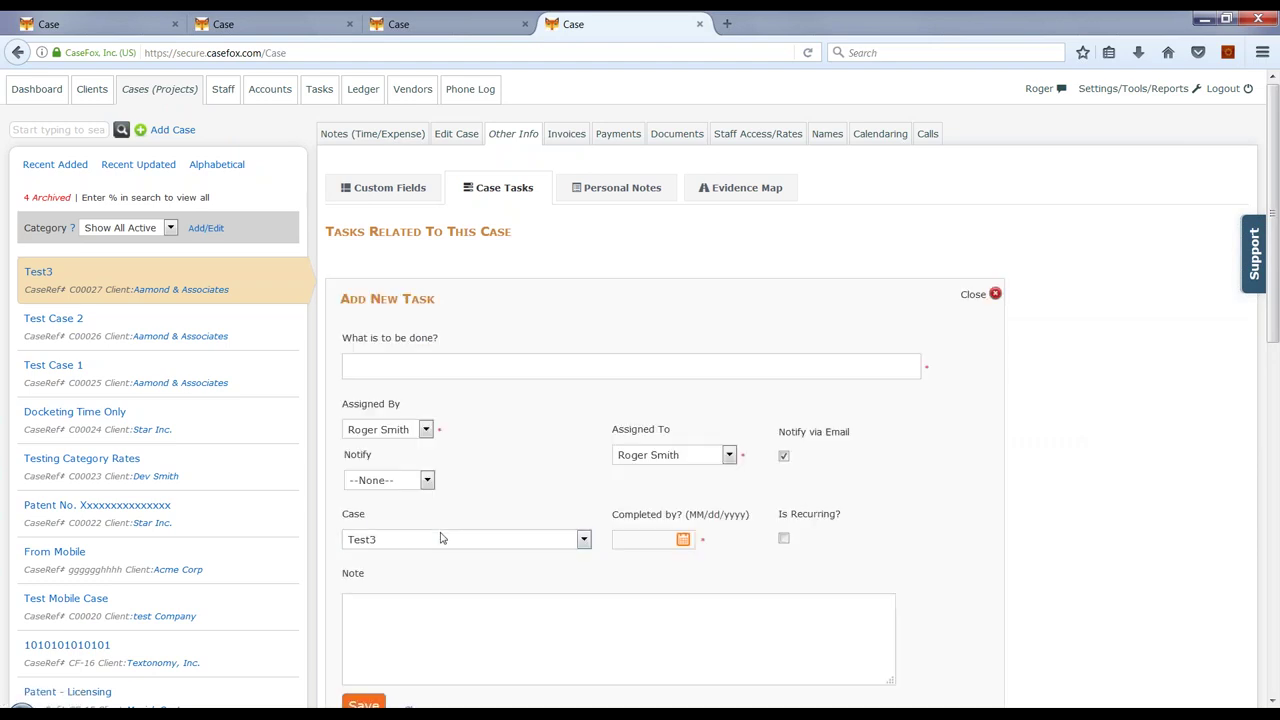
click(426, 482)
click(489, 461)
click(975, 294)
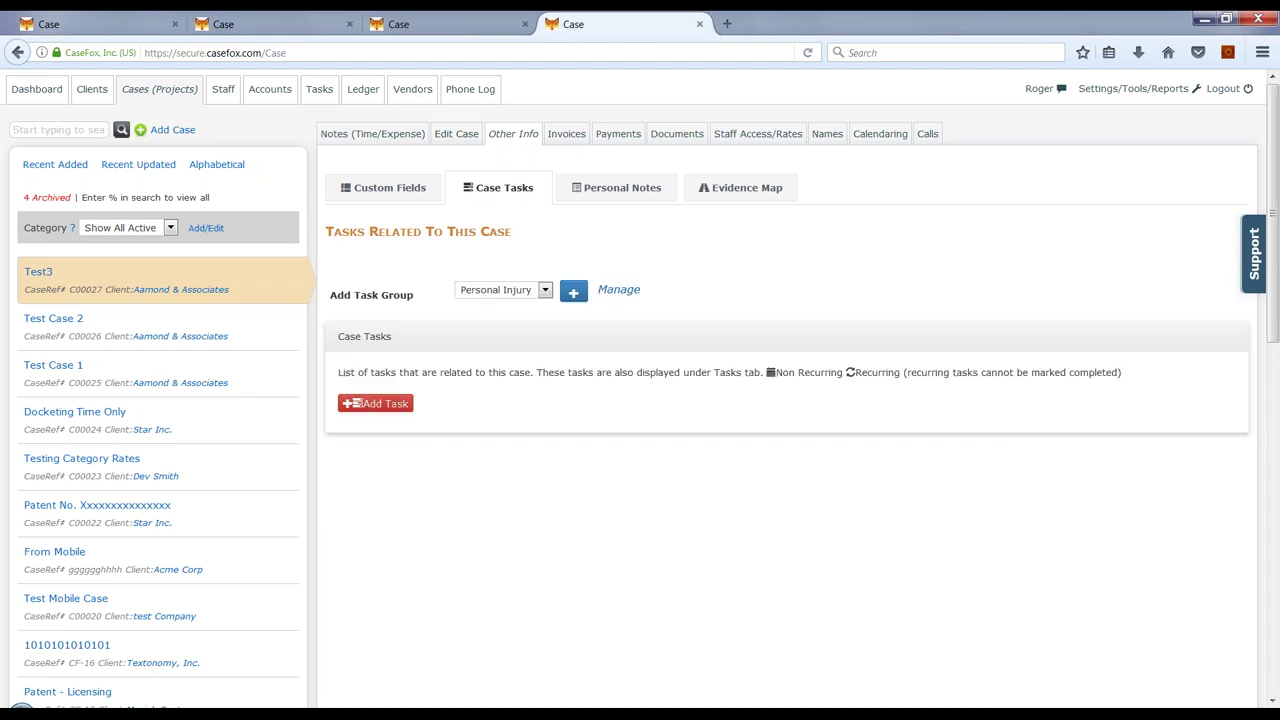
- Try a simple calendar event of type Divisional Filing for case Test3, and close the form without saving
click(865, 140)
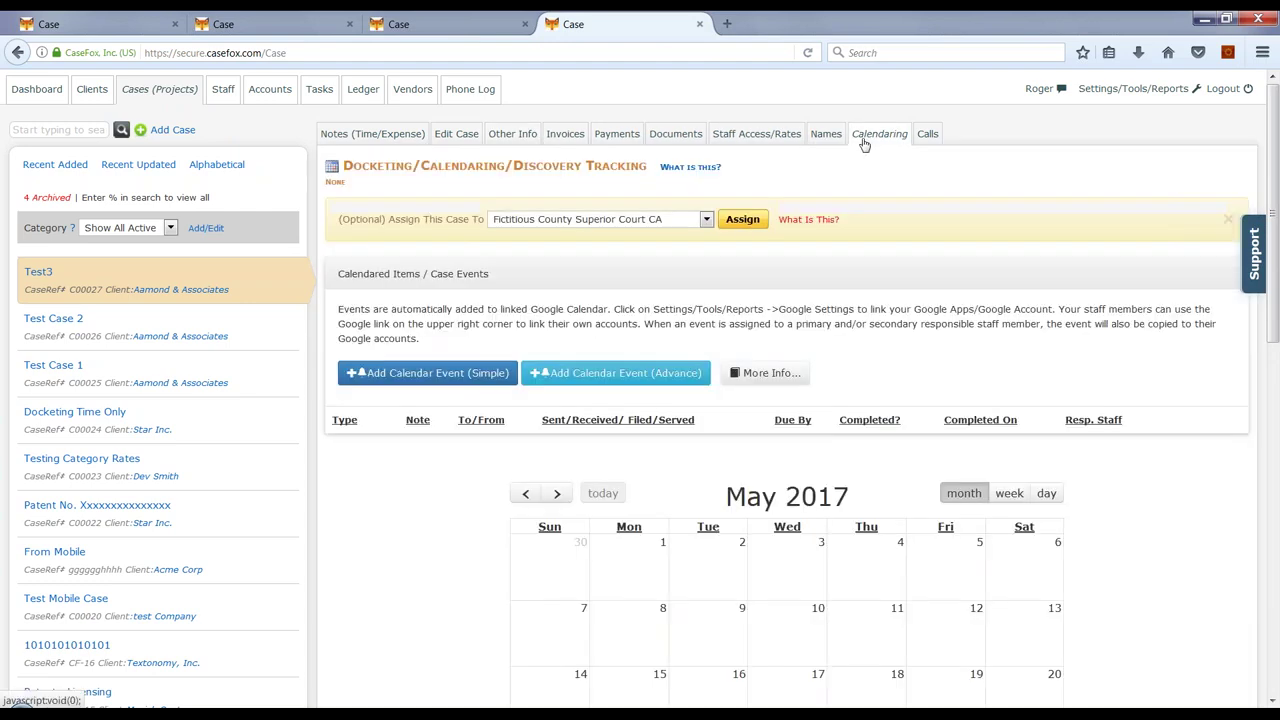
click(479, 377)
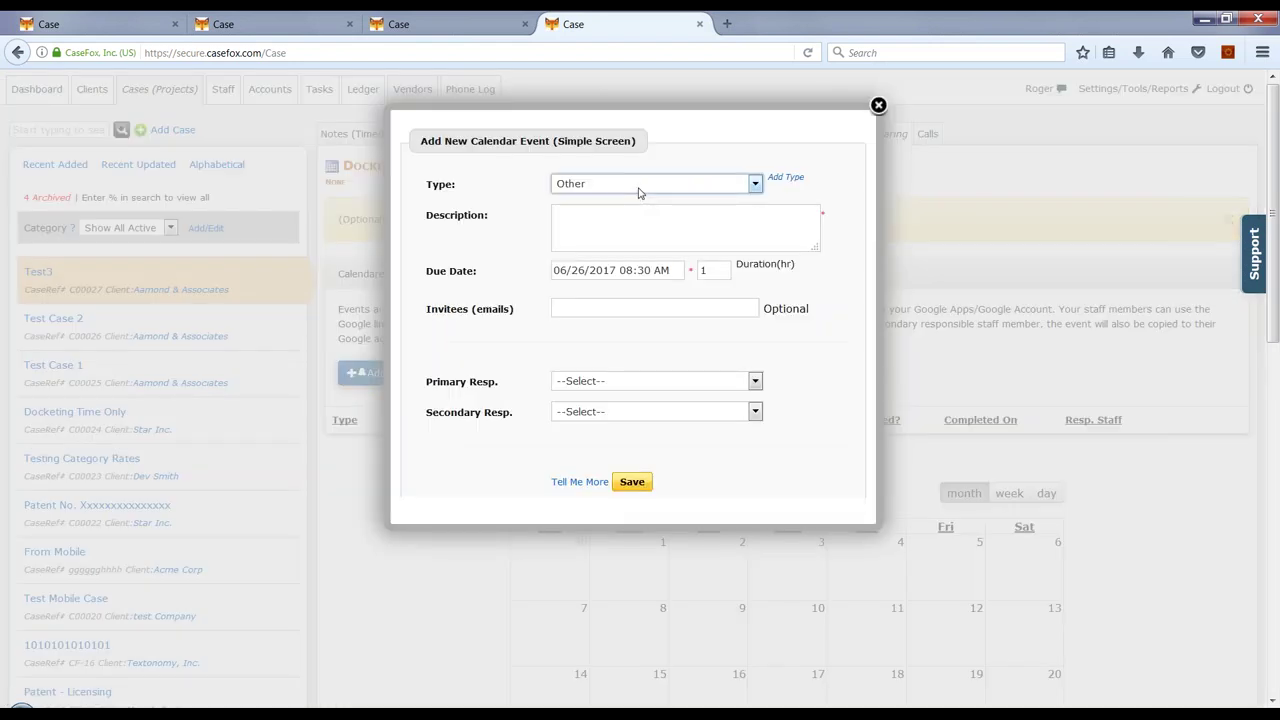
click(640, 193)
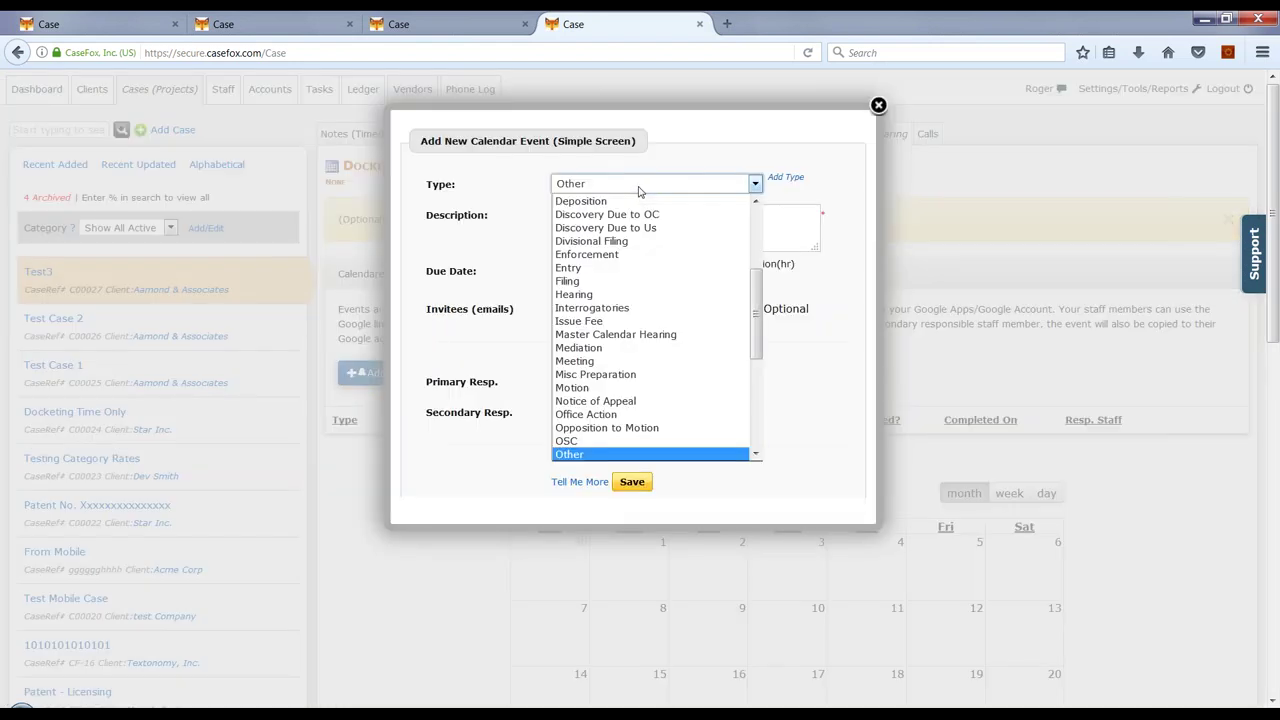
click(600, 242)
click(593, 224)
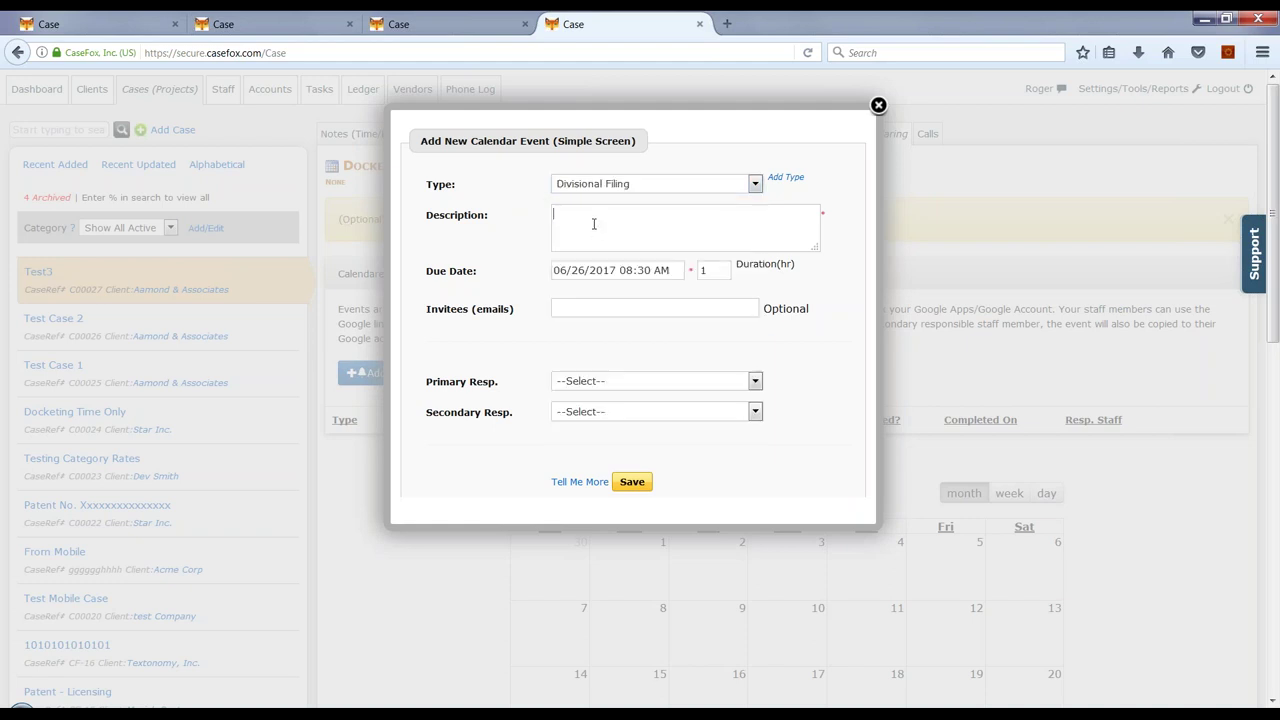
click(878, 105)
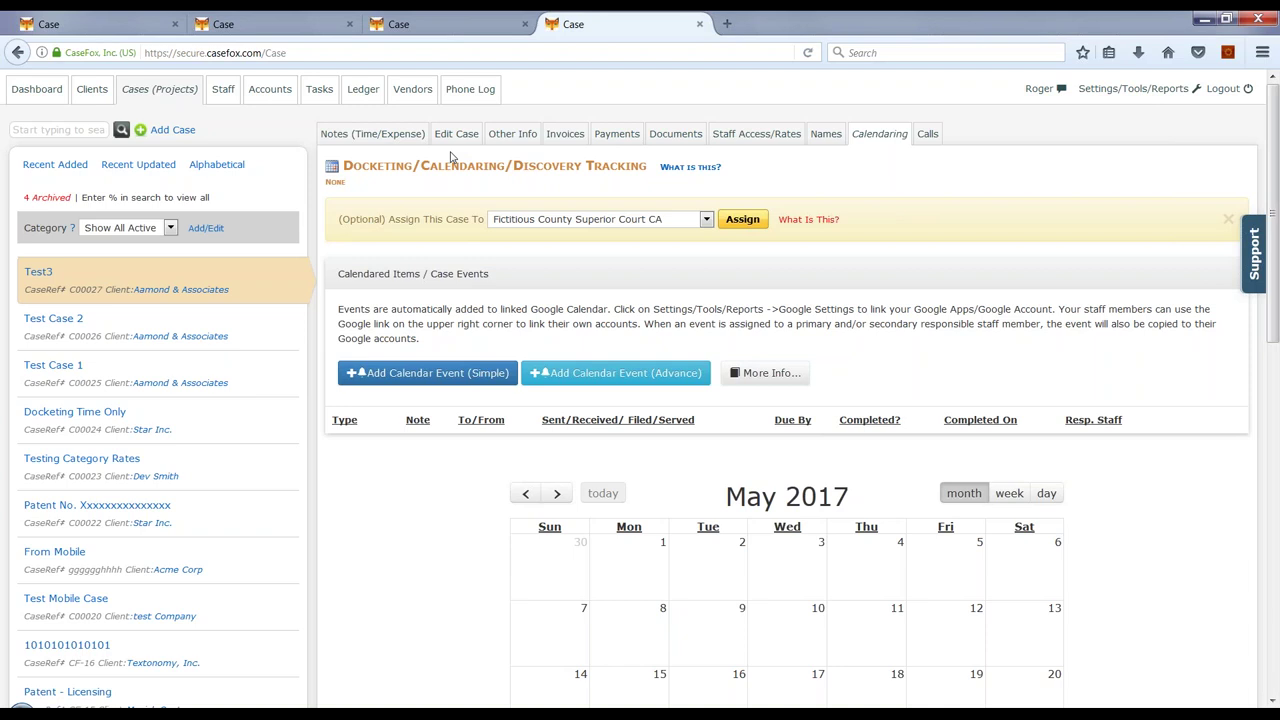
- Look at the quick time entry form for case Test3 and close it without saving
click(401, 136)
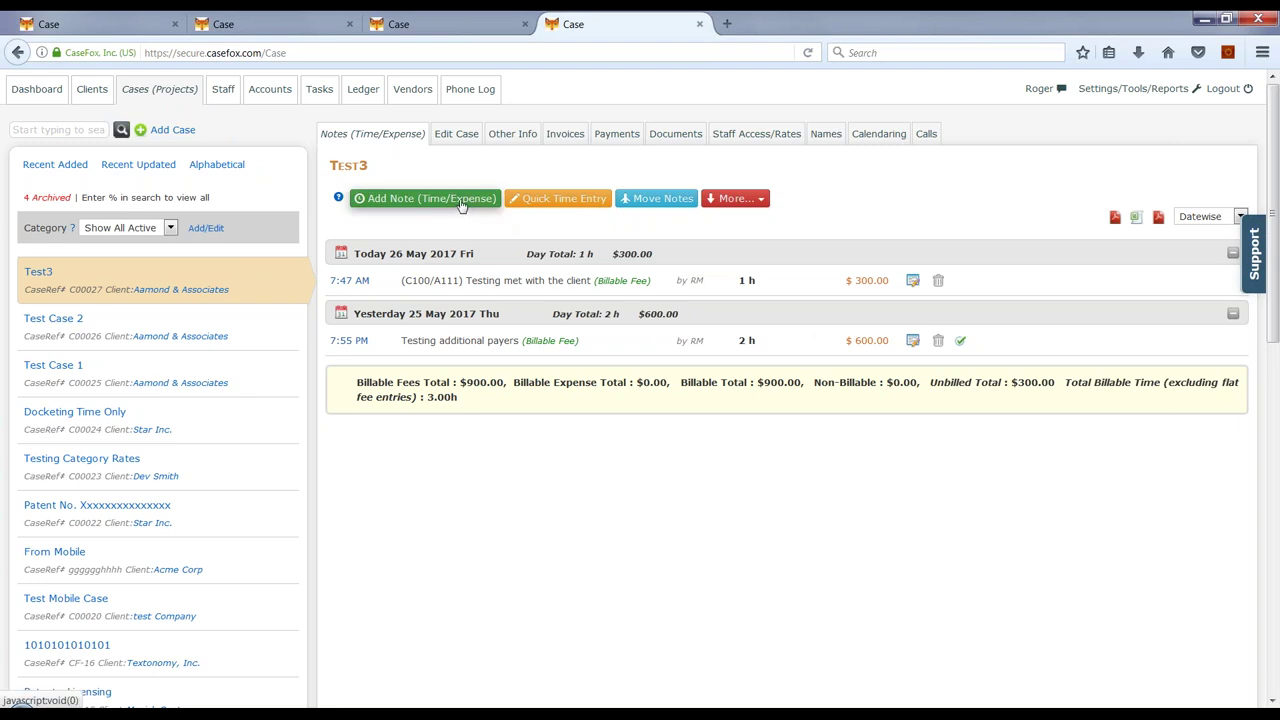
click(540, 199)
click(611, 219)
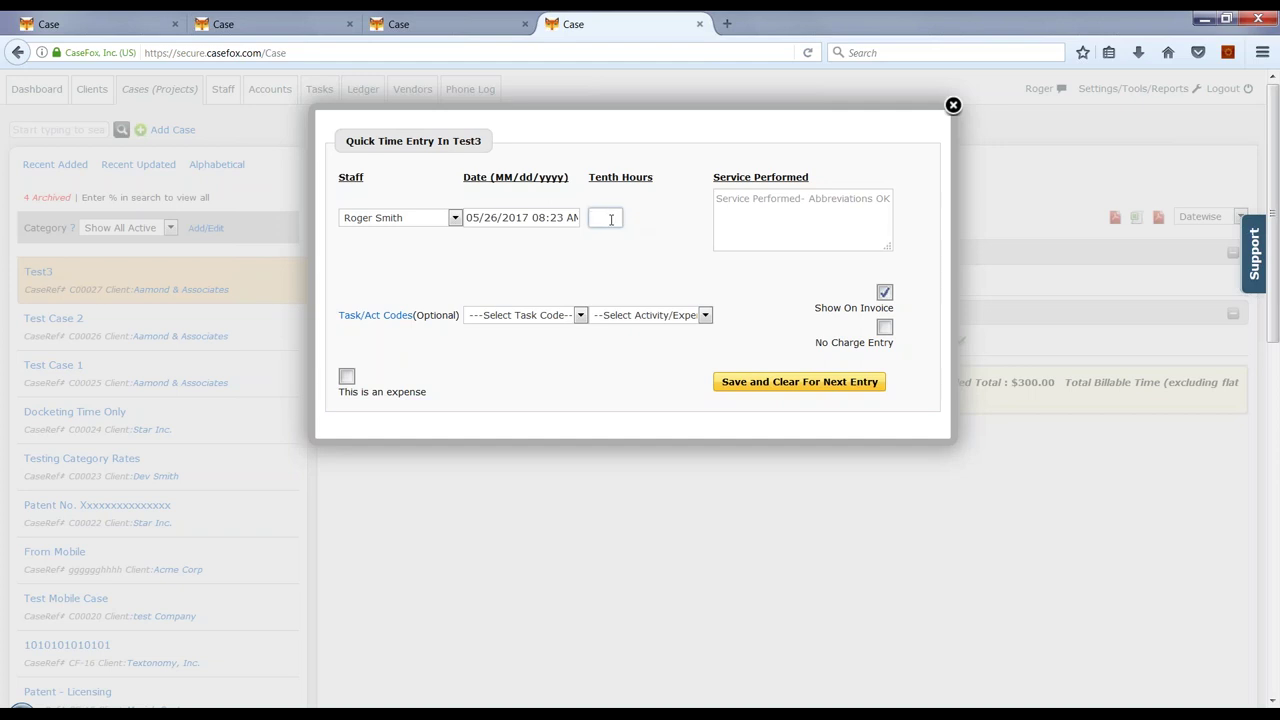
click(953, 105)
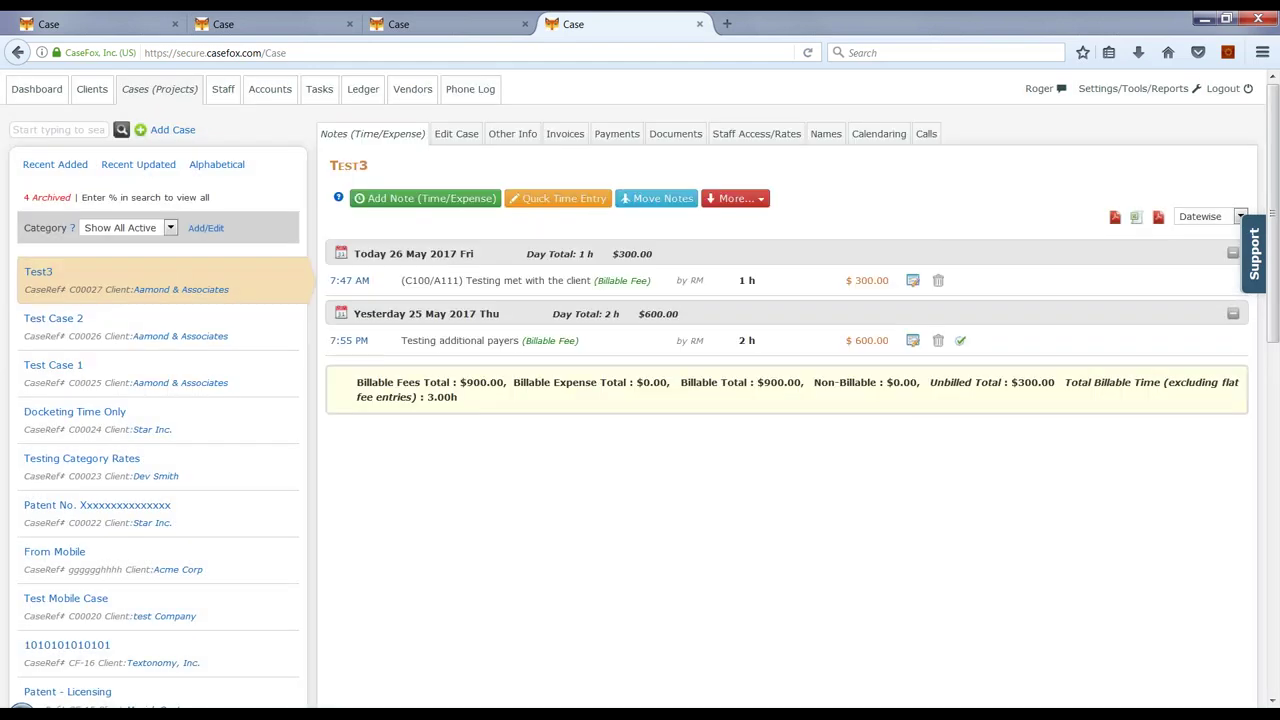
- Fill in a new time entry for Test3 with cost 300 and service performed "Client meeting", and try to save it
click(455, 205)
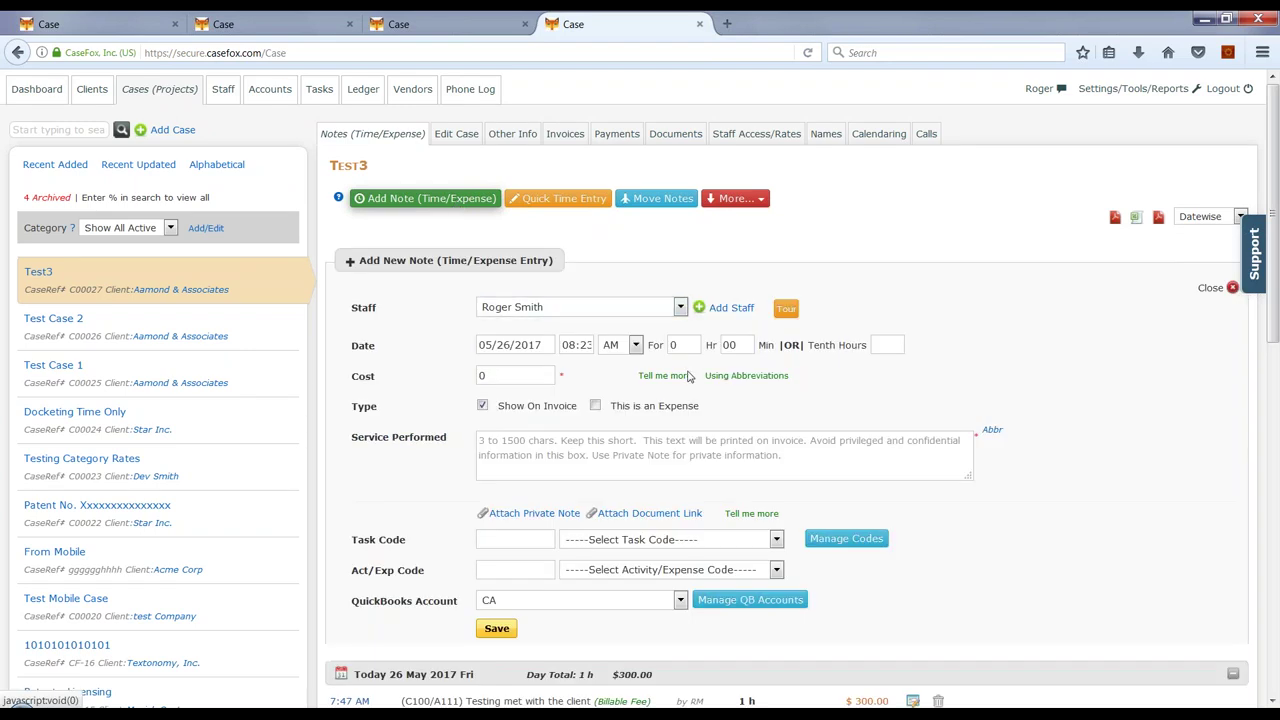
click(521, 372)
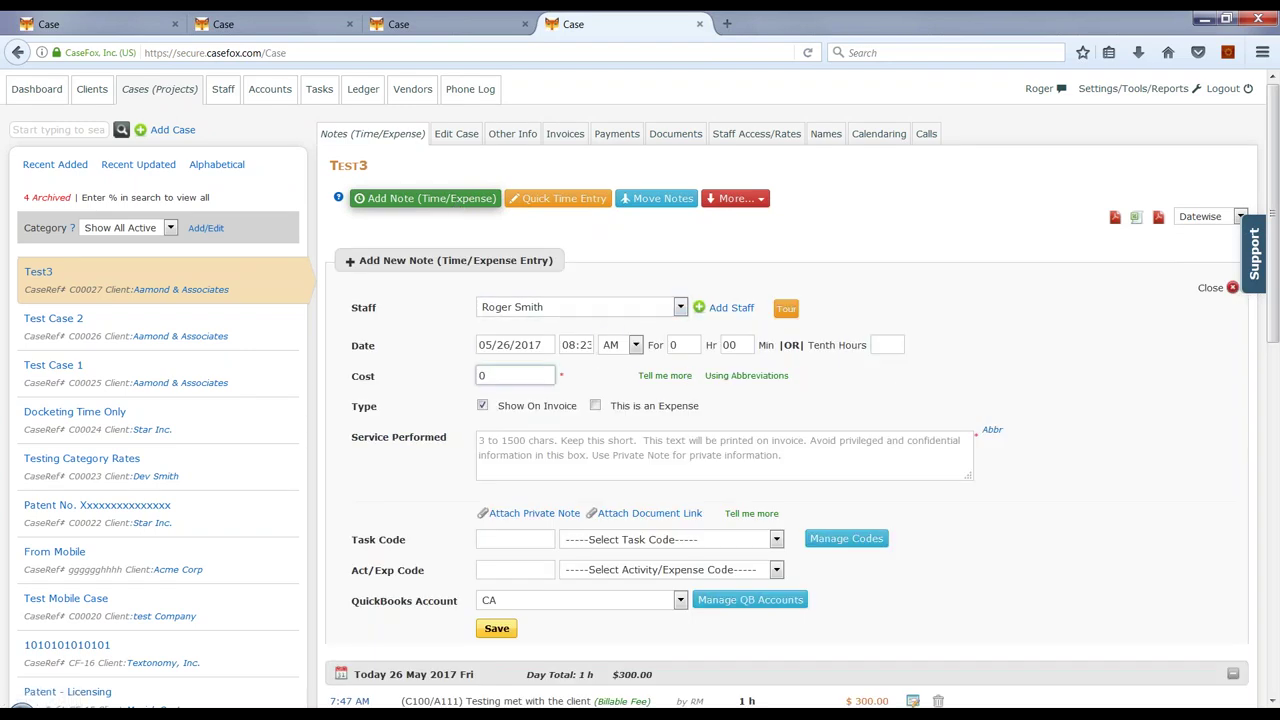
key(BackSpace)
text(300)
click(521, 456)
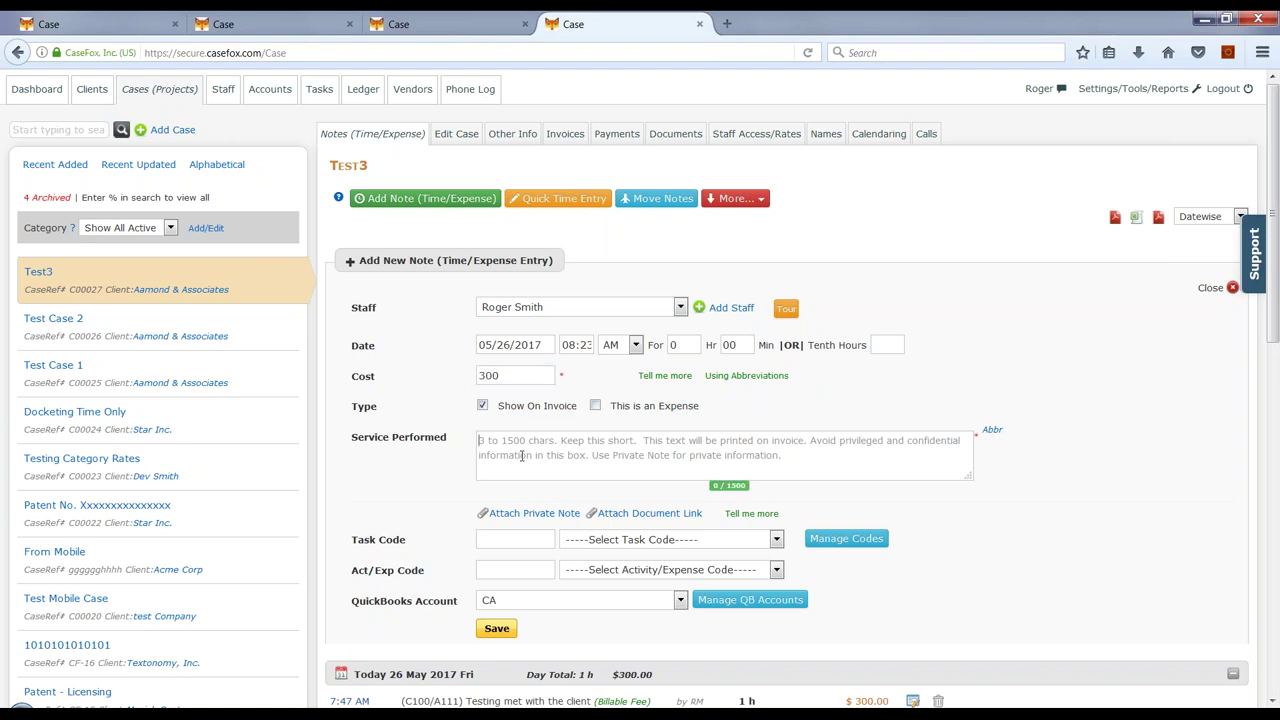
text(Client meeting)
click(498, 631)
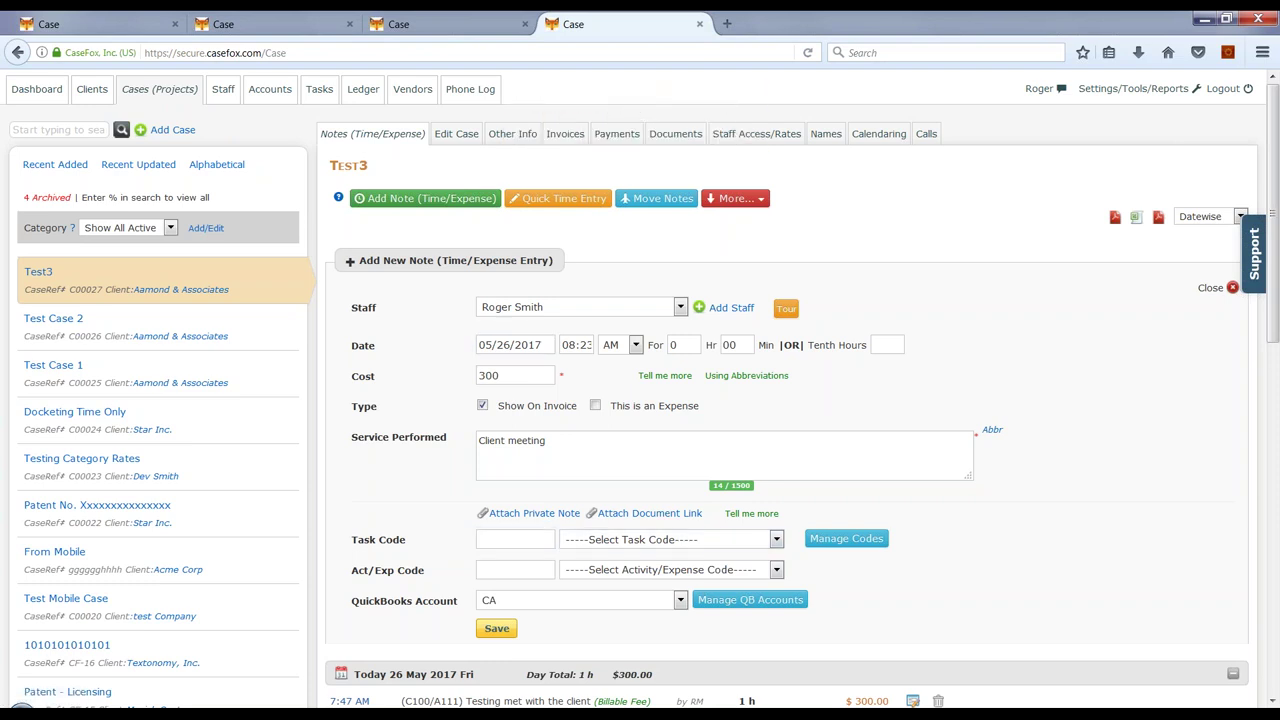
- Assign task code C100 - Fact Gathering and activity code A112 - Travel to the Client meeting entry, save it and check its listing
click(607, 540)
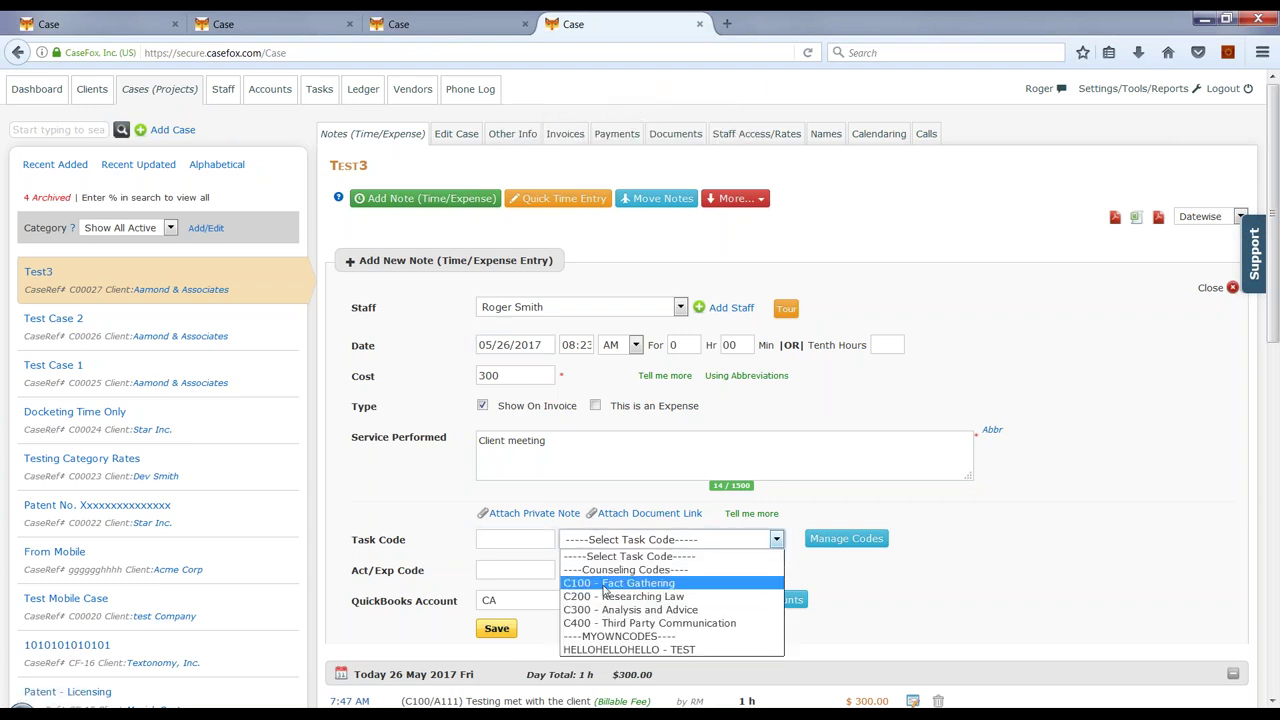
click(604, 586)
click(603, 570)
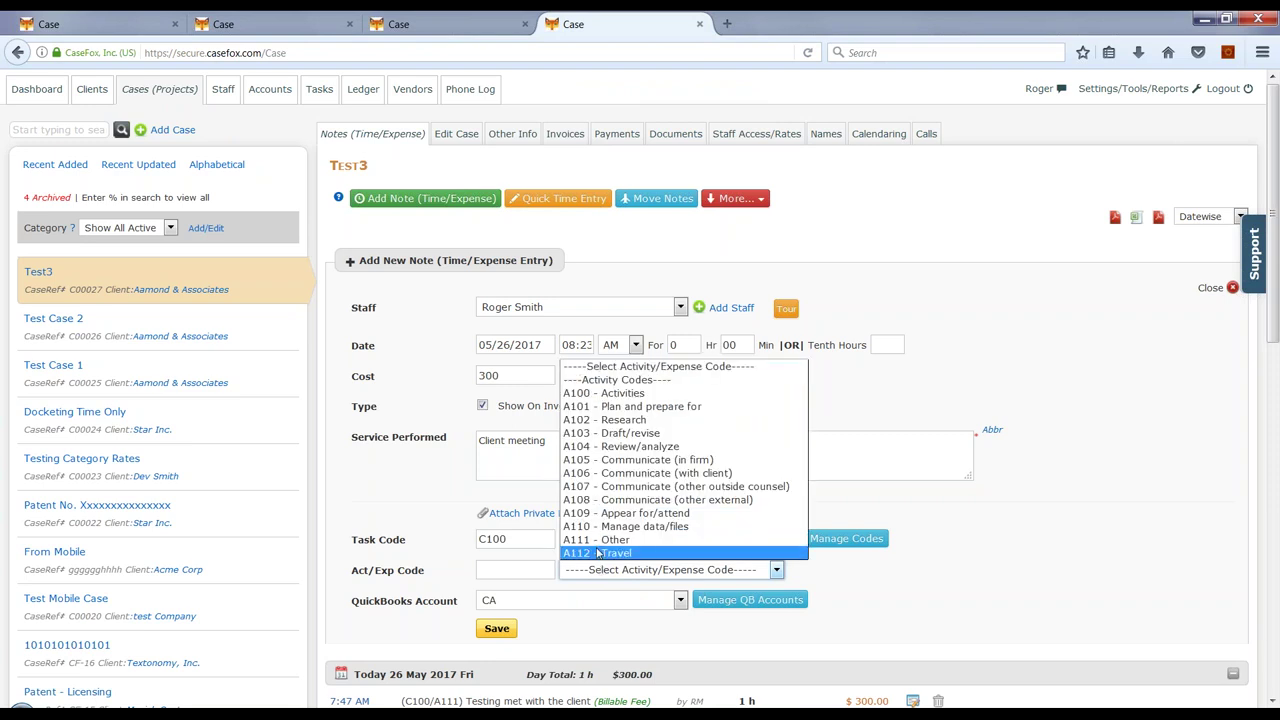
click(598, 553)
click(497, 628)
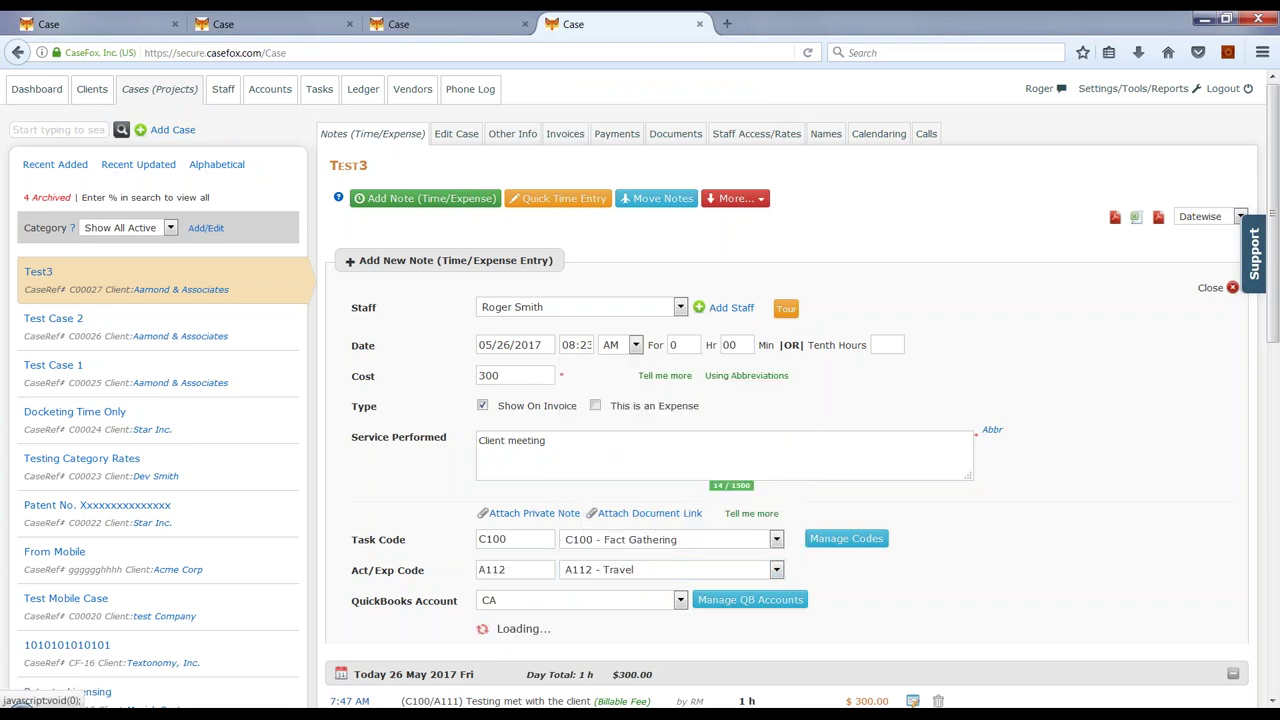
click(1230, 288)
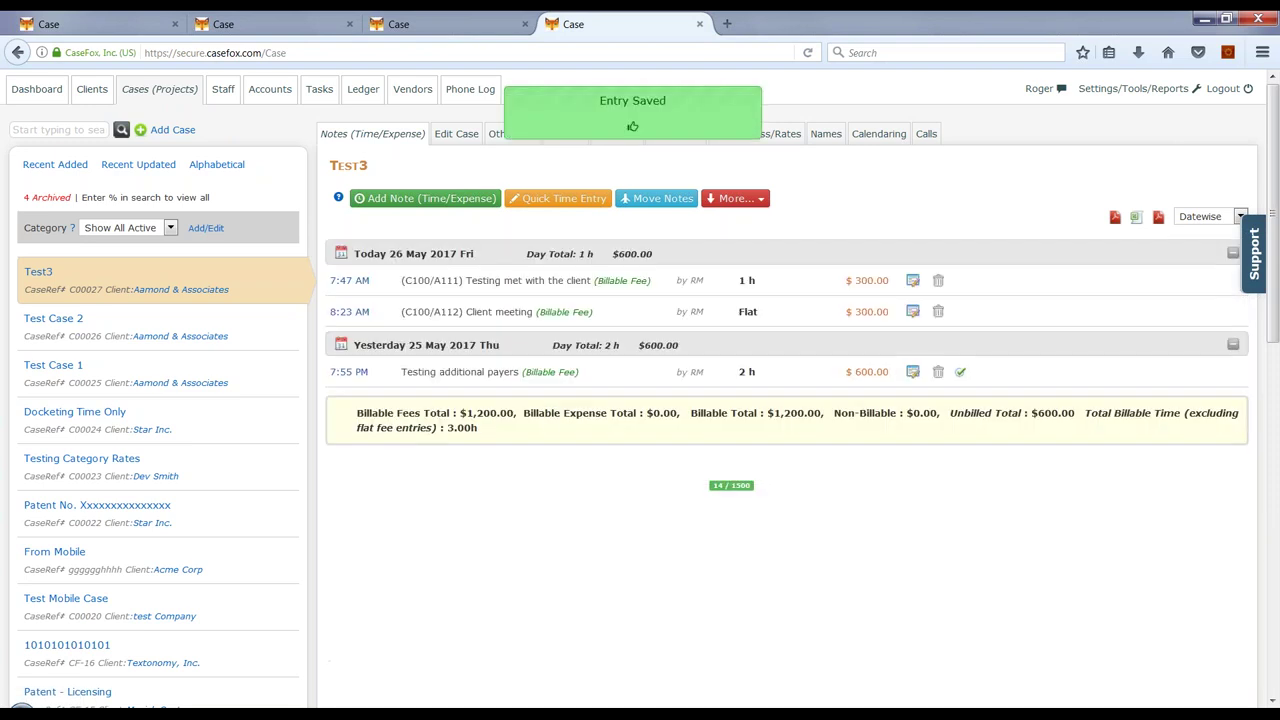
double_click(759, 312)
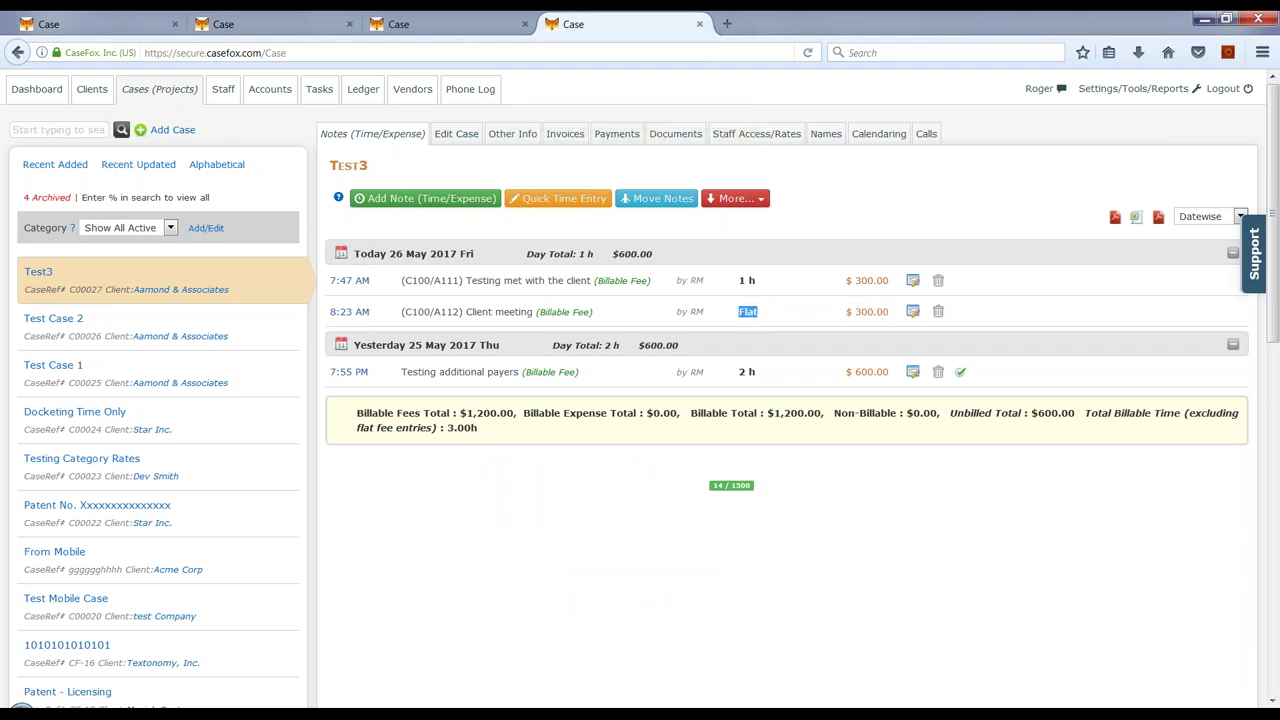
click(724, 317)
- Fill in a new expense entry for Test3 with cost 225 and service performed "Filing fee", and try to save it
click(466, 205)
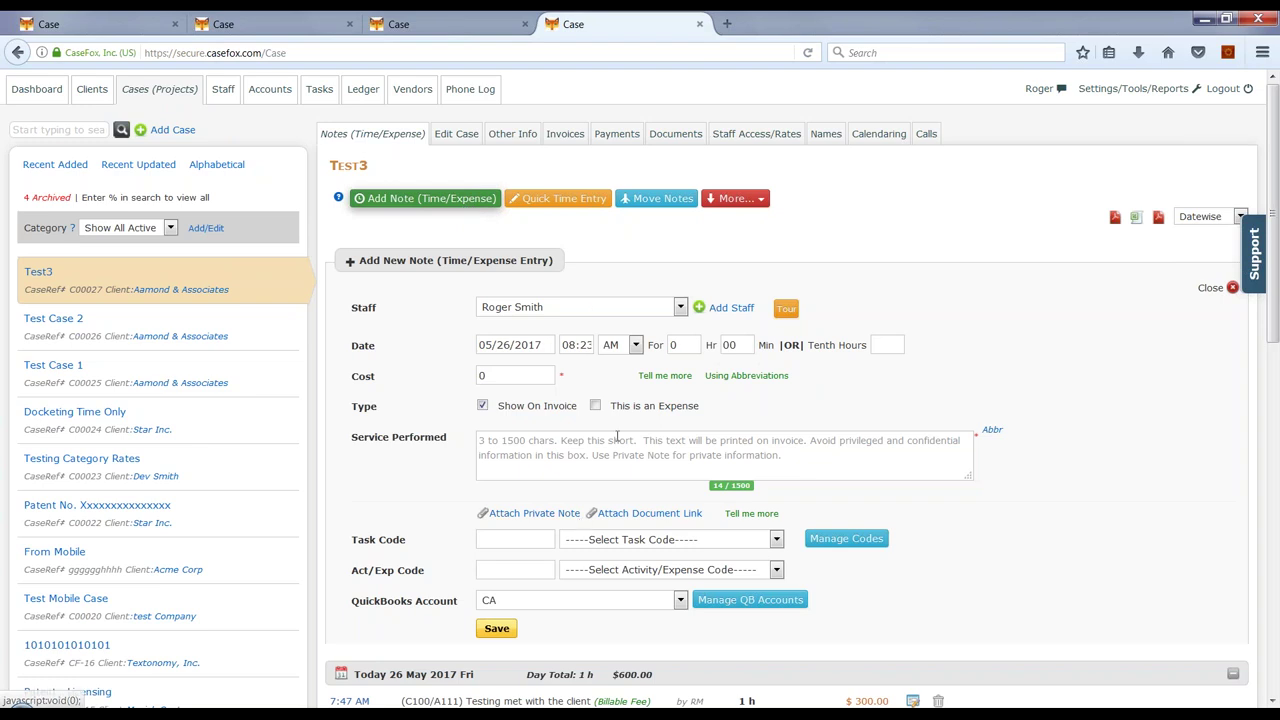
click(595, 405)
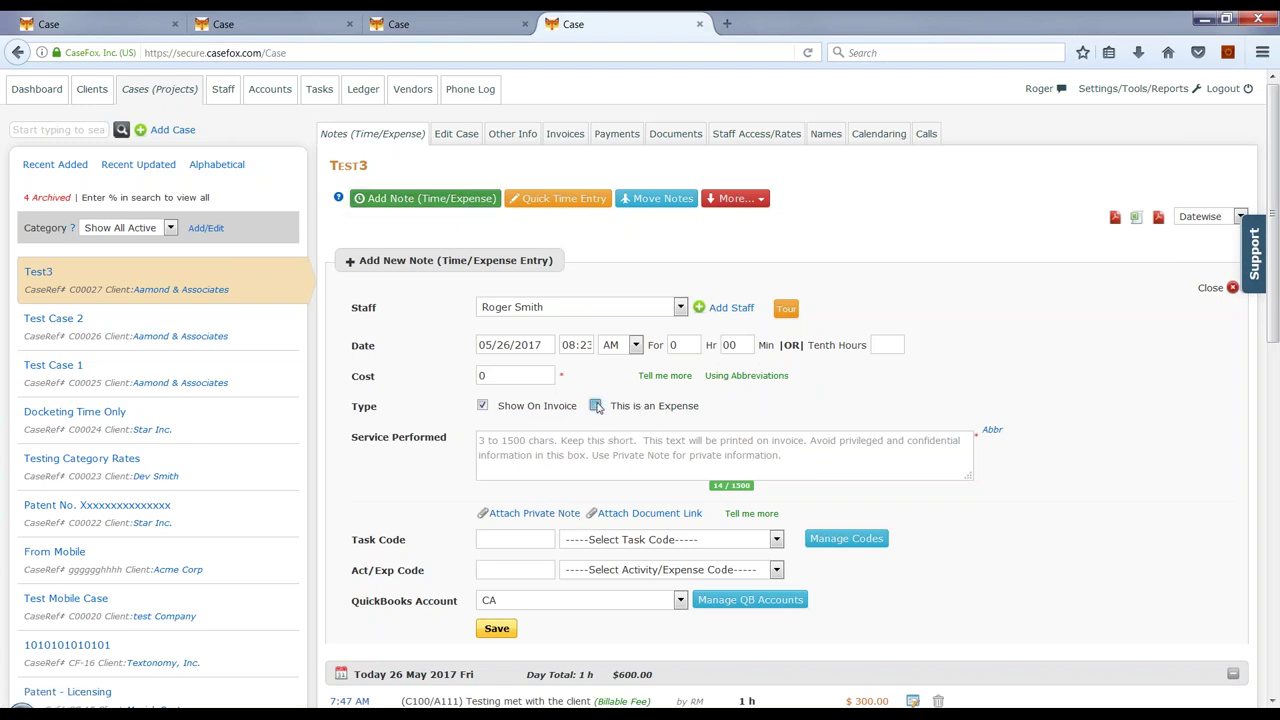
double_click(508, 377)
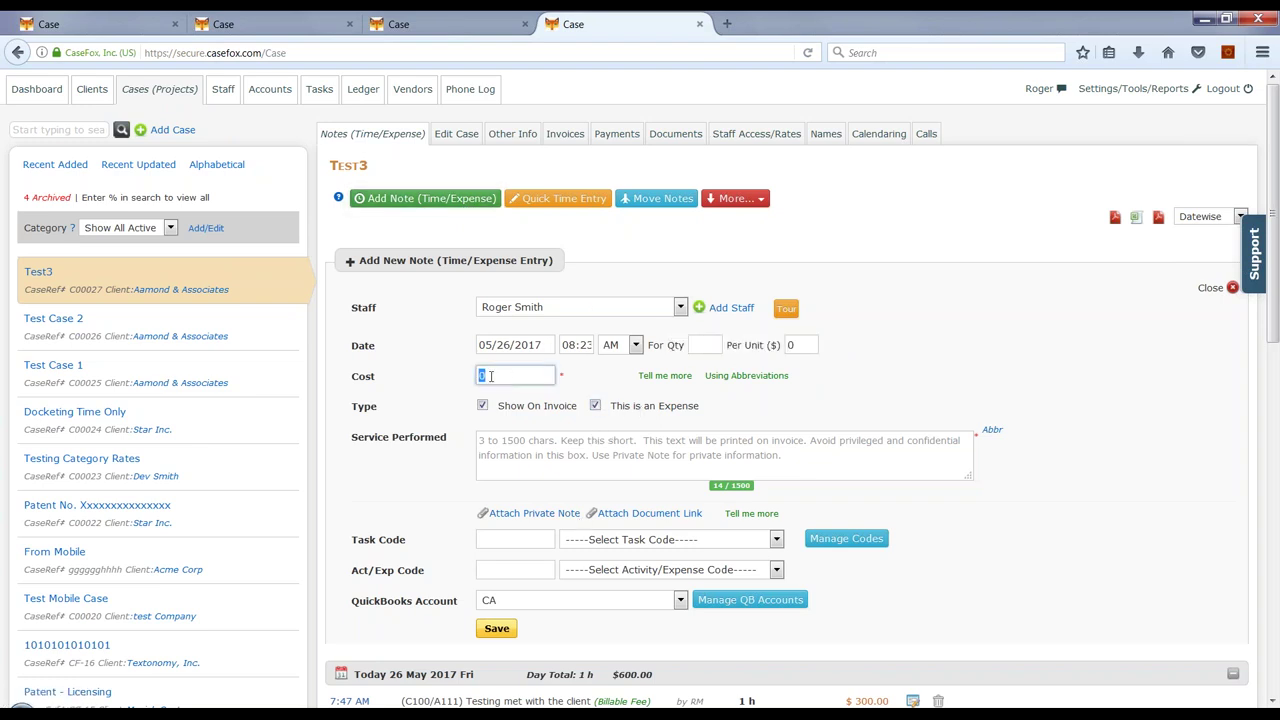
text(225)
click(480, 441)
text(Fi)
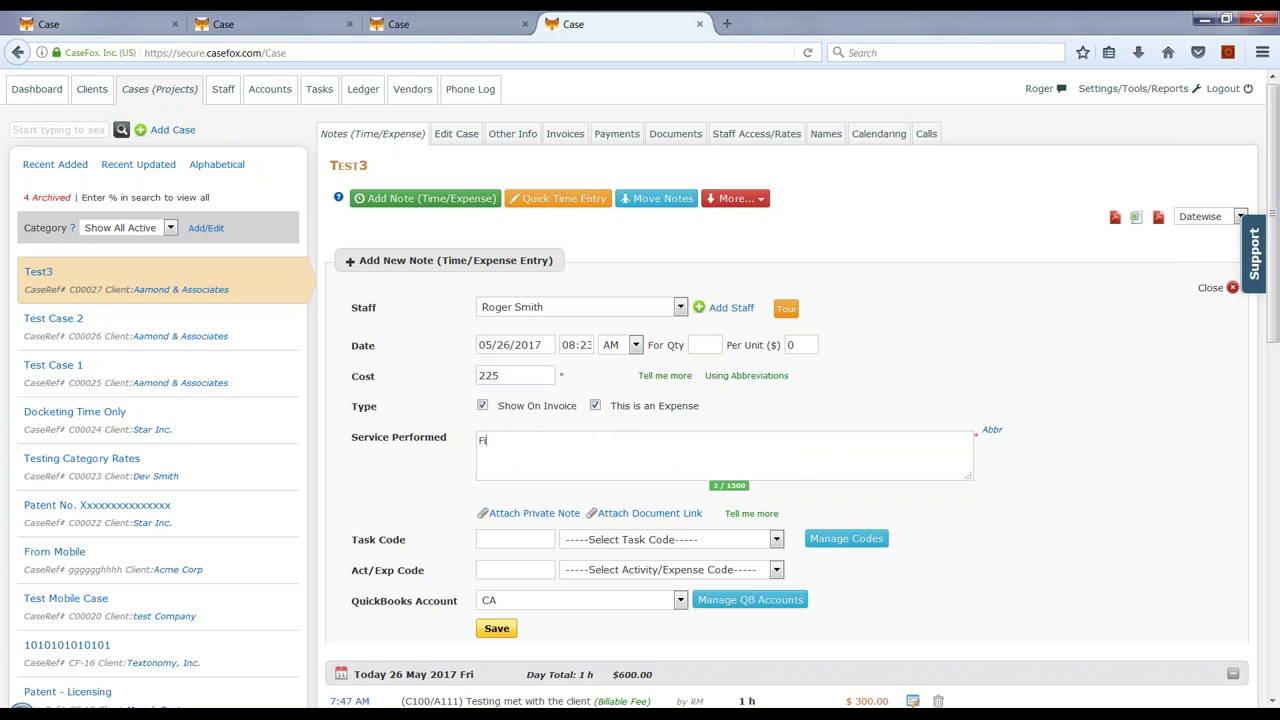
text(ling fee)
click(497, 628)
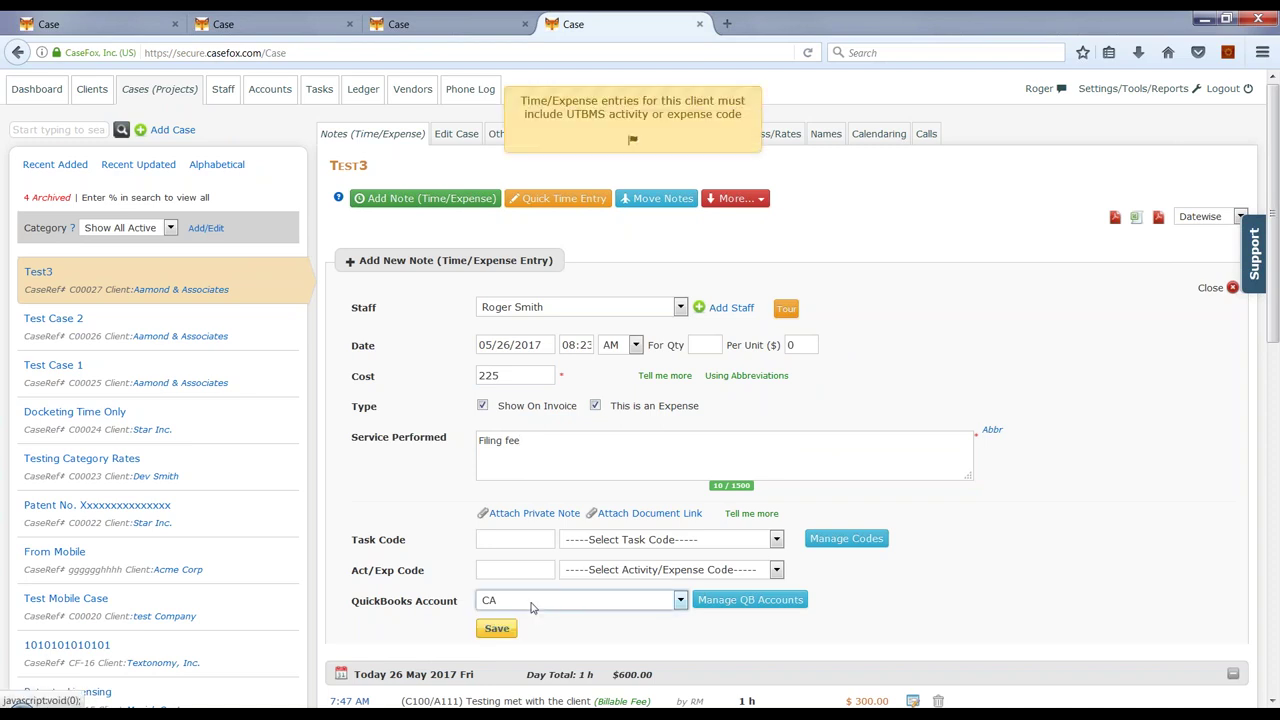
- Assign task code C200 - Researching Law and activity code A111 - Other to the Filing fee expense, save it and check its listing
click(656, 541)
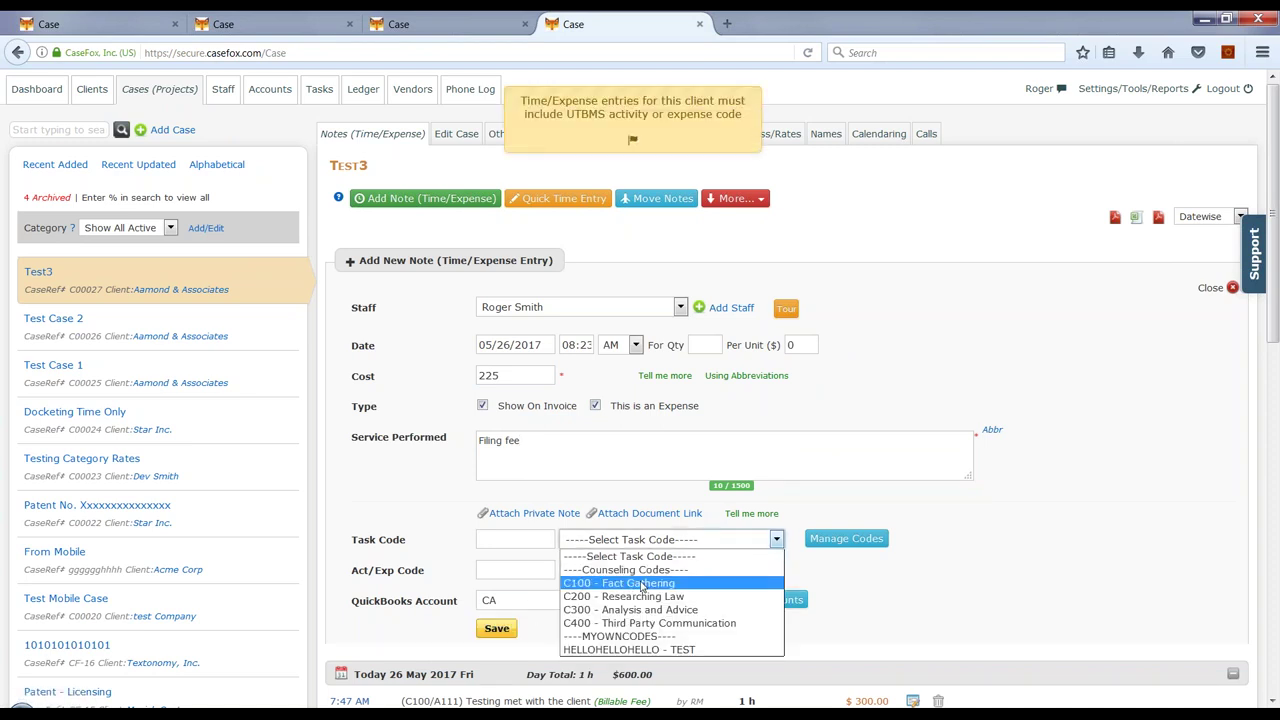
click(458, 584)
click(657, 572)
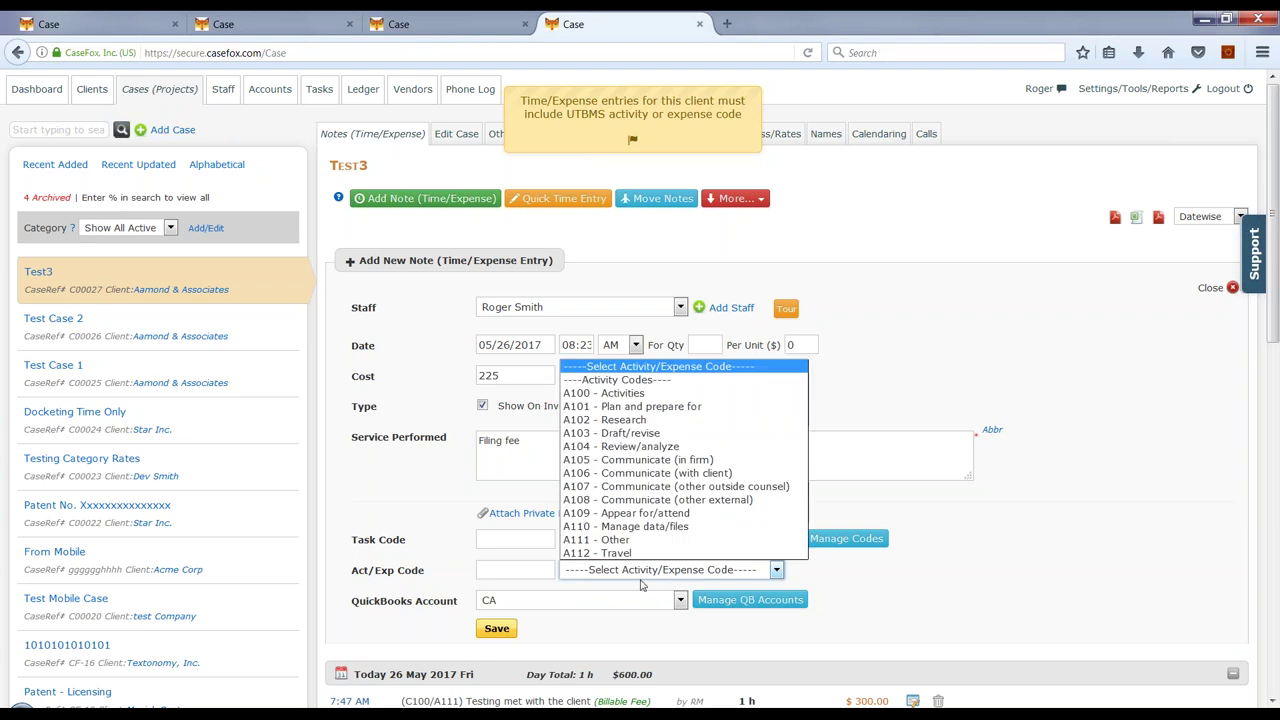
click(617, 541)
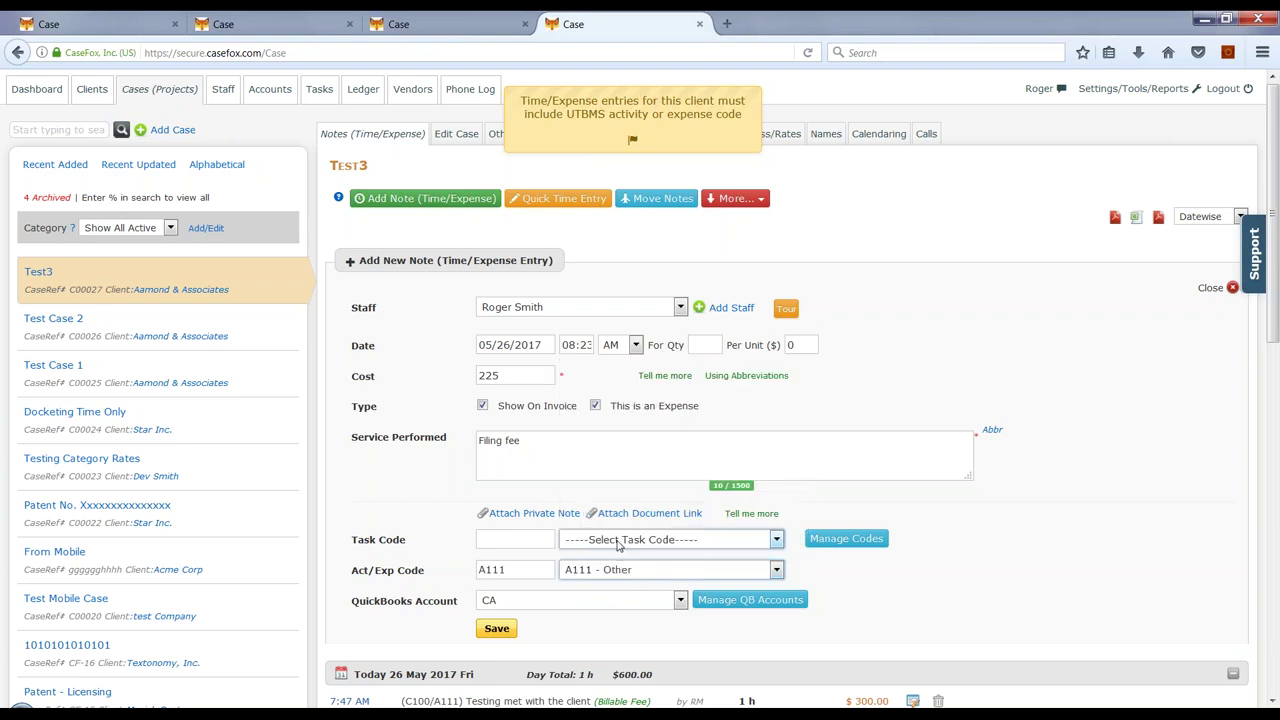
click(505, 628)
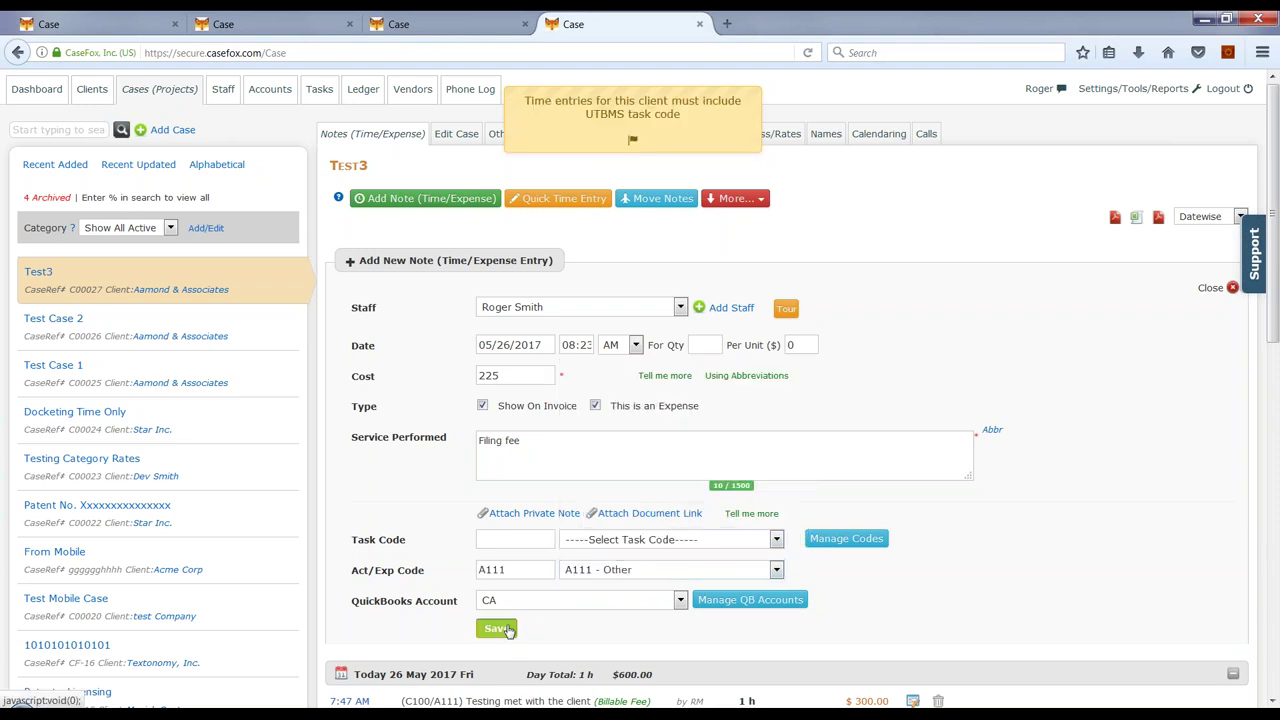
click(637, 539)
click(604, 597)
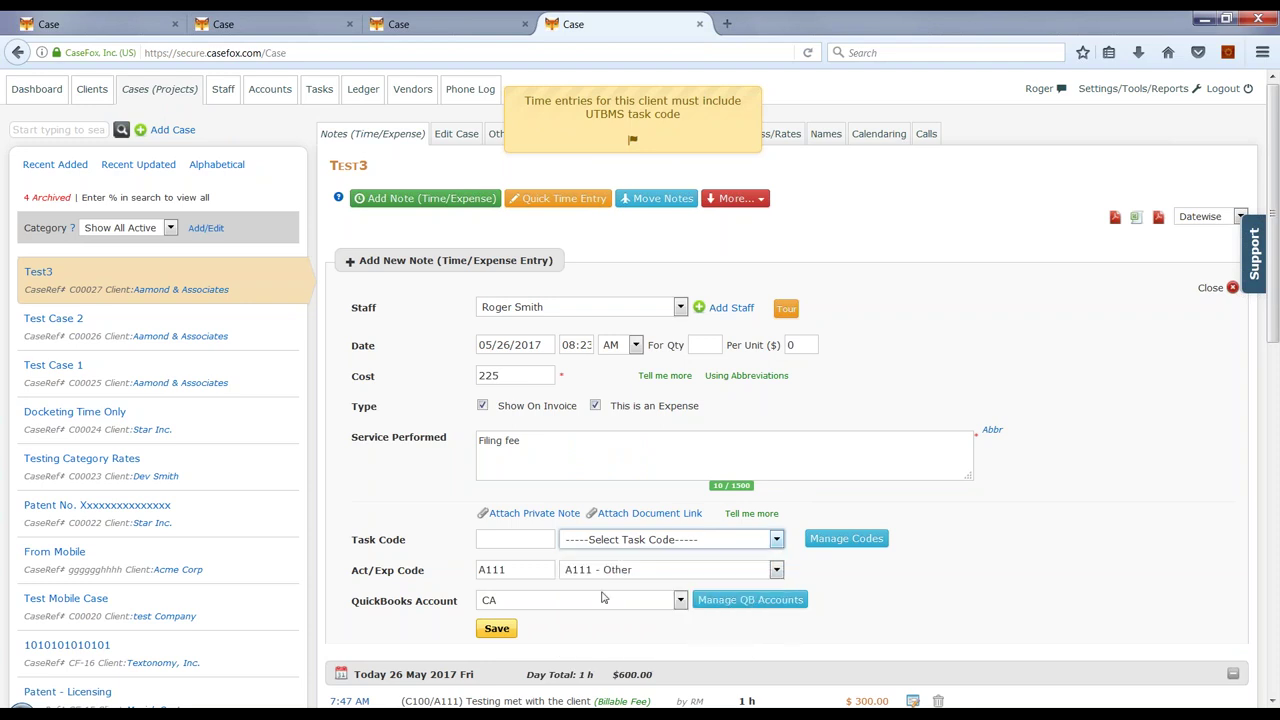
click(496, 628)
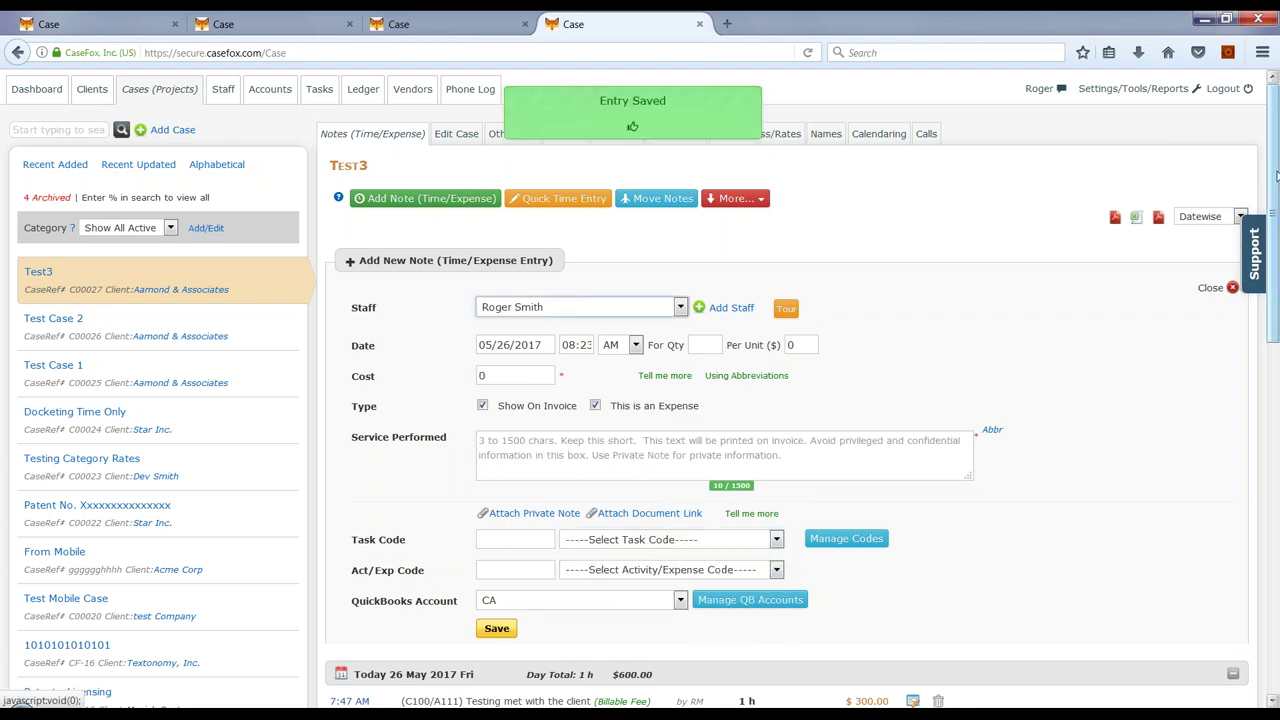
click(1211, 288)
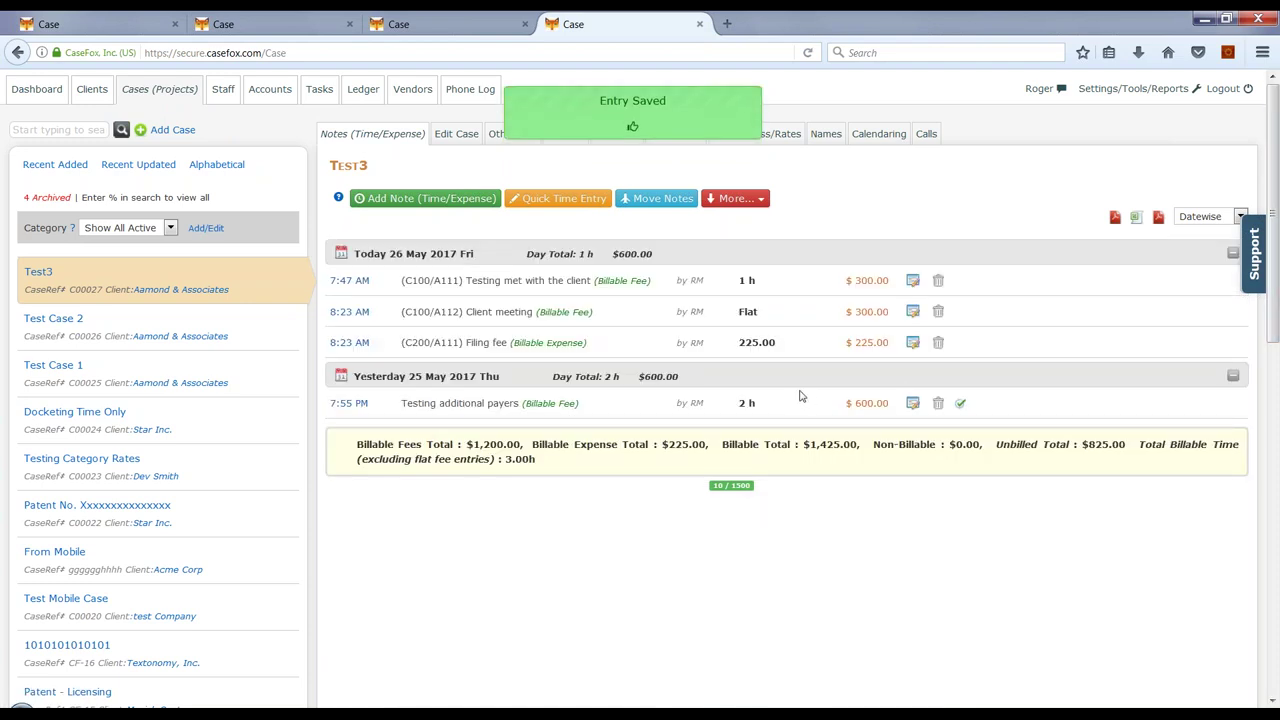
double_click(561, 343)
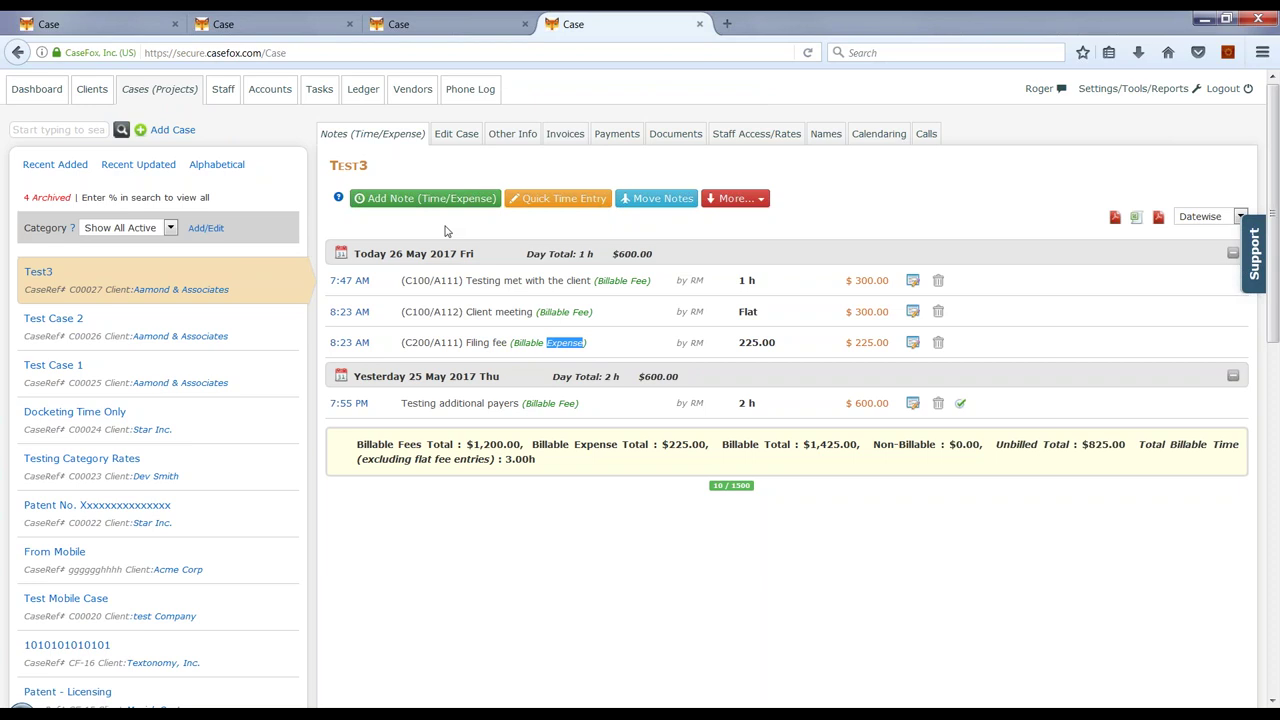
- Look at Test3's invoices, and enable New Invoices in Draft mode in the invoice/general settings and update them
click(836, 207)
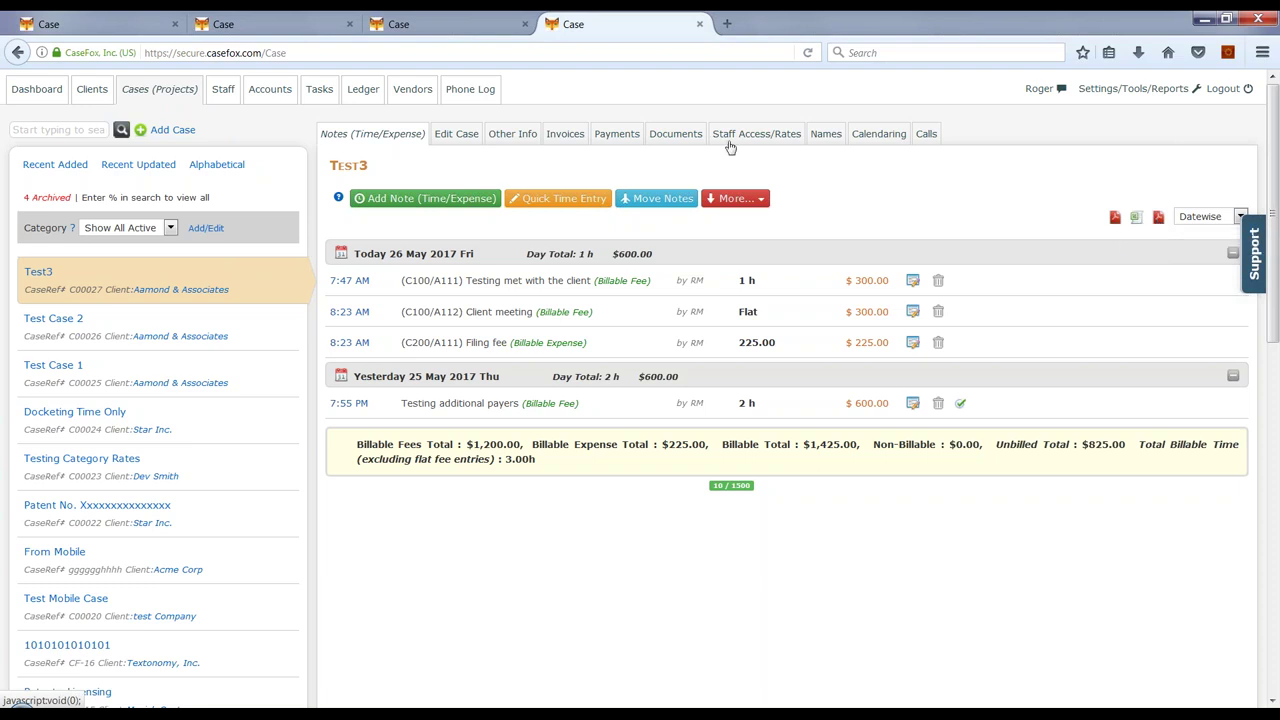
click(572, 137)
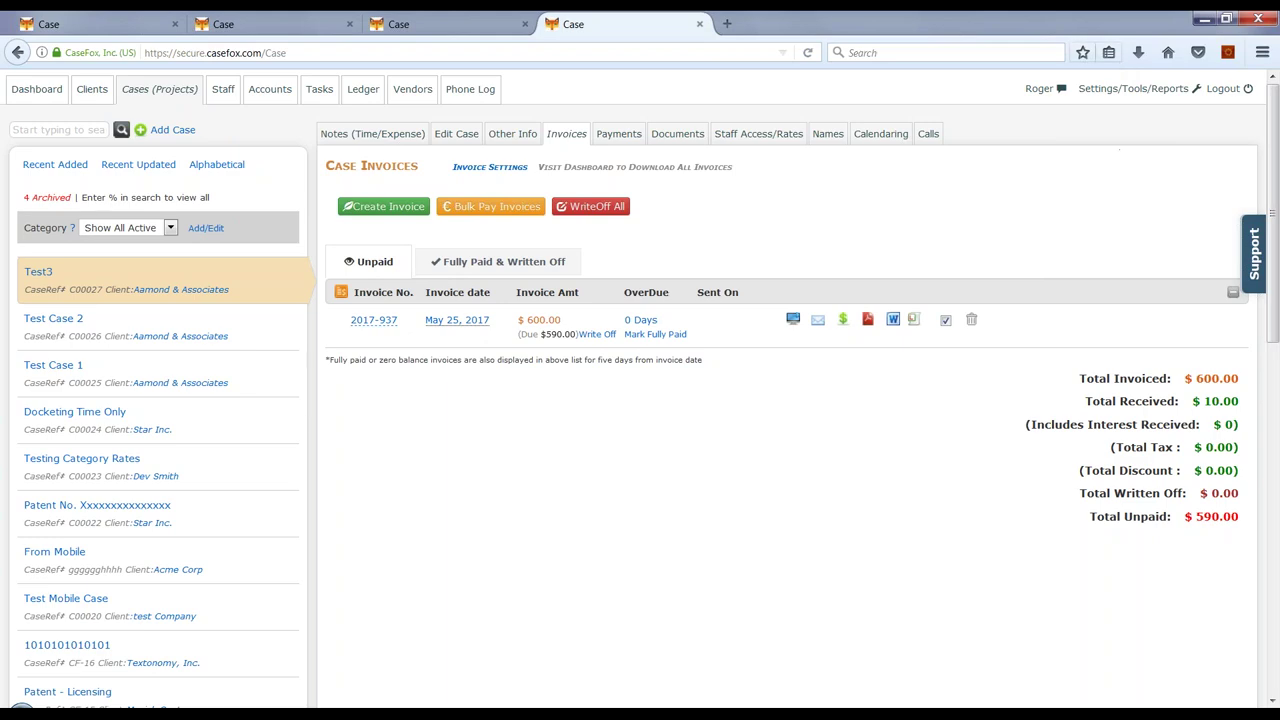
click(1133, 88)
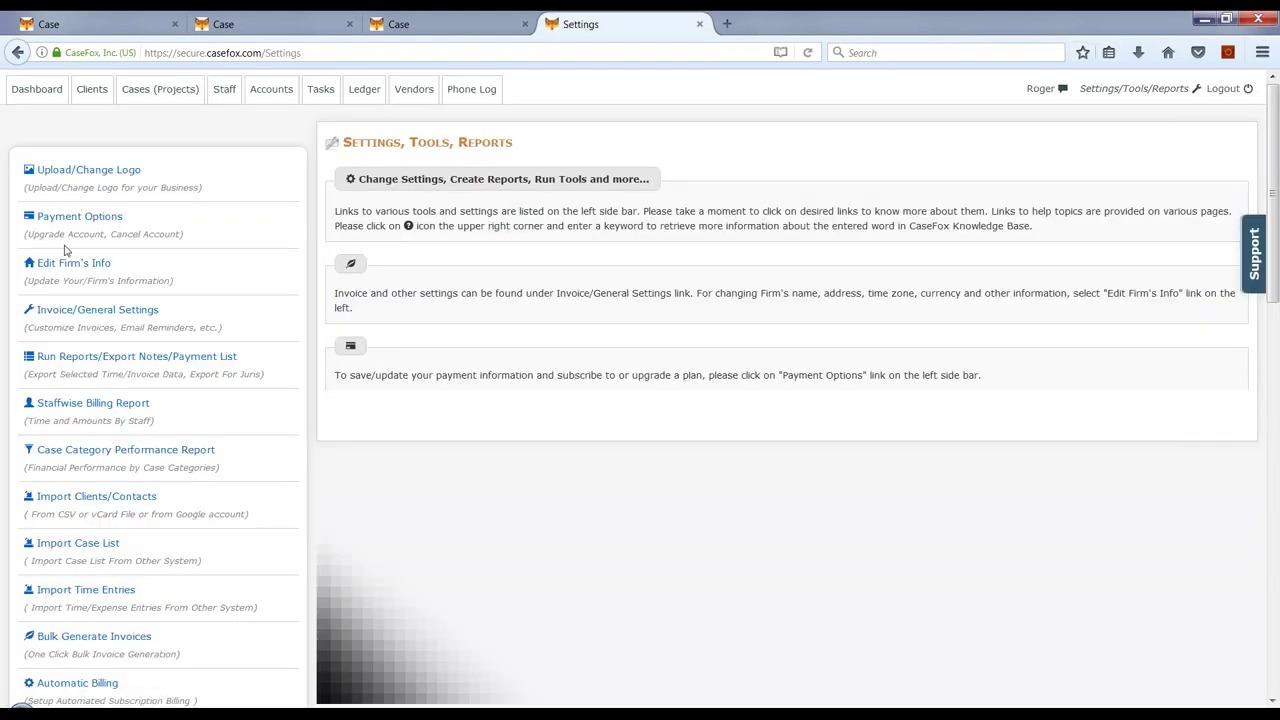
click(65, 312)
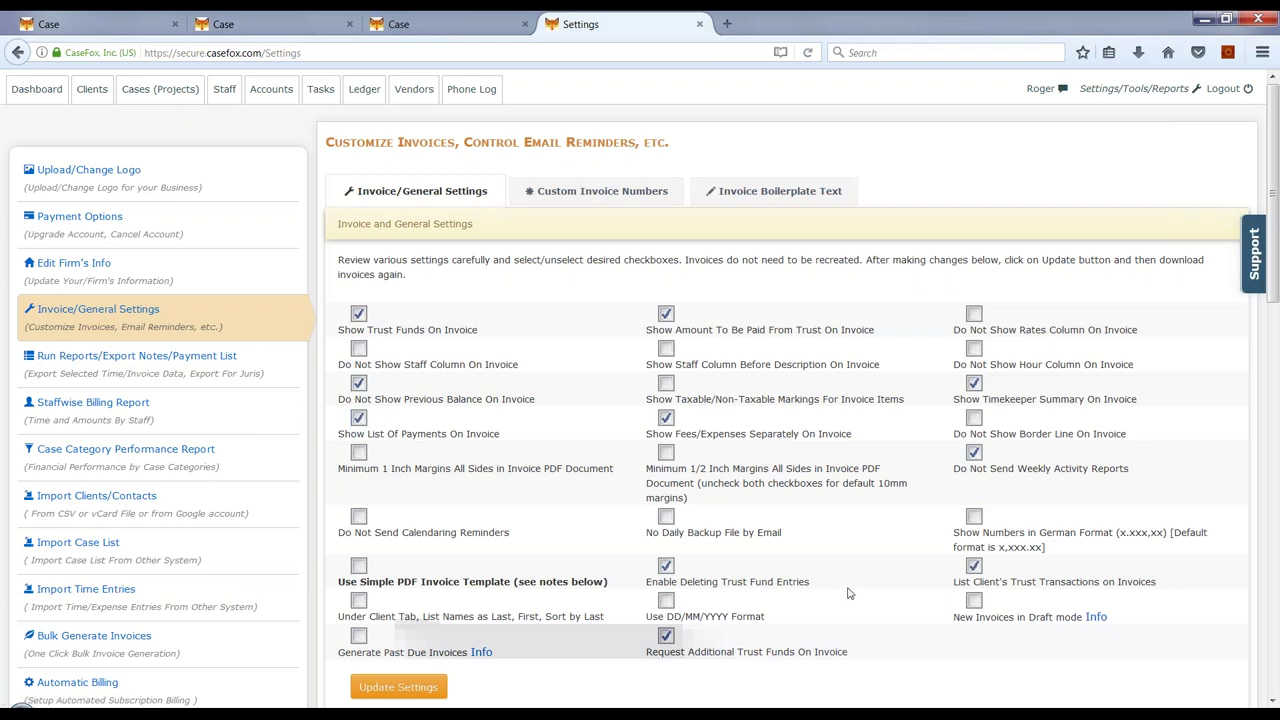
click(974, 602)
click(412, 687)
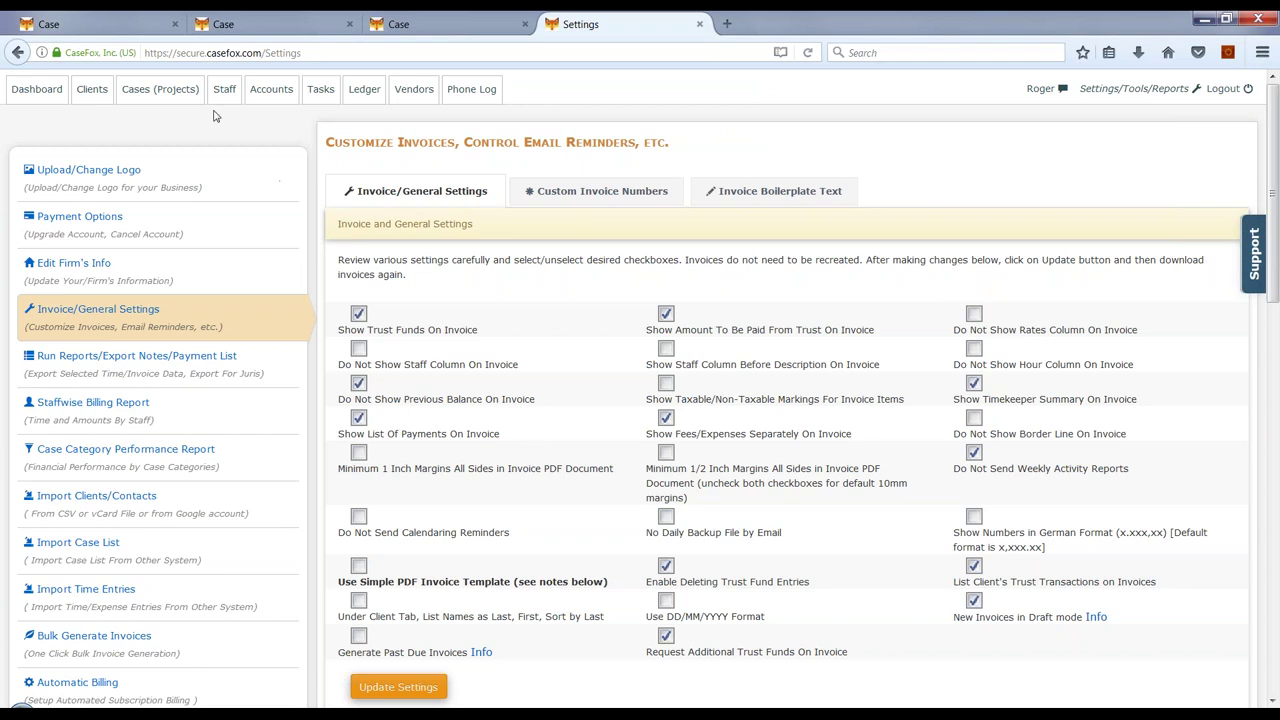
- Clear the checkbox of invoice 2017-937 in case Test3's invoice list and tick it again
click(176, 94)
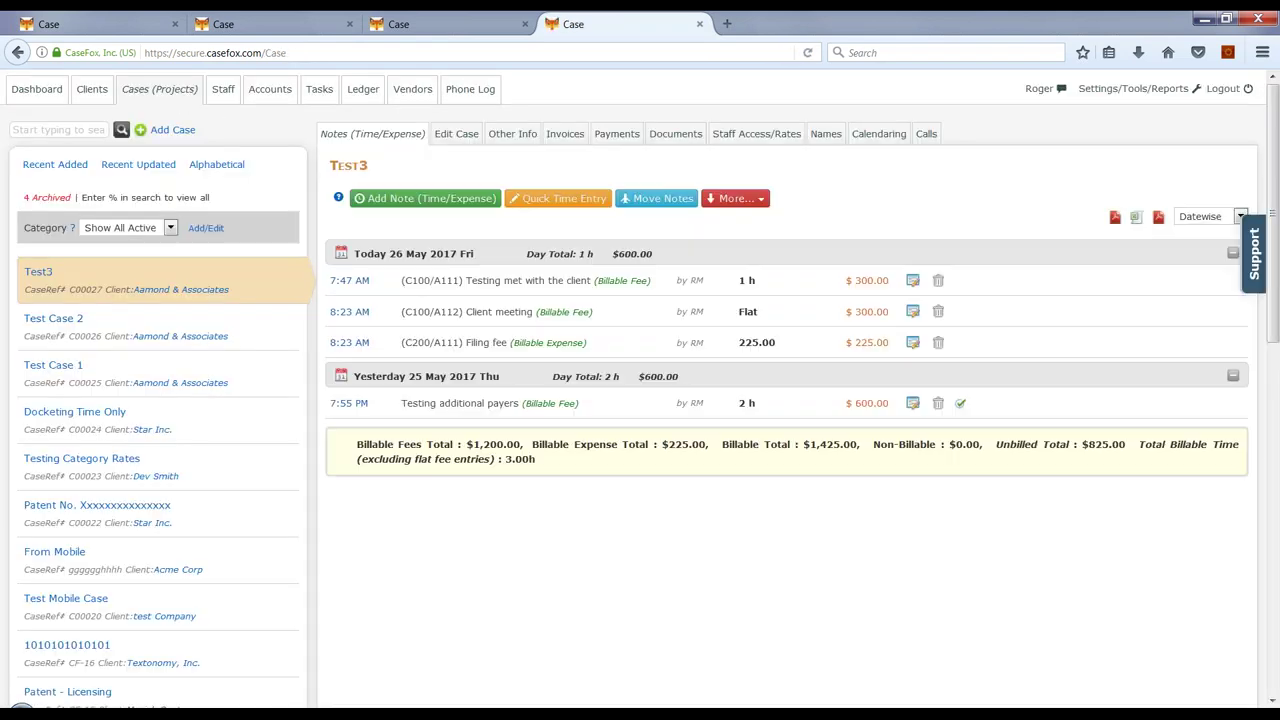
click(566, 136)
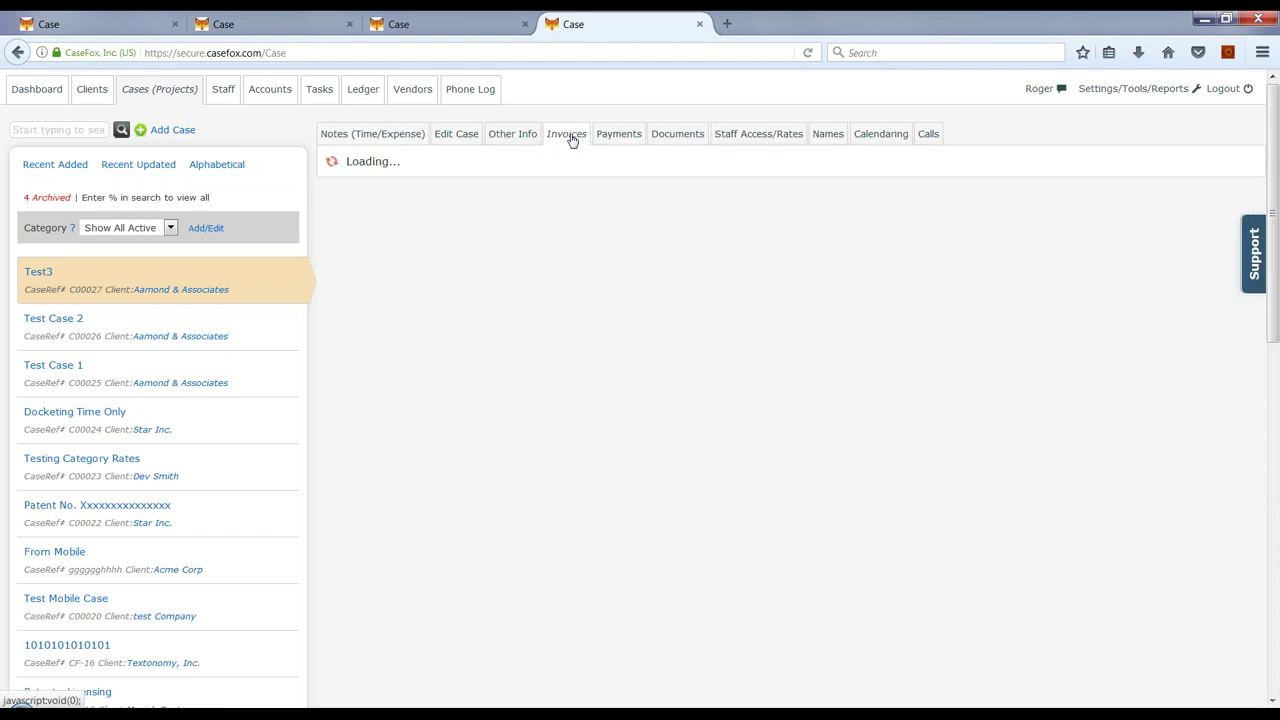
click(946, 319)
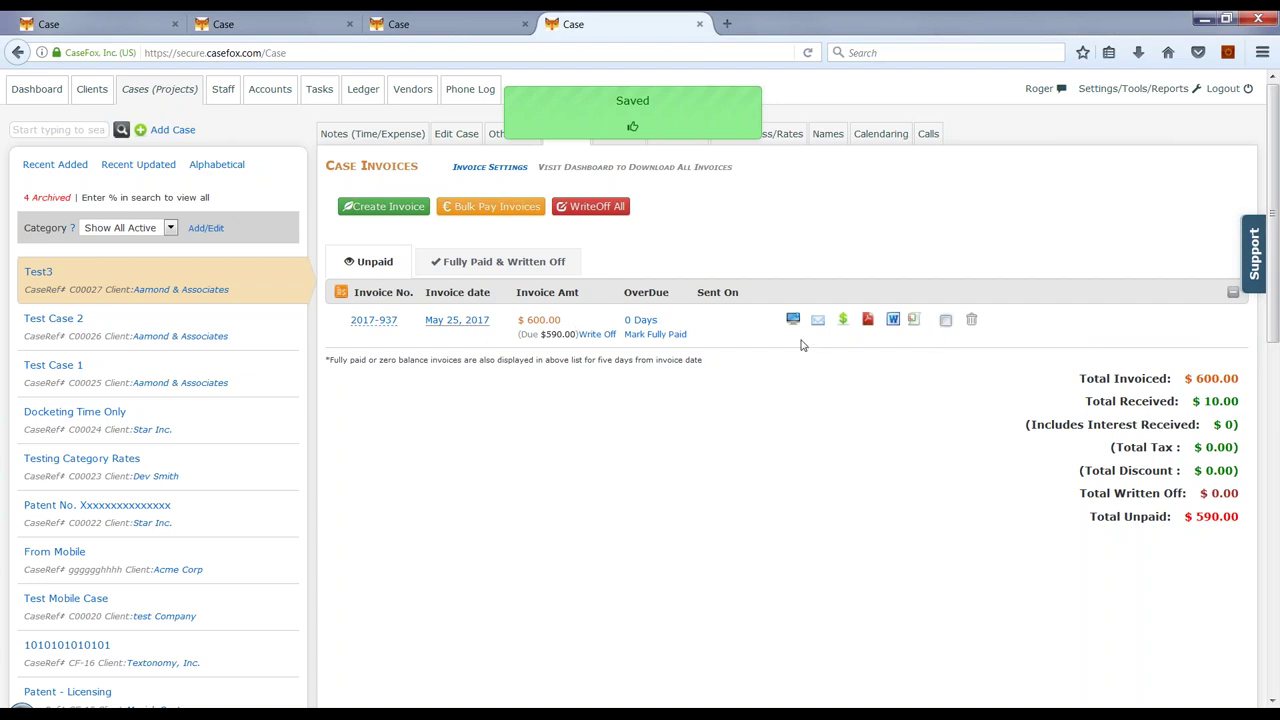
click(945, 326)
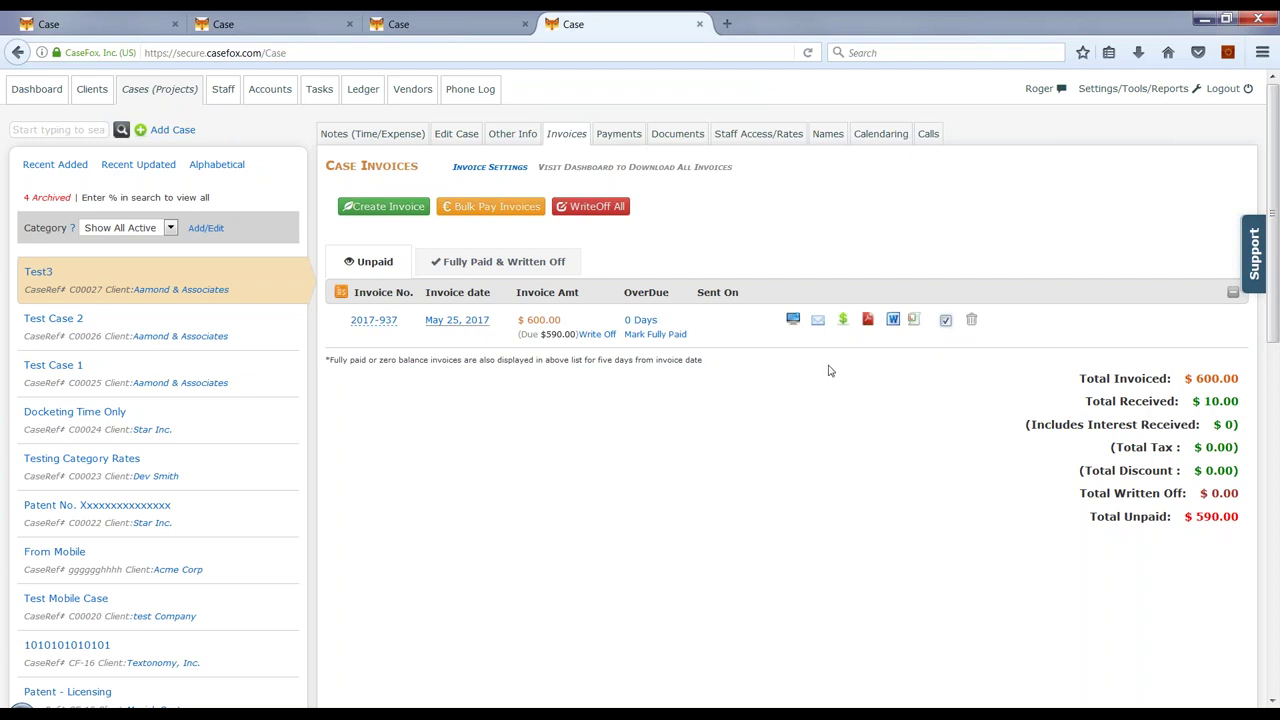
- Return to case Test3's notes and look through its additional reports and case actions
click(1122, 90)
click(157, 91)
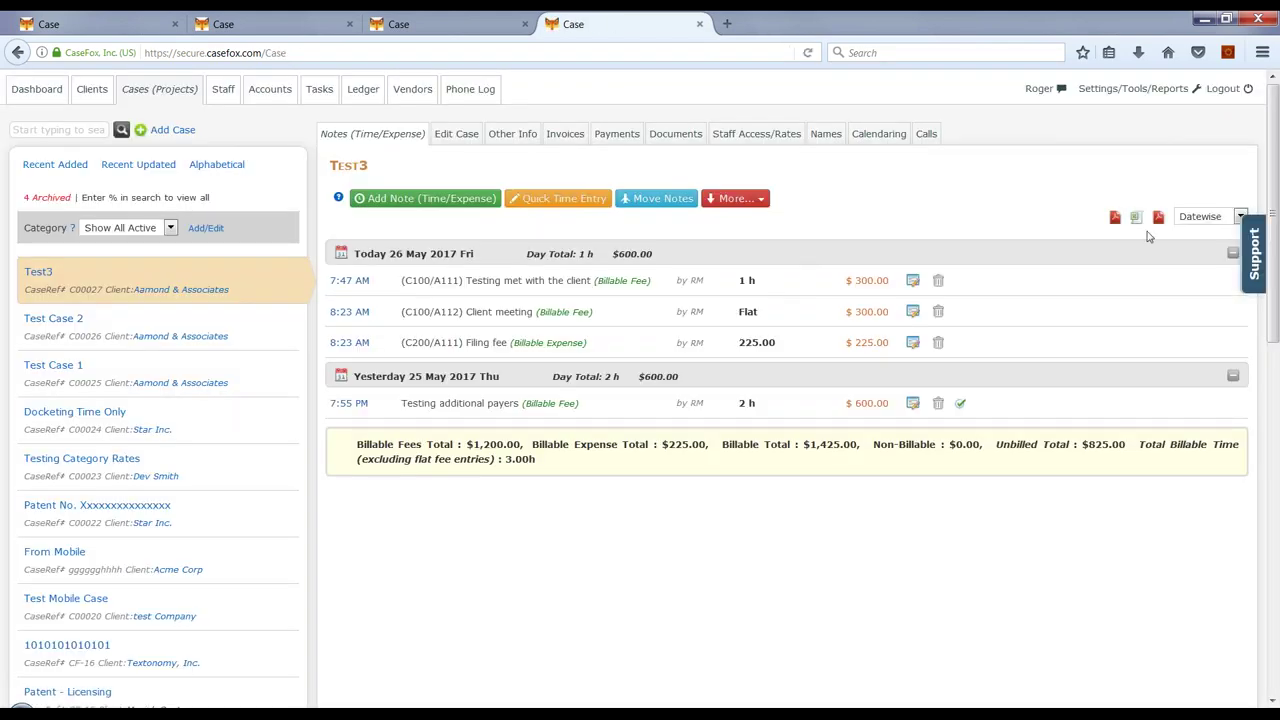
click(763, 205)
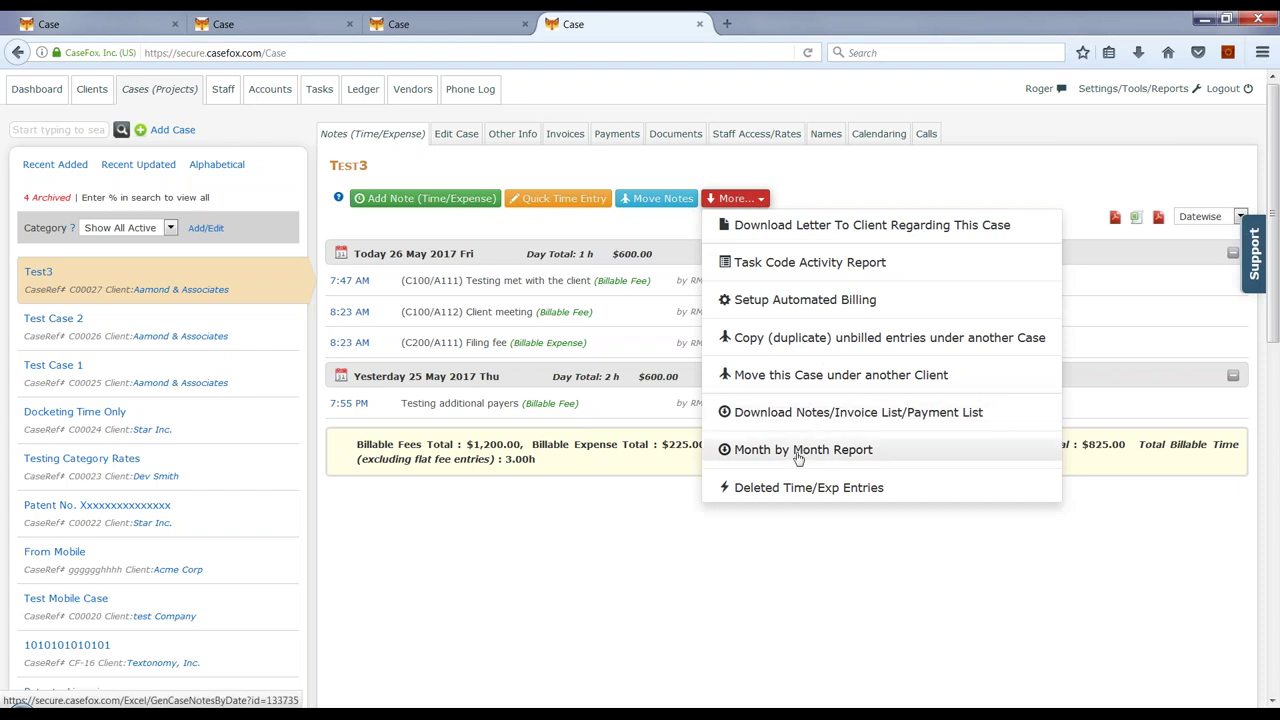
- Look through the quick reports offered on the dashboard, including YearToDate and MonthToDate by Client
click(32, 92)
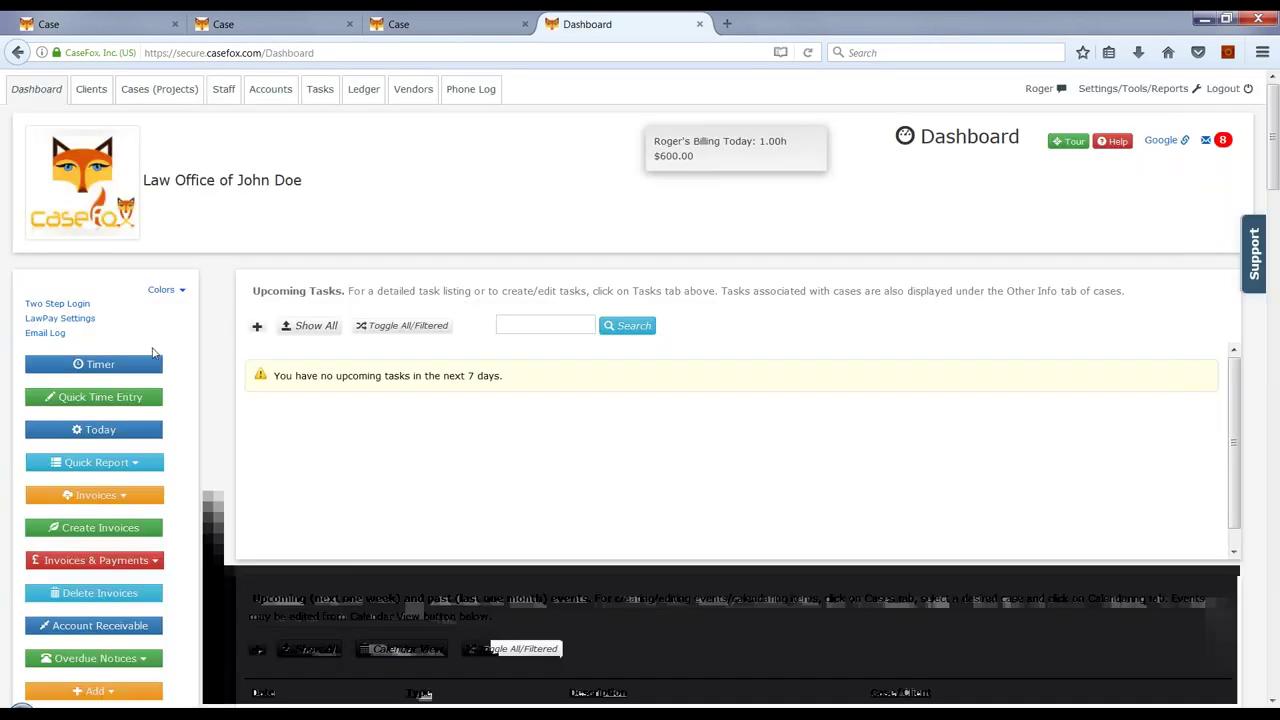
drag(1276, 166, 1276, 204)
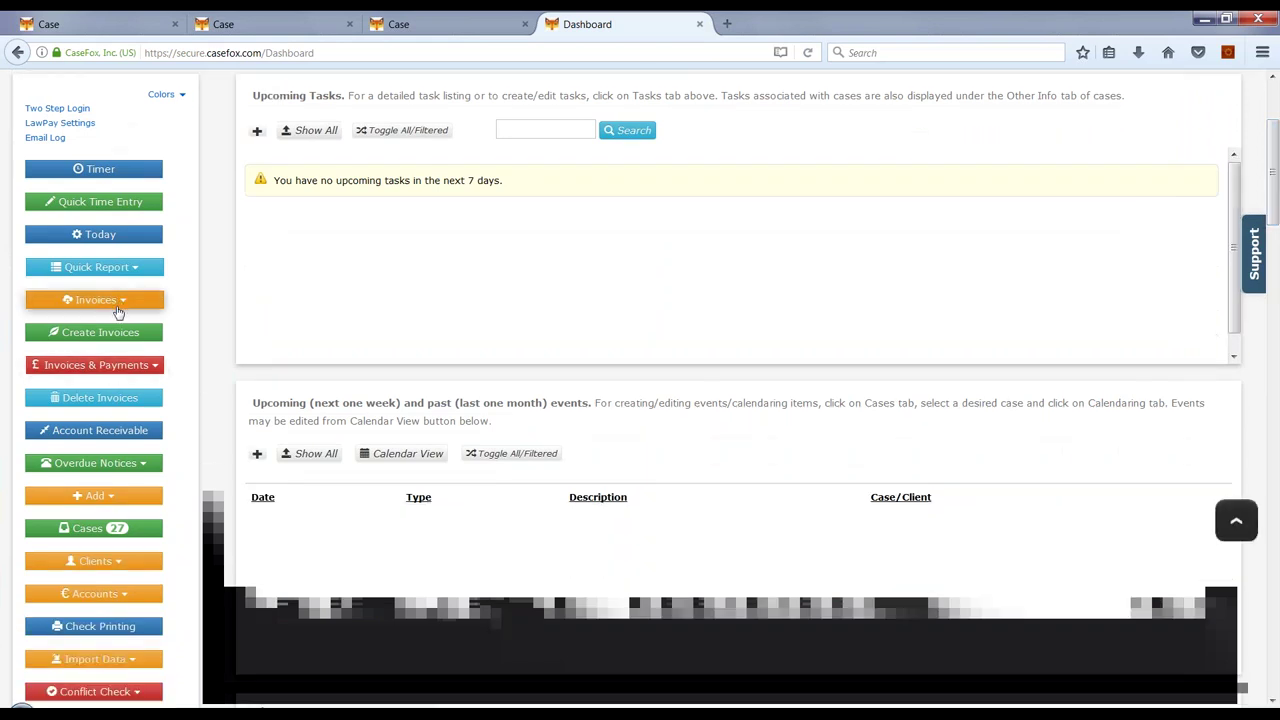
click(112, 268)
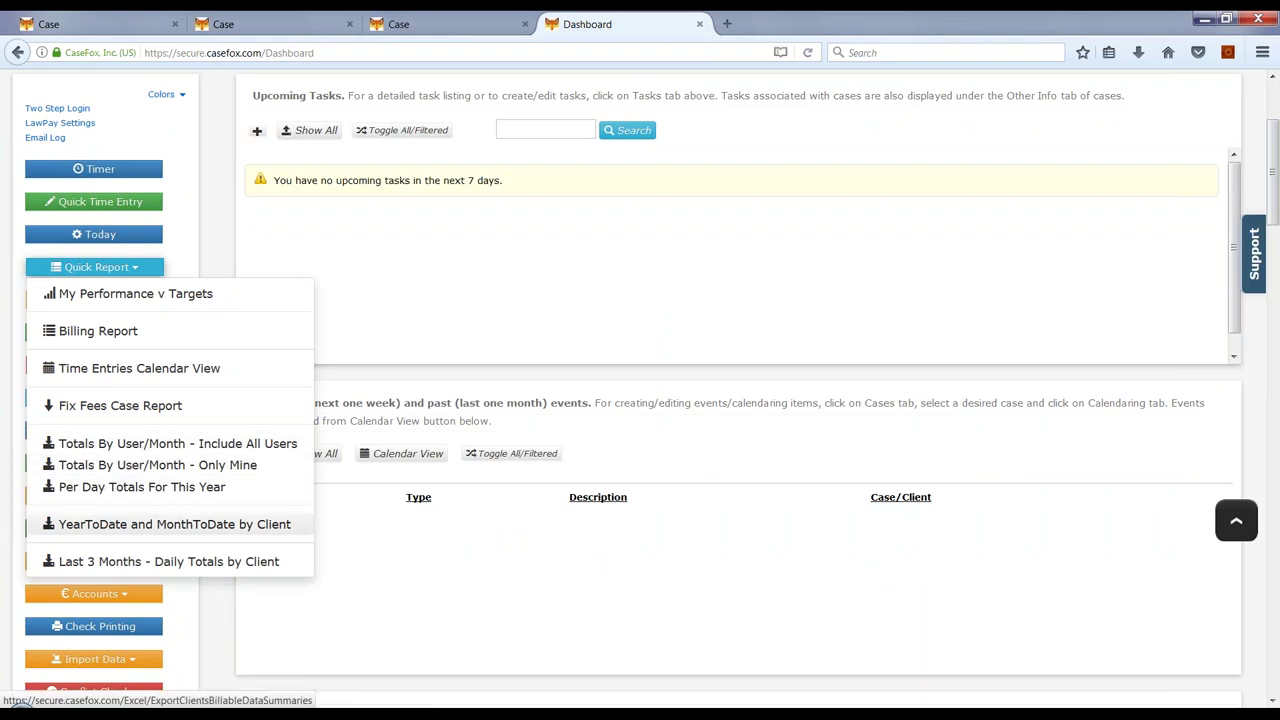
click(140, 524)
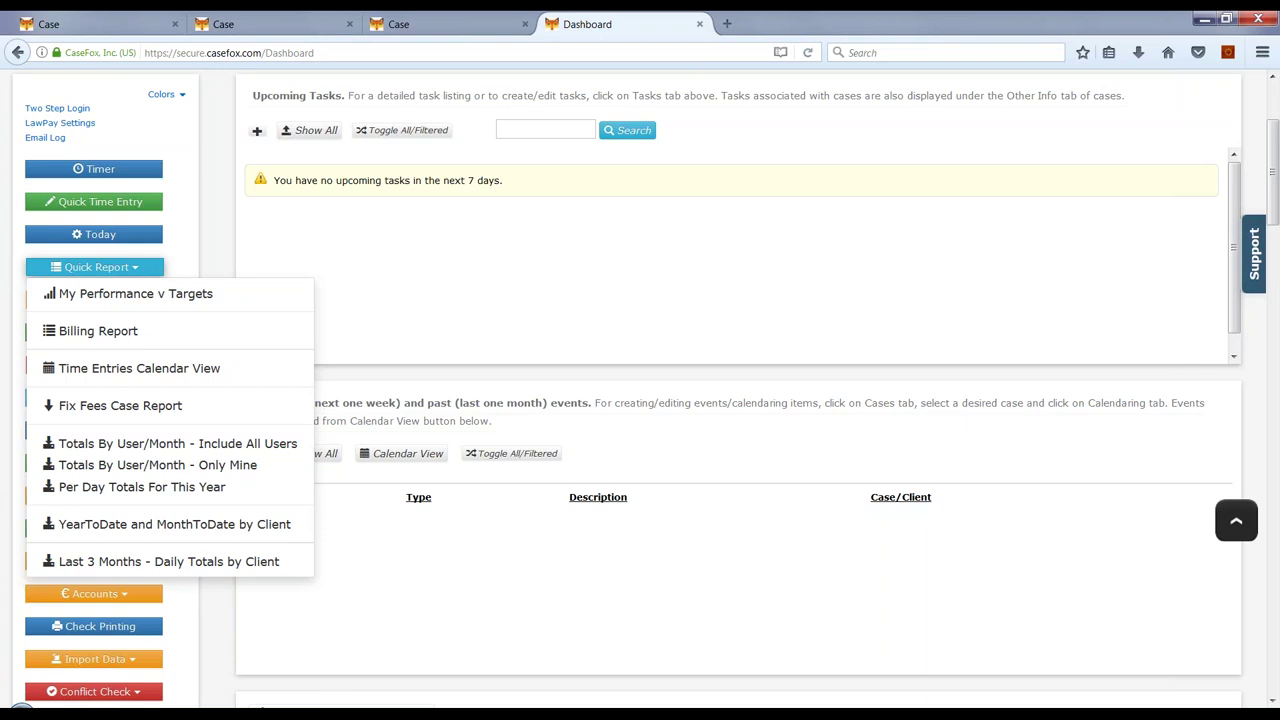
- Open the Time Entries Calendar View for May 2017 and view the details of the May 17 entry
click(134, 370)
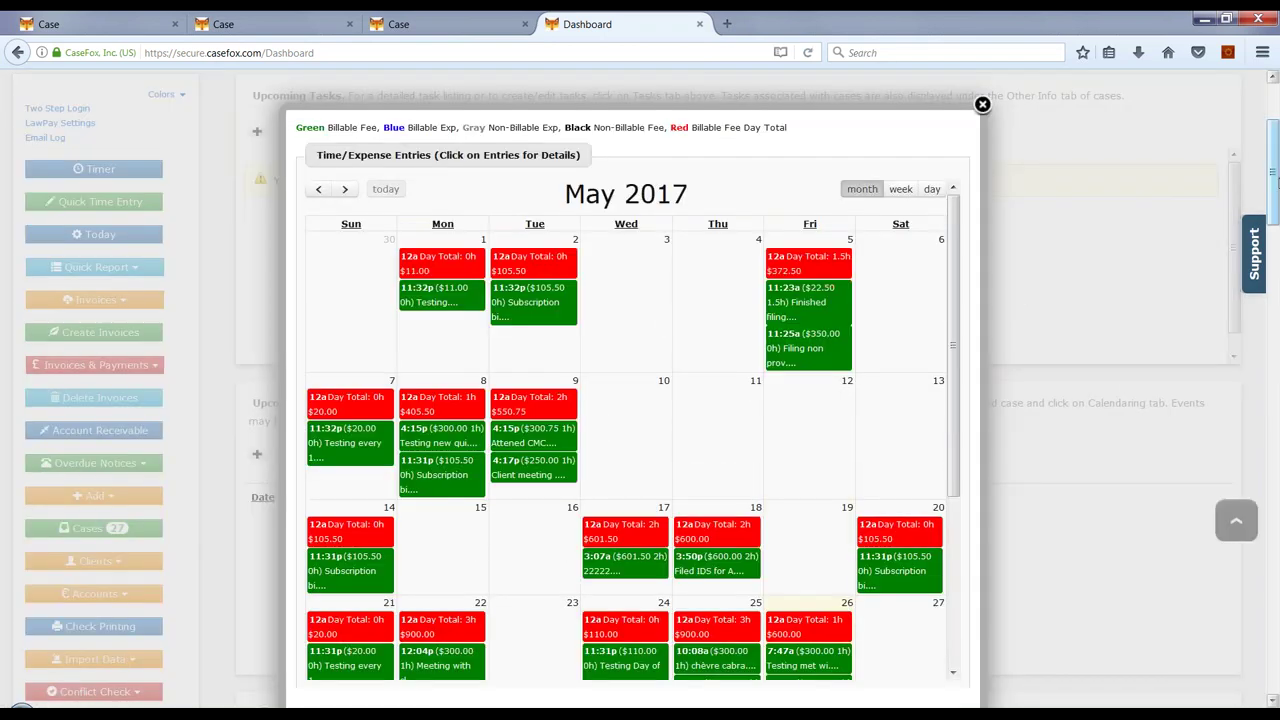
scroll(1222, 213, down, 1)
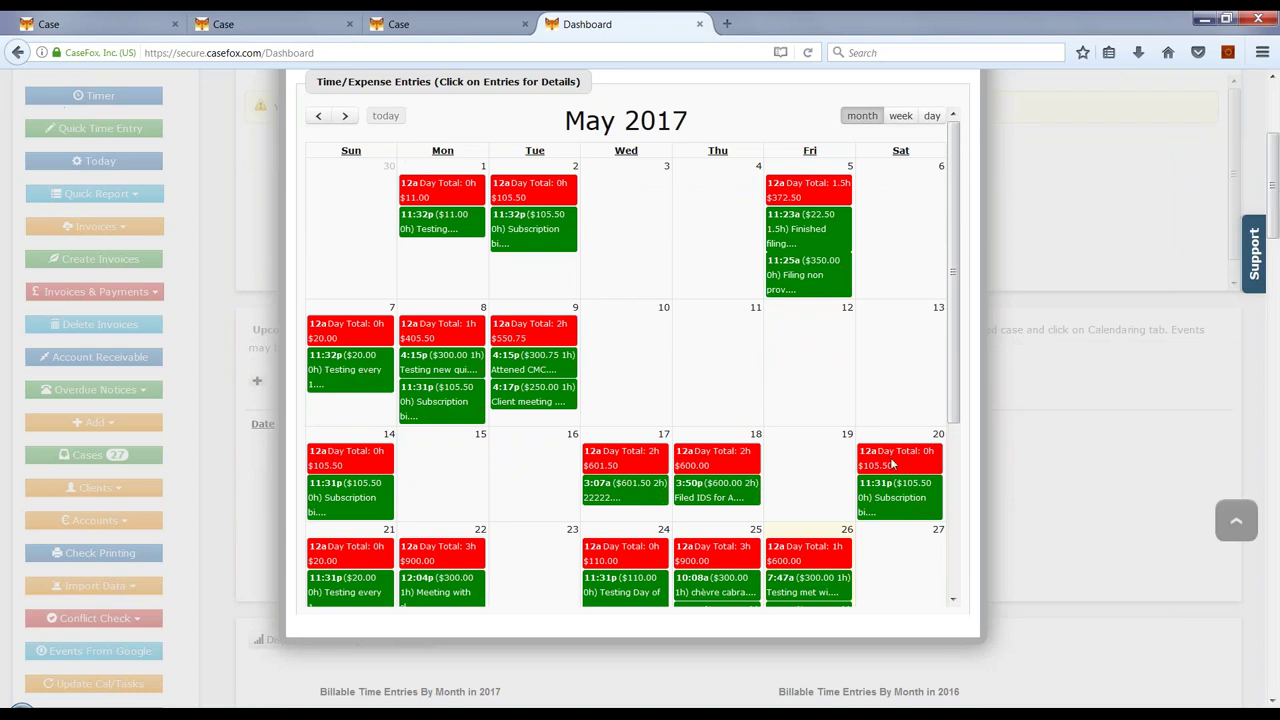
click(605, 497)
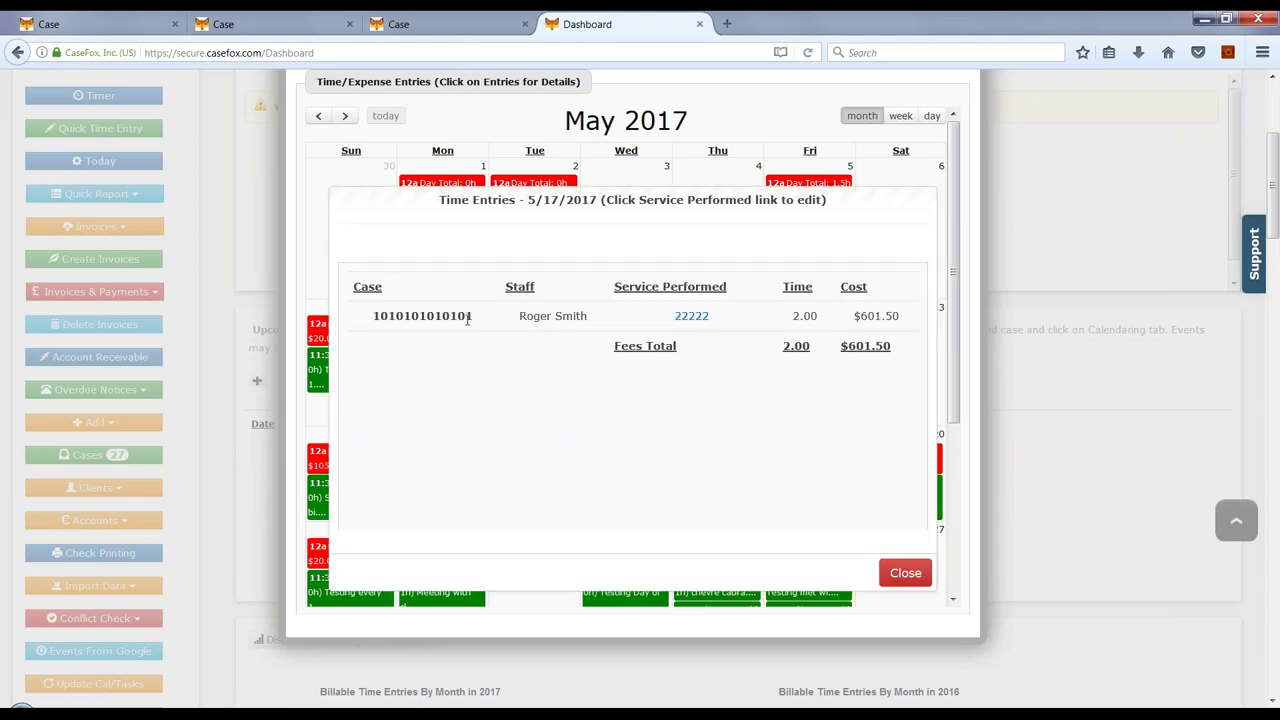
- Append "I am edting it" to the service performed text of the 22222 entry, save it and close the entry details
click(692, 318)
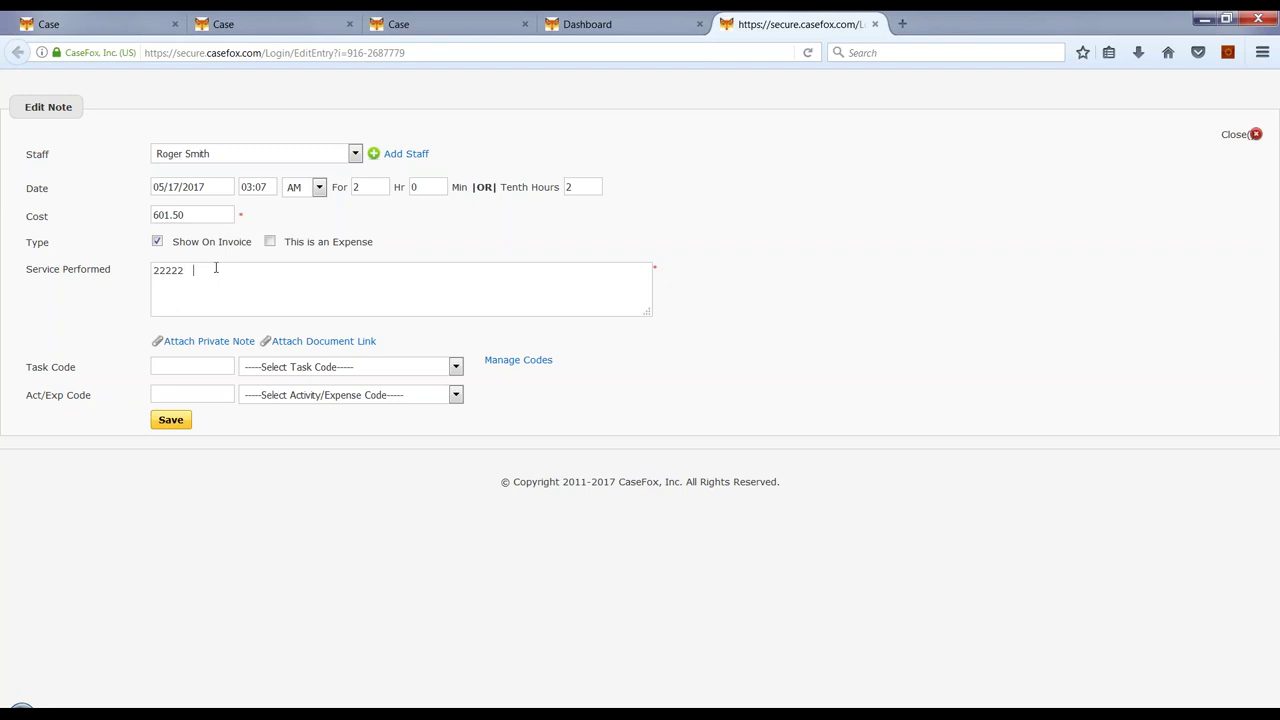
text(am edting it)
click(181, 428)
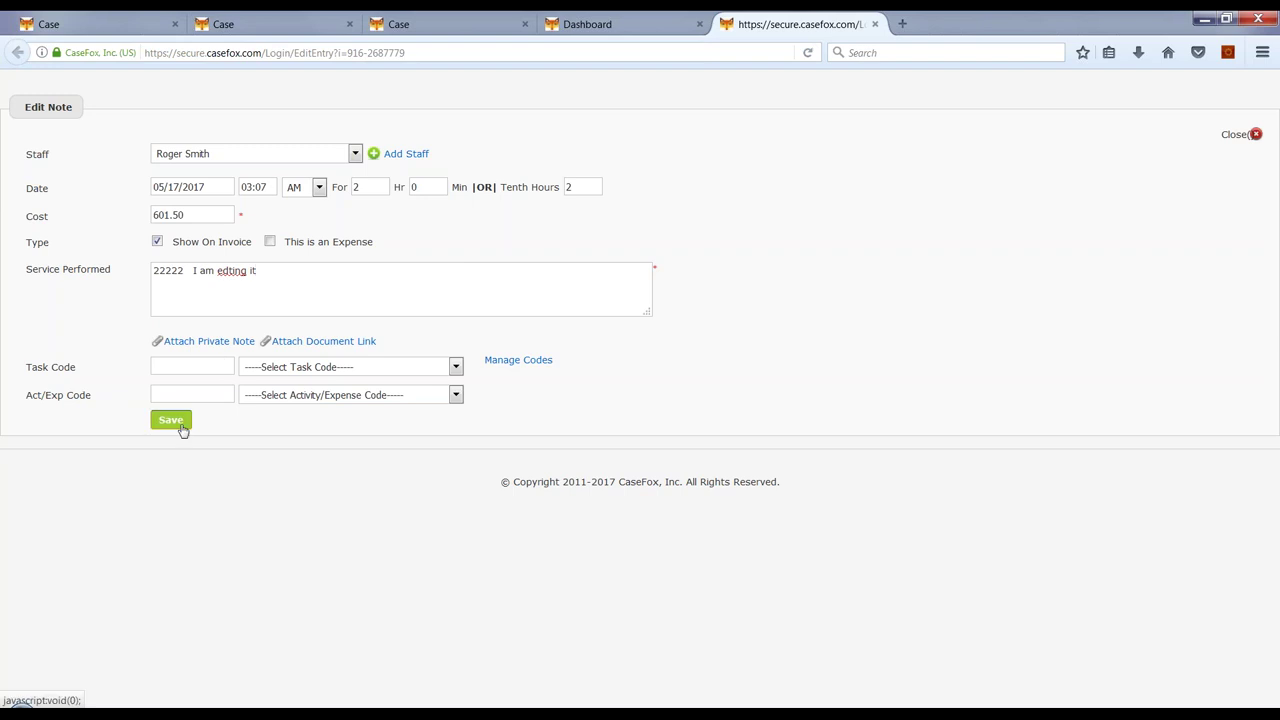
click(874, 24)
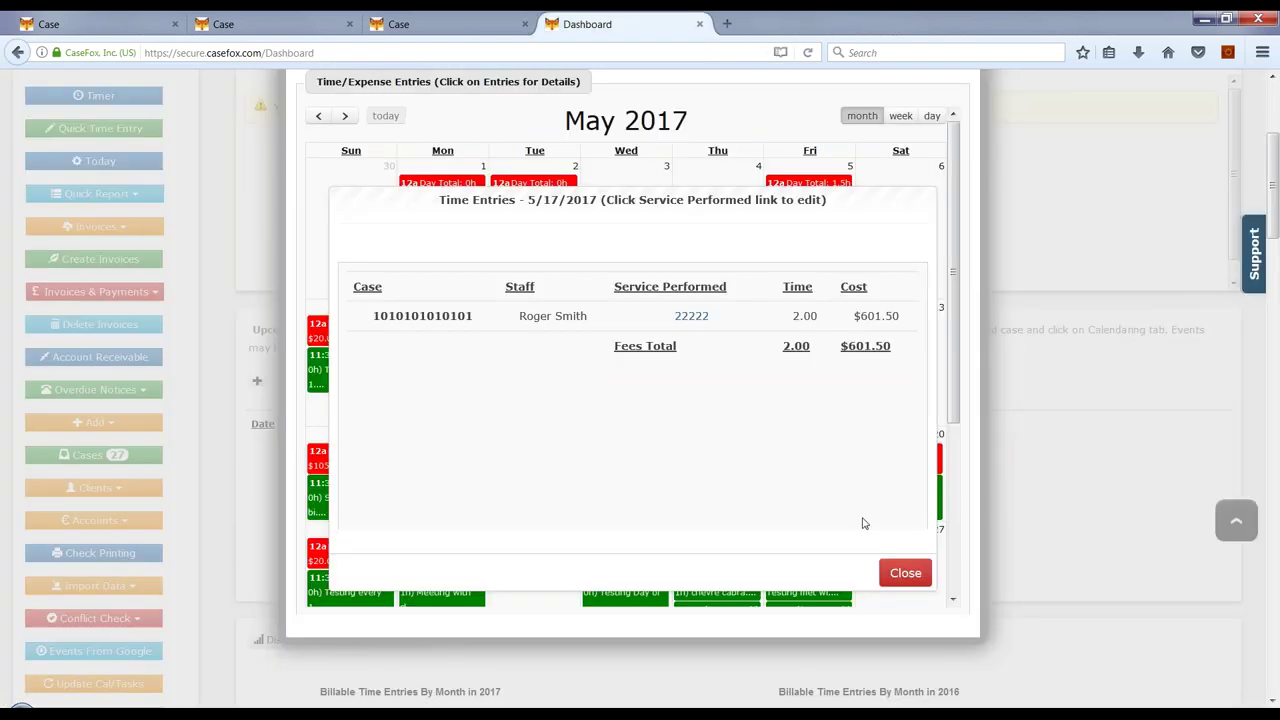
click(903, 573)
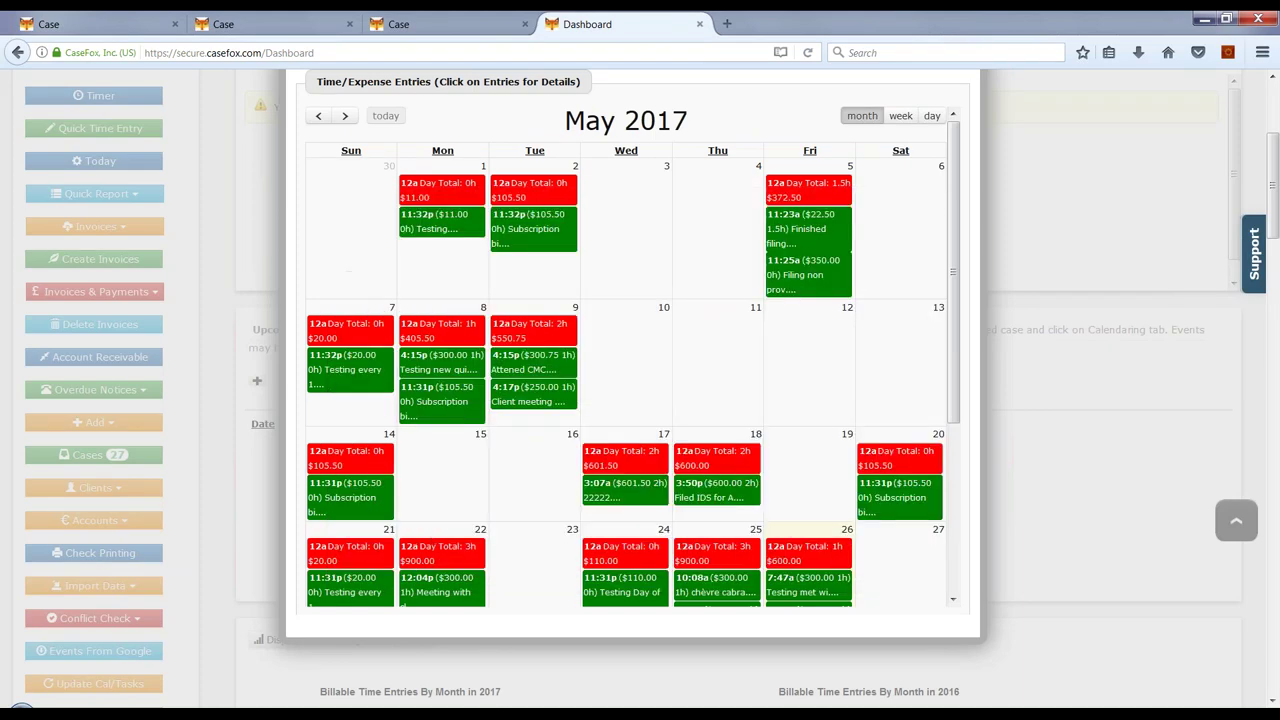
- Look through the remaining May 2017 entries in the time entries calendar and close it
scroll(951, 498, down, 3)
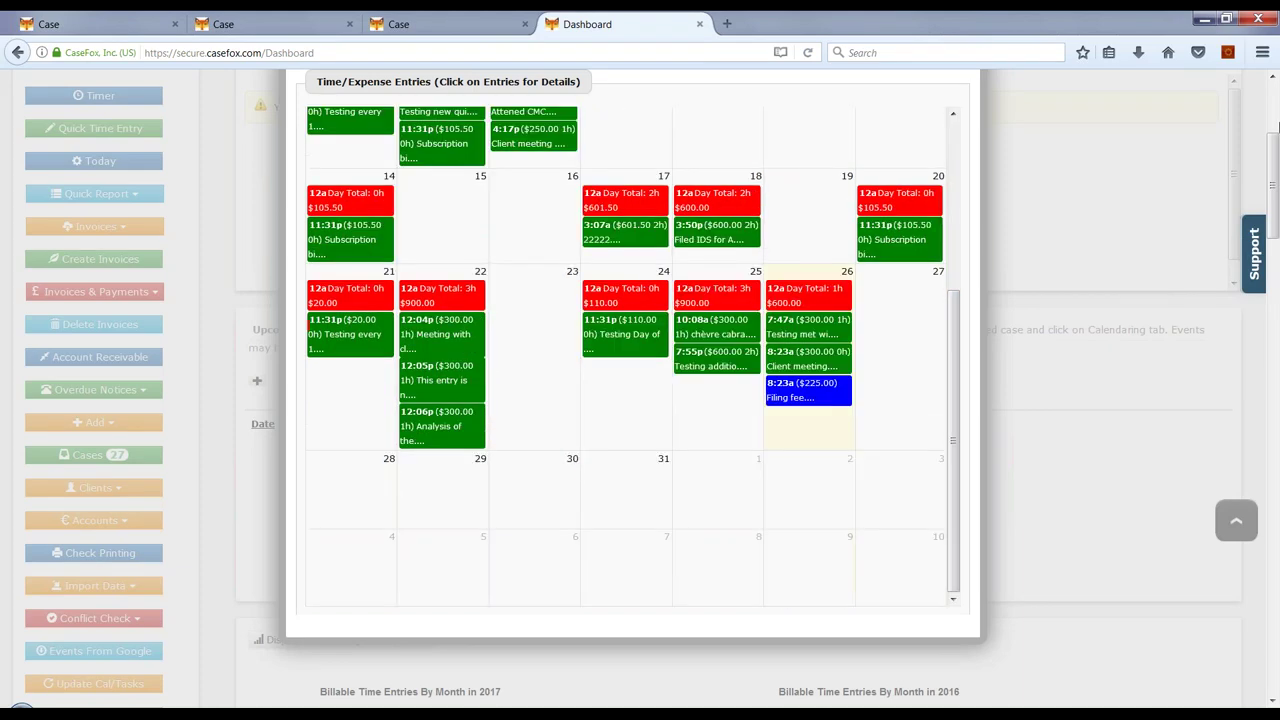
click(1273, 93)
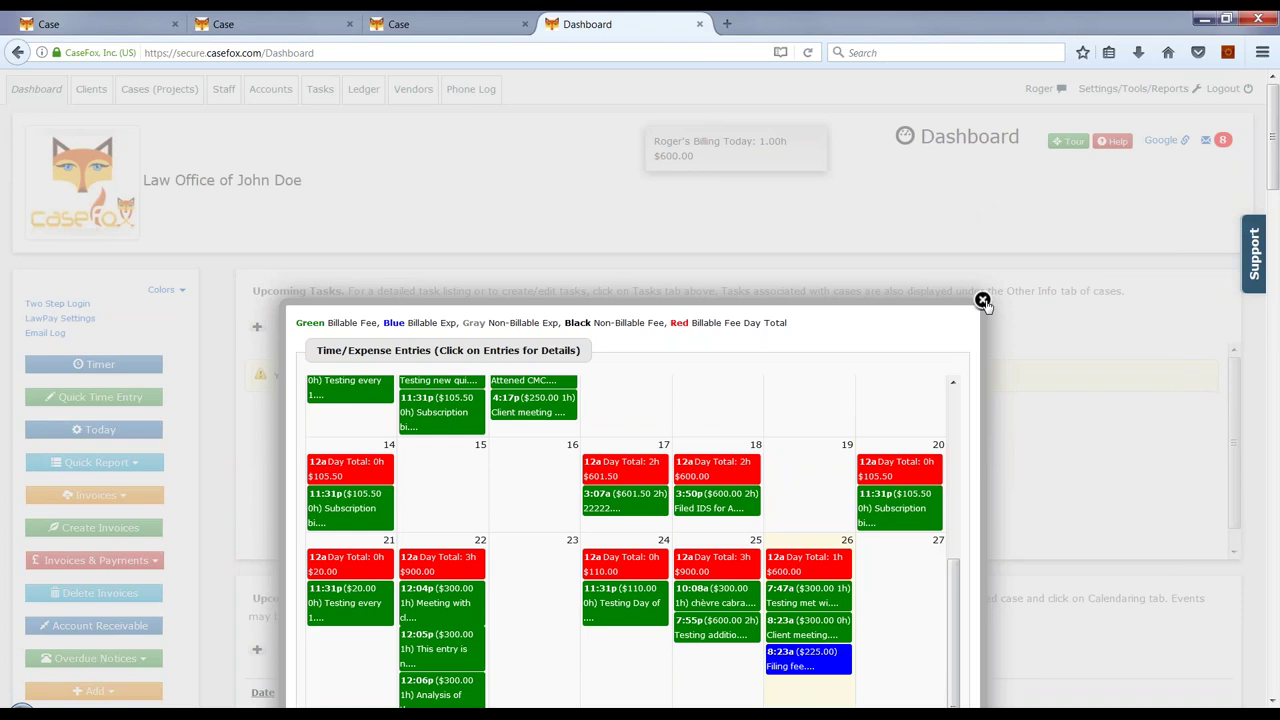
click(983, 301)
- Open Run Reports/Export Notes/Payment List in the settings and look over the date, client, case, staff and note filters for downloading selected notes
click(1131, 90)
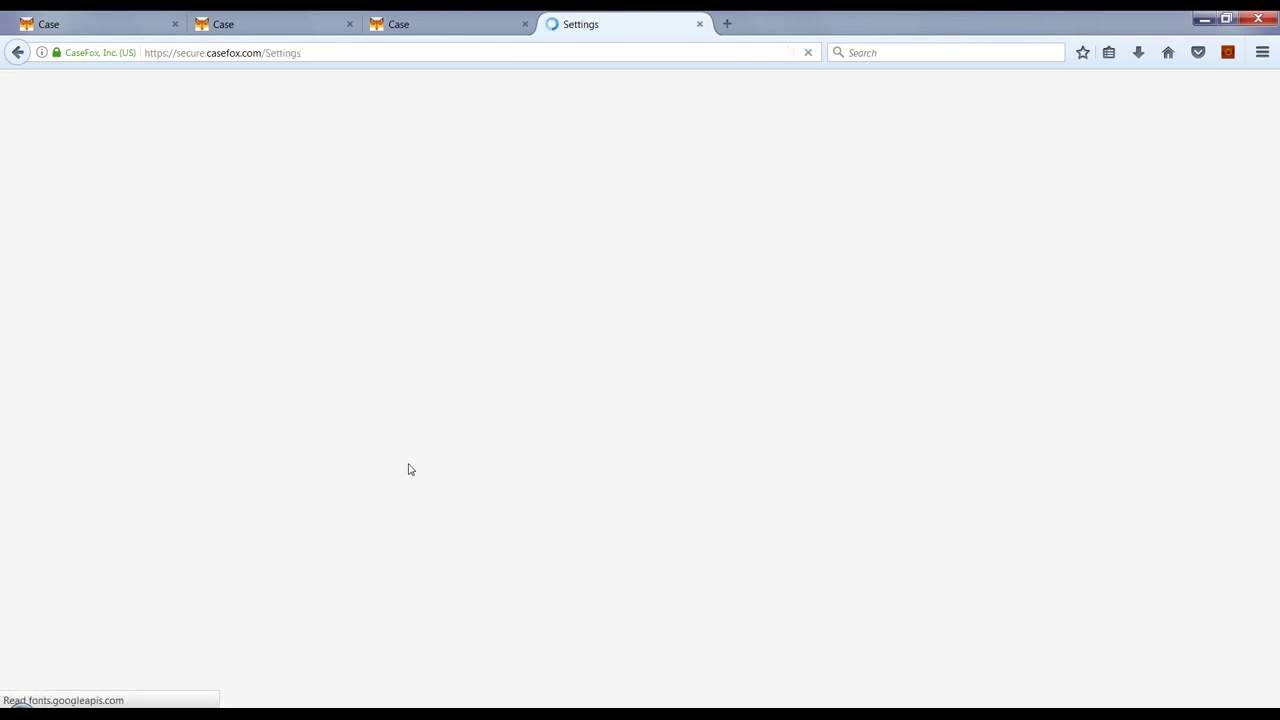
scroll(232, 490, down, 1)
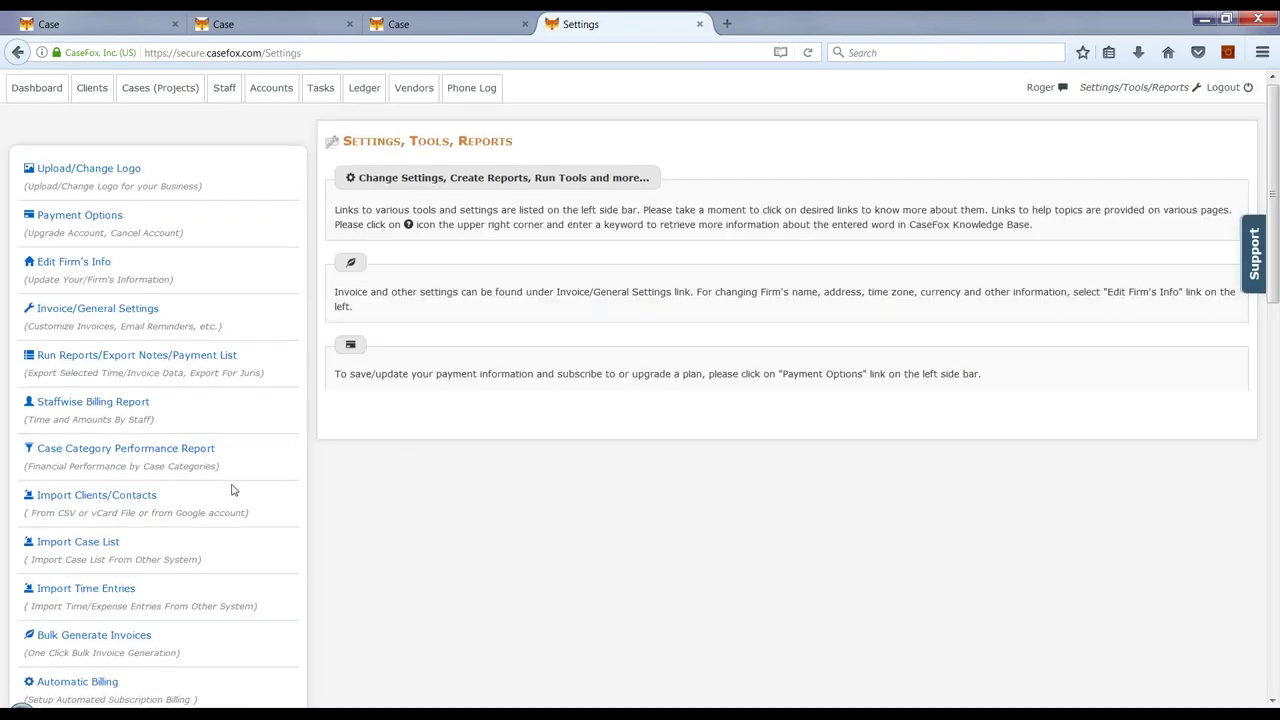
scroll(232, 490, down, 1)
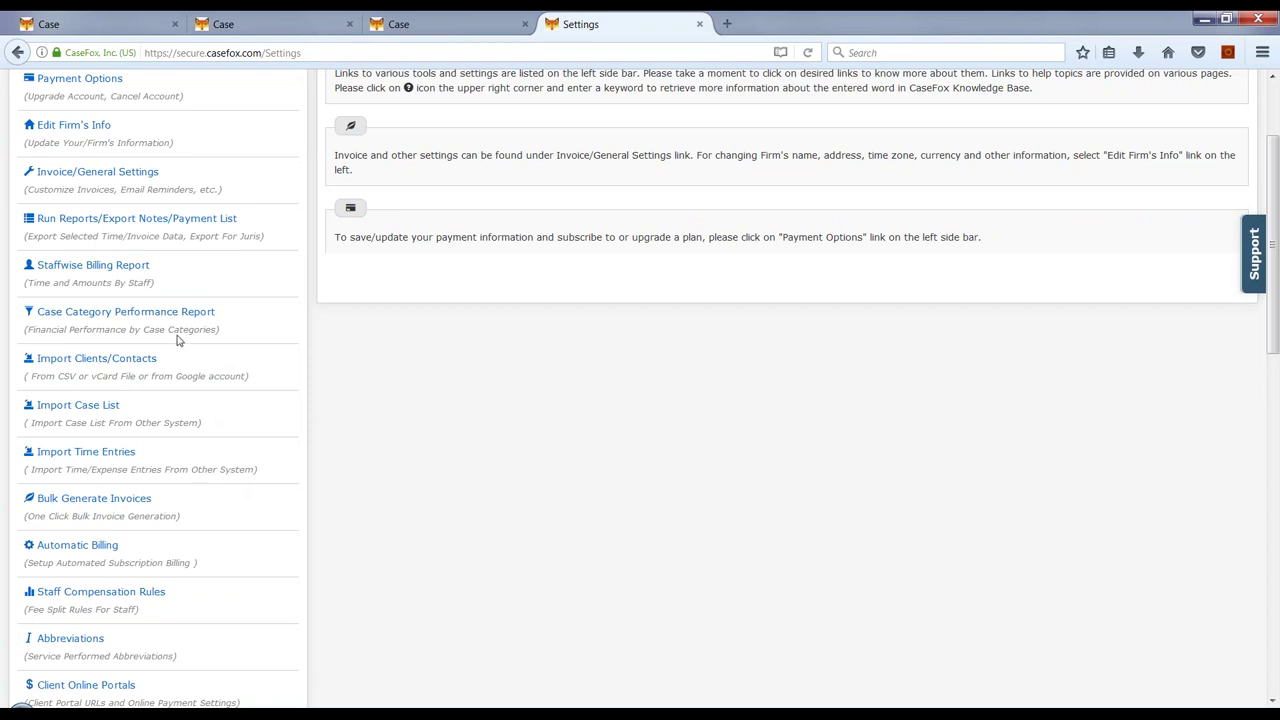
click(124, 220)
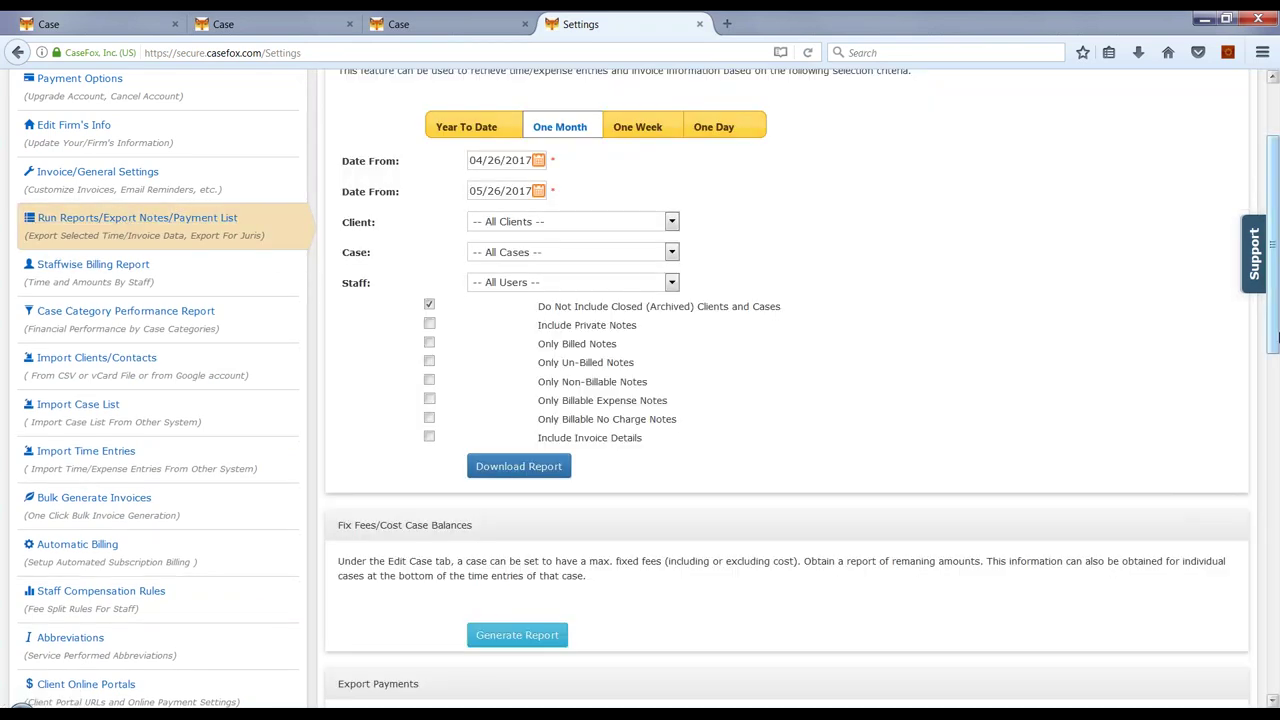
scroll(1275, 330, up, 1)
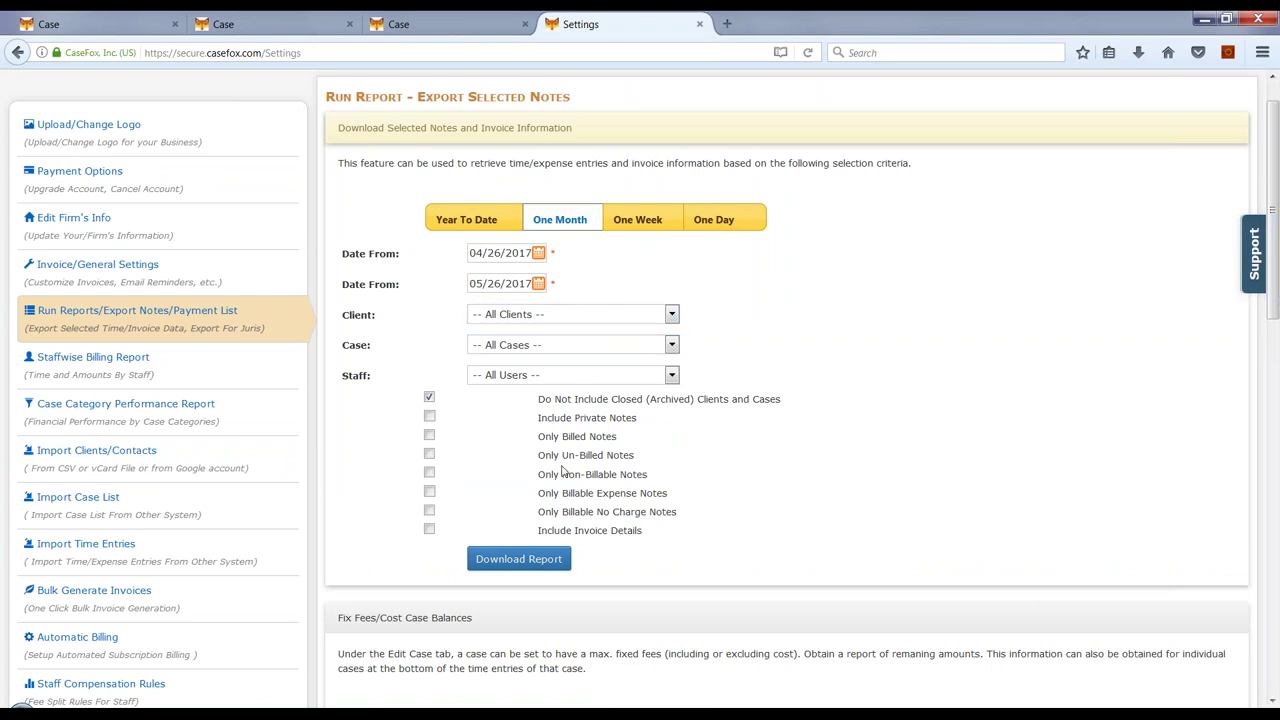
click(586, 318)
click(669, 274)
click(505, 253)
click(505, 283)
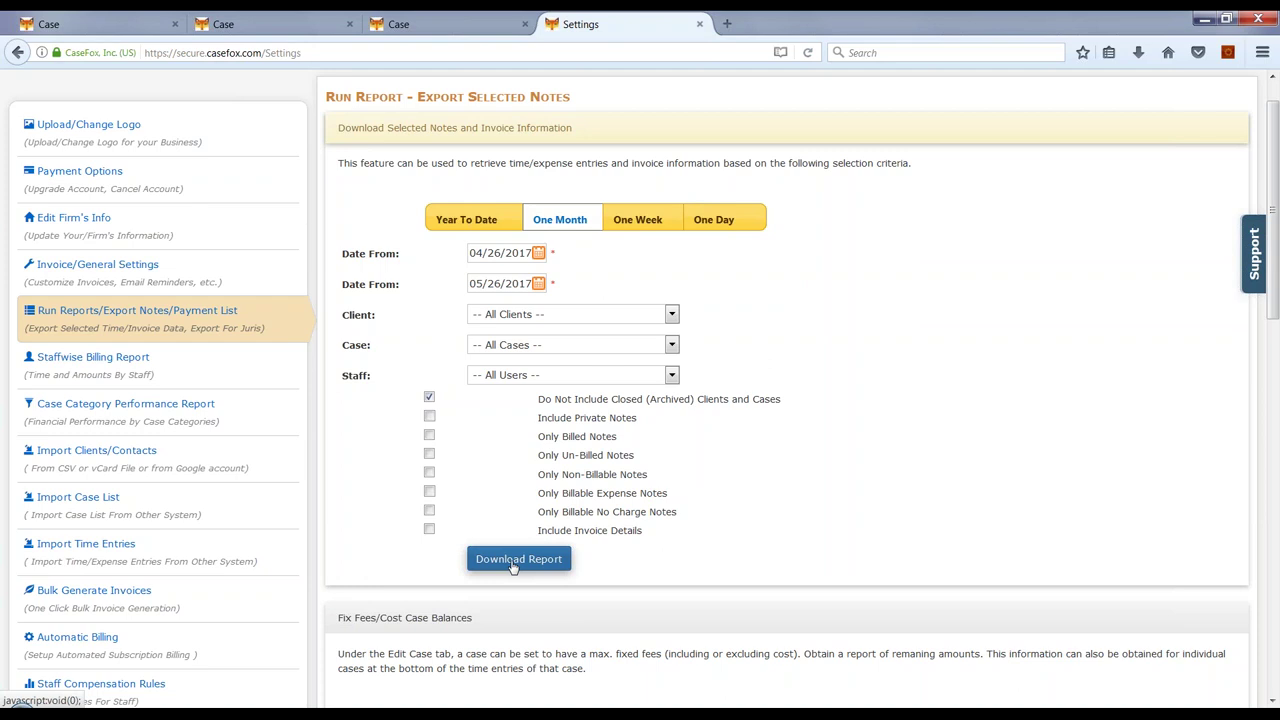
scroll(640, 400, up, 1)
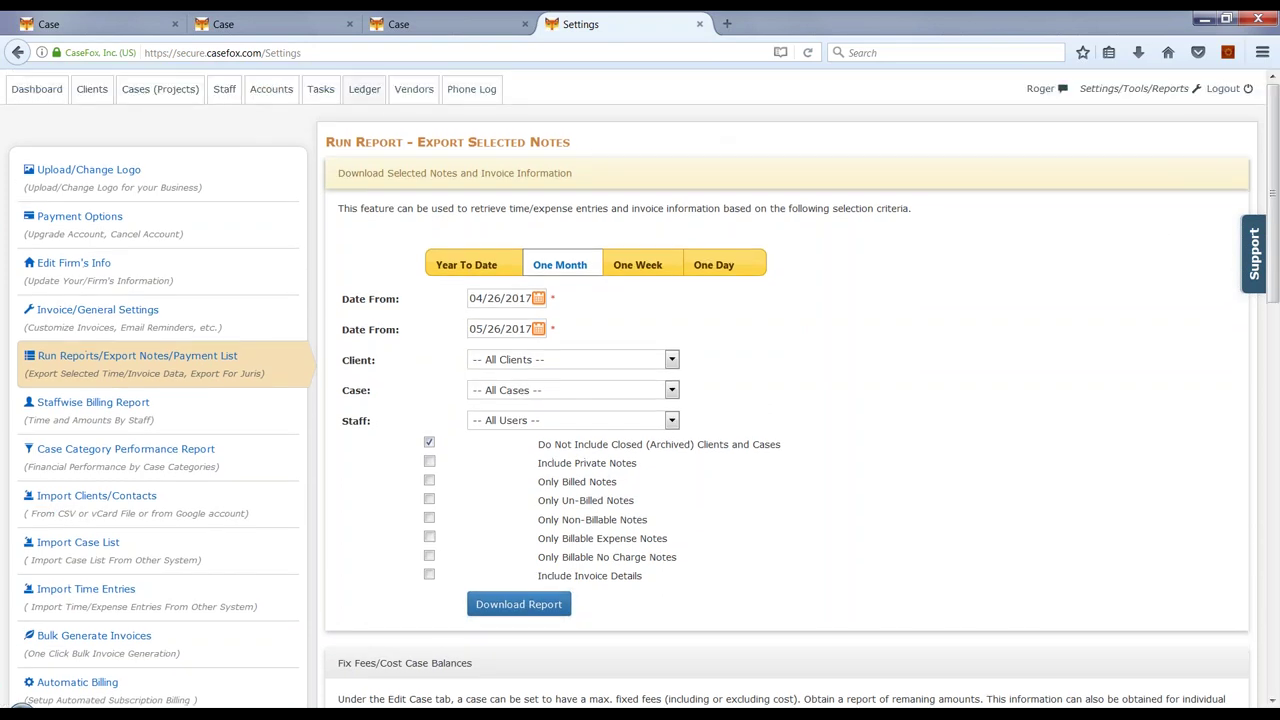
- Return to the cases, view the list of case categories available for adding or editing, and close it
click(178, 92)
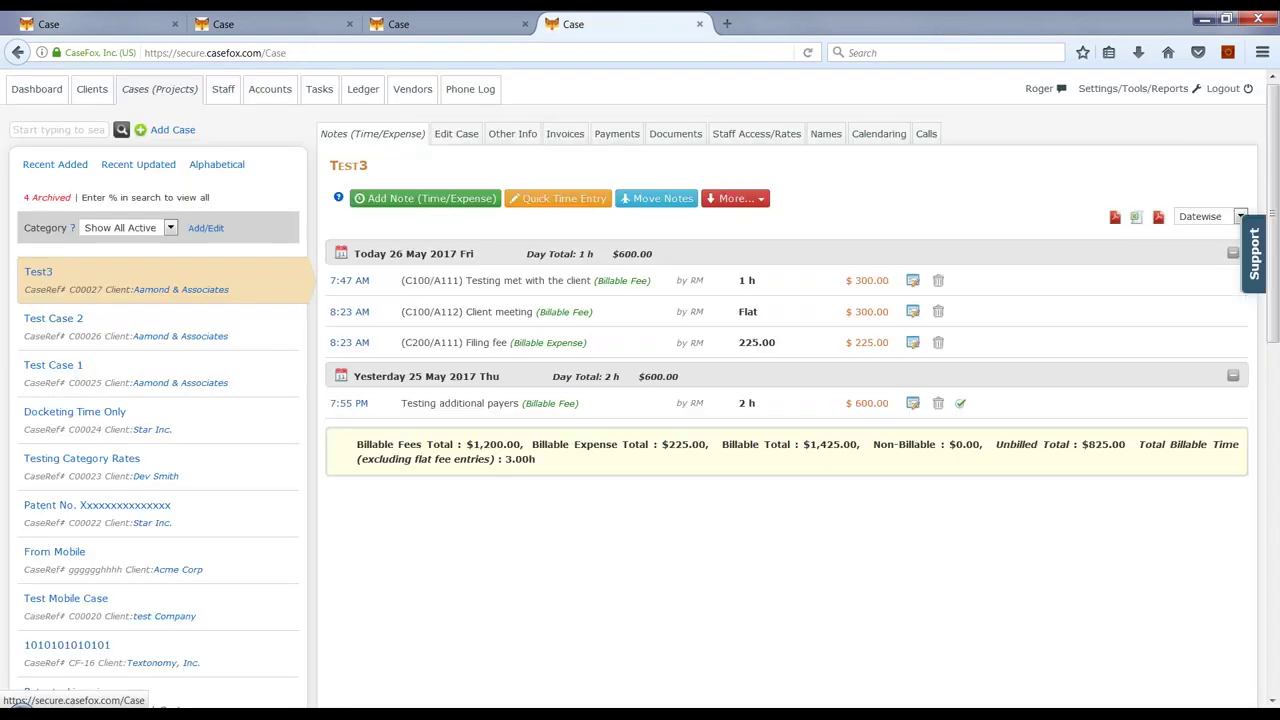
click(206, 229)
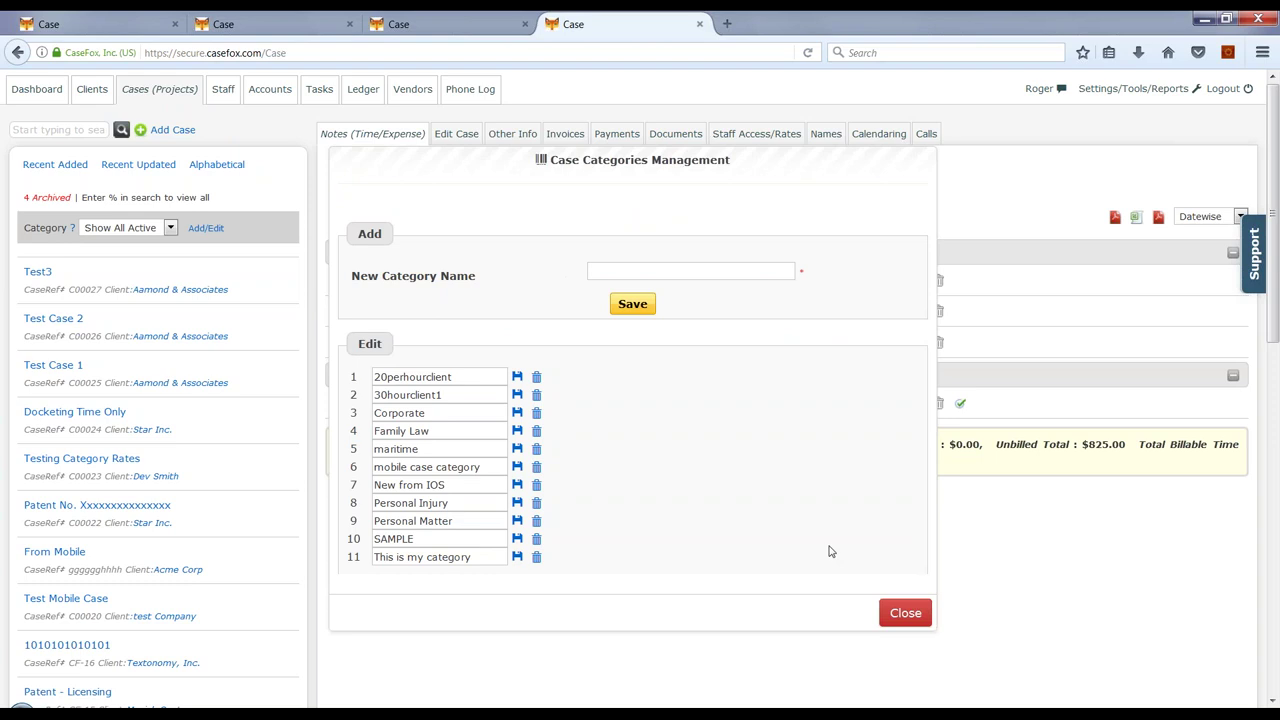
click(888, 618)
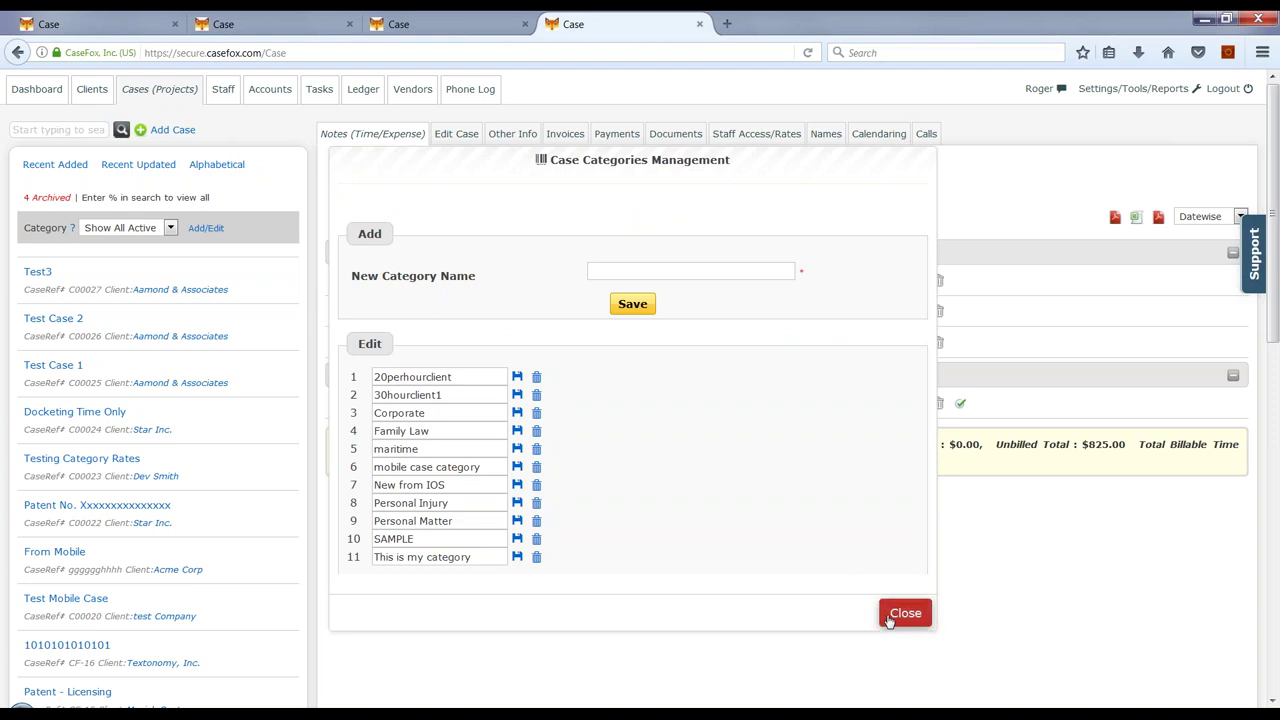
- Open the Case Category Performance Report from the settings and show the 2017 figures for the Personal Injury category
click(1110, 96)
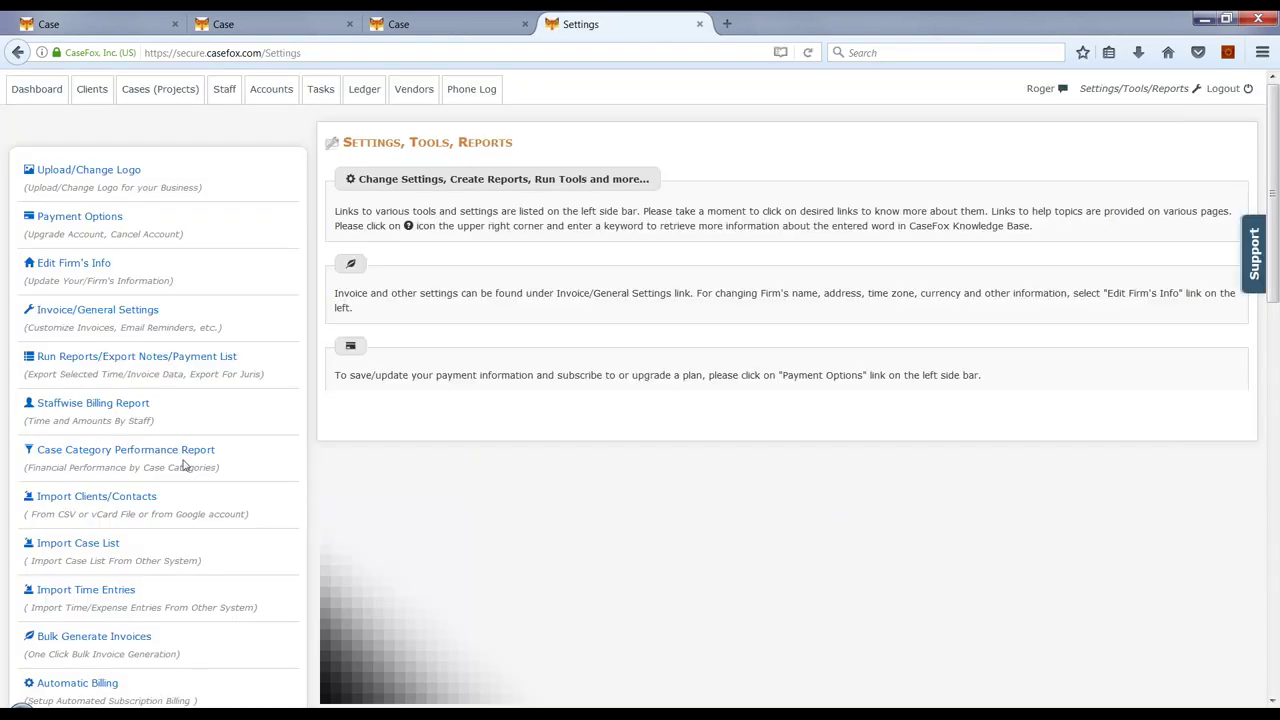
click(155, 452)
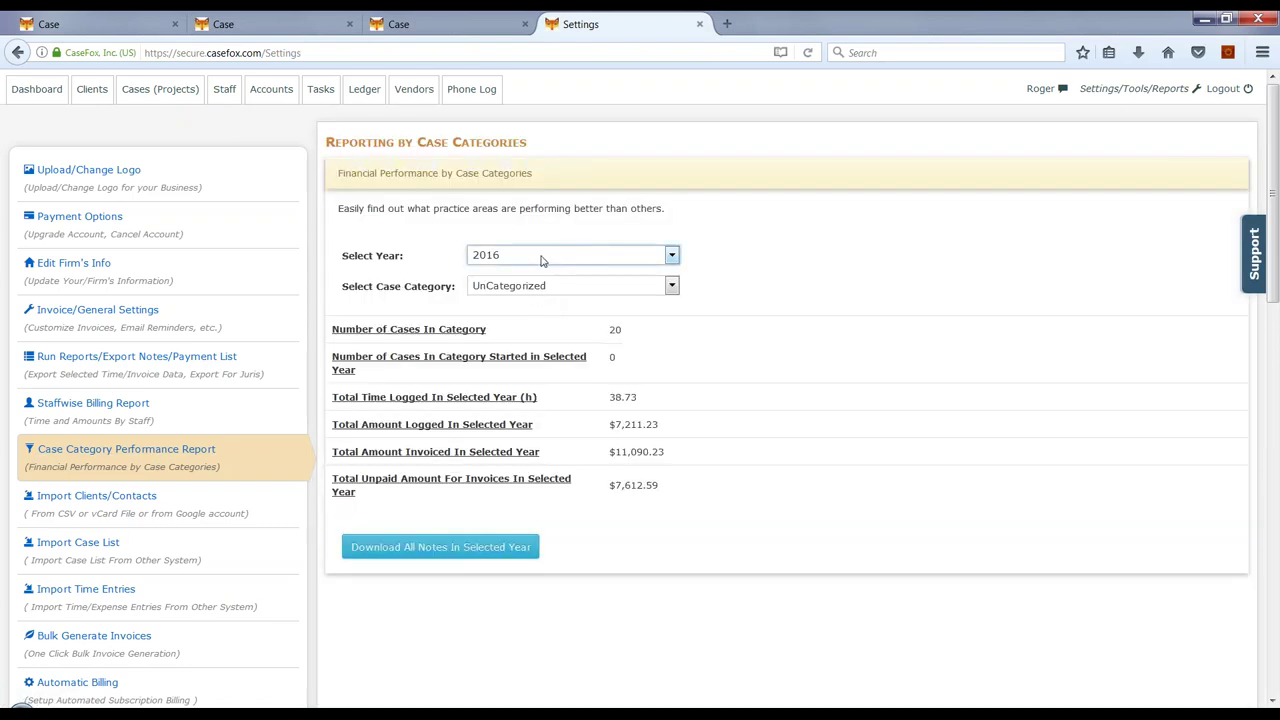
click(534, 255)
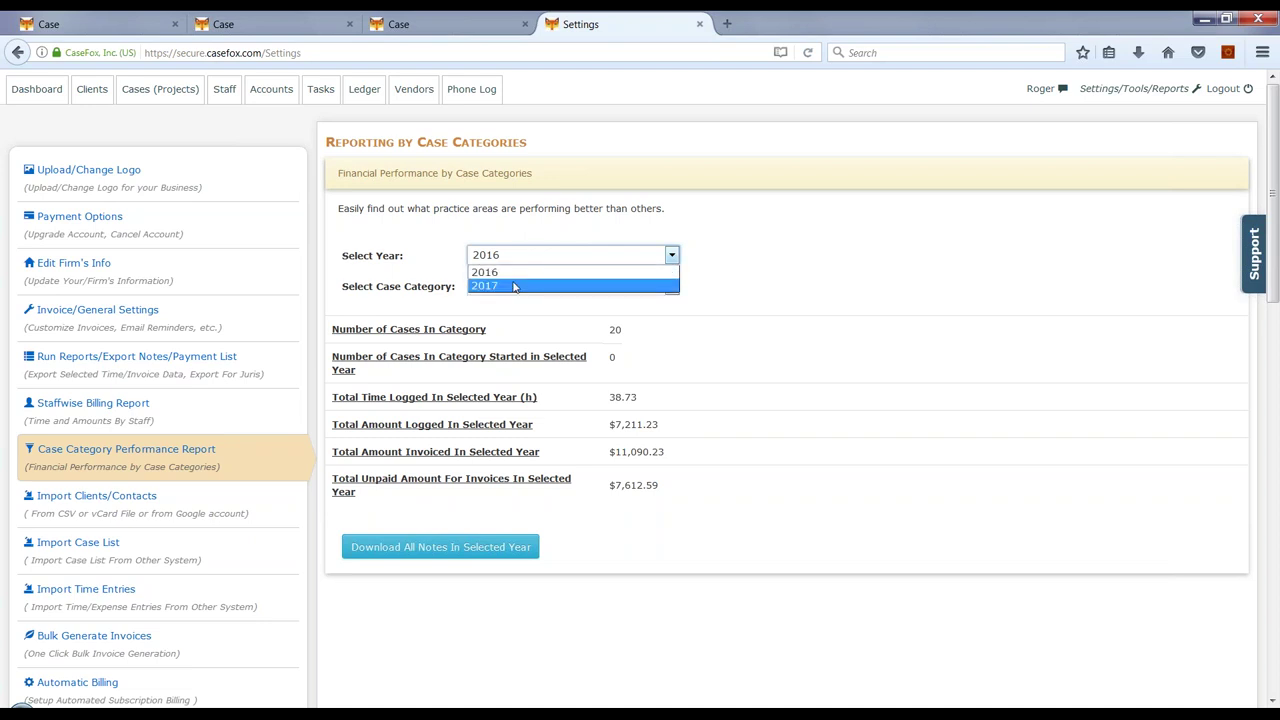
click(512, 287)
click(522, 288)
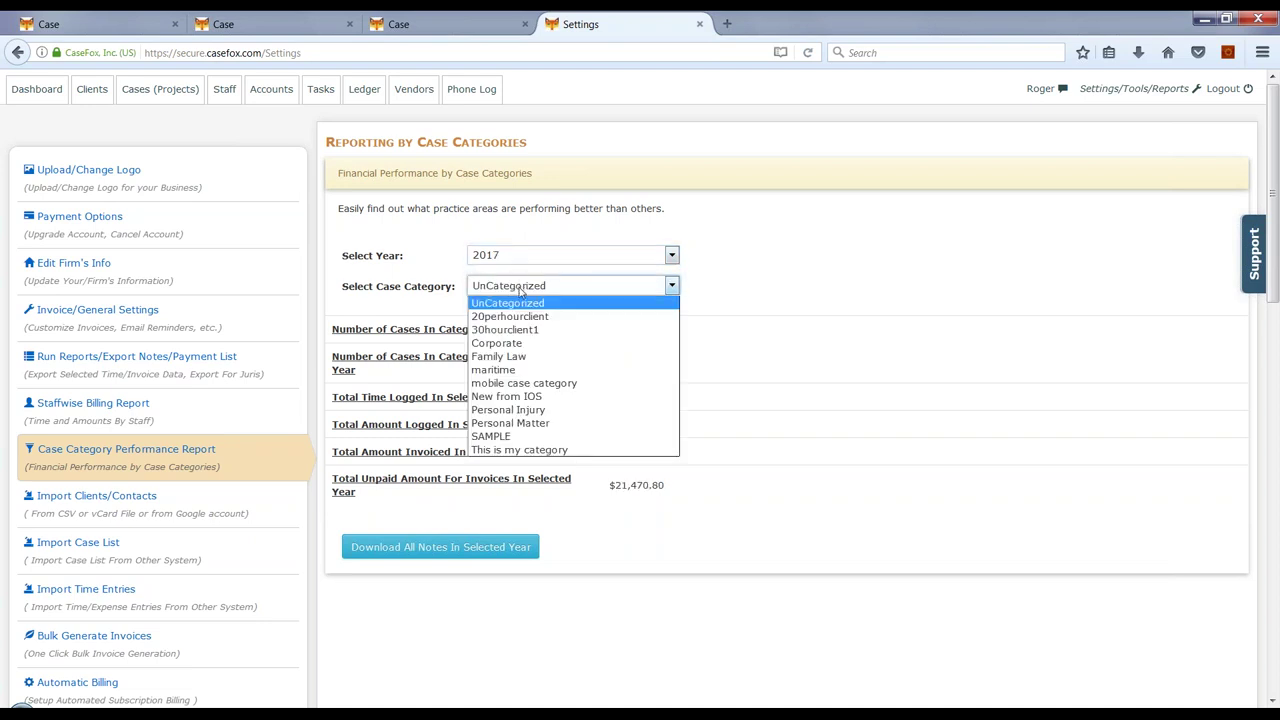
click(518, 410)
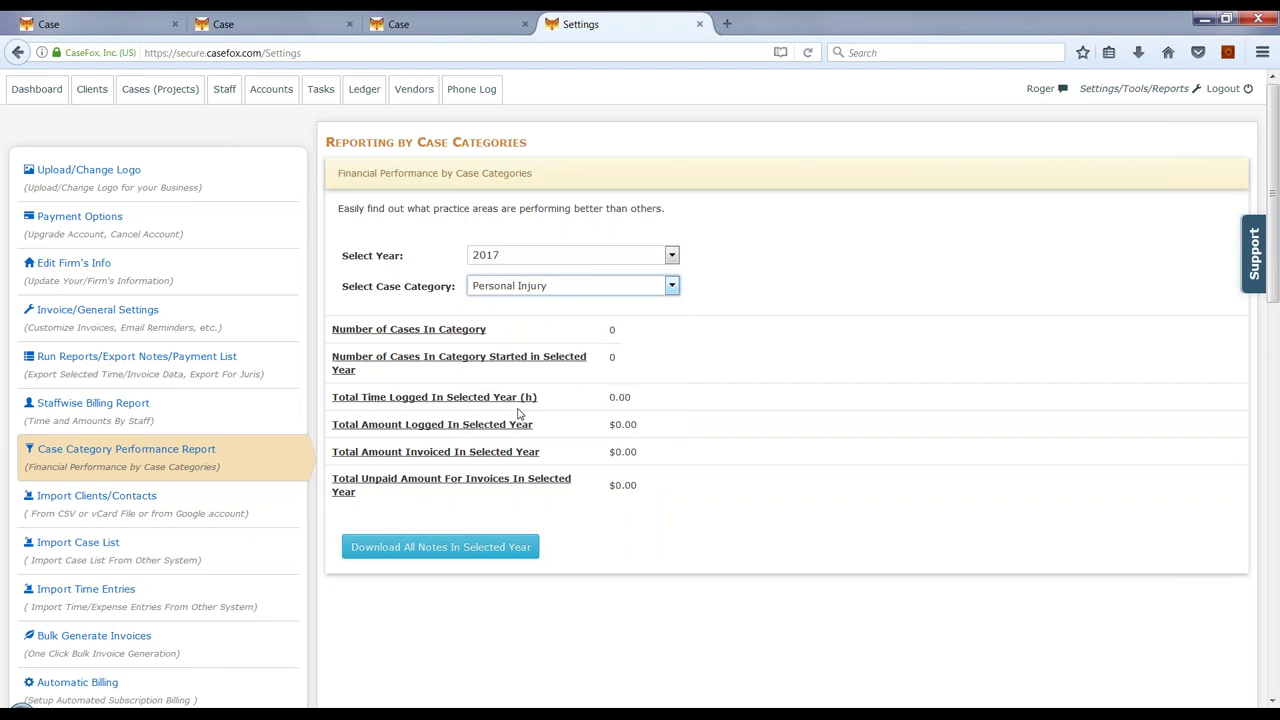
- Show the 2017 category performance for Personal Matter, followed by This is my category
click(538, 291)
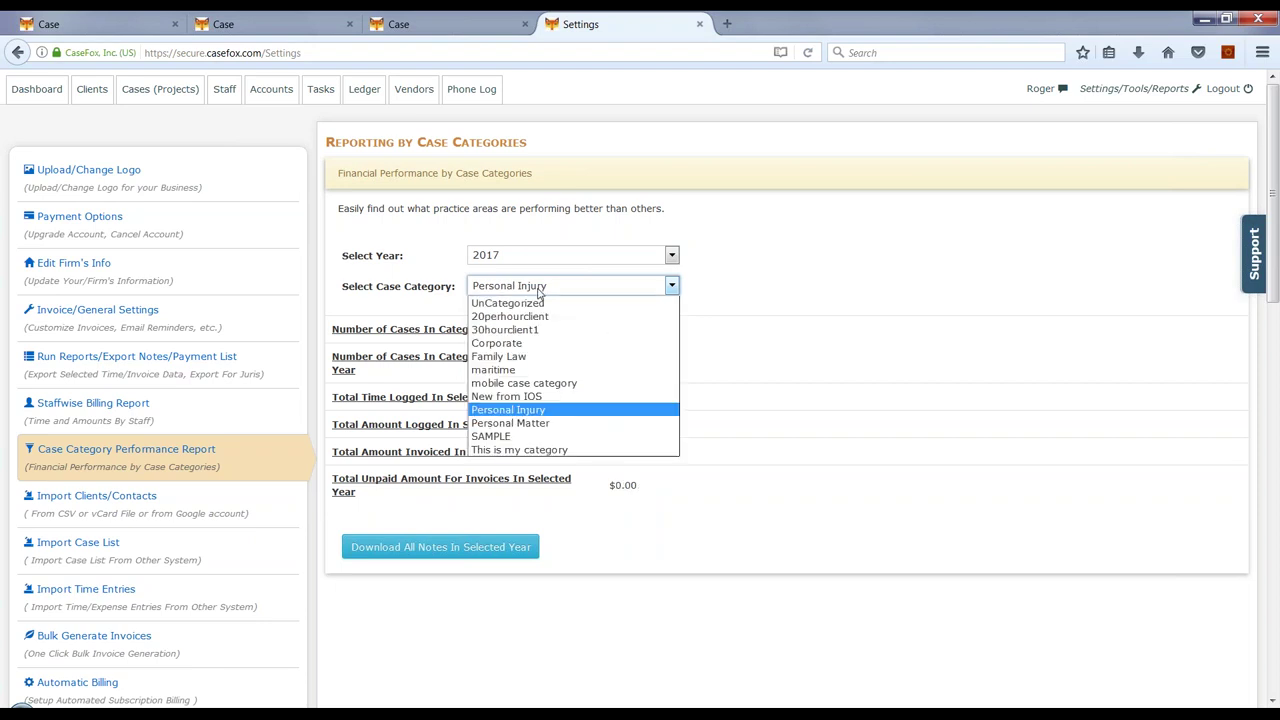
click(512, 423)
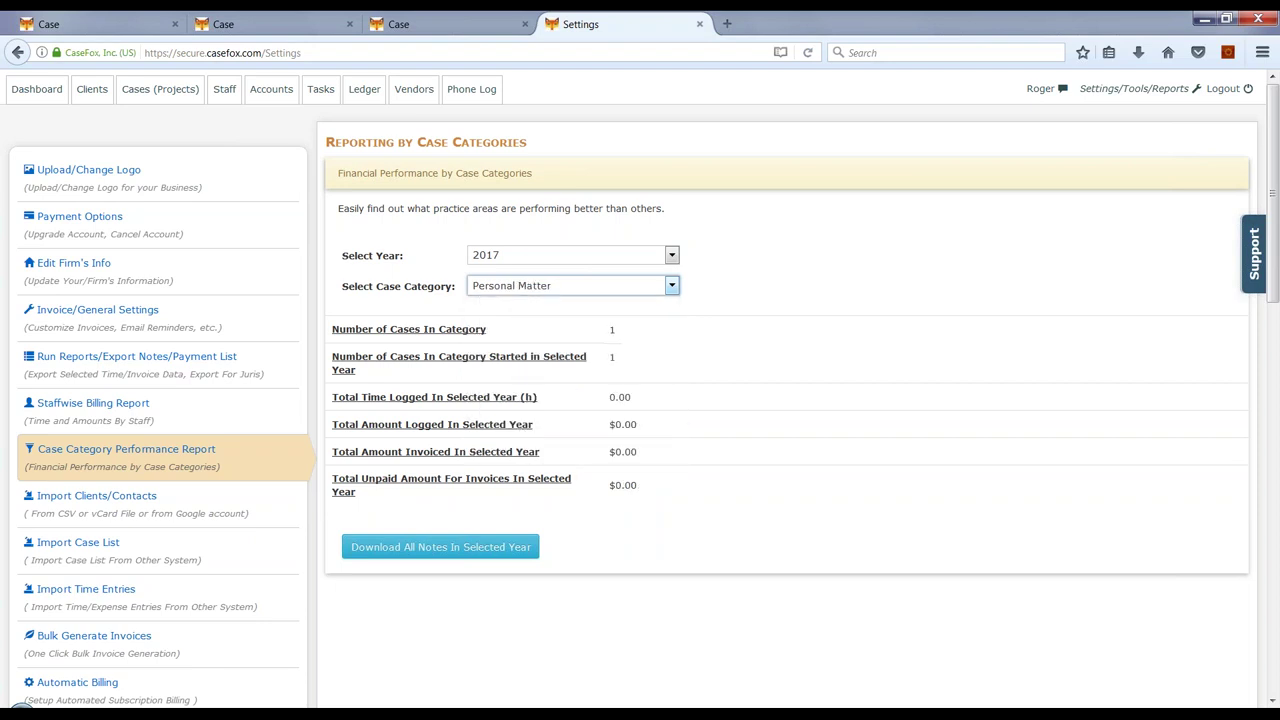
click(524, 288)
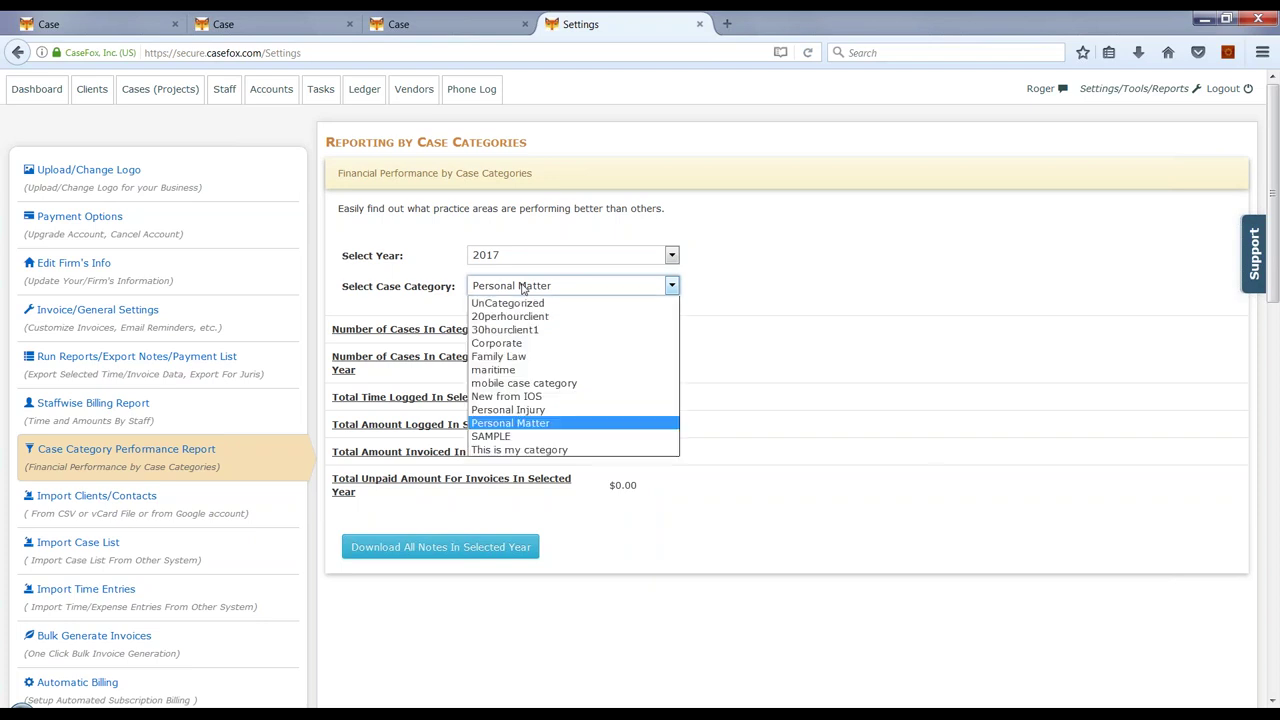
click(507, 451)
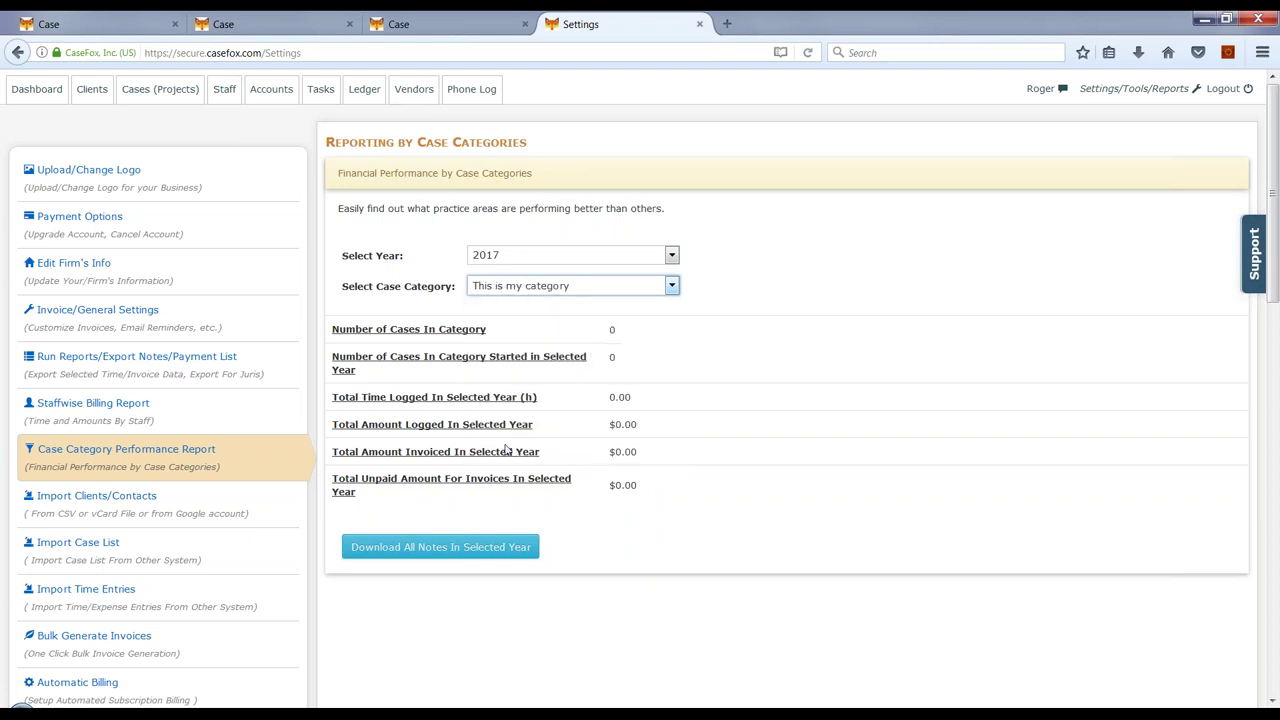
- Open case Test3 for editing, set its Budget/Max. Charges to 3000 and save the case
click(166, 92)
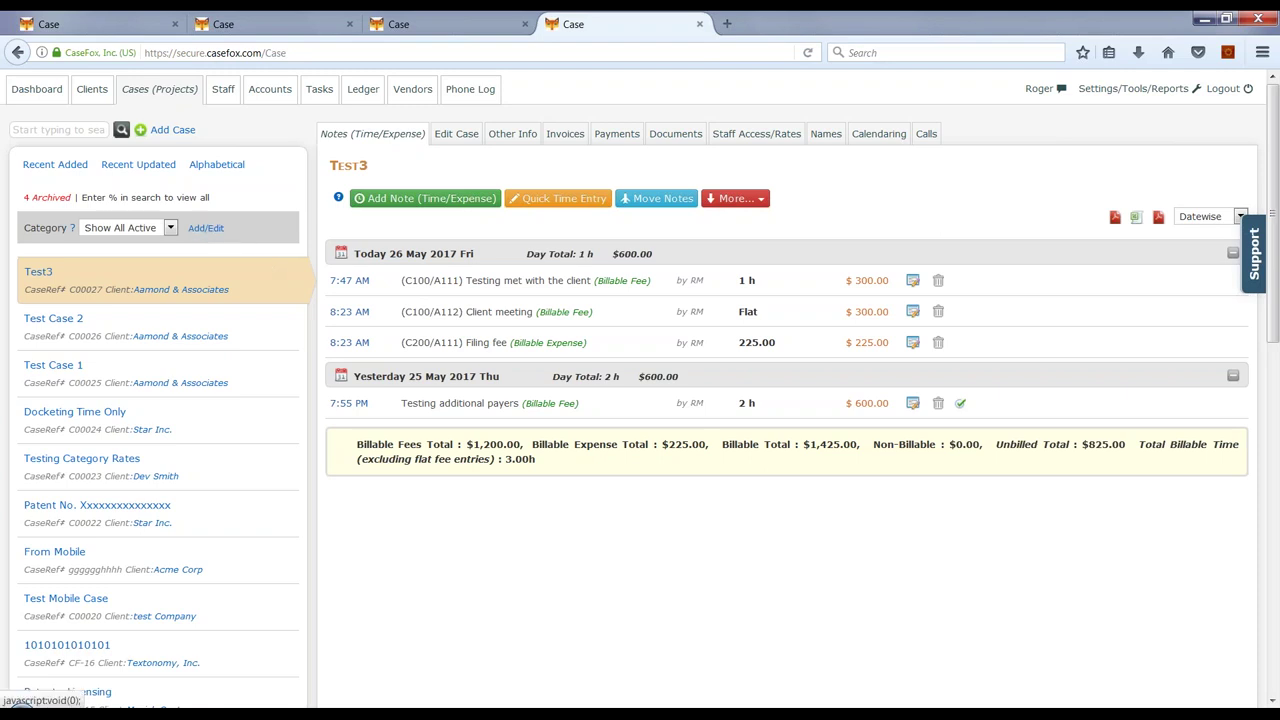
click(467, 139)
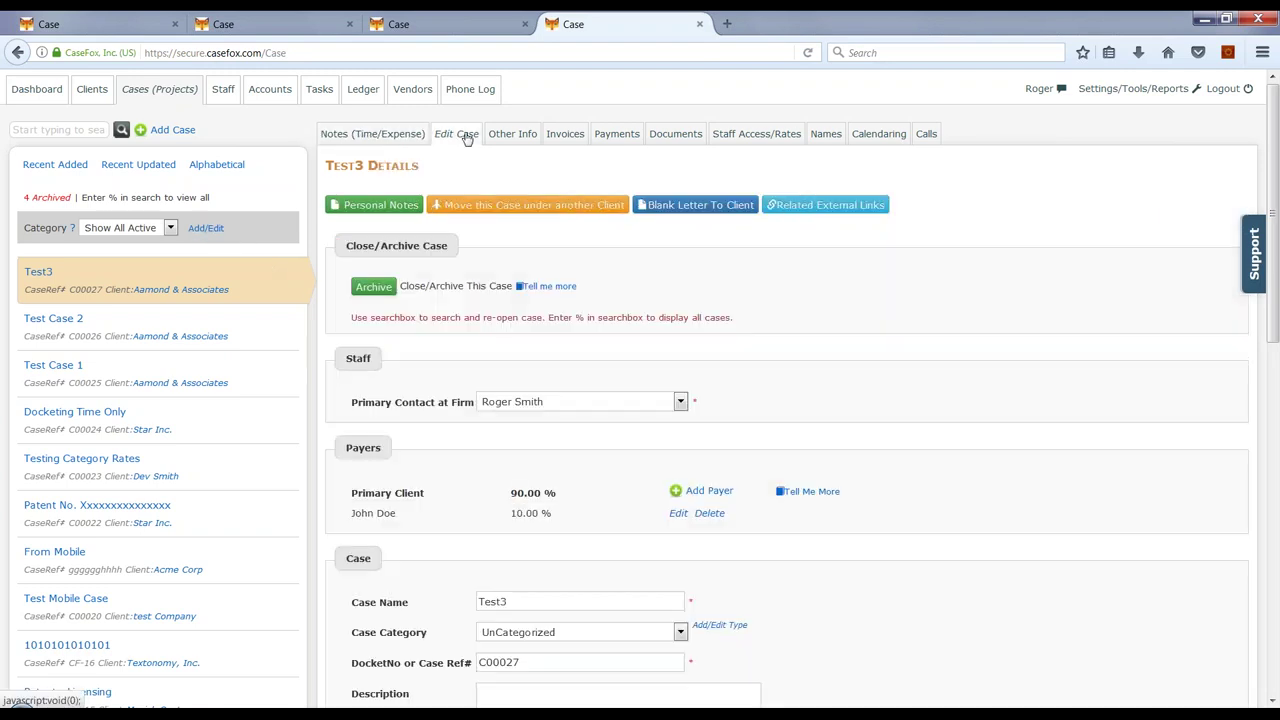
drag(1277, 335, 1278, 453)
click(517, 517)
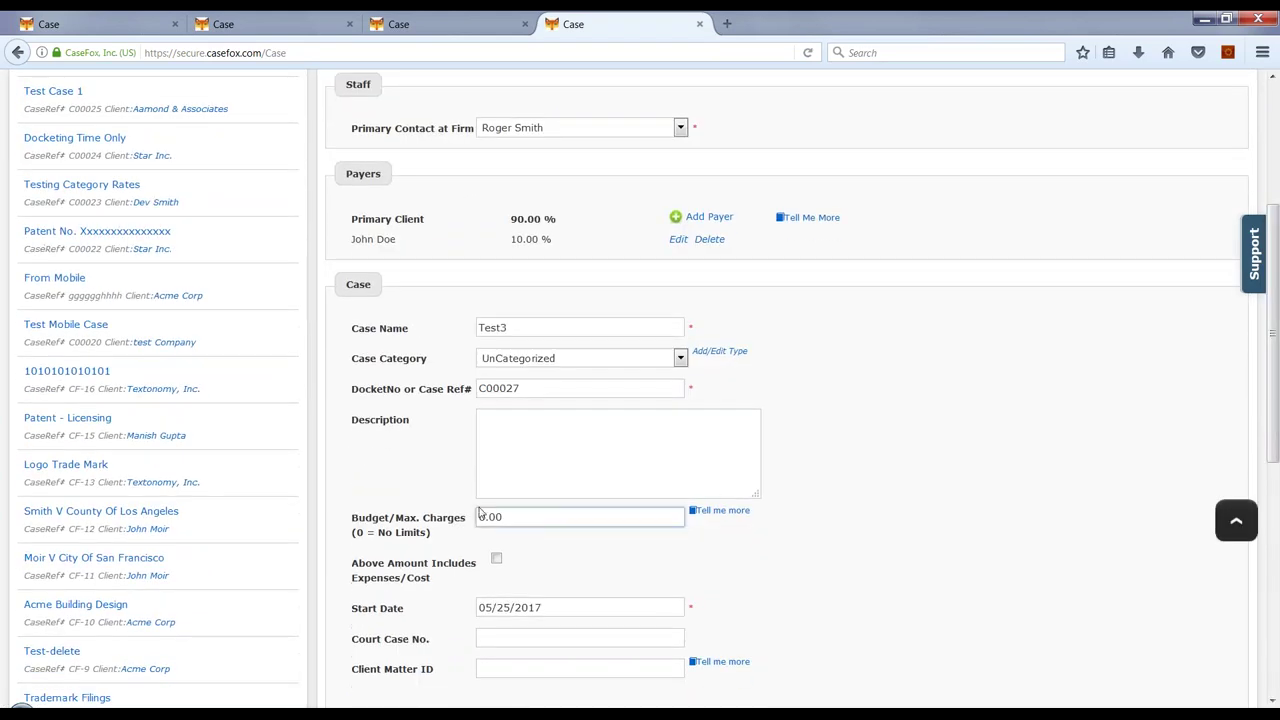
double_click(517, 517)
click(517, 517)
double_click(519, 518)
text(3000)
click(1274, 601)
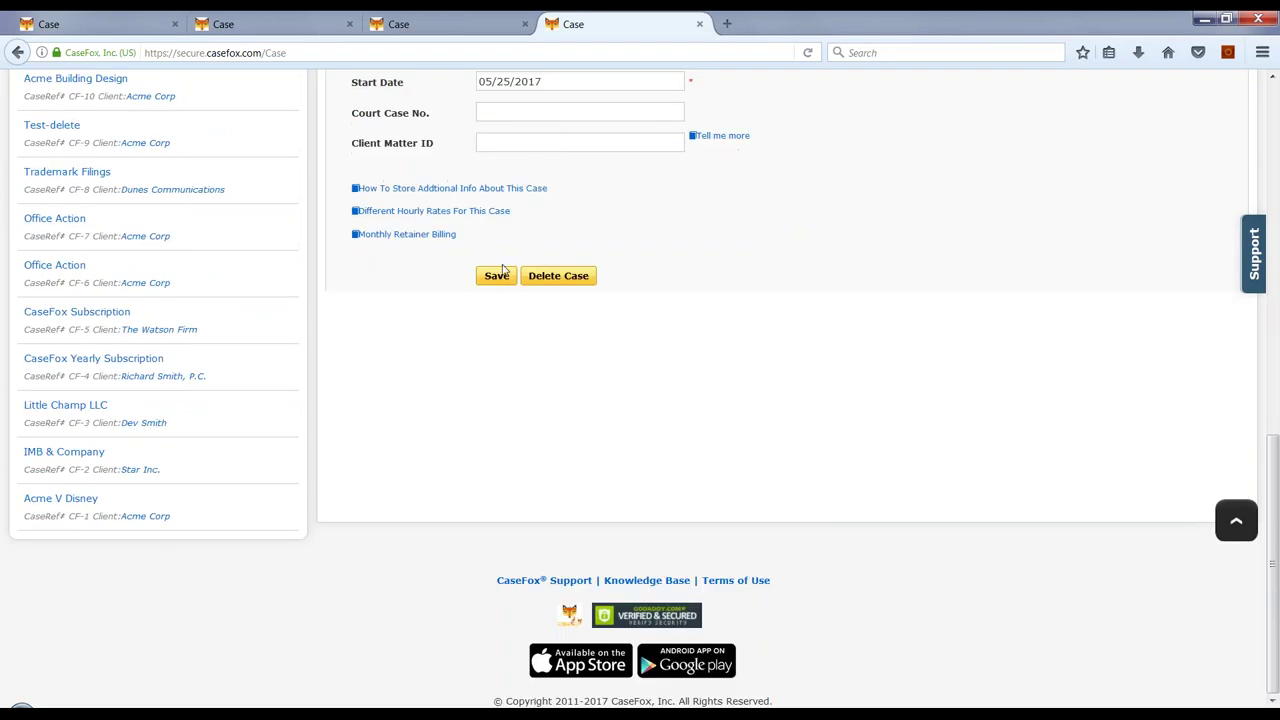
click(498, 279)
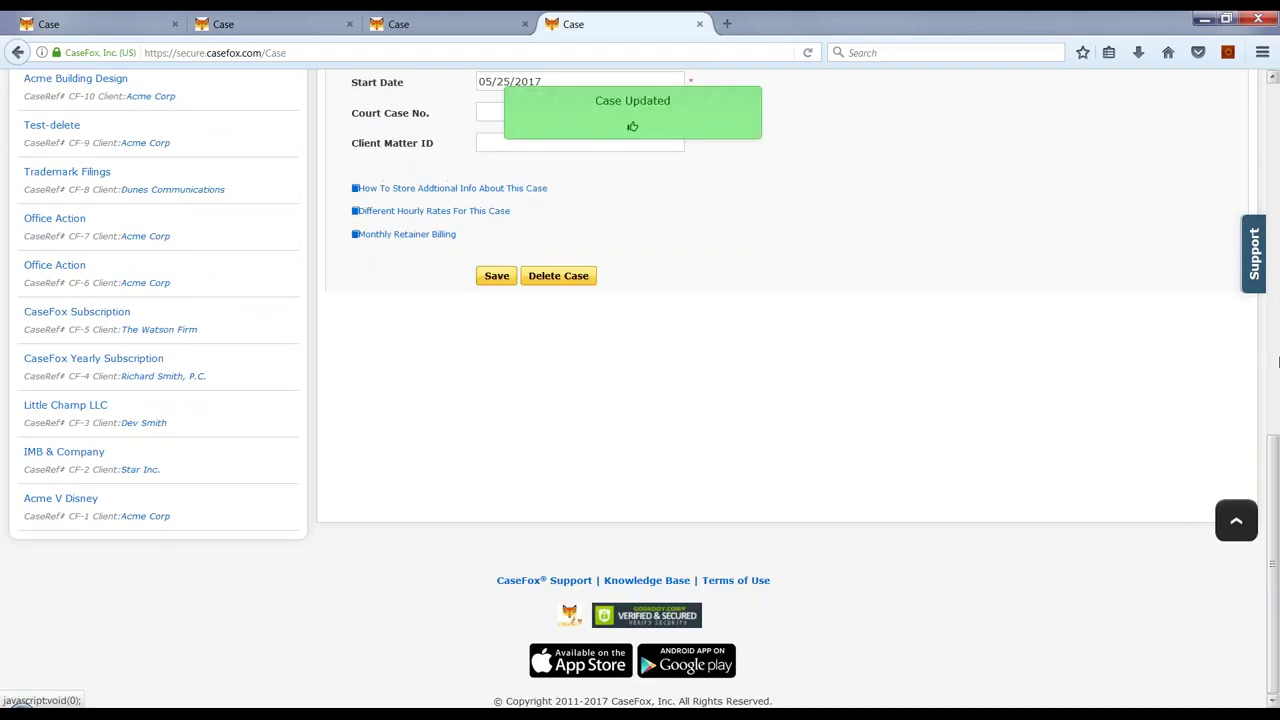
- Check the remaining budget in Test3's time and expense notes, review the budget field in the case details, and return to the notes
click(1276, 220)
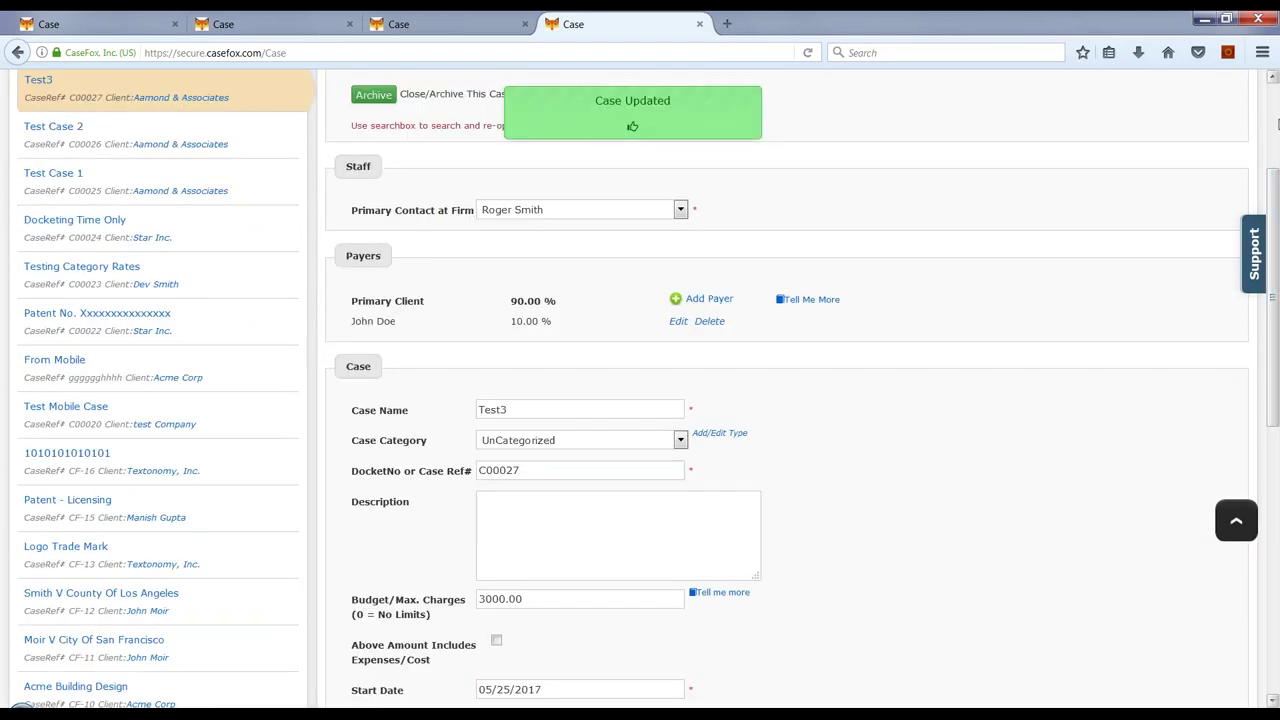
click(1276, 122)
click(382, 136)
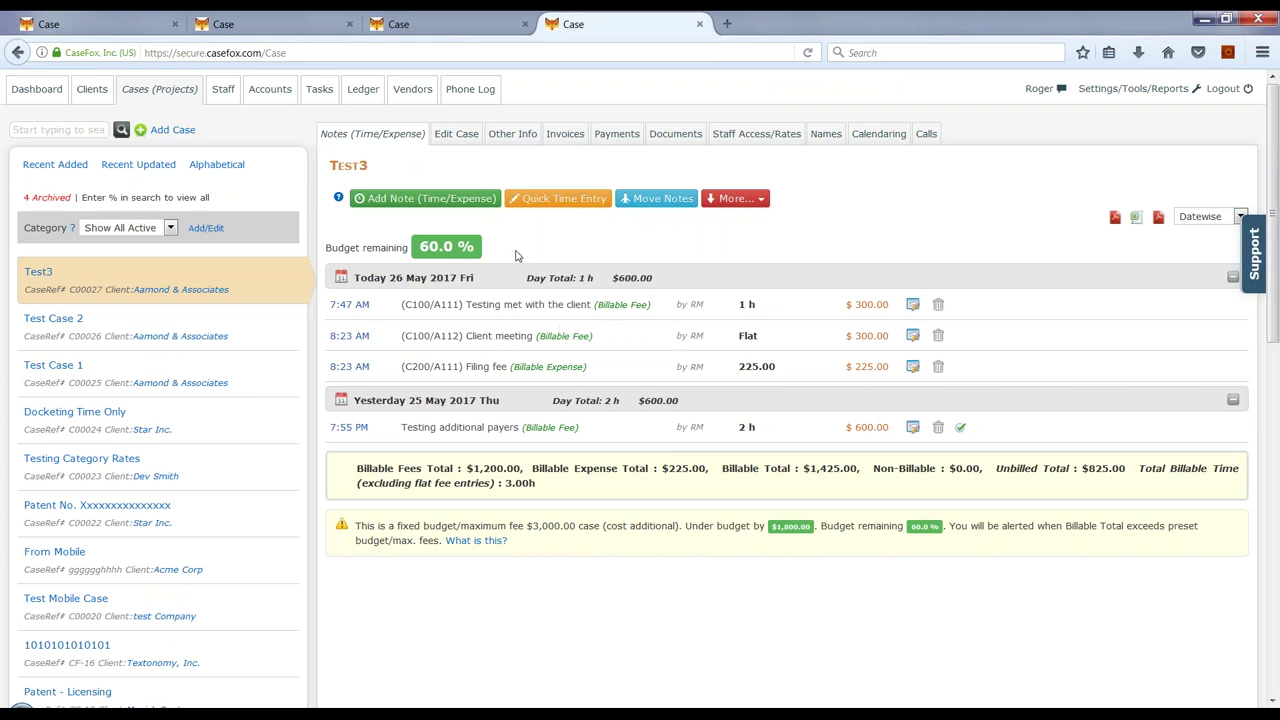
click(466, 140)
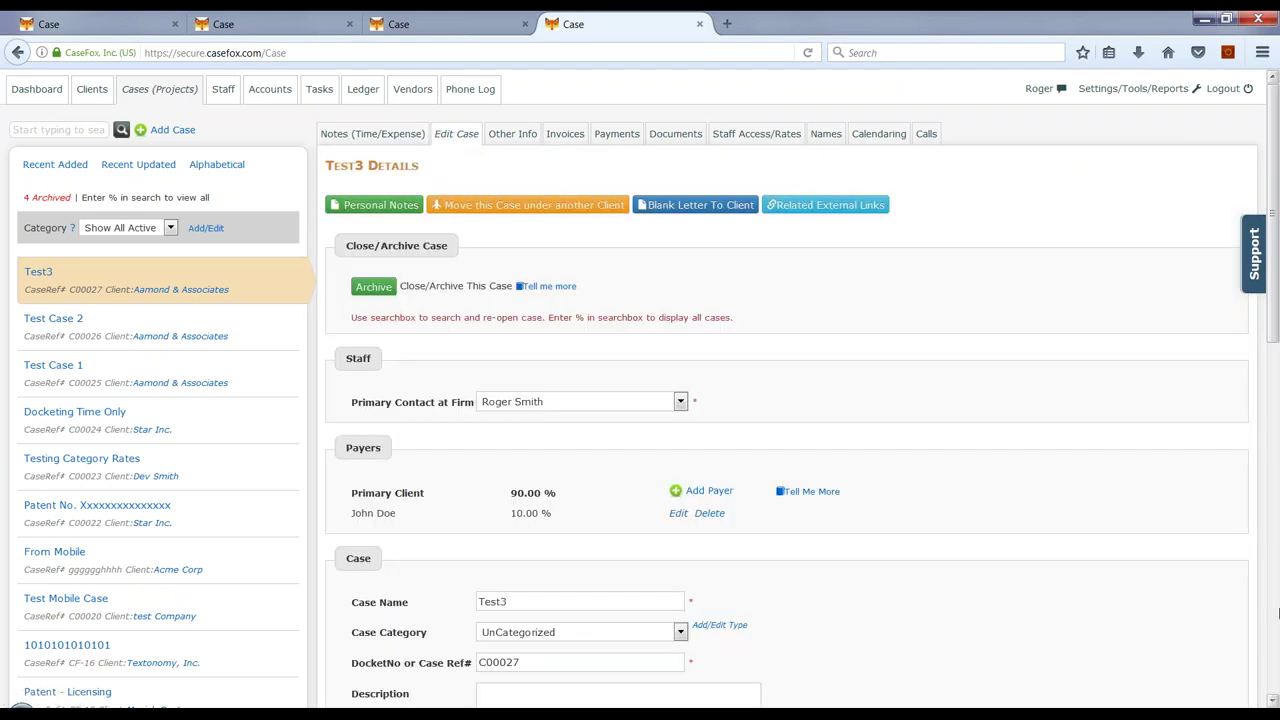
scroll(1277, 612, down, 5)
click(1236, 520)
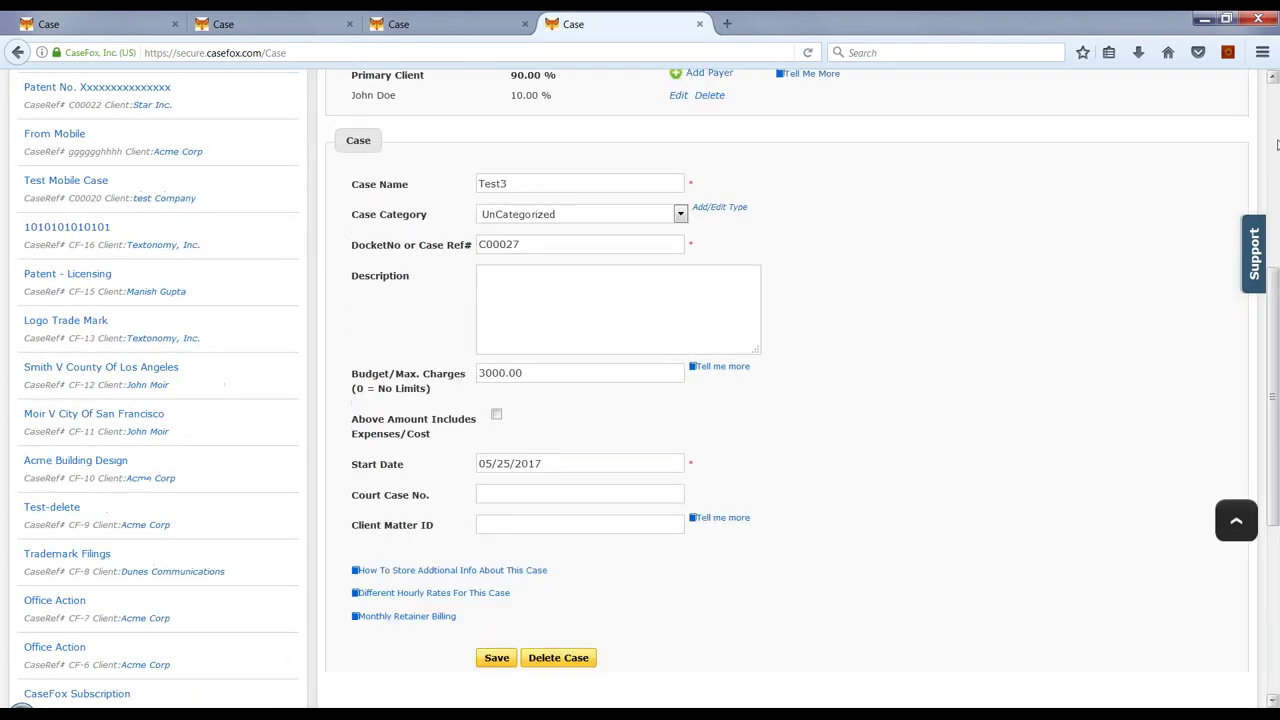
click(395, 136)
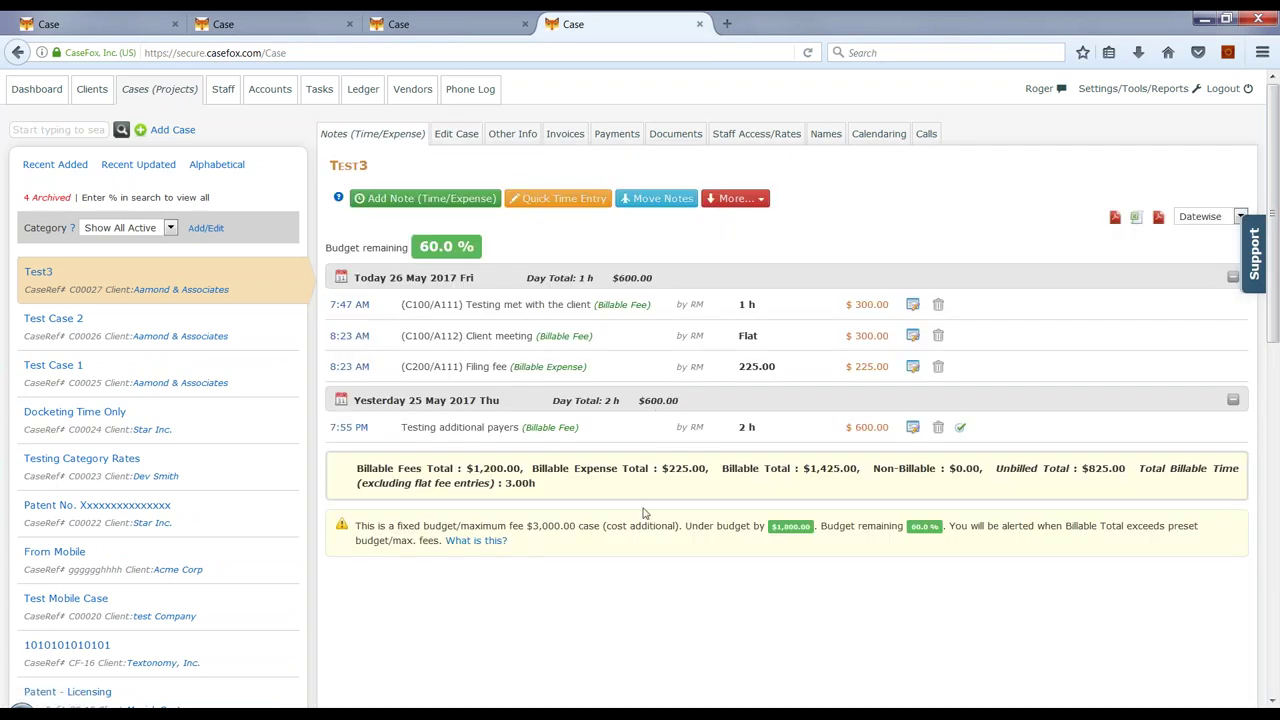
- Open Test3's invoices and look over the unpaid invoice list and its available actions
click(573, 140)
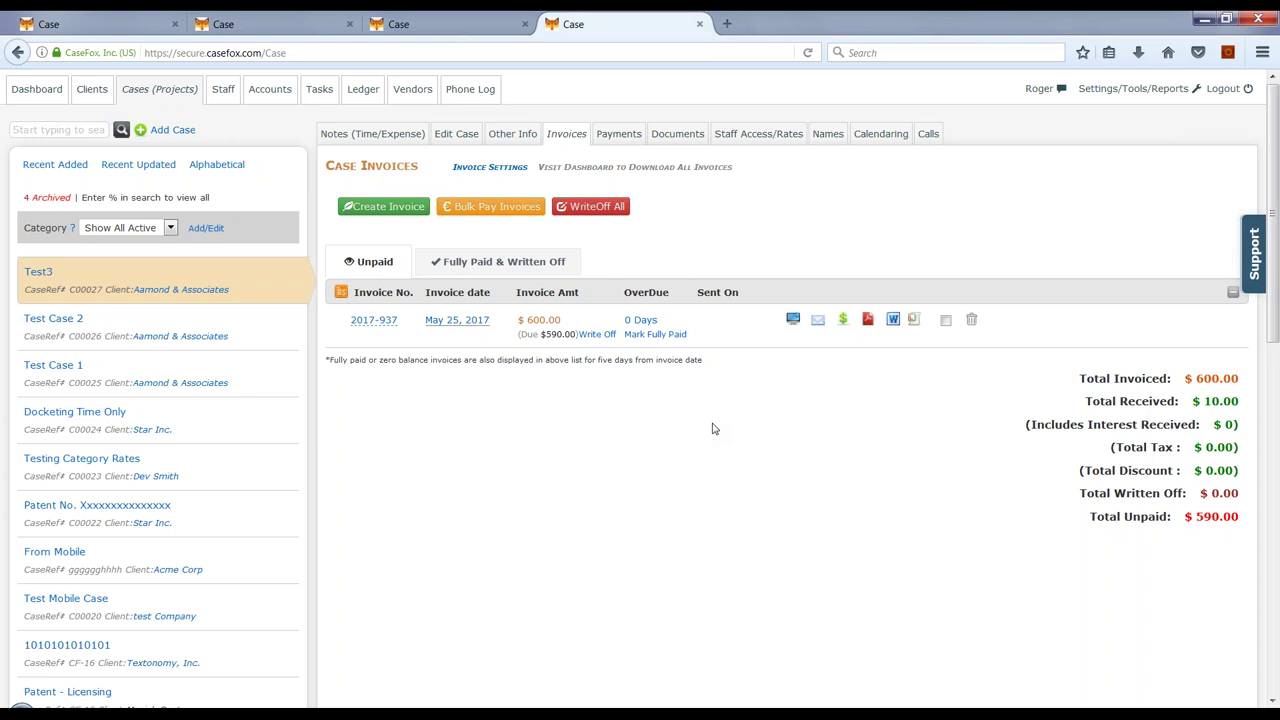
click(1277, 527)
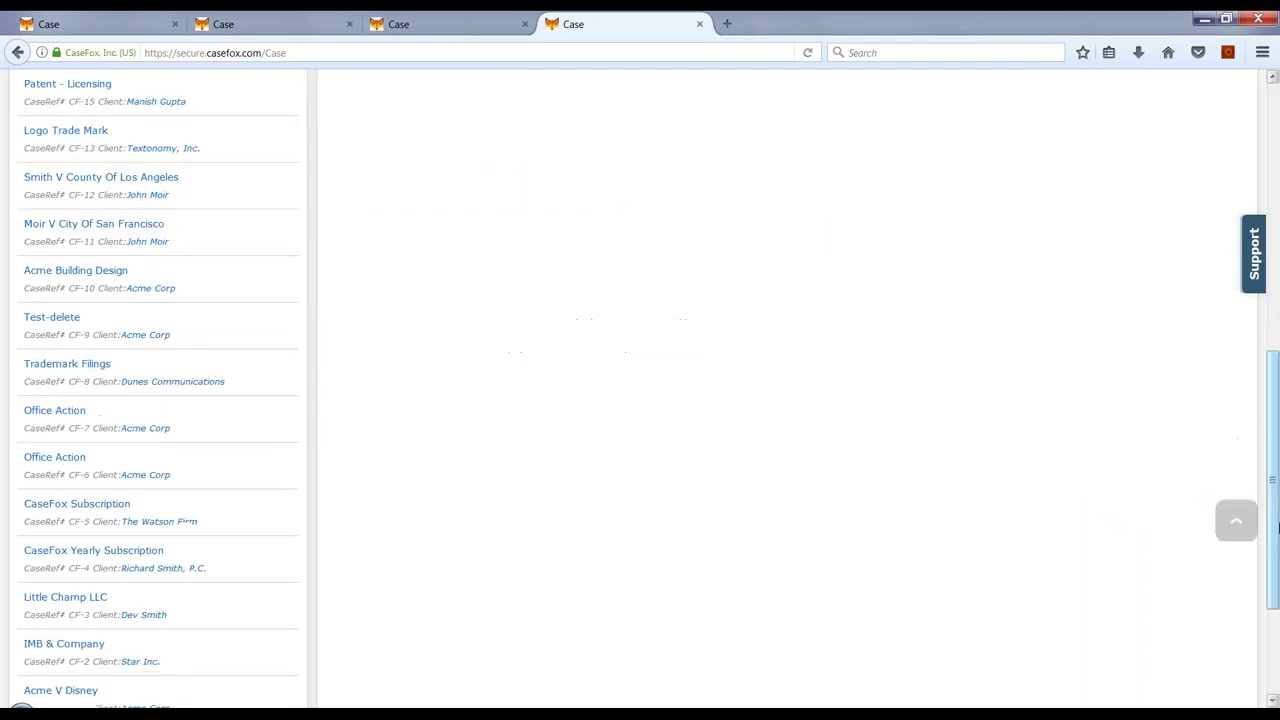
drag(1277, 527, 1277, 497)
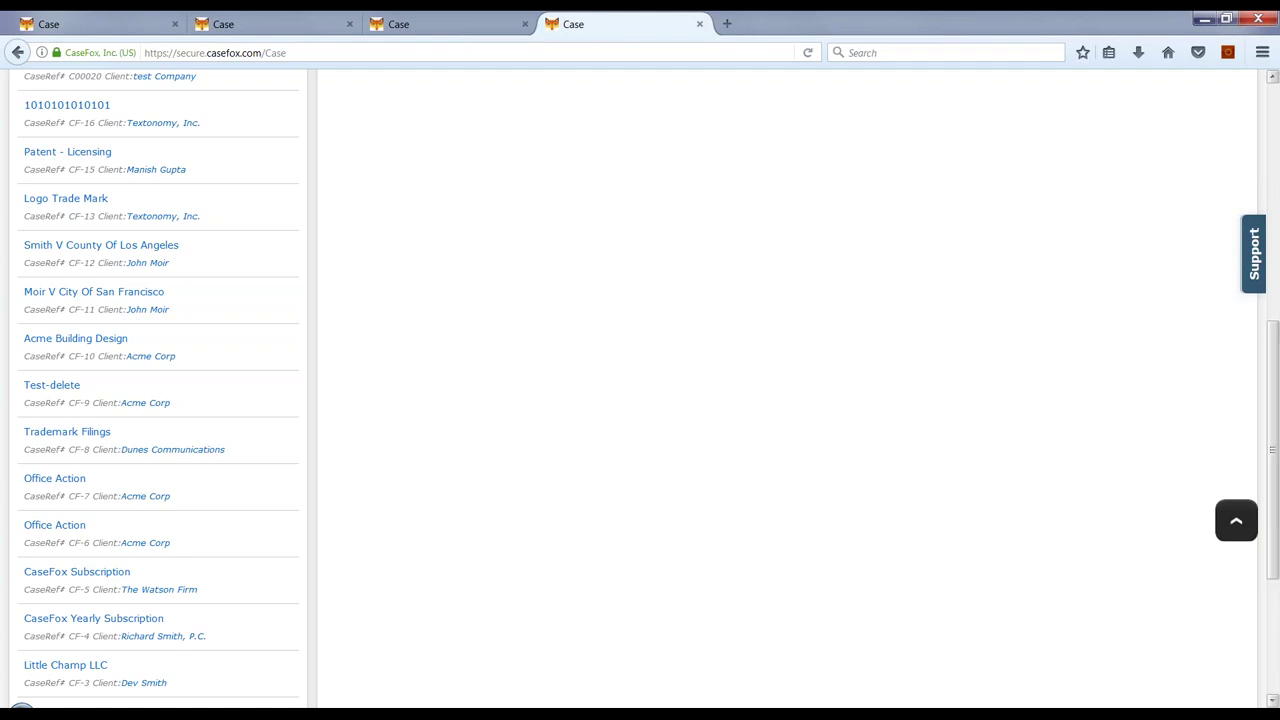
drag(1276, 495, 1278, 251)
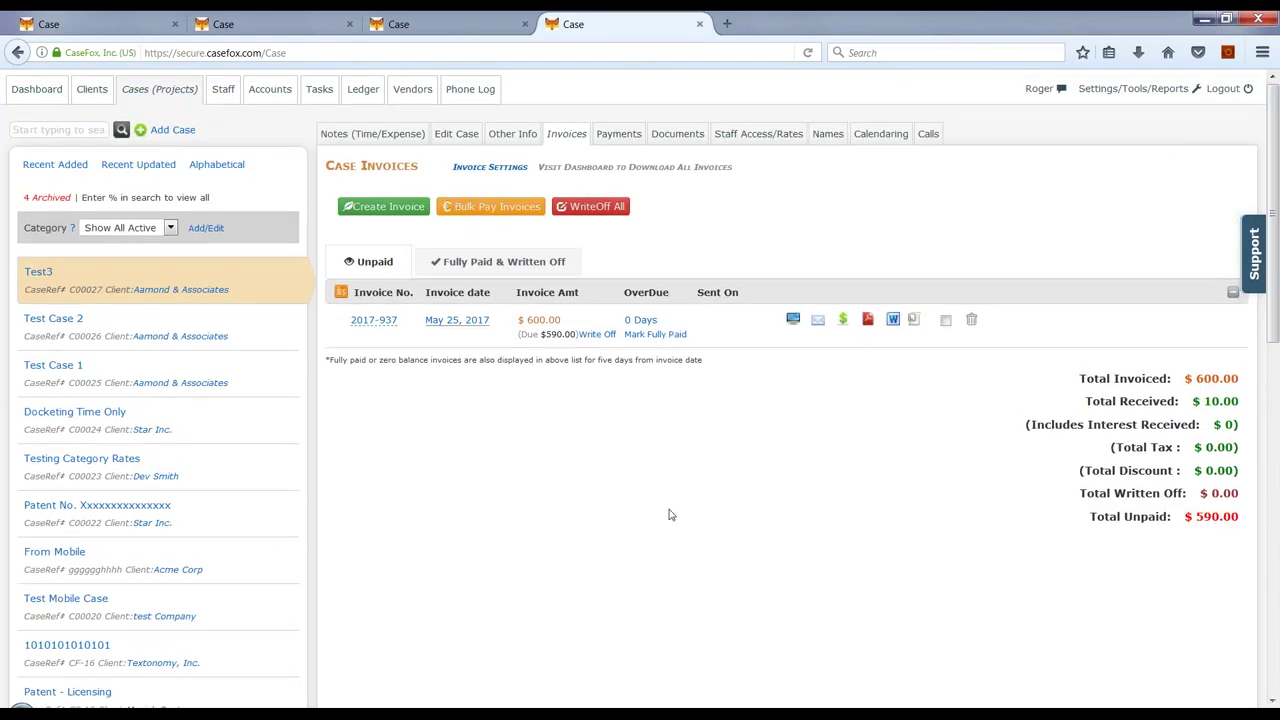